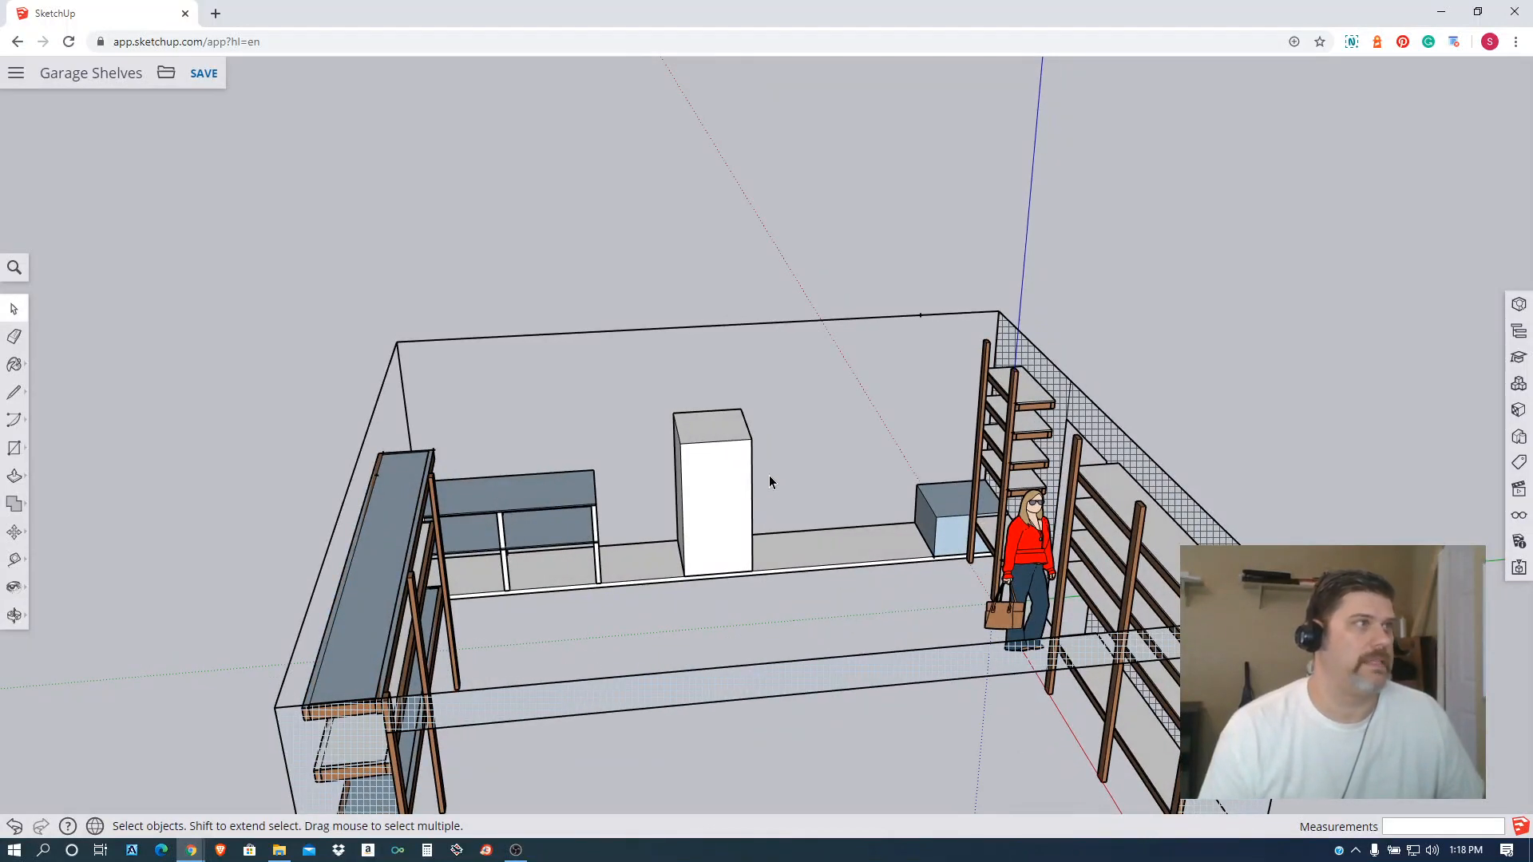
Examine the overall garage layout and the wooden shelving on both sides of the door.
key("o")
left_click_drag(777, 441, 723, 315)
key("space")
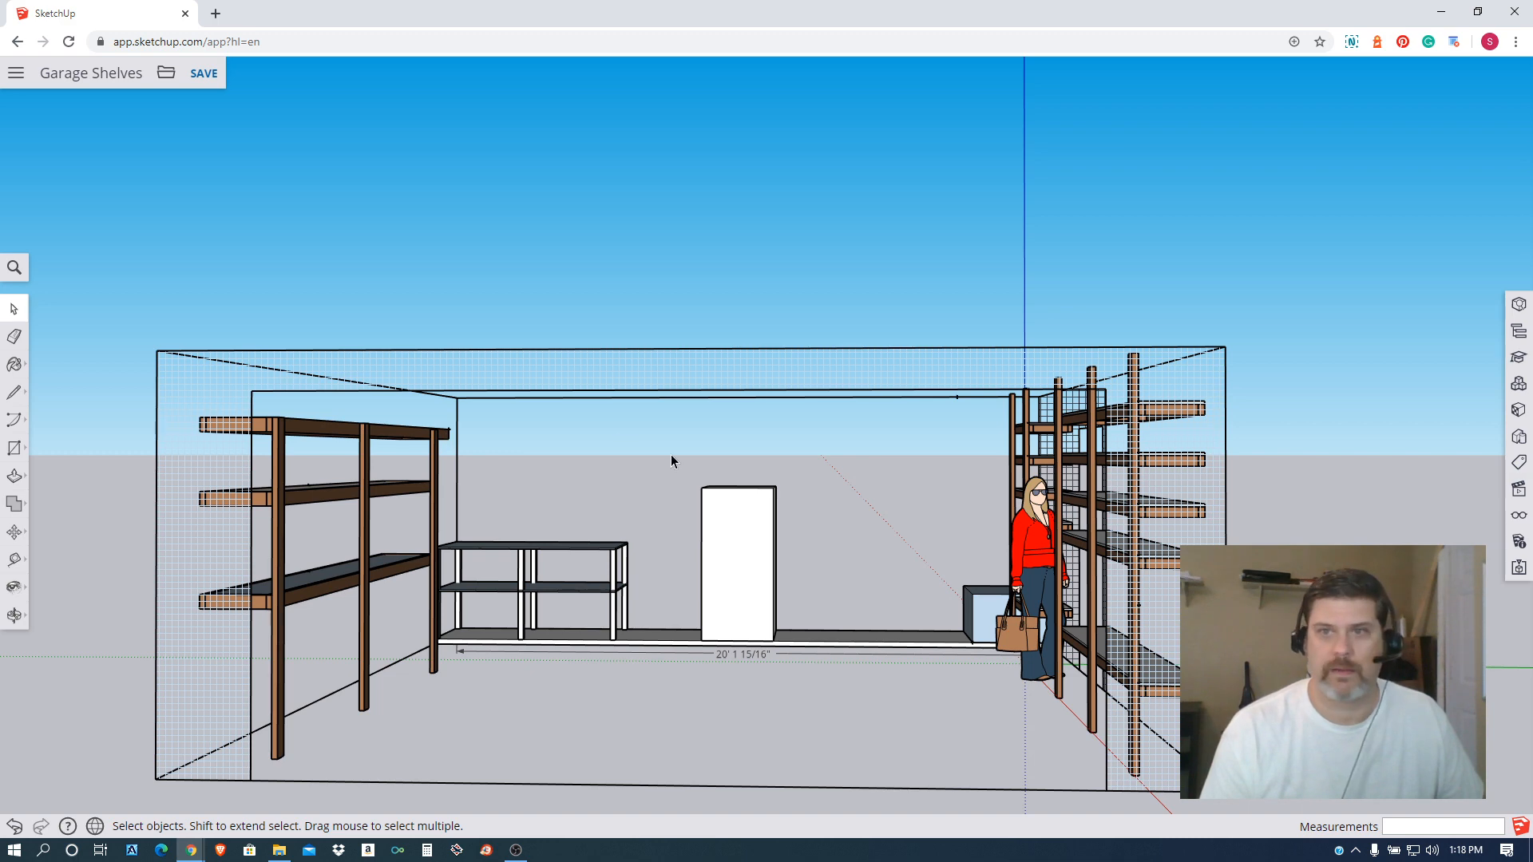
middle_click_drag(753, 538, 975, 558)
scroll(977, 533, "up", 2)
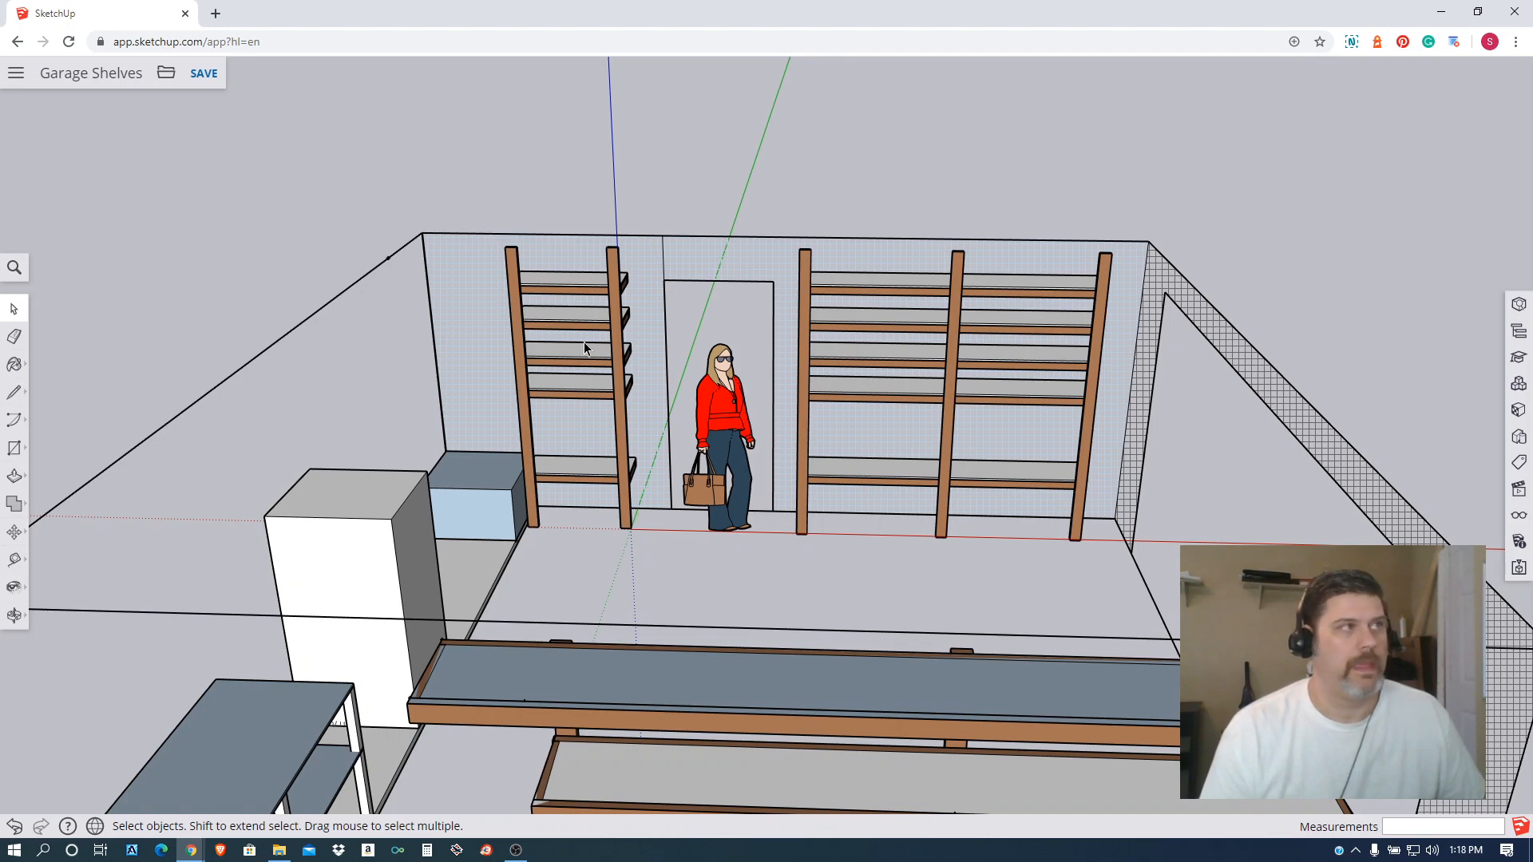
middle_click_drag(630, 315, 669, 179)
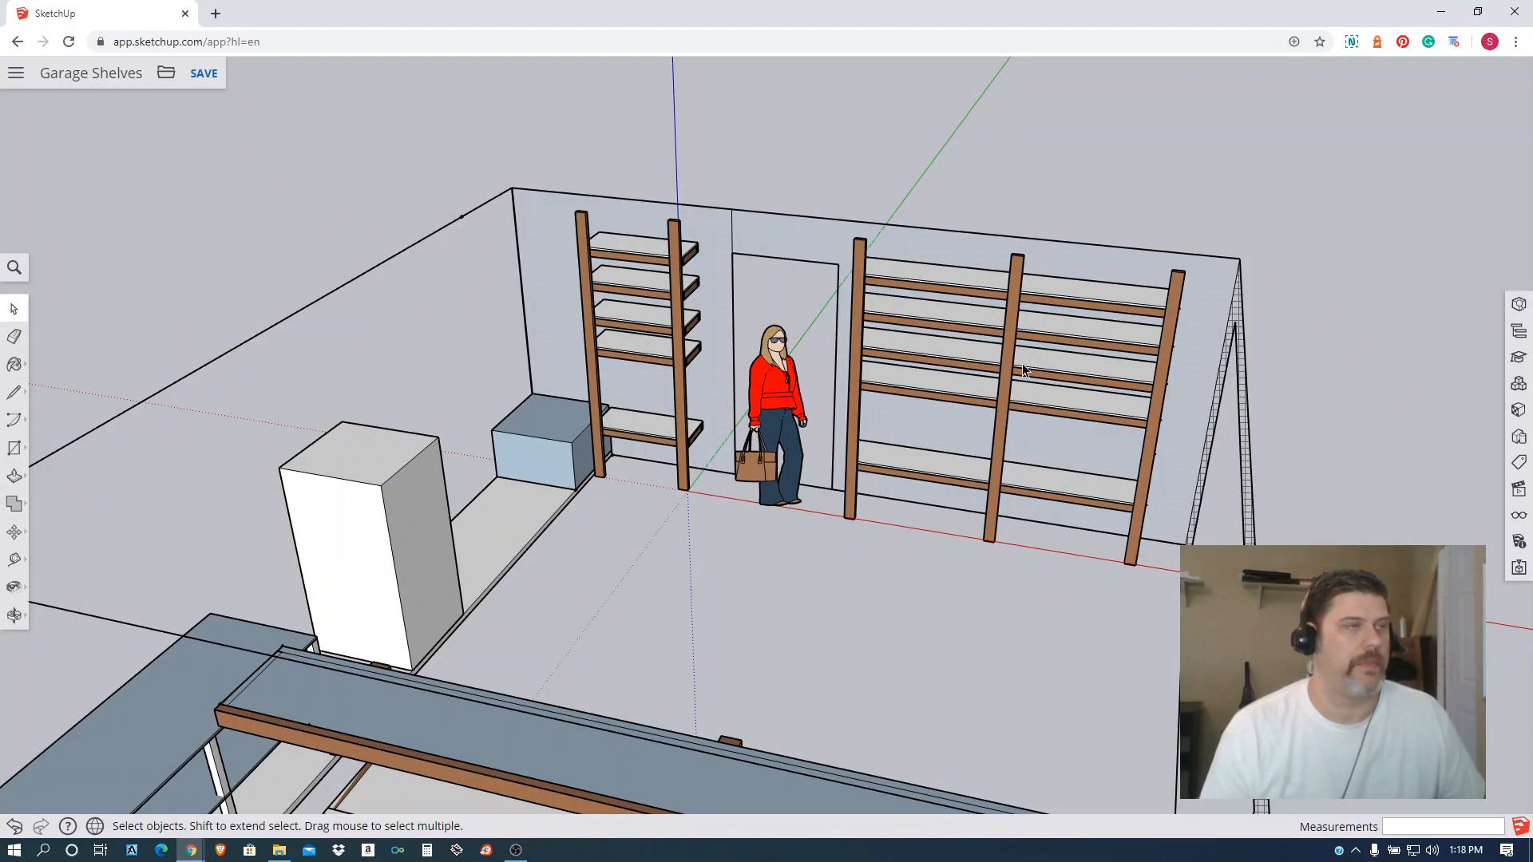
middle_click_drag(1118, 486, 744, 421)
scroll(1038, 521, "up", 5)
scroll(905, 502, "down", 1)
middle_click_drag(1079, 447, 1496, 577)
scroll(1295, 500, "down", 3)
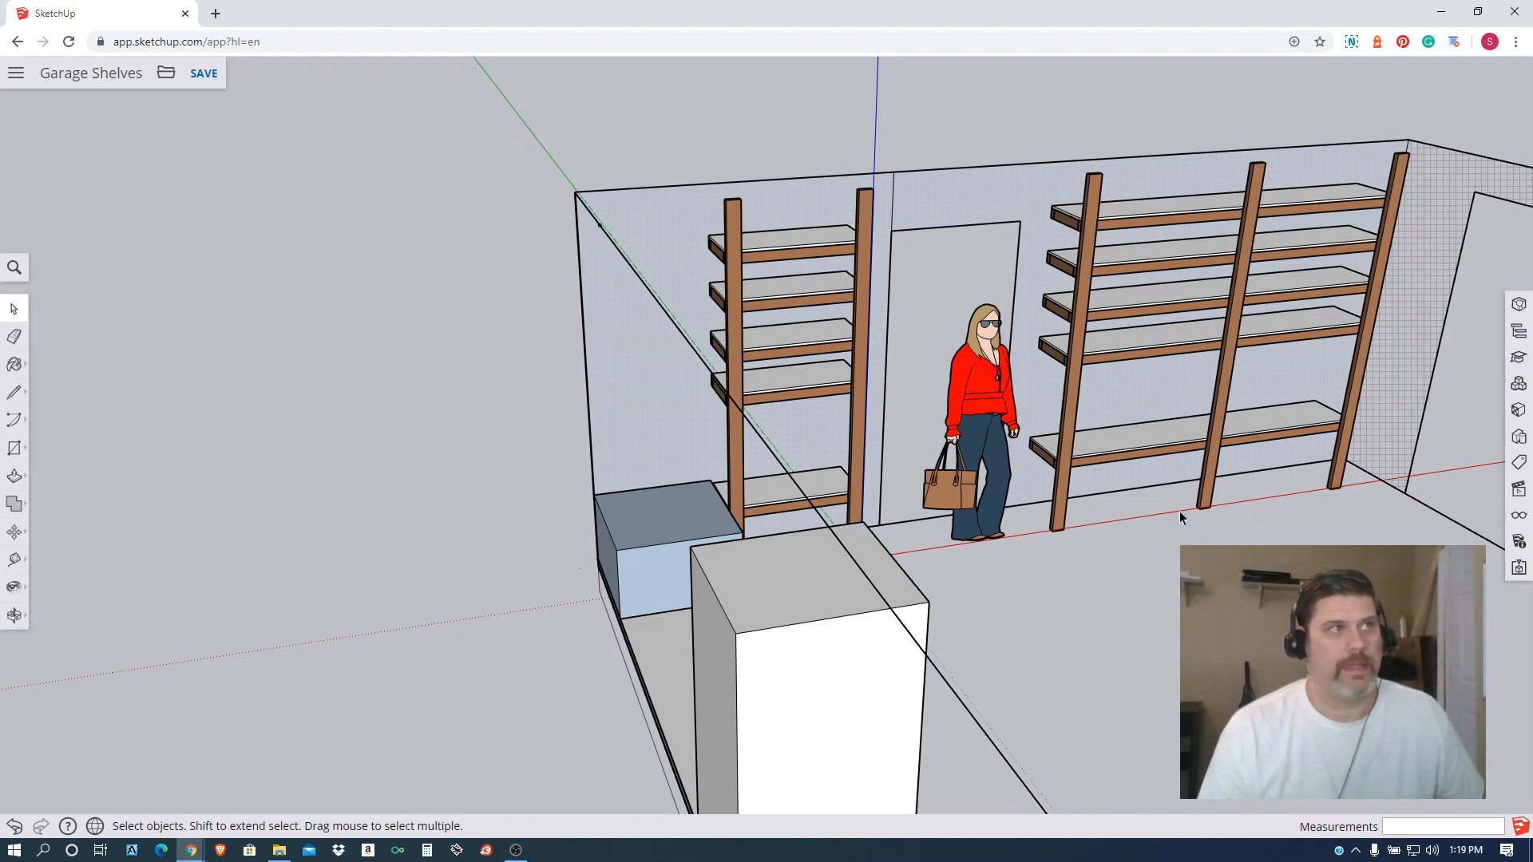
Inspect the narrow shelving unit beside the door and its clearance to the blue box in the corner.
middle_click_drag(914, 309, 811, 267)
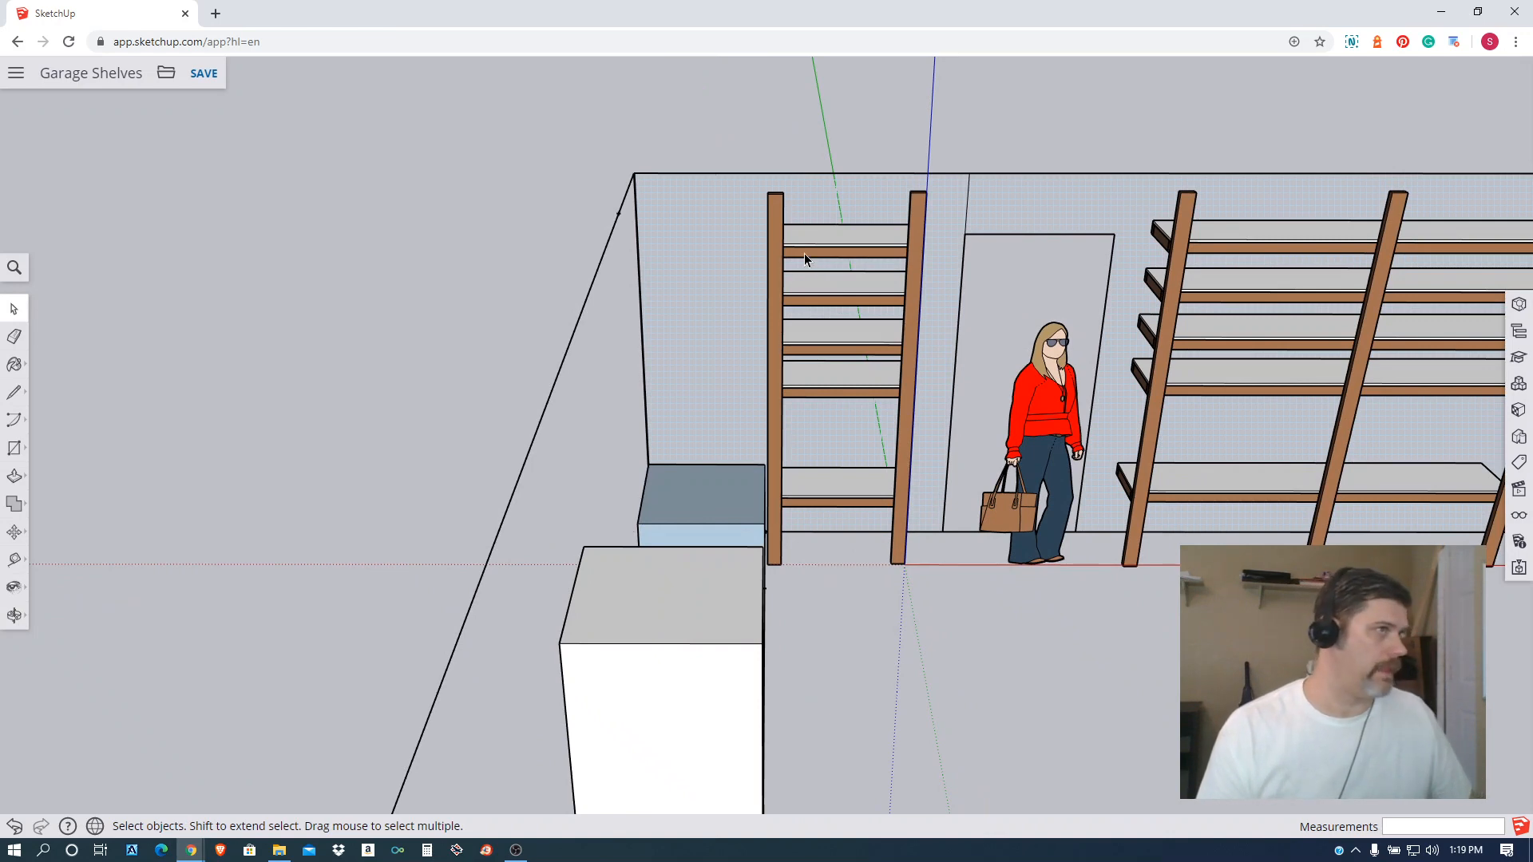
middle_click_drag(934, 314, 929, 266)
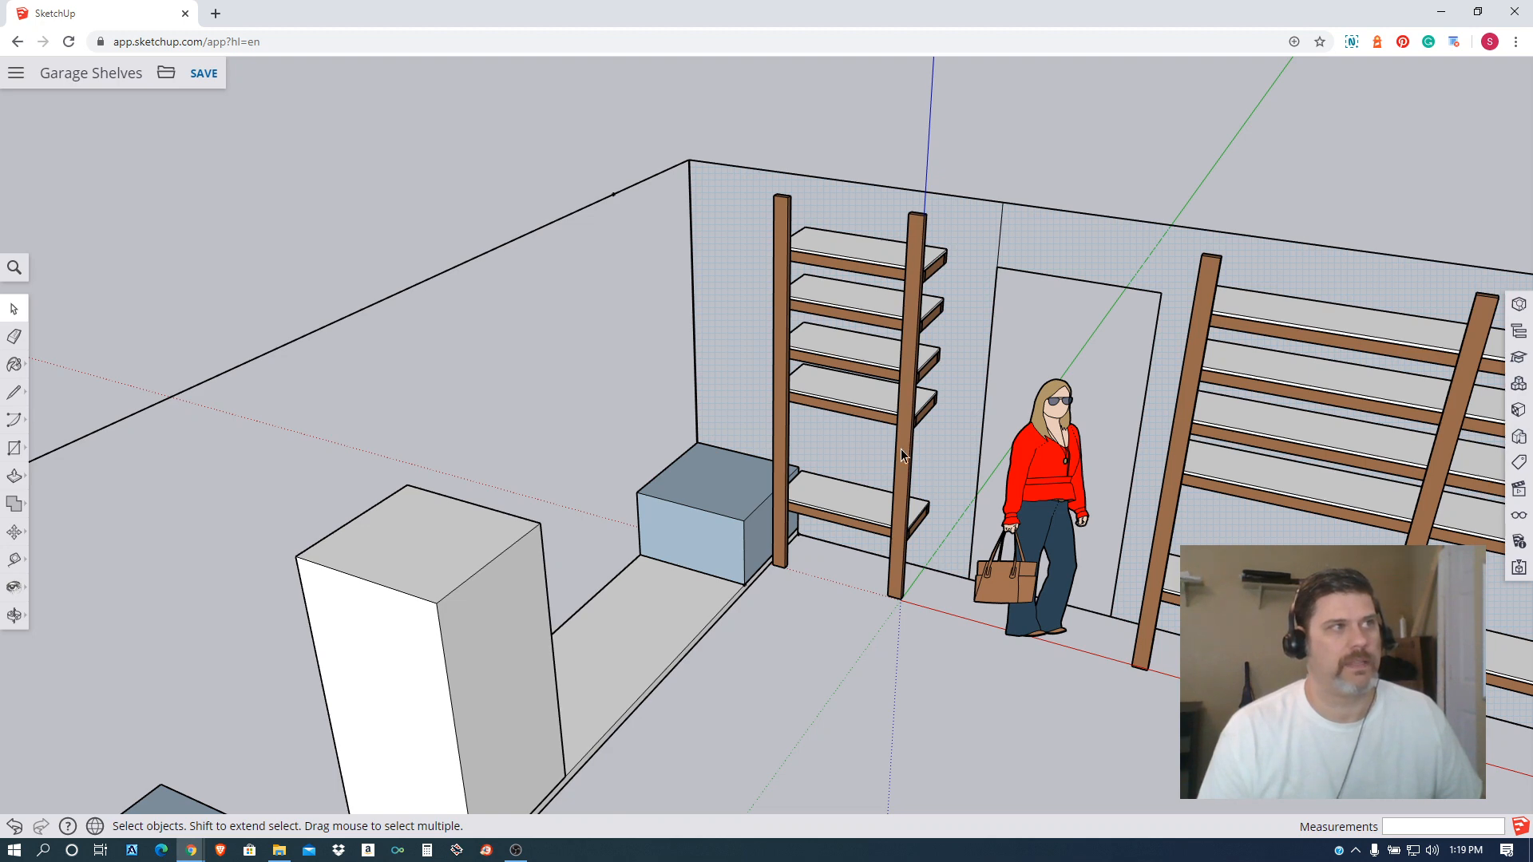
middle_click_drag(830, 465, 753, 379)
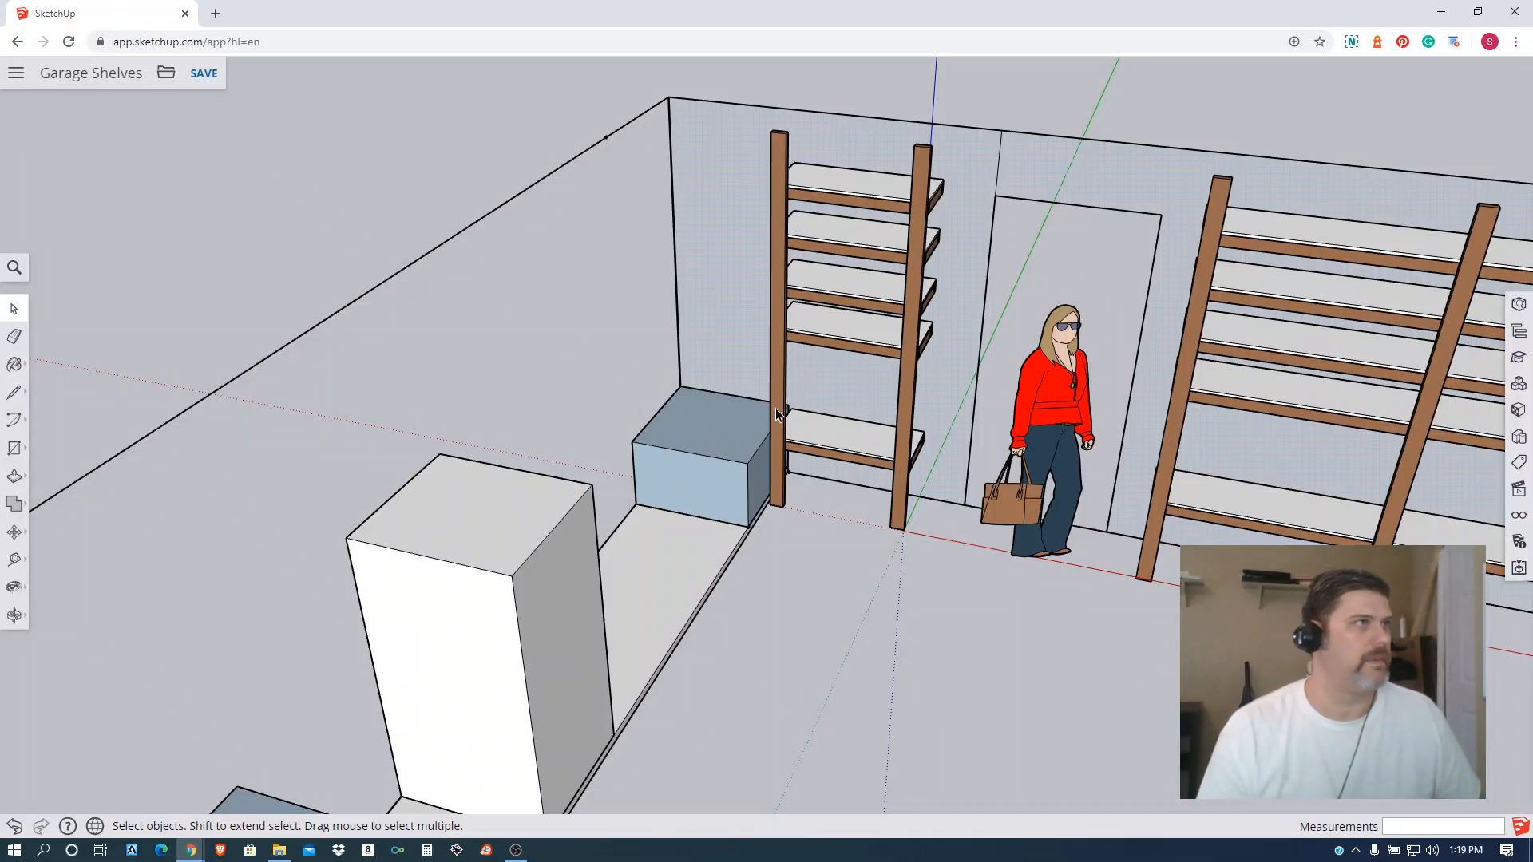
middle_click_drag(894, 417, 824, 463)
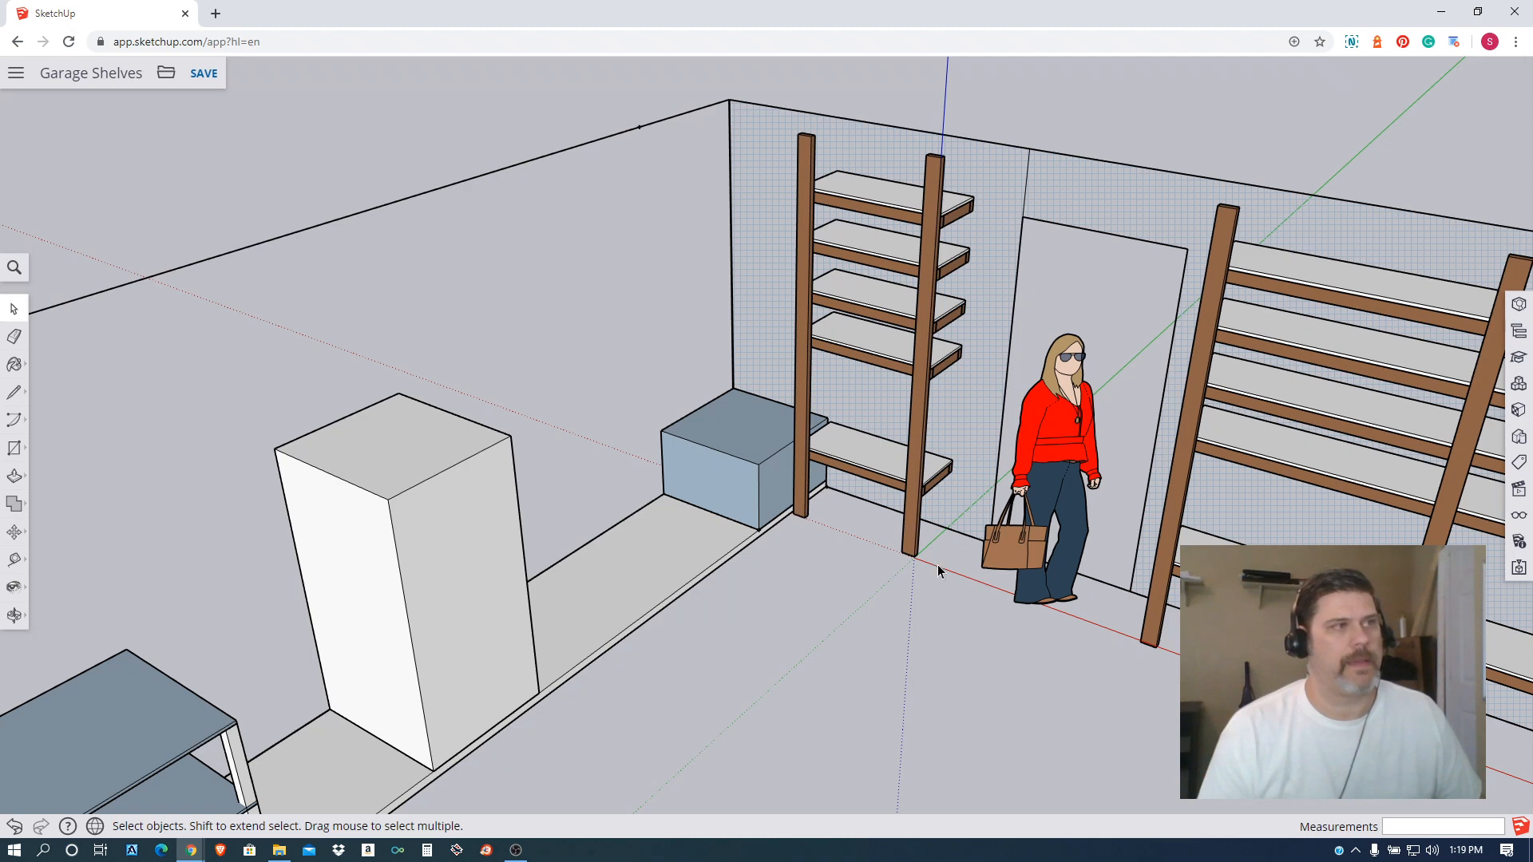
middle_click_drag(1029, 420, 764, 366)
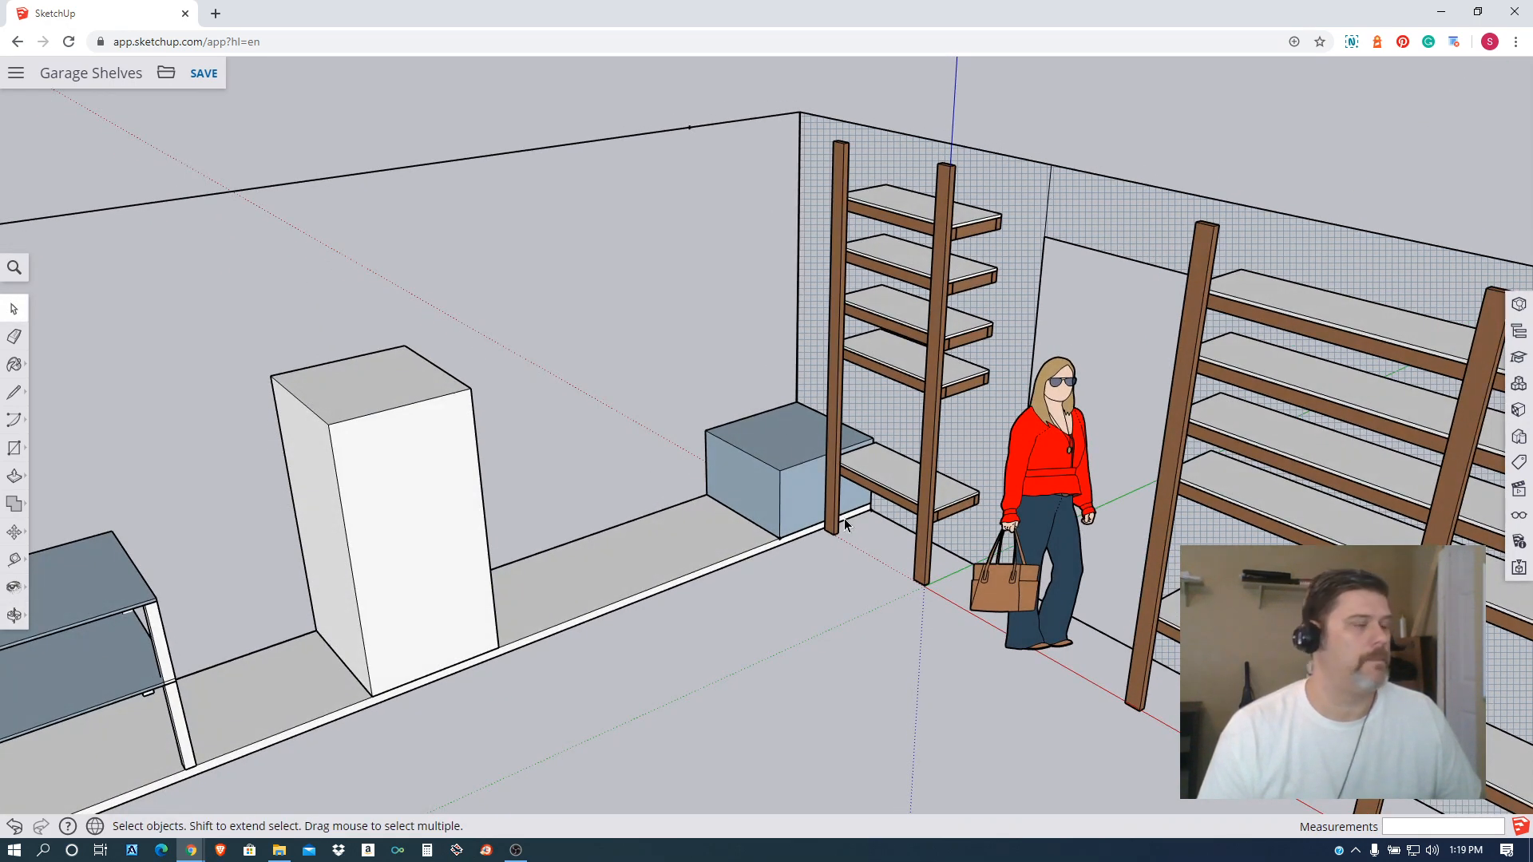
middle_click_drag(927, 429, 819, 471)
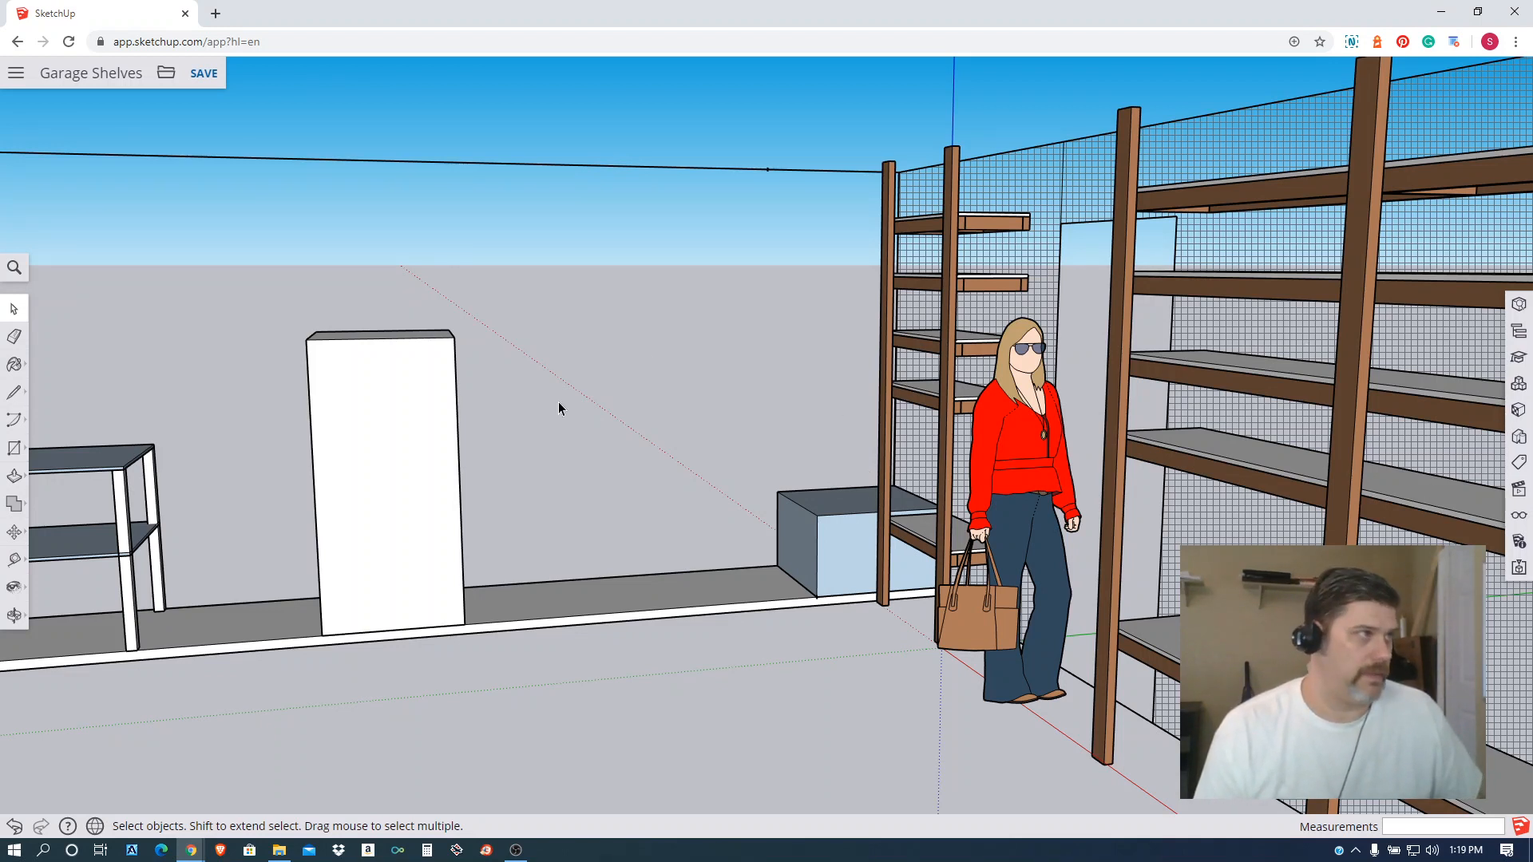
middle_click_drag(280, 441, 462, 455)
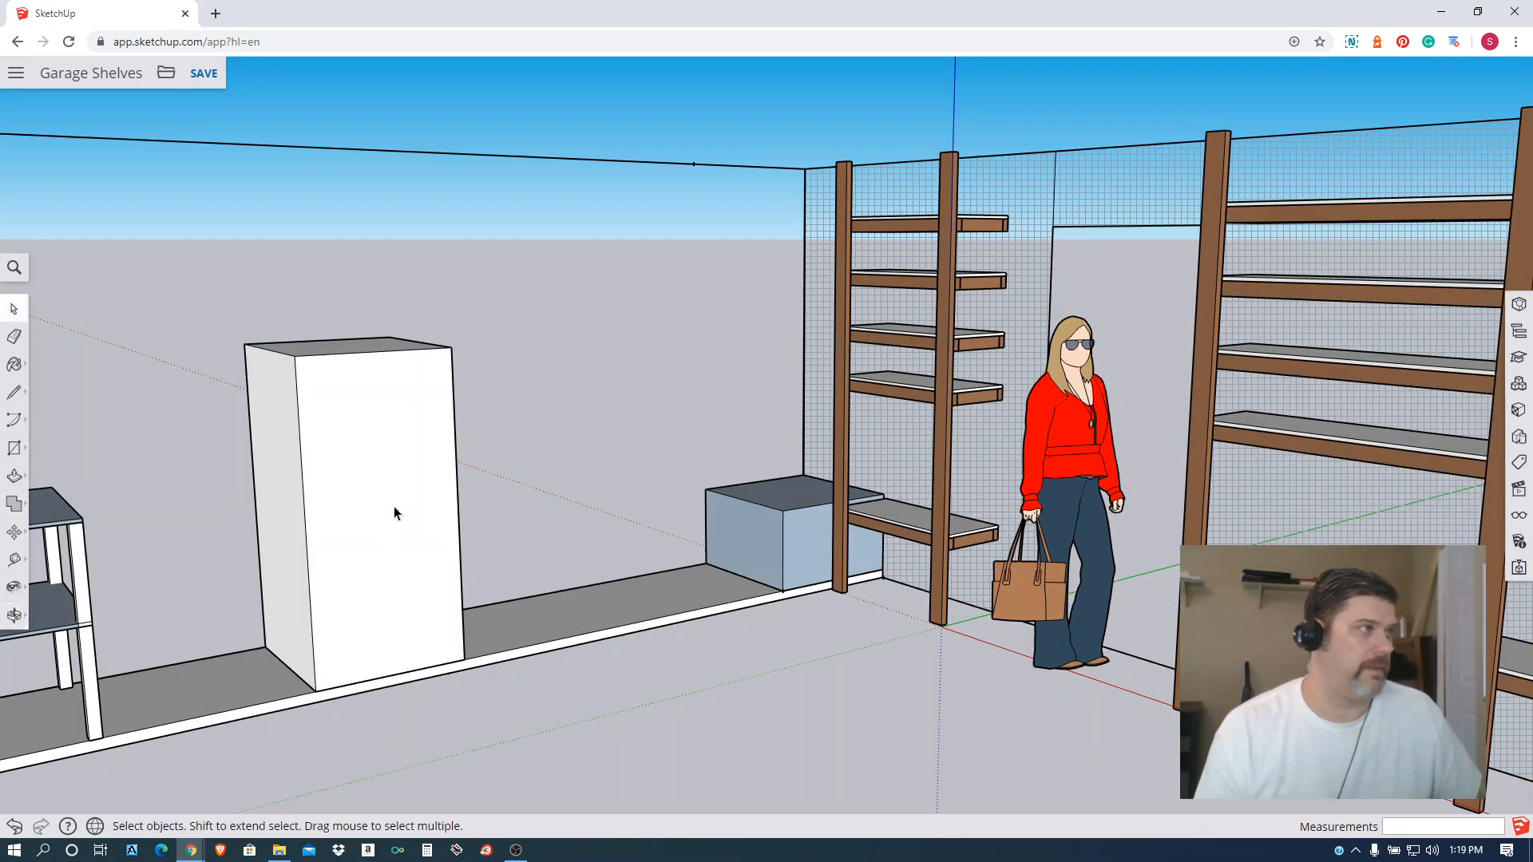
Review the whole room, including the long three-tier shelves, white-legged workbench and tall white cabinet, and save the model.
scroll(394, 507, "down", 2)
middle_click_drag(509, 558, 289, 383)
scroll(294, 582, "down", 2)
scroll(596, 581, "down", 4)
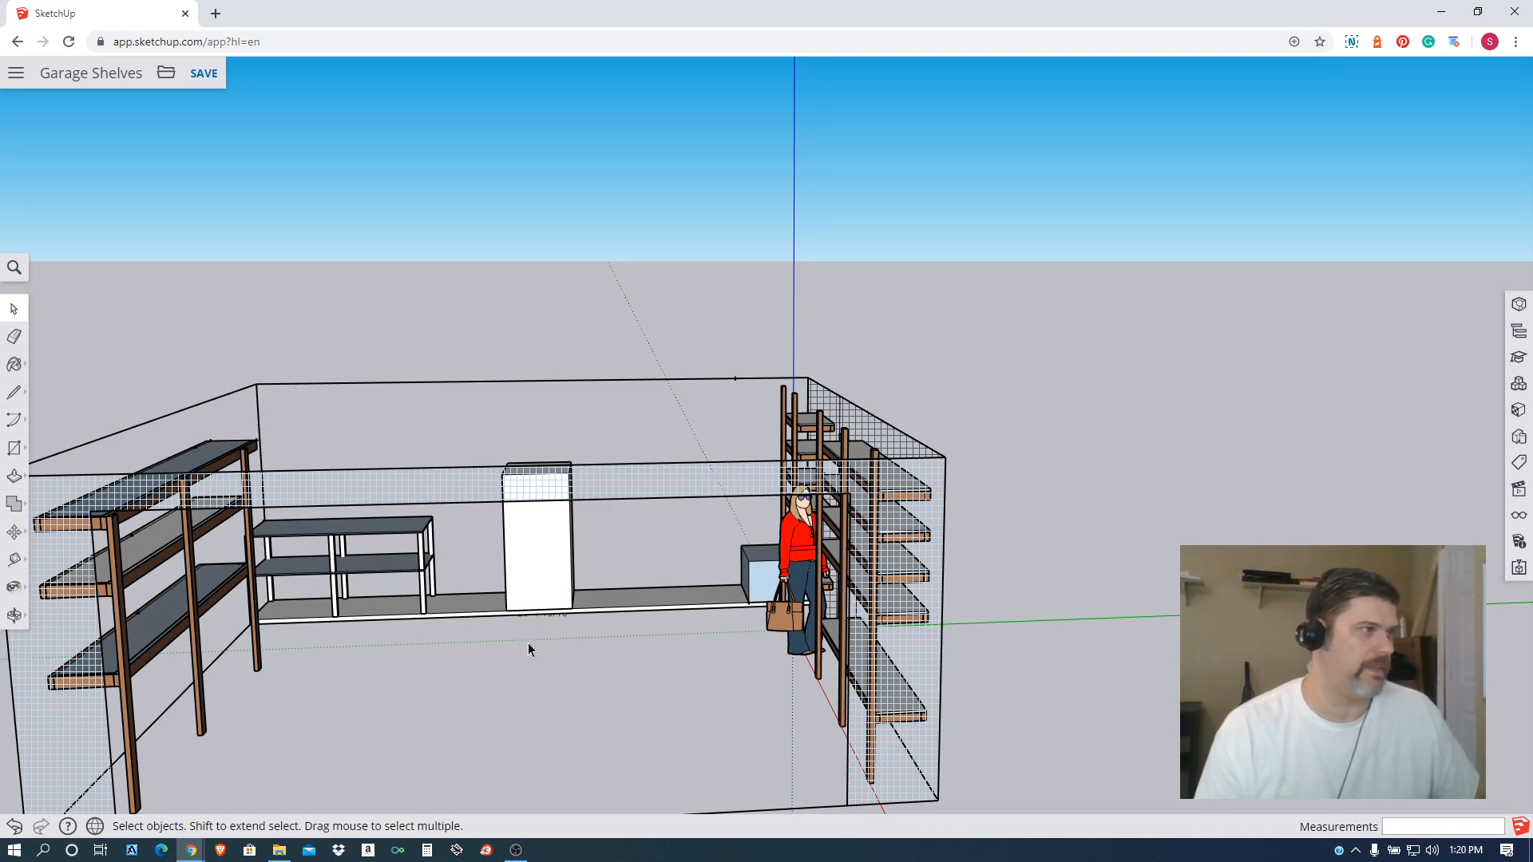
middle_click_drag(564, 649, 404, 472)
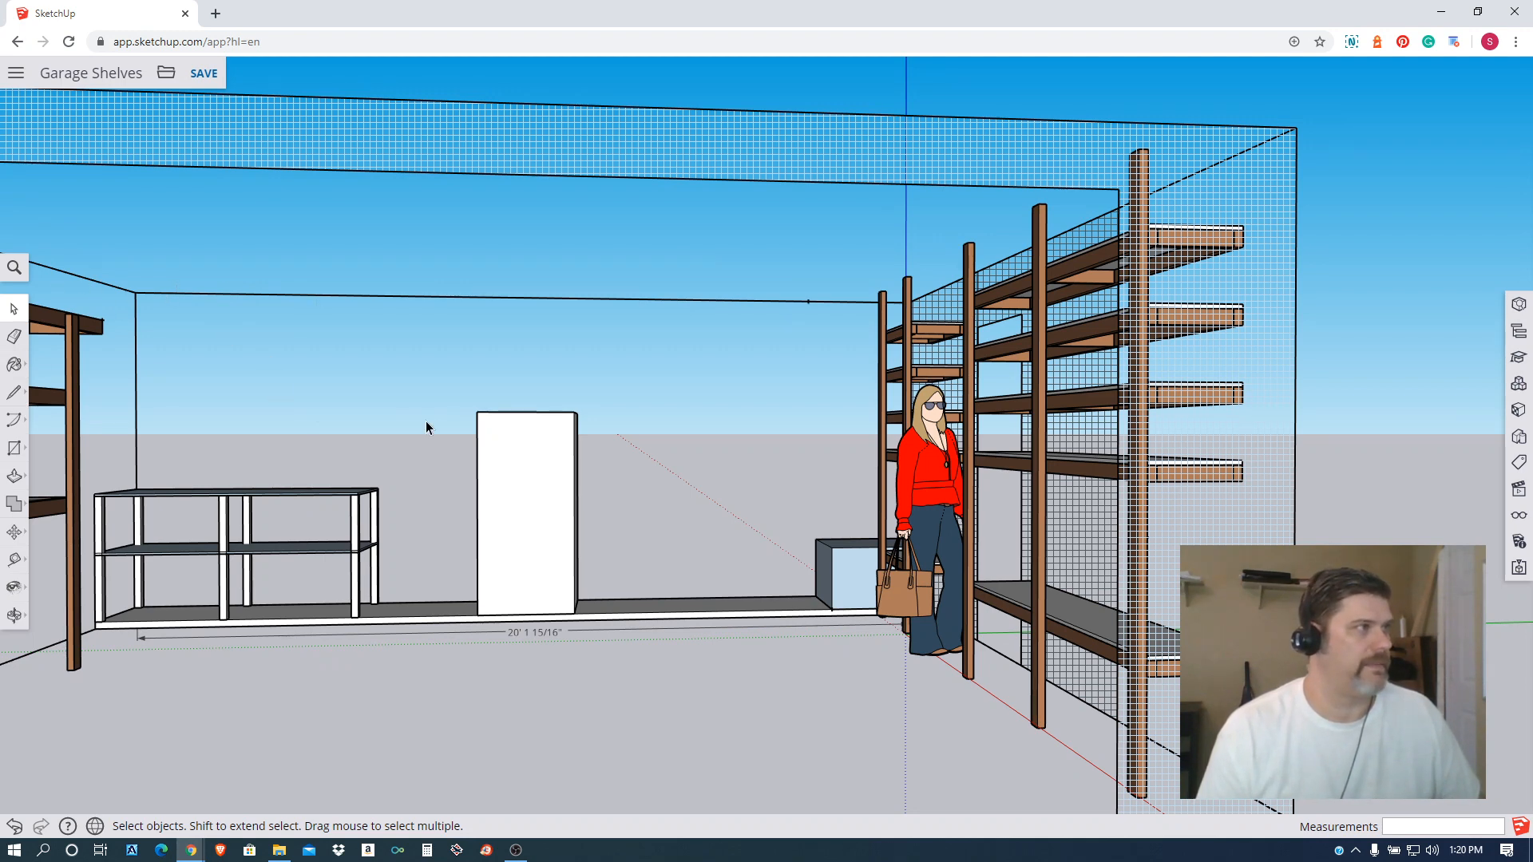
mouse_move(461, 444)
middle_mouse_down()
mouse_move(439, 521)
mouse_move(462, 462)
middle_mouse_up()
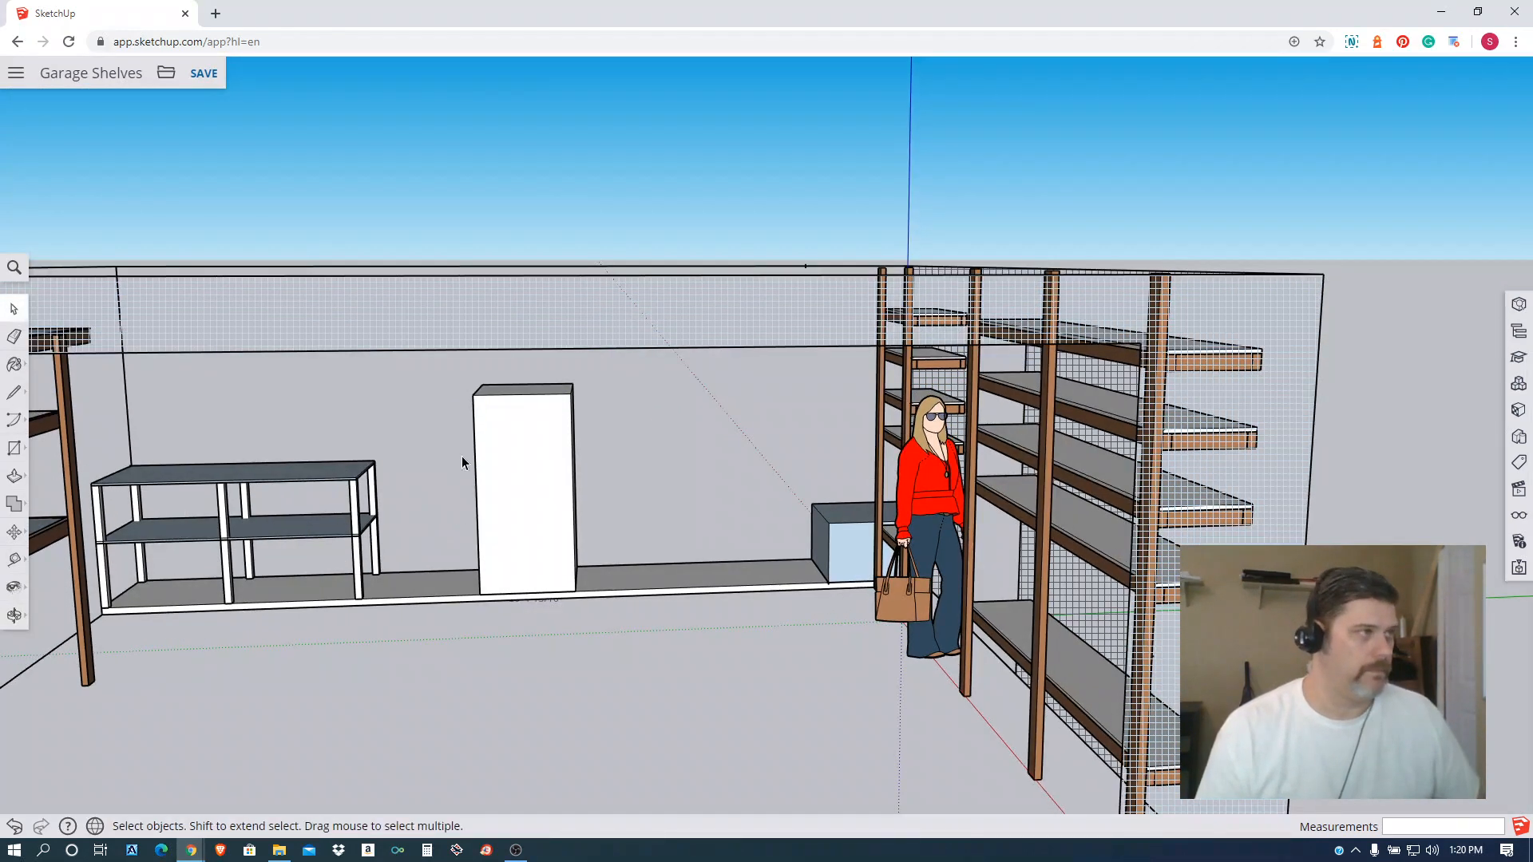
scroll(461, 456, "up", 3)
middle_click_drag(501, 326, 378, 328)
scroll(507, 356, "down", 5)
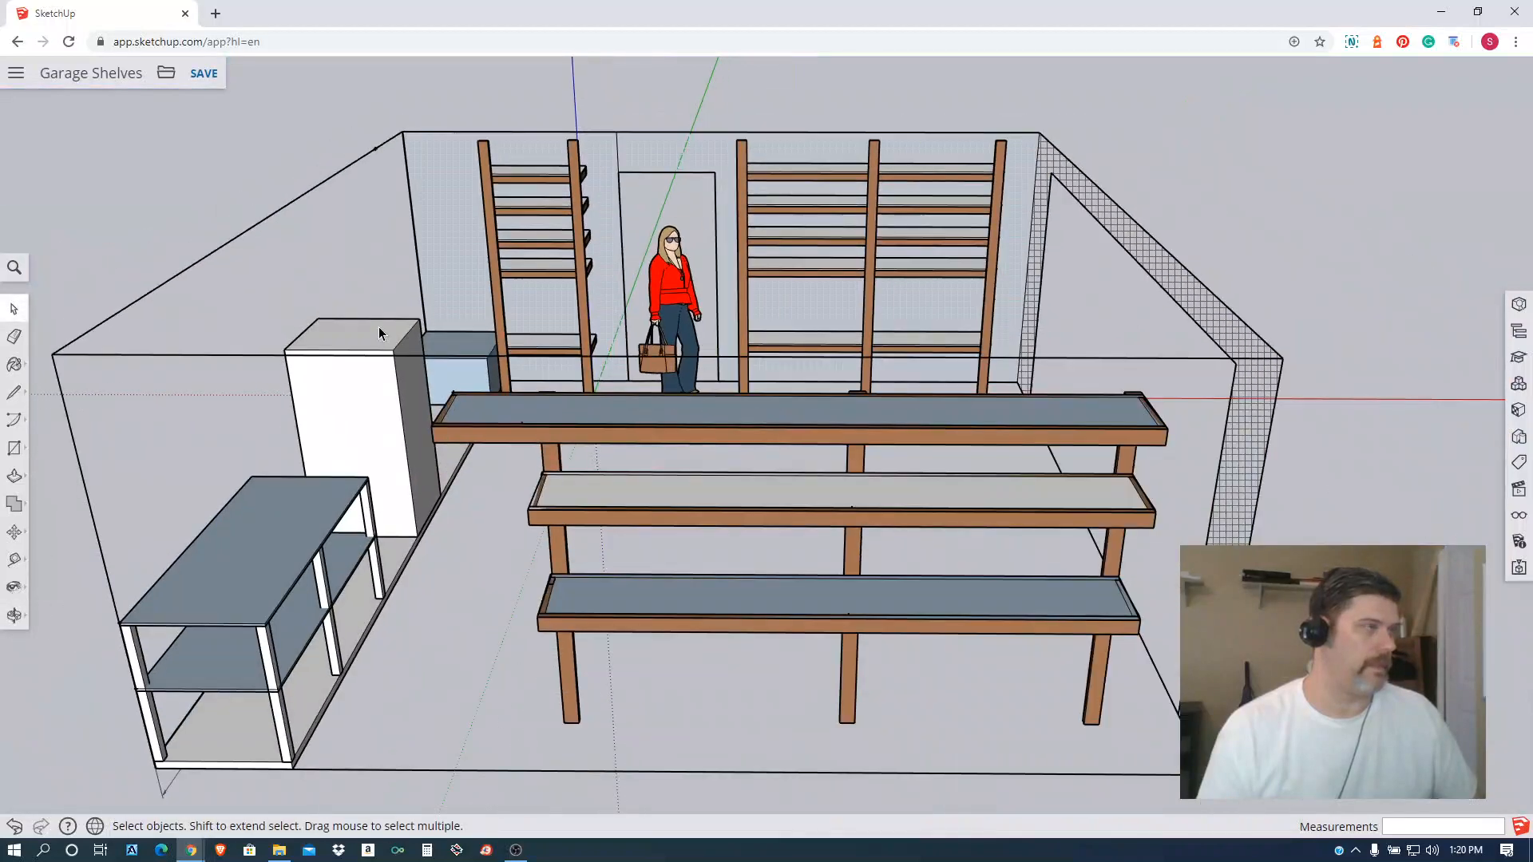
scroll(378, 327, "down", 1)
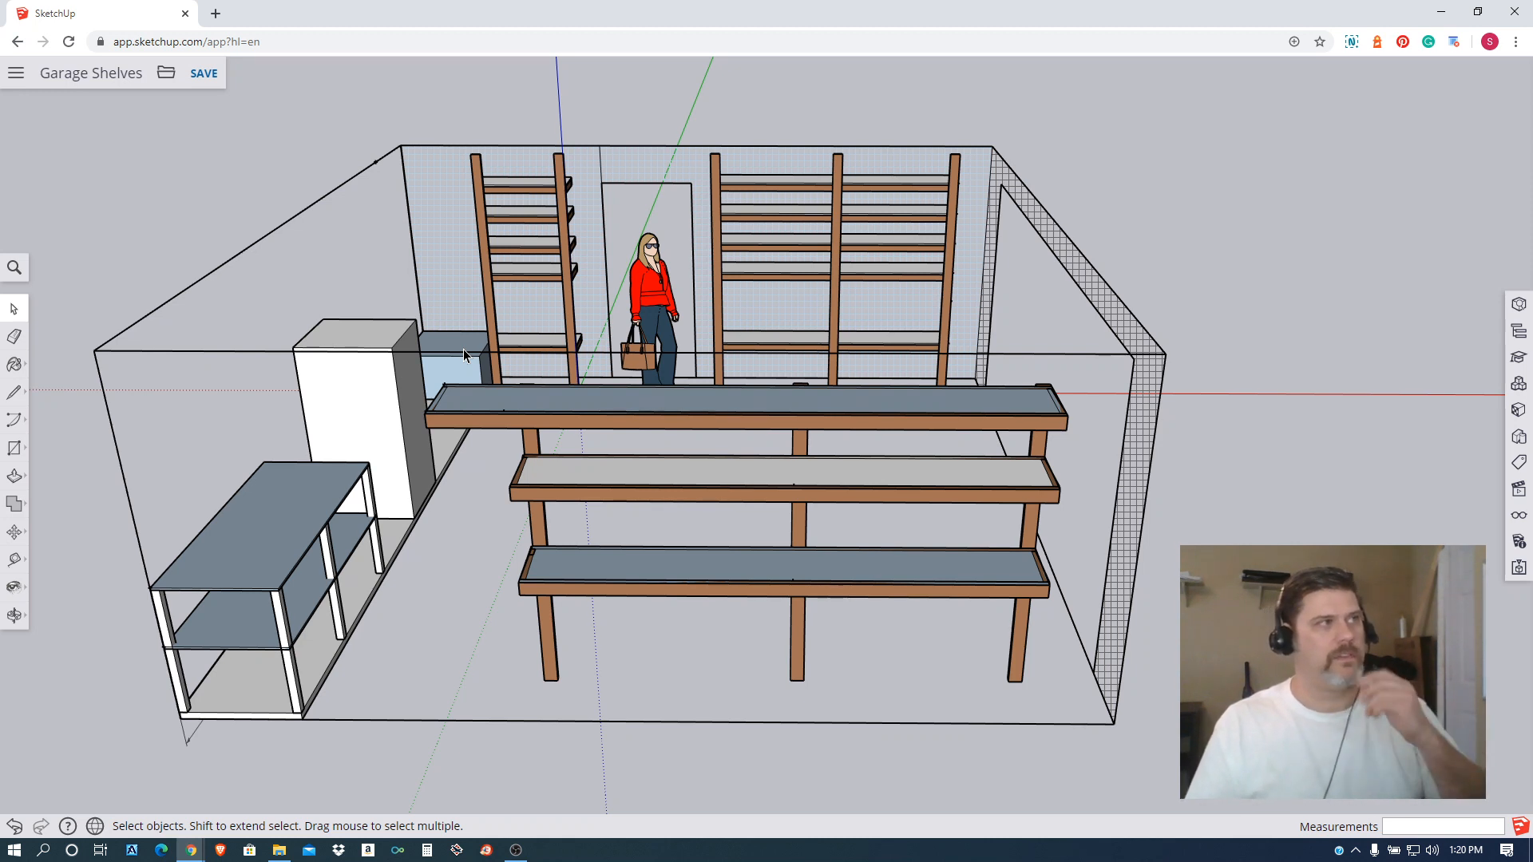
key("ctrl+s")
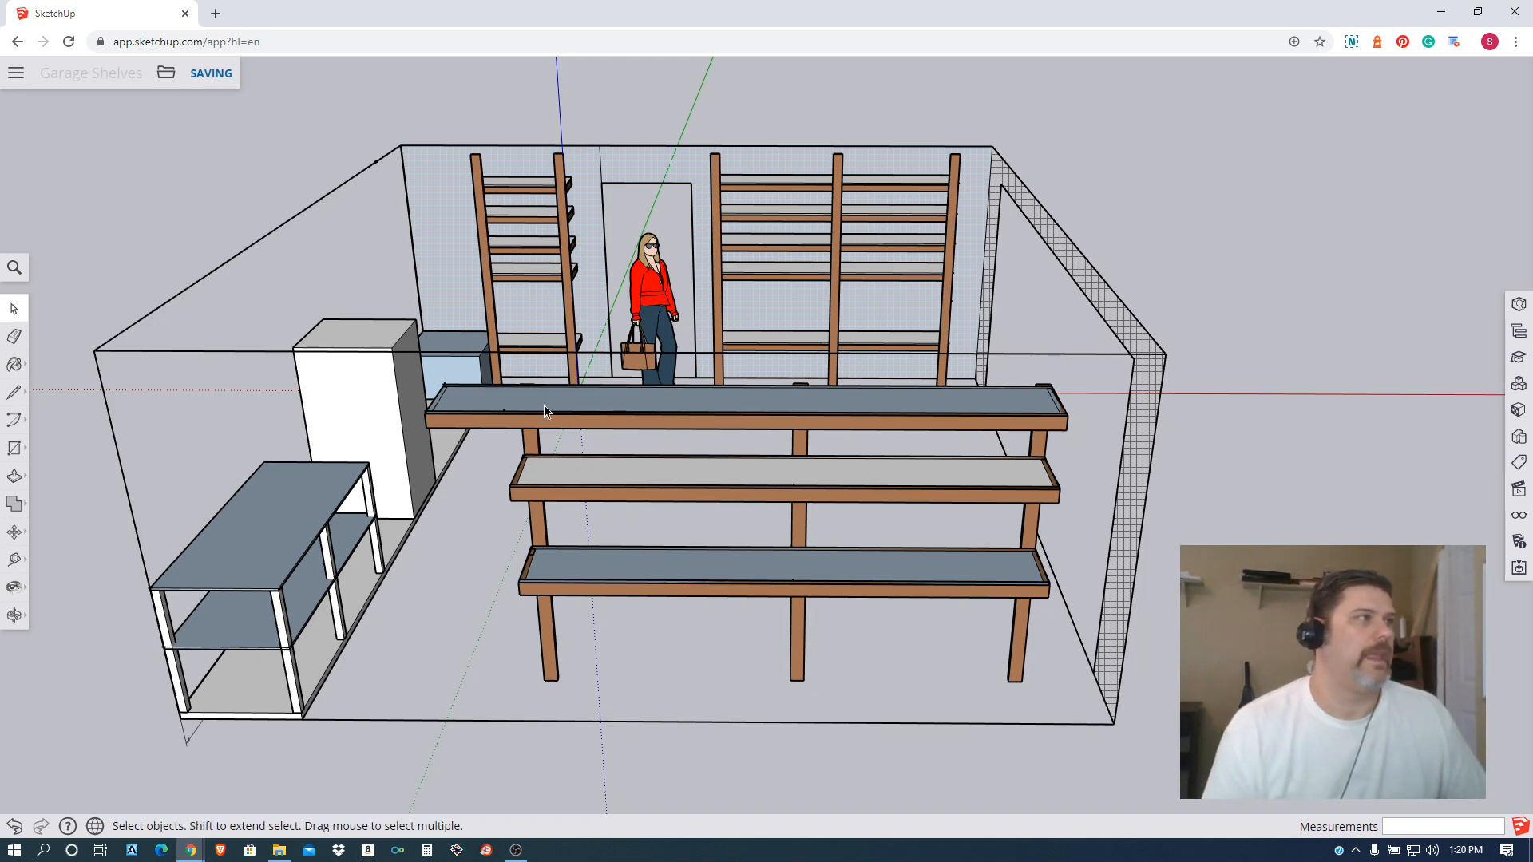
Examine the long floor platform and the open spaces between the workbench, tall white cabinet and blue box.
middle_click_drag(651, 430, 678, 279)
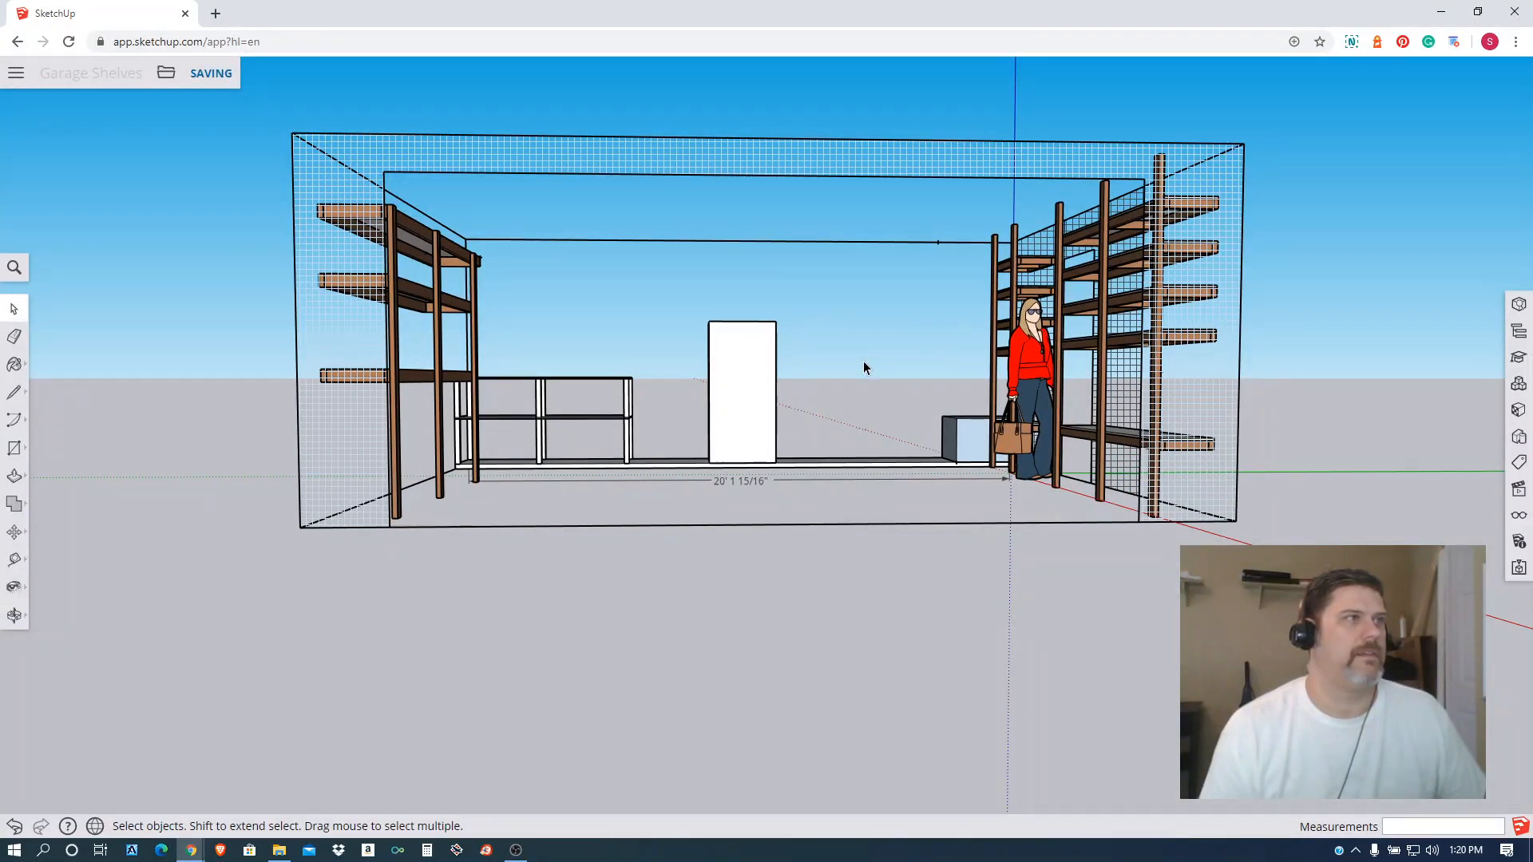
scroll(973, 444, "up", 2)
scroll(955, 428, "up", 3)
middle_click_drag(765, 343, 804, 389)
scroll(720, 309, "up", 5)
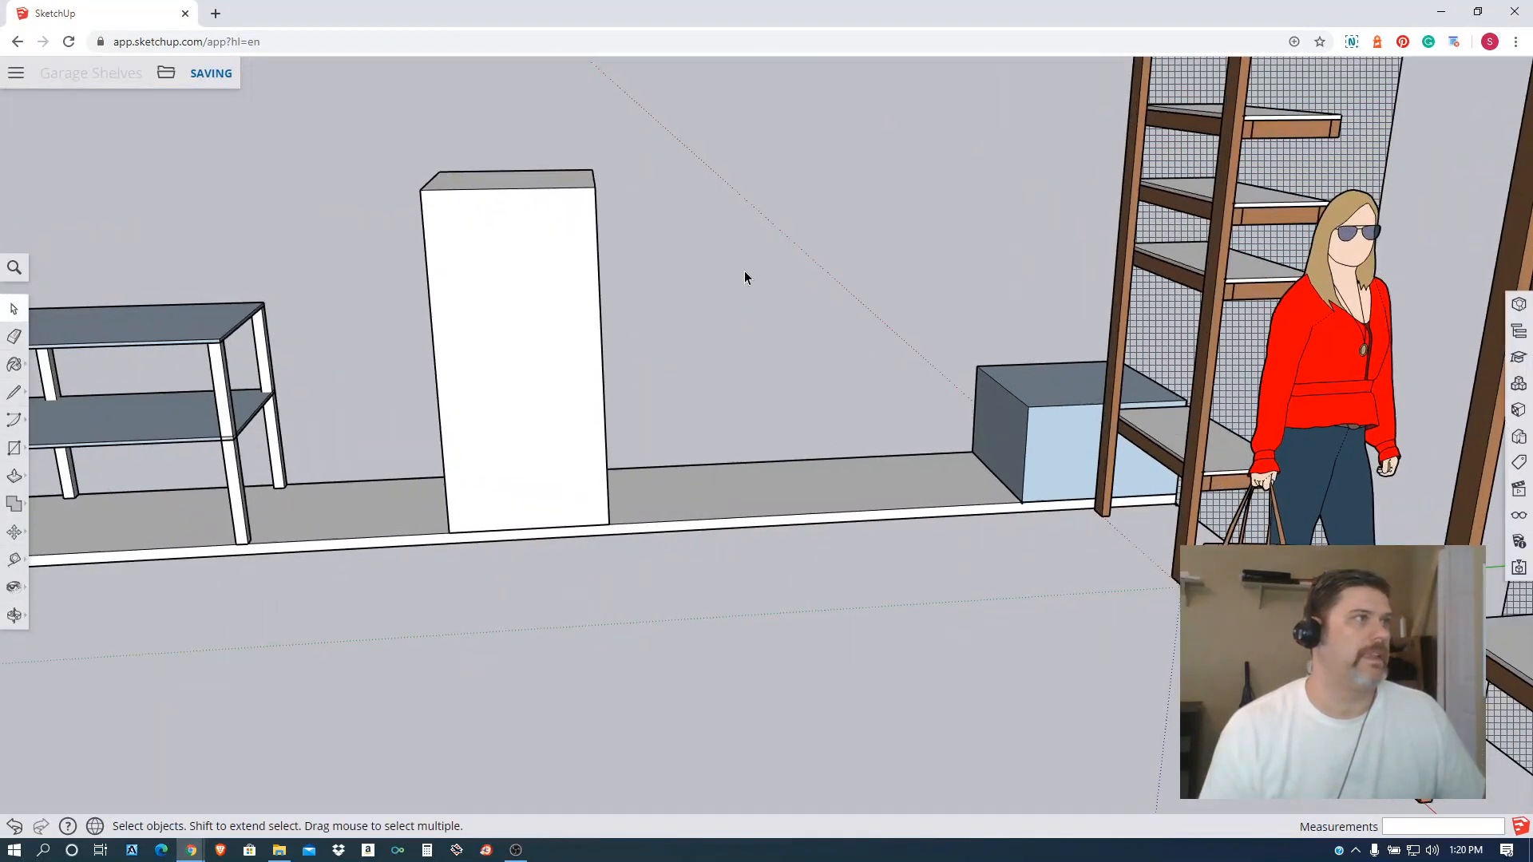
scroll(769, 253, "down", 2)
middle_click_drag(737, 234, 727, 380)
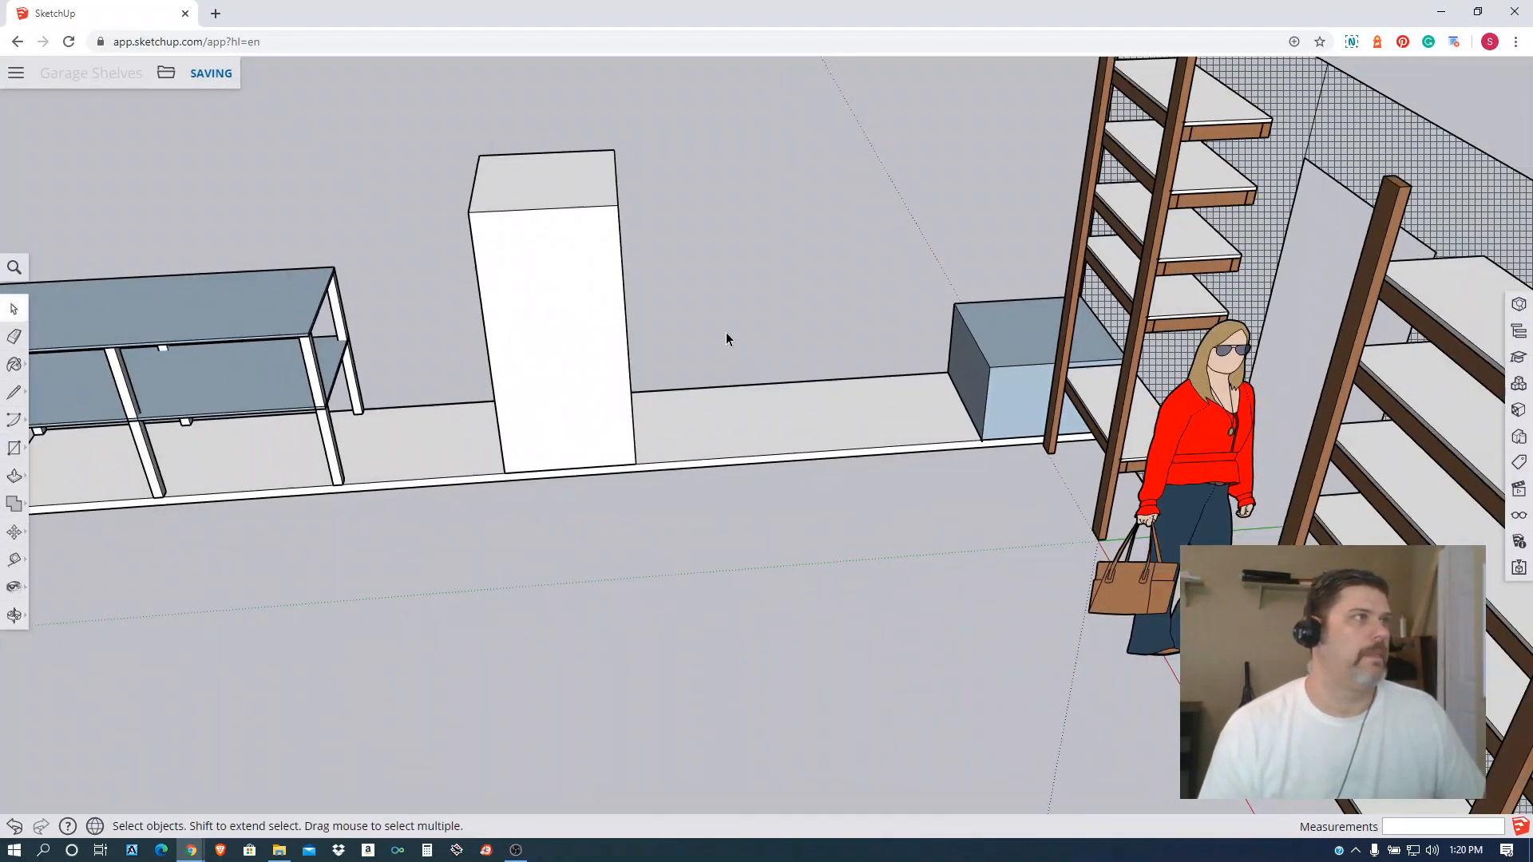
scroll(725, 332, "down", 3)
middle_click_drag(715, 286, 691, 263)
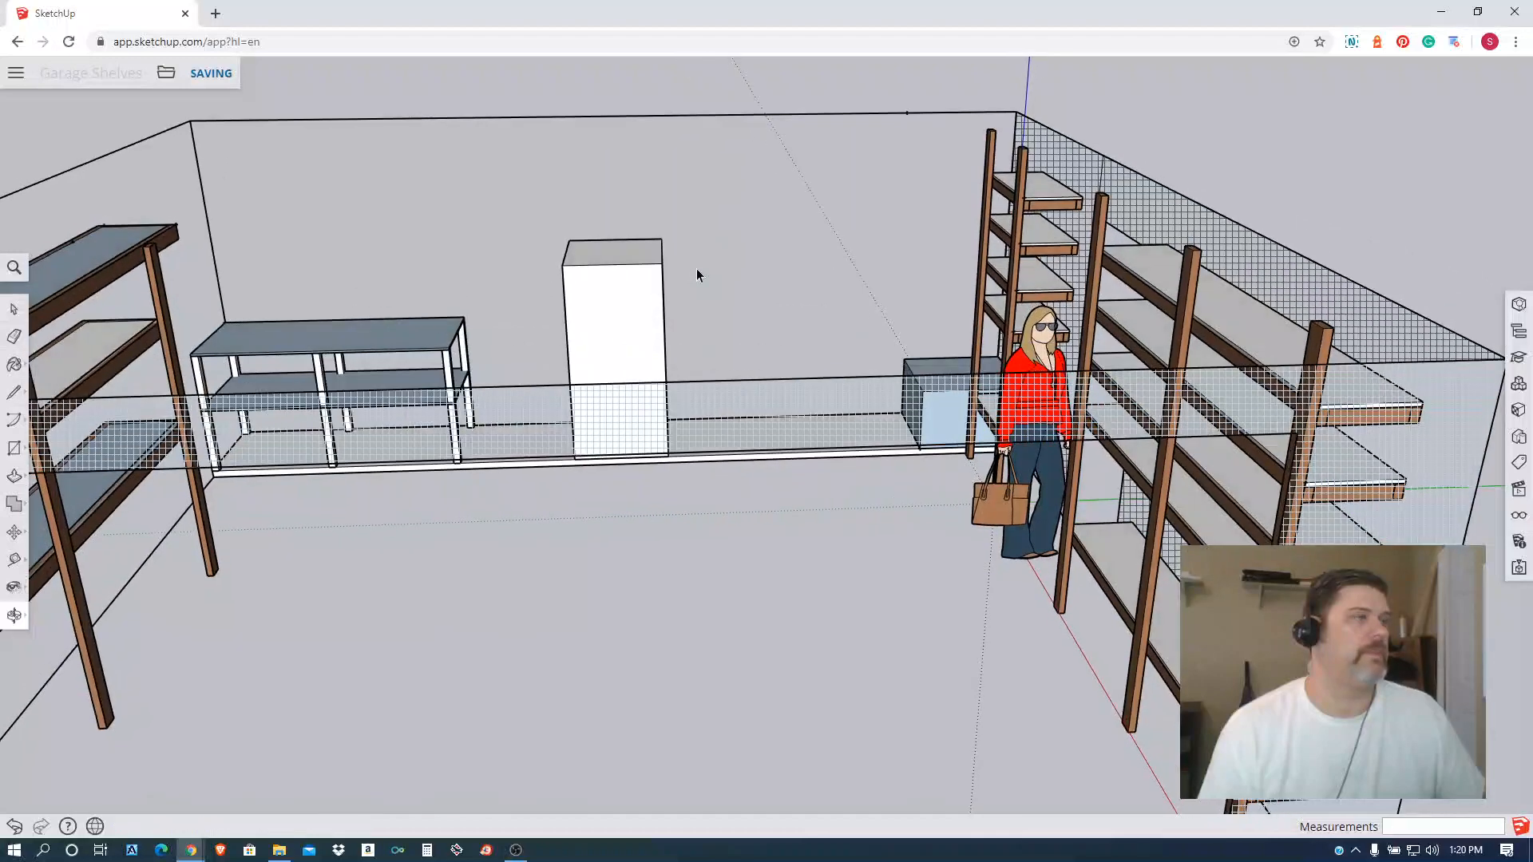
scroll(538, 199, "up", 3)
middle_click_drag(465, 222, 495, 423)
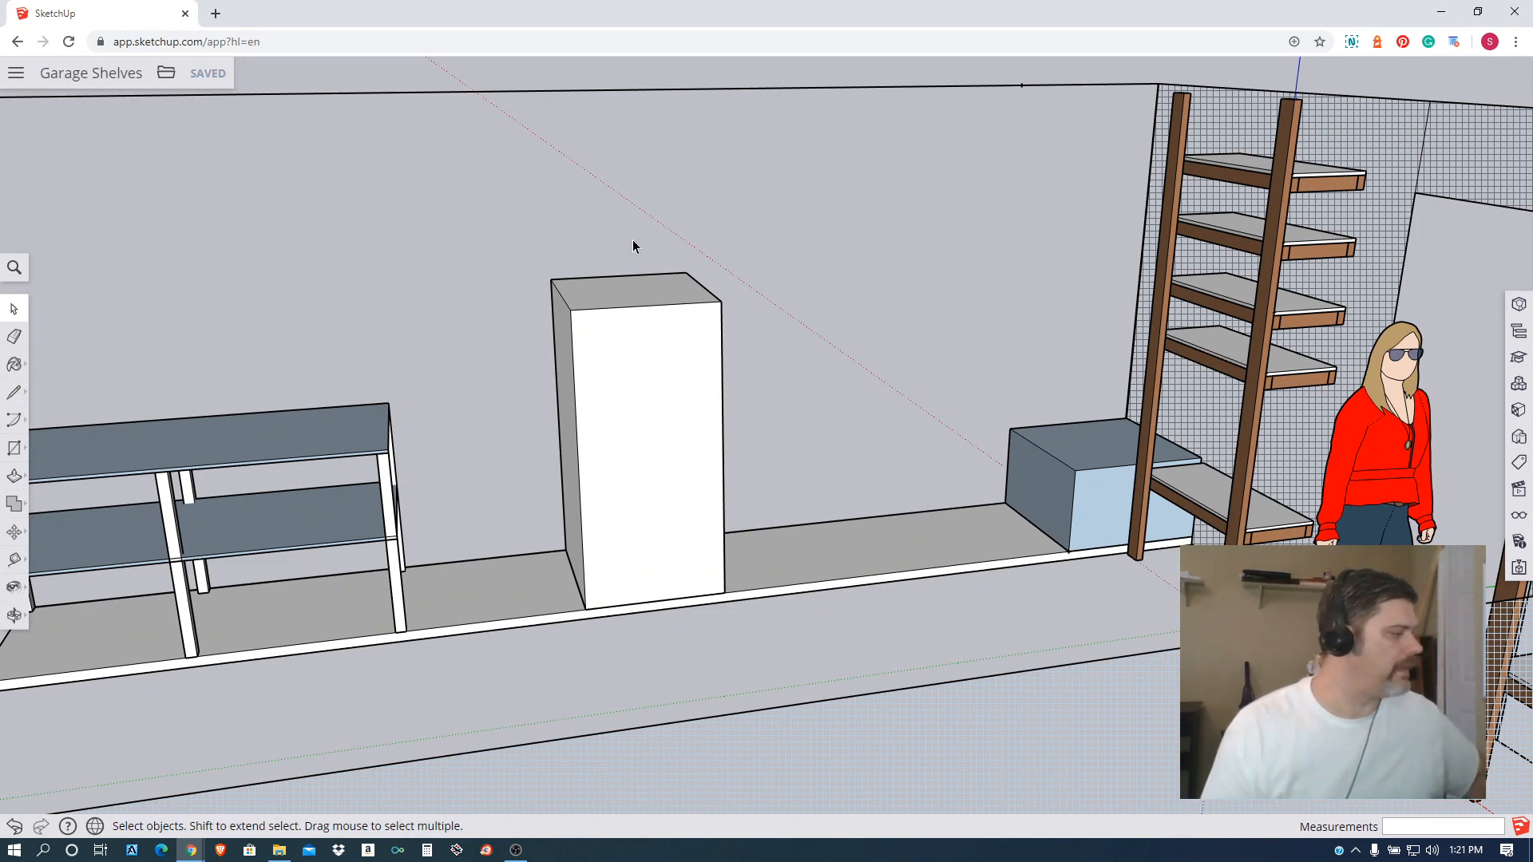
middle_click_drag(408, 386, 435, 407)
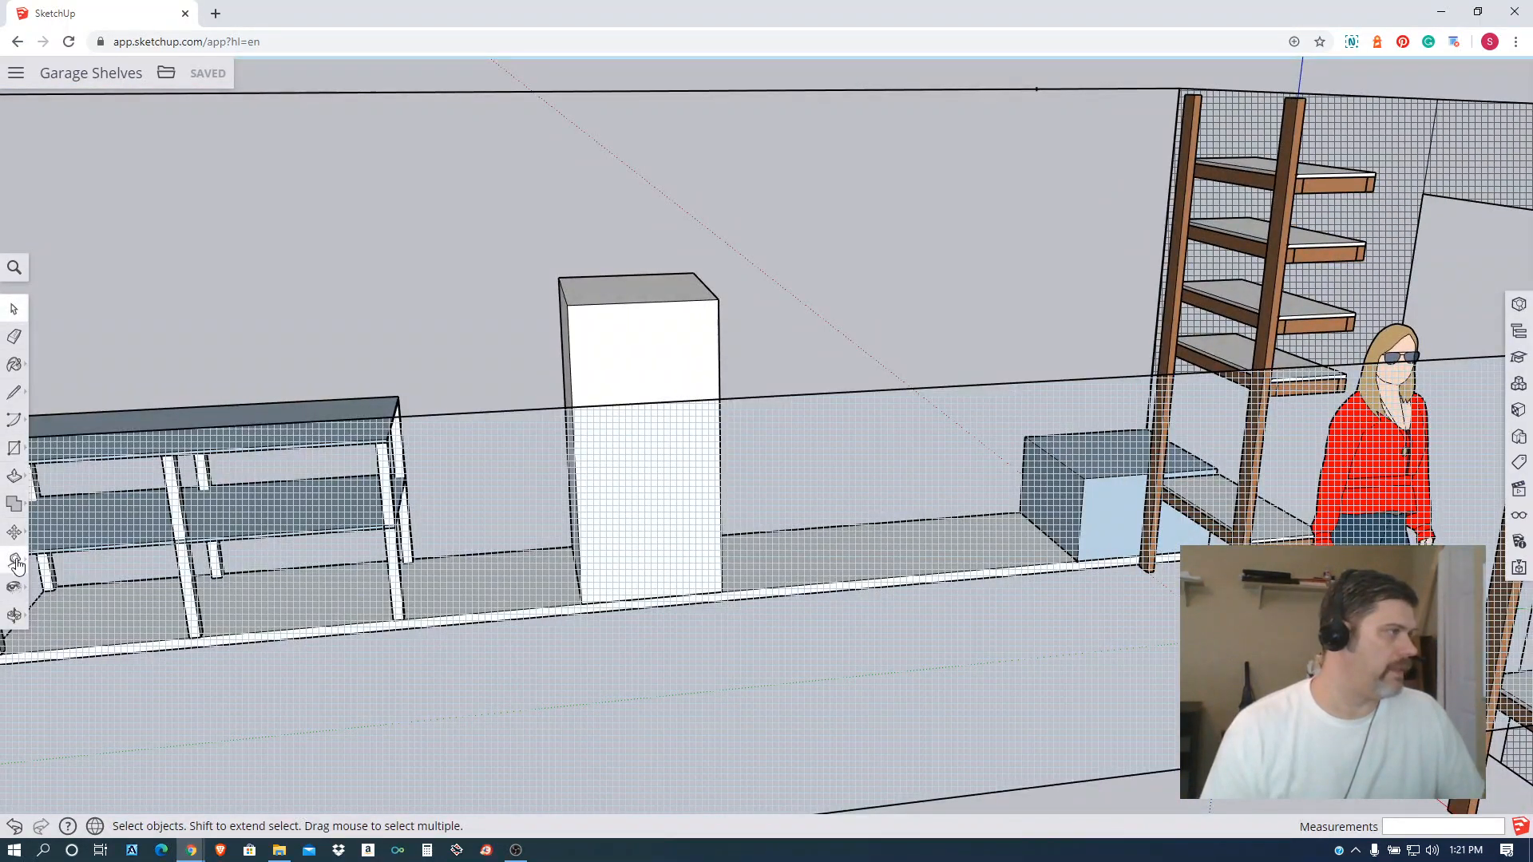
left_click(15, 559)
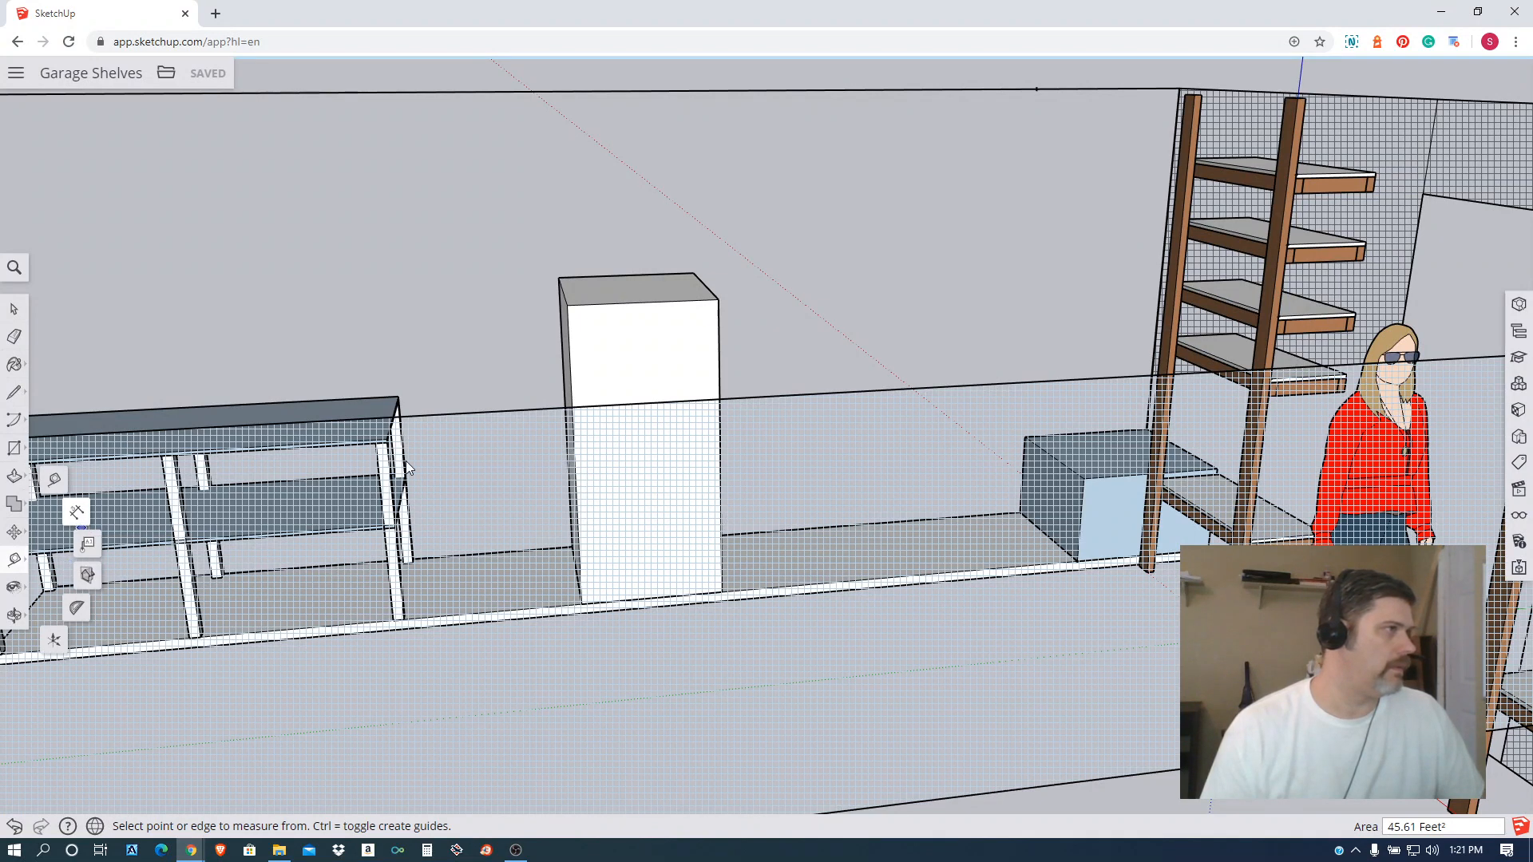
left_click(77, 512)
middle_click_drag(438, 348, 501, 424)
left_click(78, 223)
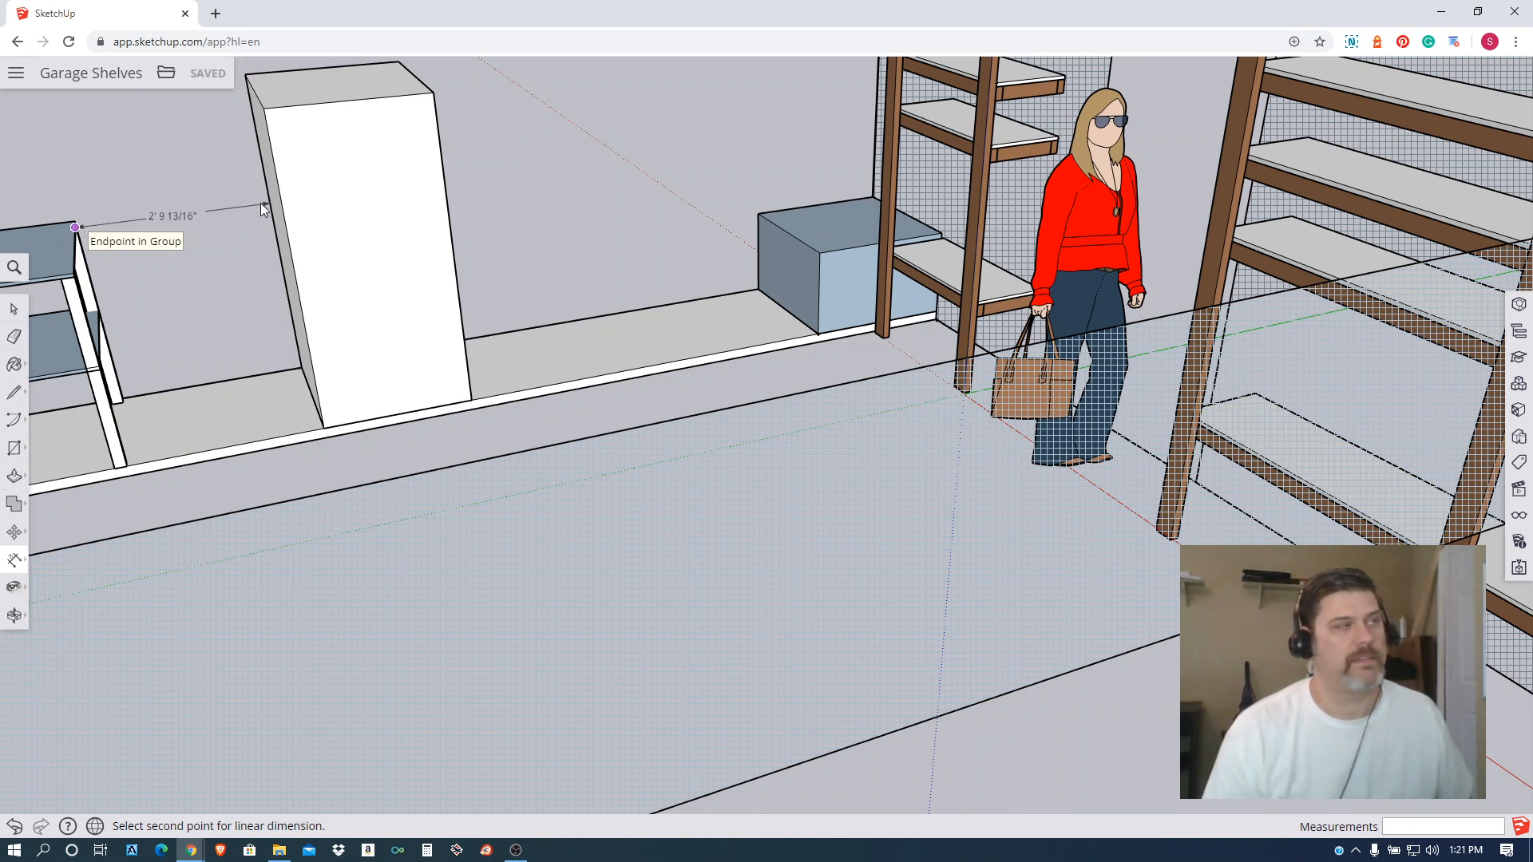
key("Escape")
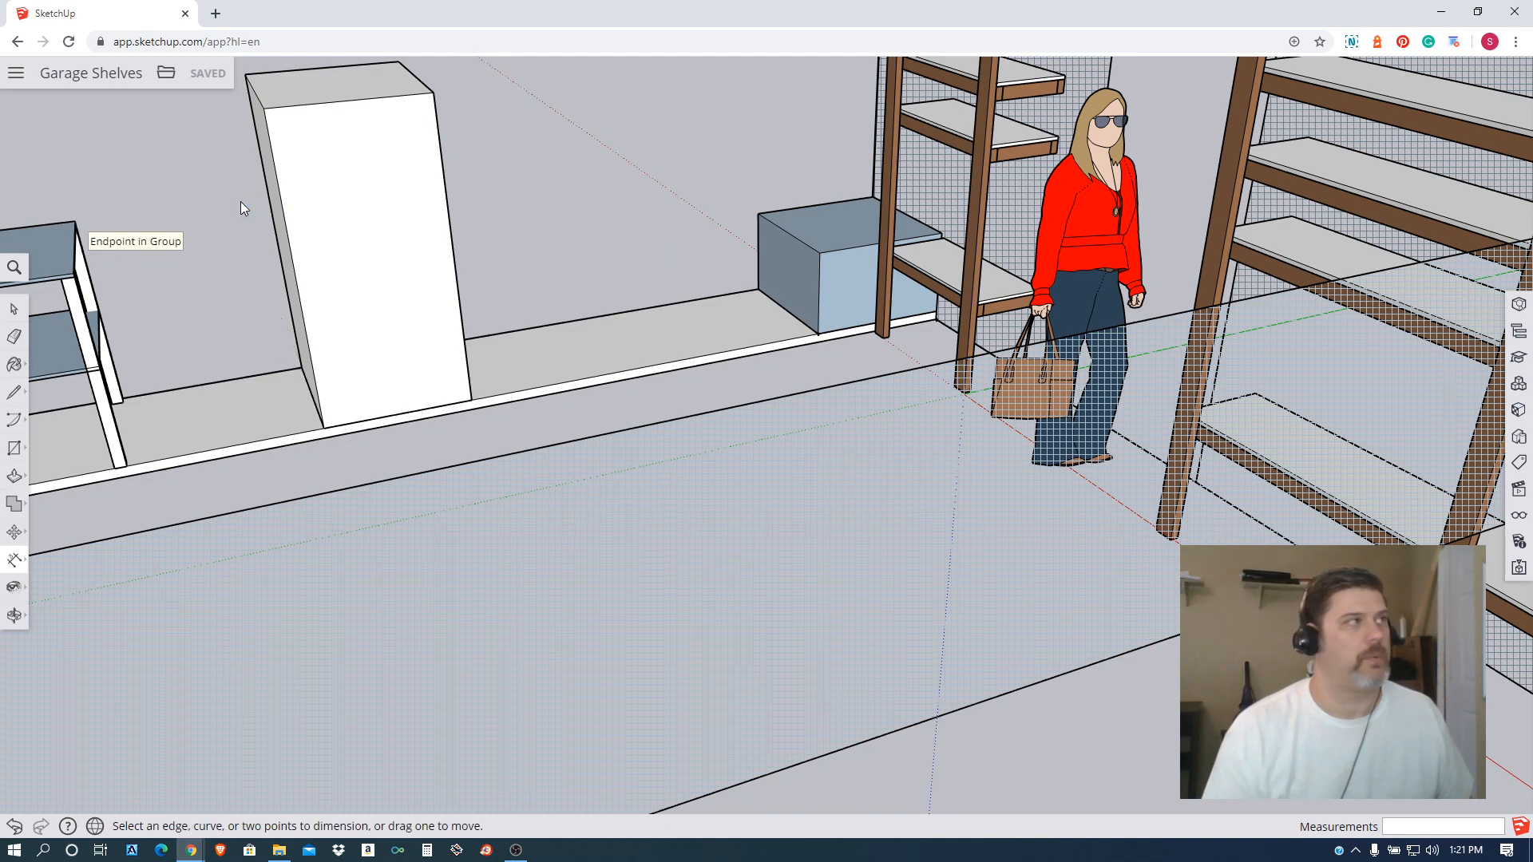
Dimension the gap between the tall white cabinet and the blue box, placing the dimension in front of the platform.
middle_click_drag(377, 205, 431, 203)
middle_click_drag(790, 135, 760, 235)
middle_click_drag(778, 230, 978, 157)
scroll(903, 212, "down", 6)
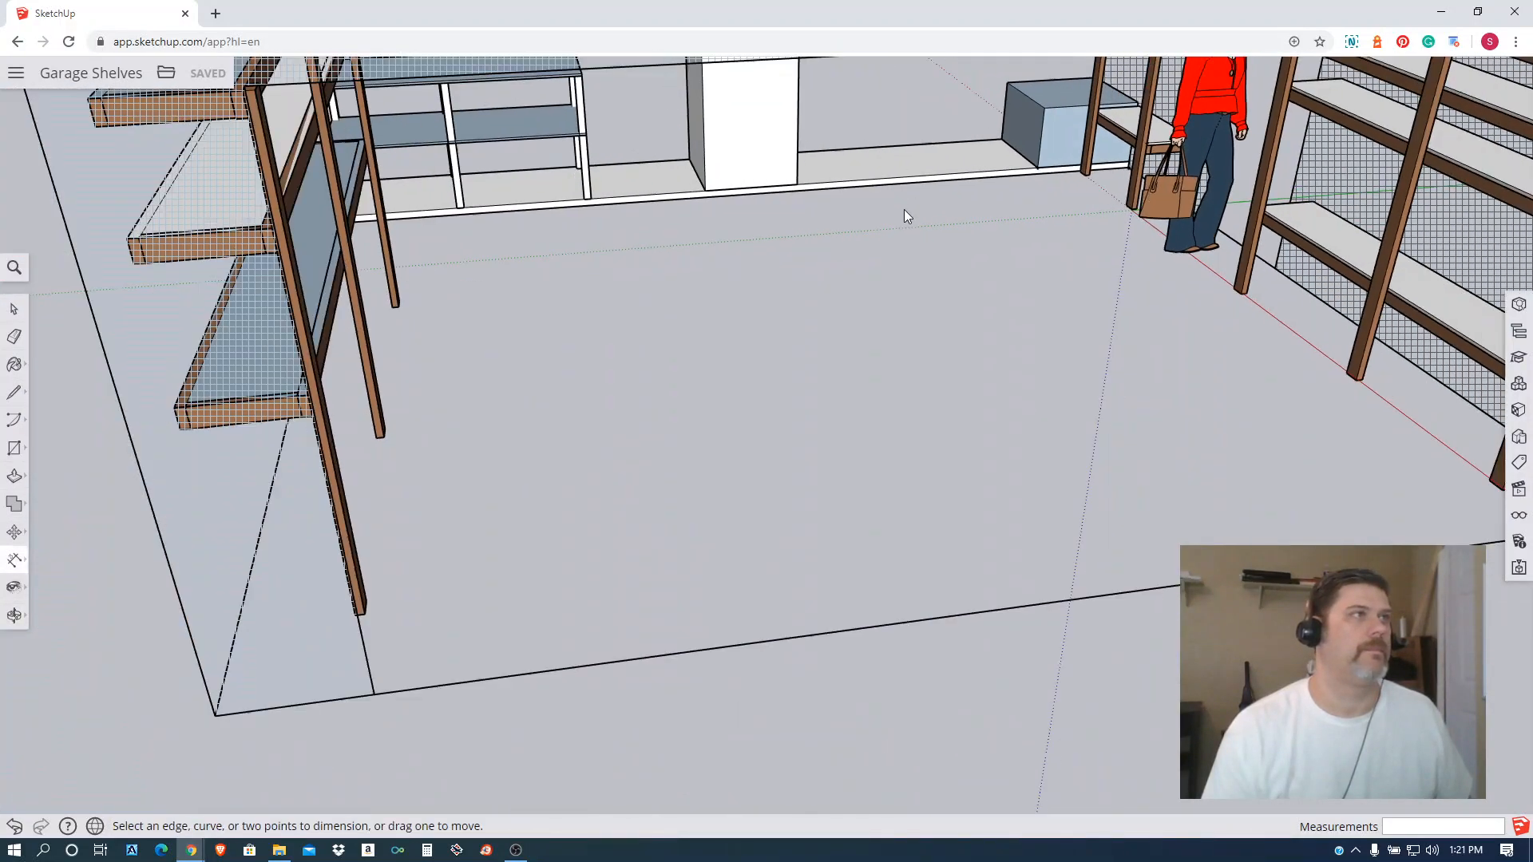
middle_click_drag(930, 296, 914, 171)
scroll(913, 171, "up", 5)
scroll(913, 170, "up", 1)
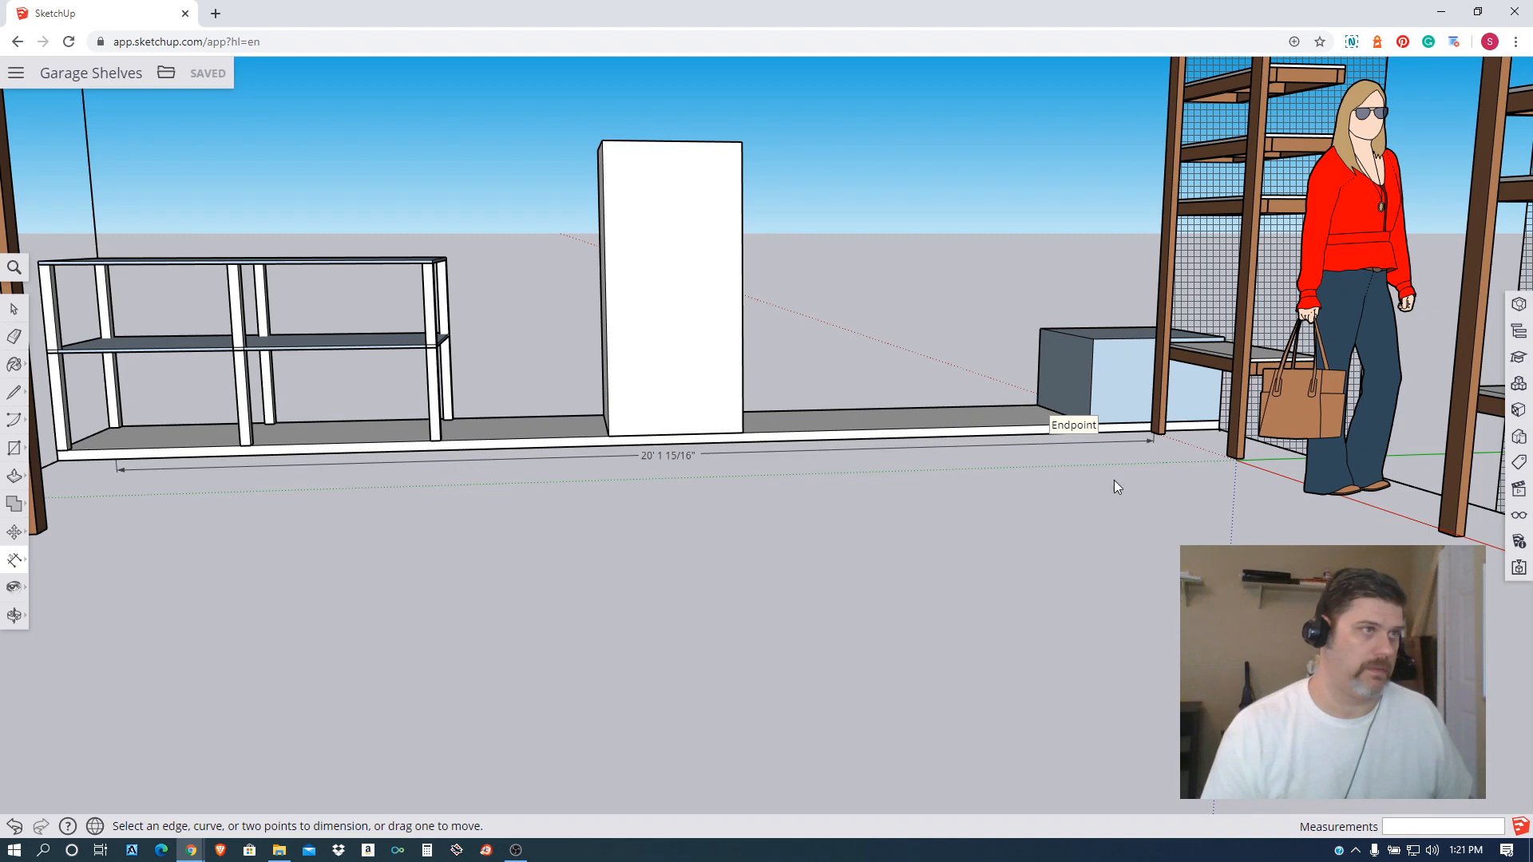
middle_click_drag(1101, 498, 989, 541)
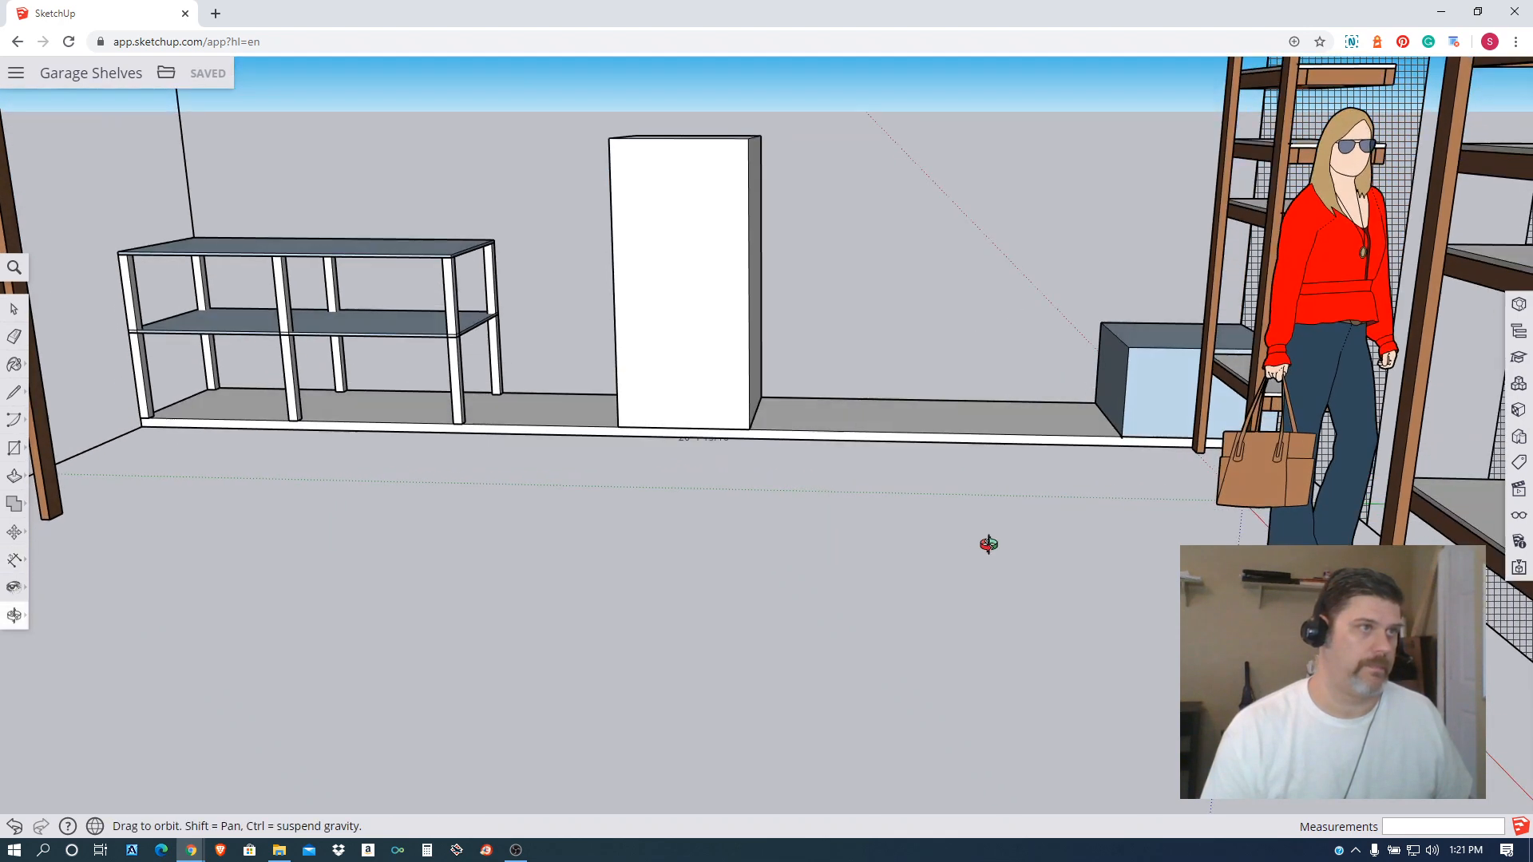
left_click(1122, 437)
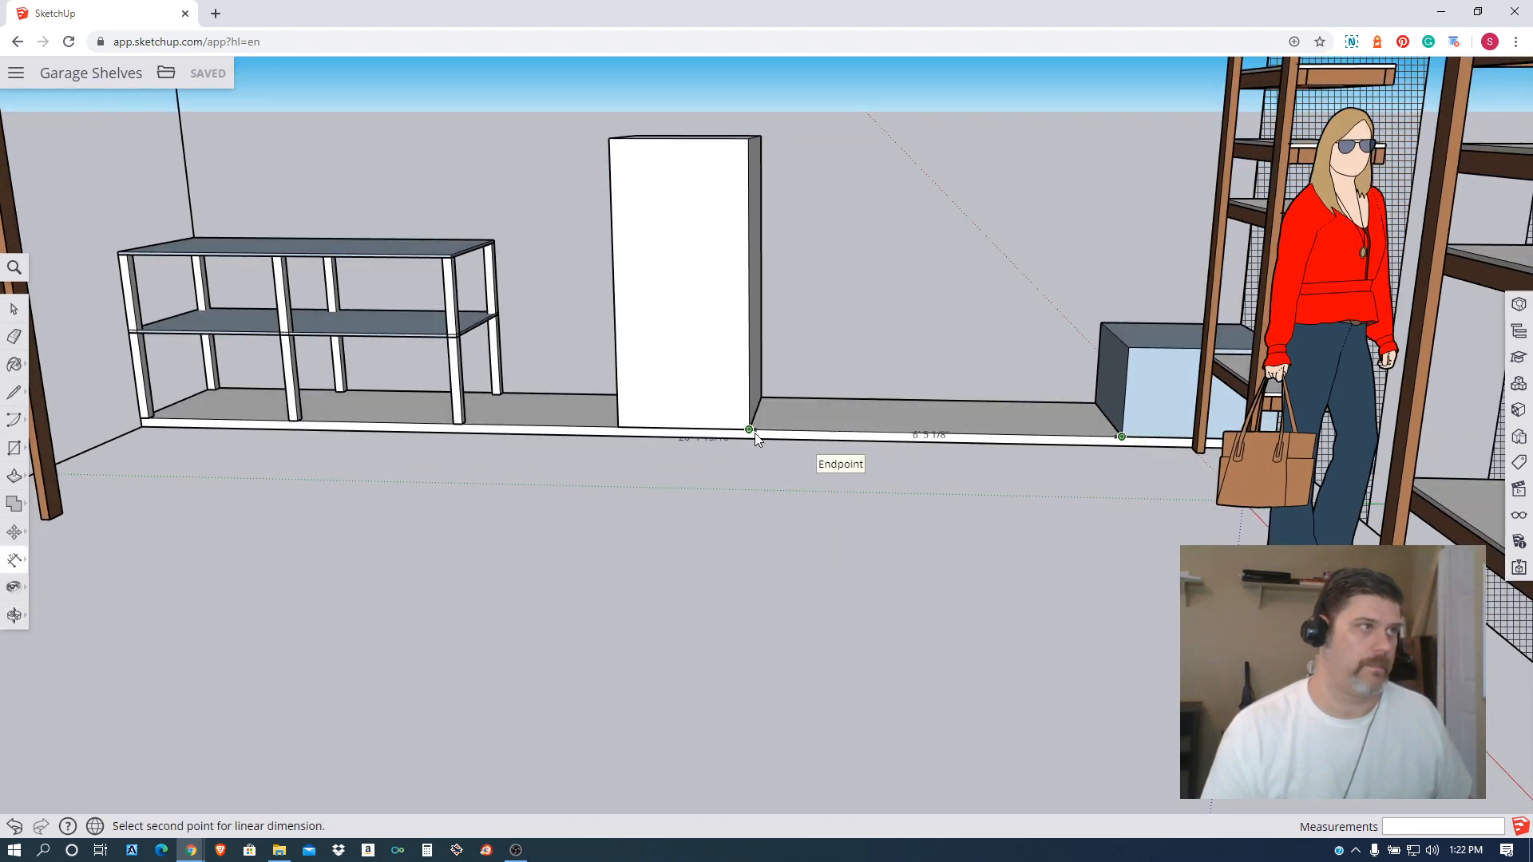
left_click(755, 431)
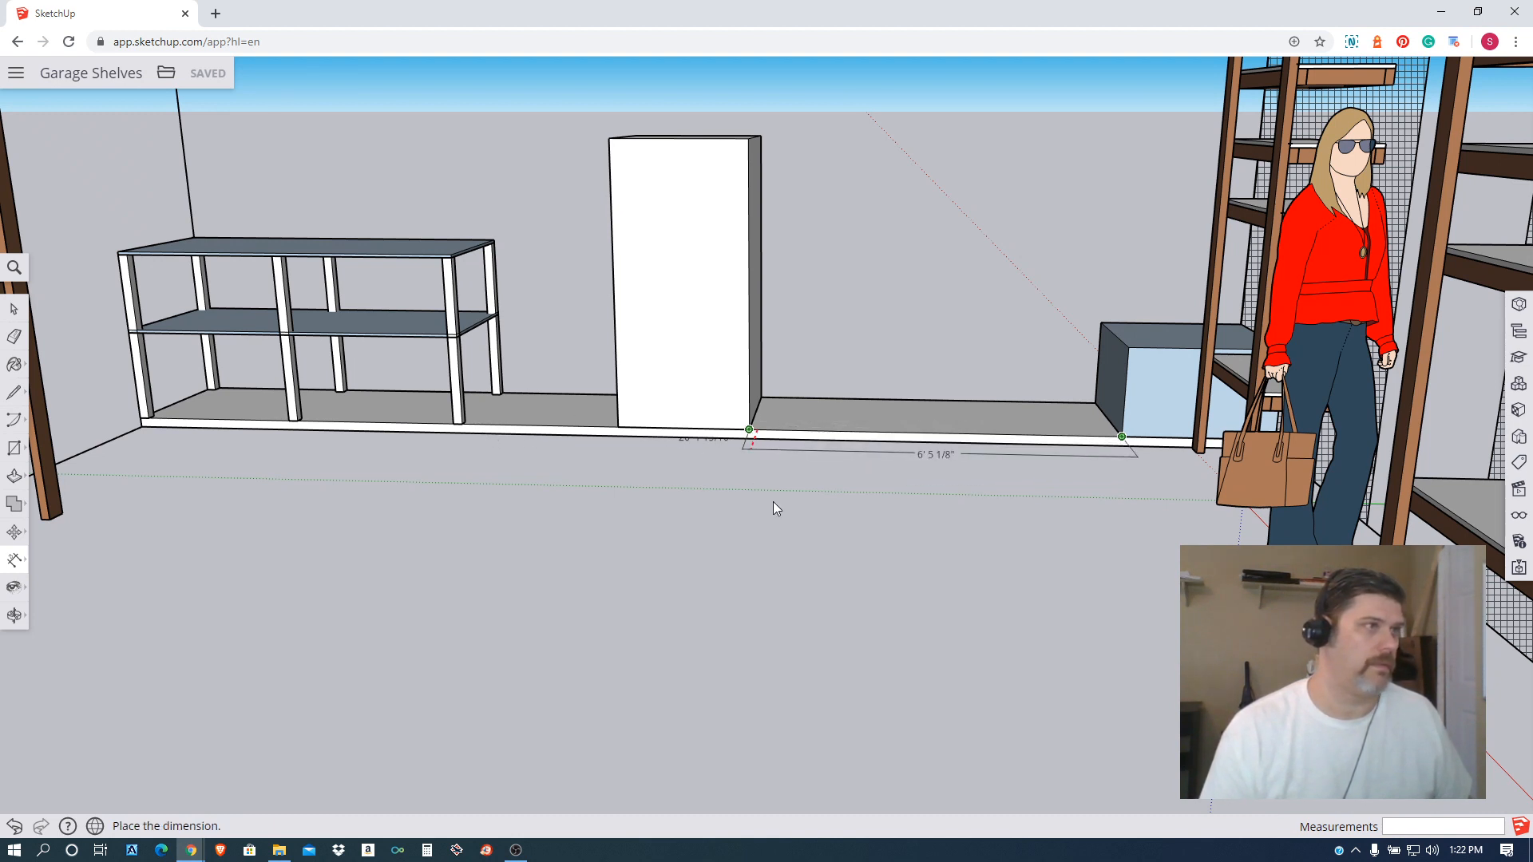
left_click(798, 470)
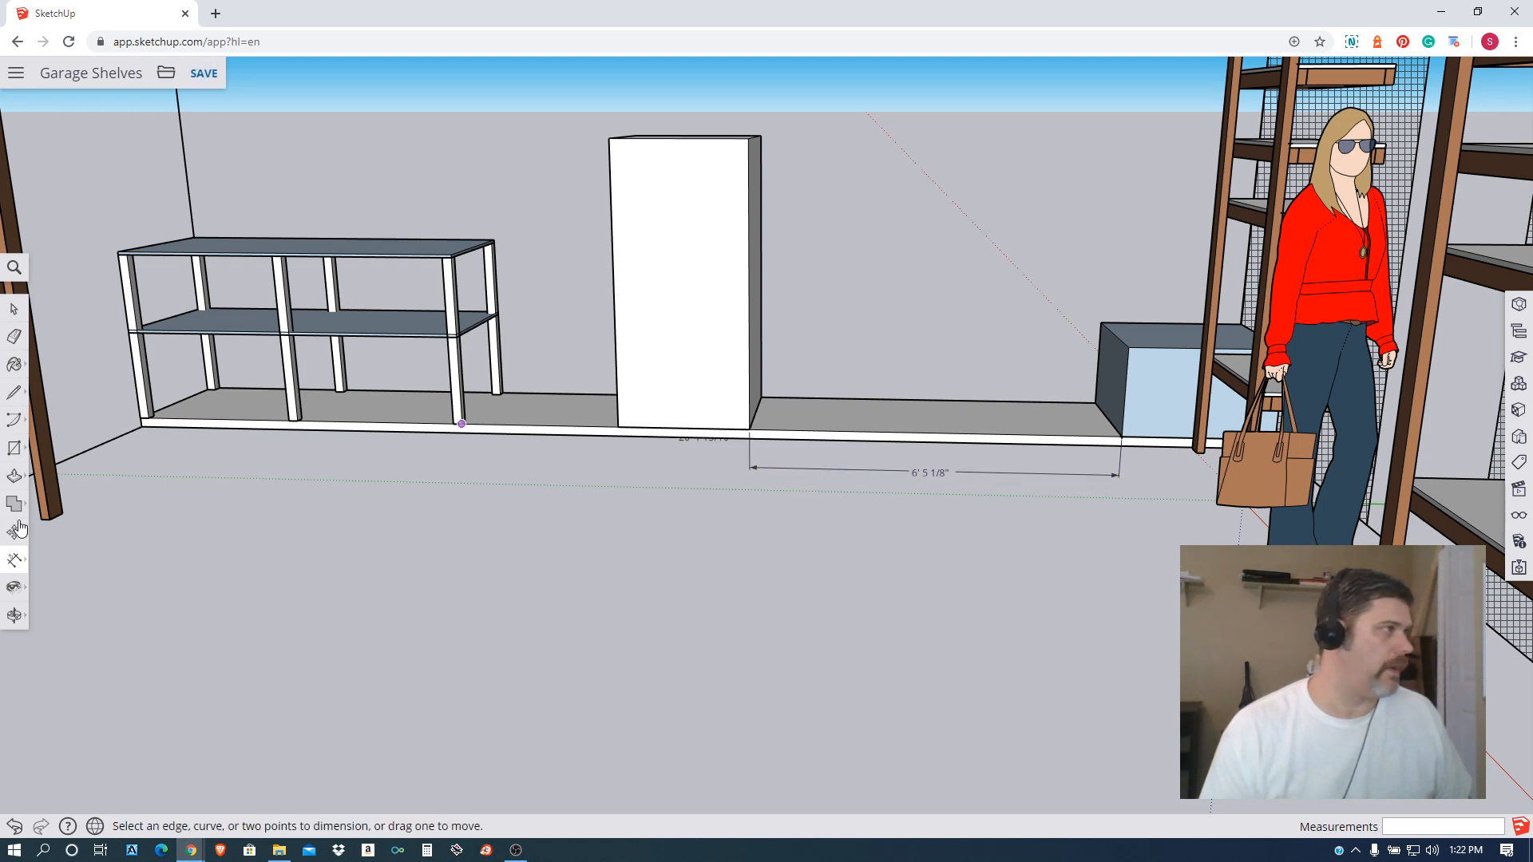
Dimension the gap between the white-legged workbench and the tall white cabinet, placing the dimension in front of the floor platform.
left_click(14, 563)
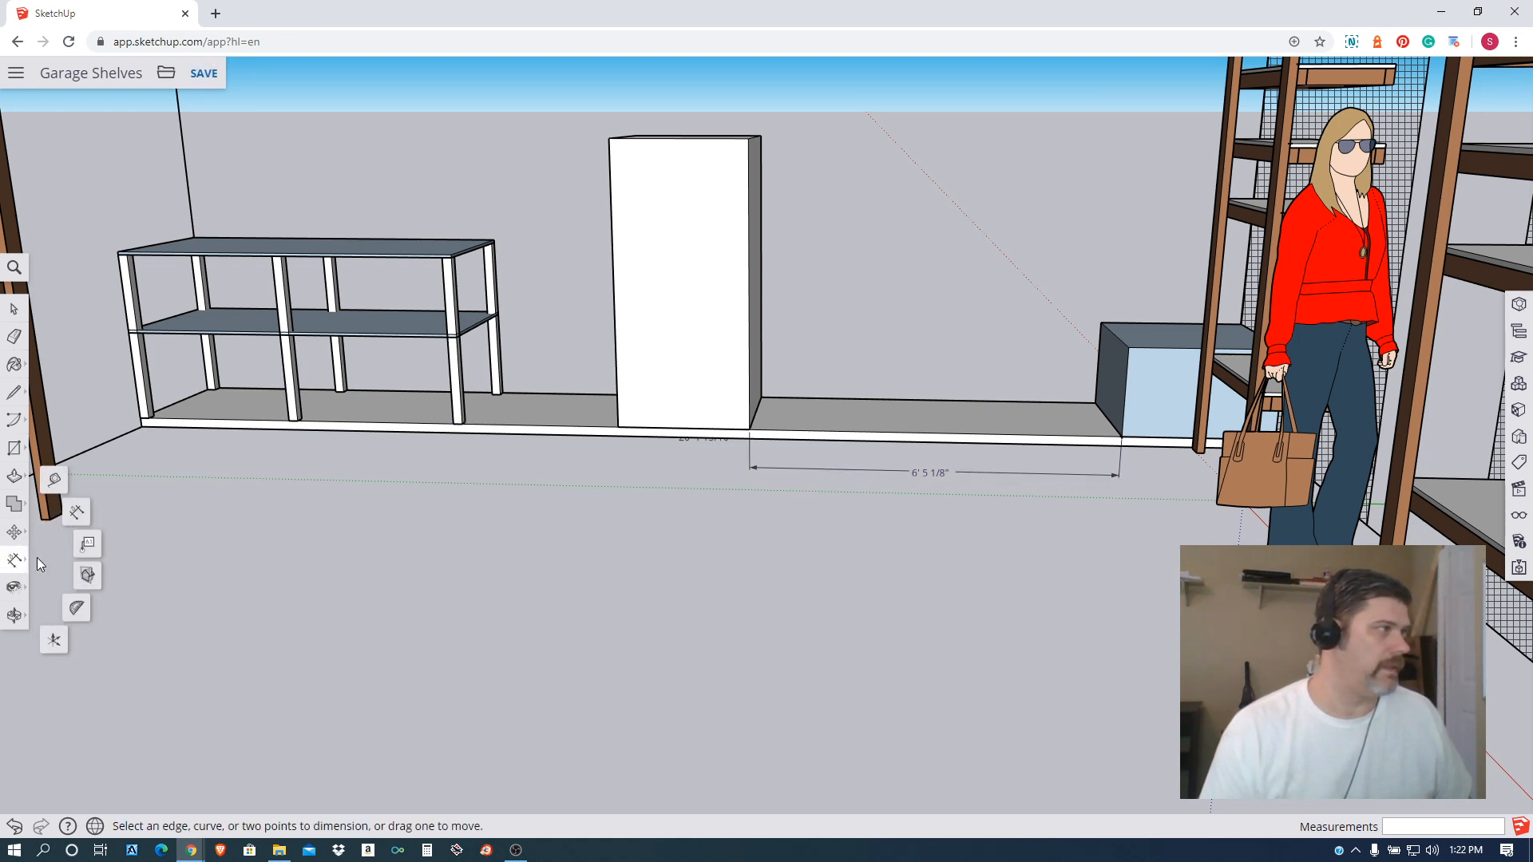
left_click(76, 514)
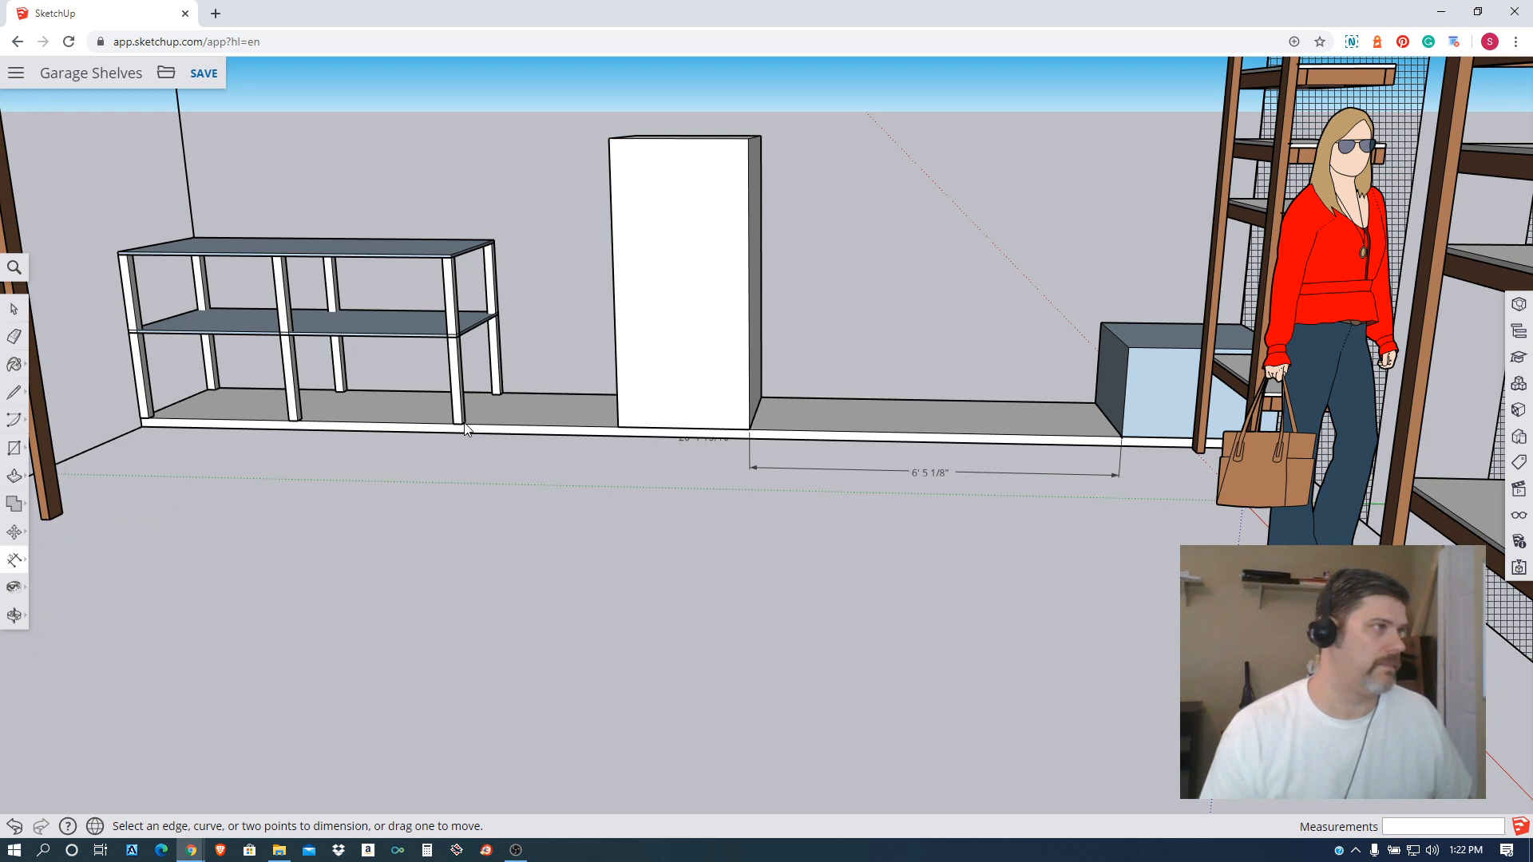
scroll(447, 438, "up", 2)
left_click(463, 421)
left_click(654, 425)
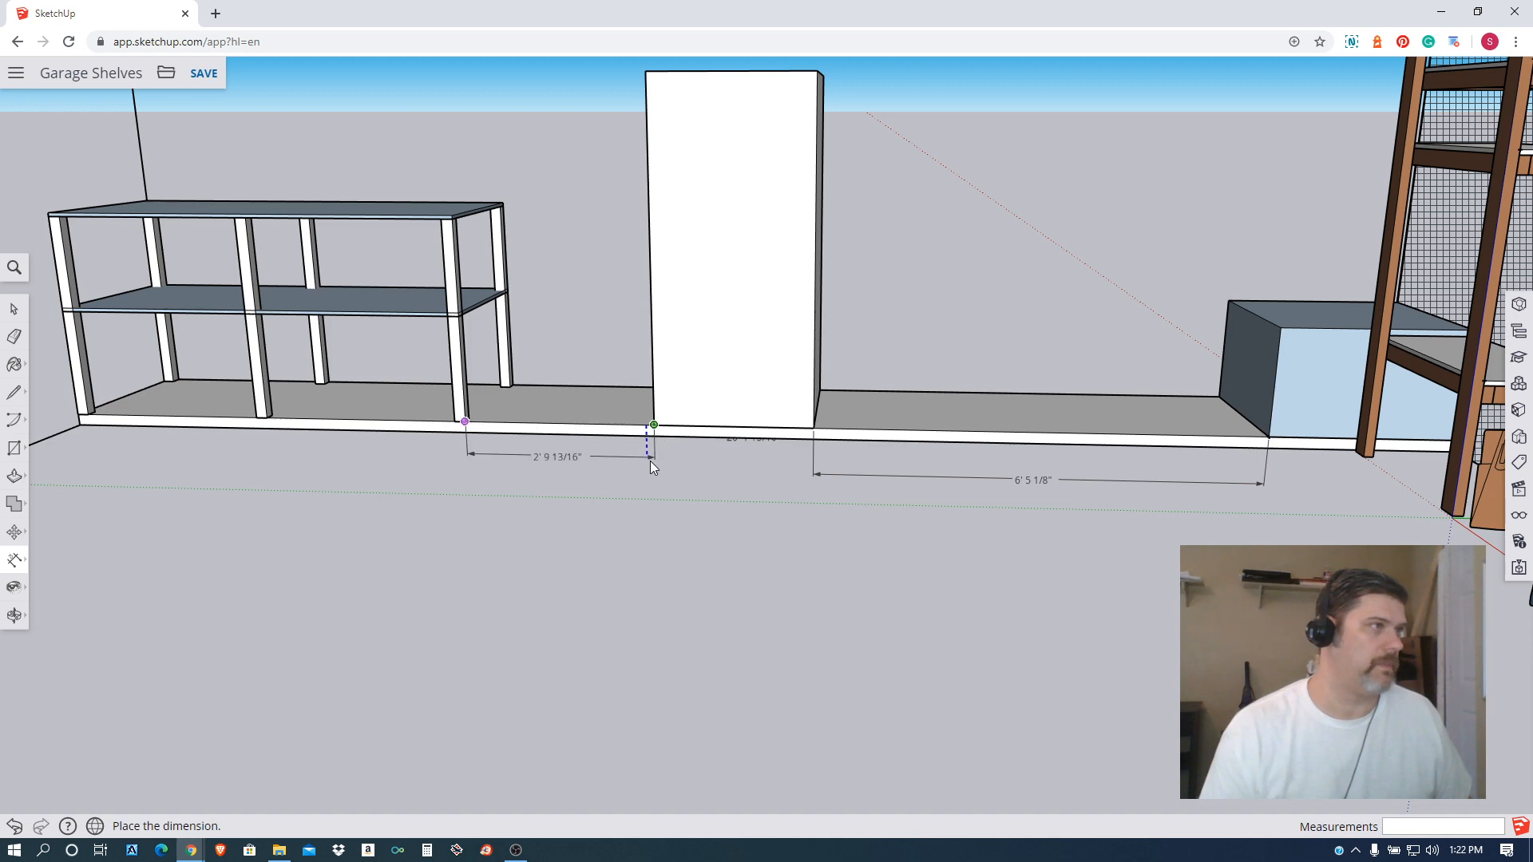
left_click(650, 472)
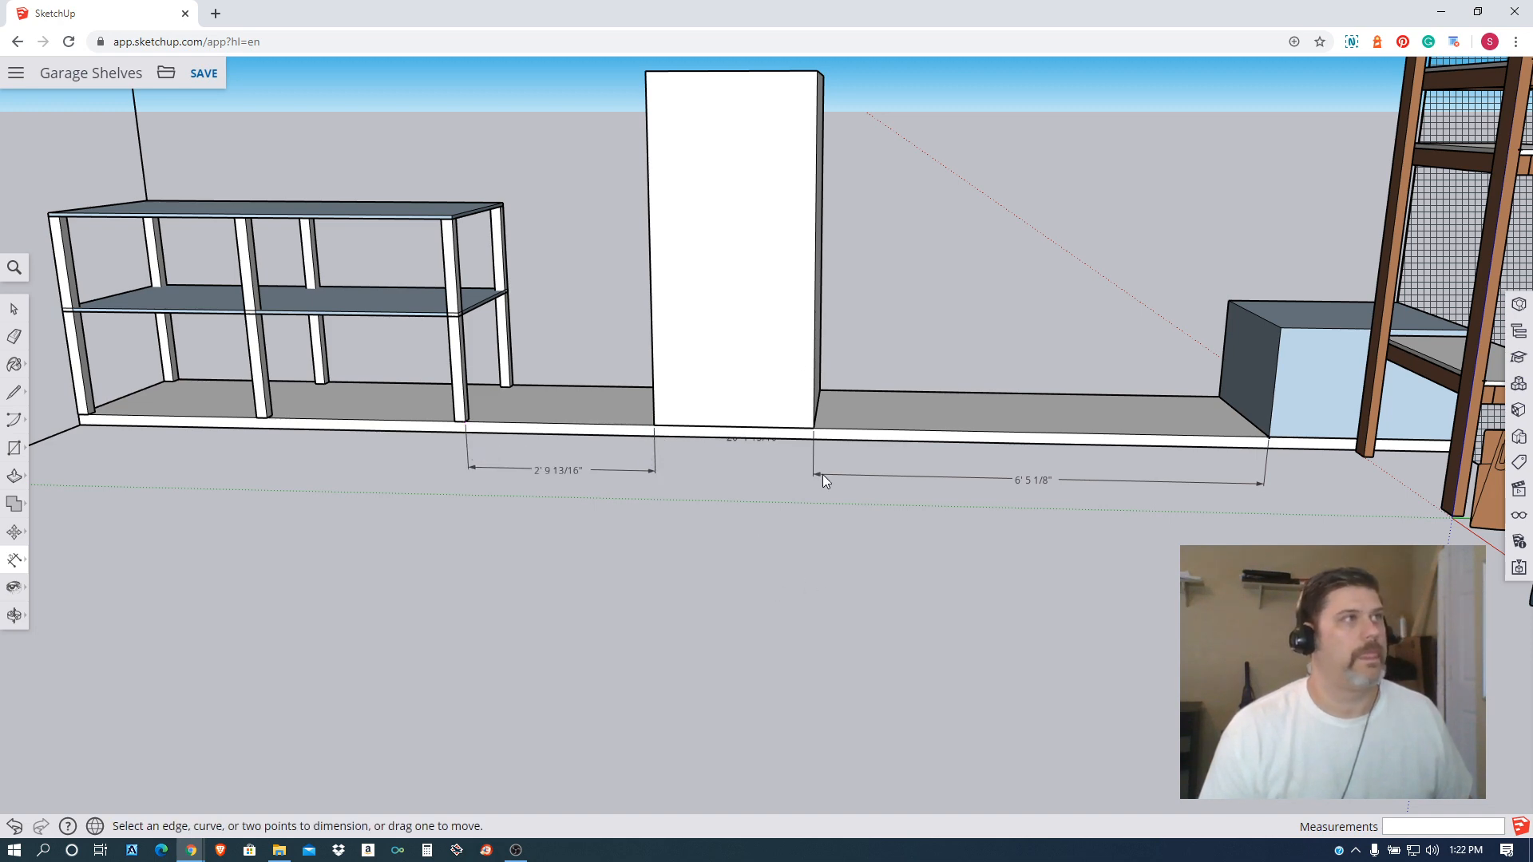
Dimension the workbench's length between its outer front legs, placing the dimension in front of the floor platform.
scroll(683, 295, "down", 2)
middle_click_drag(400, 328, 455, 329)
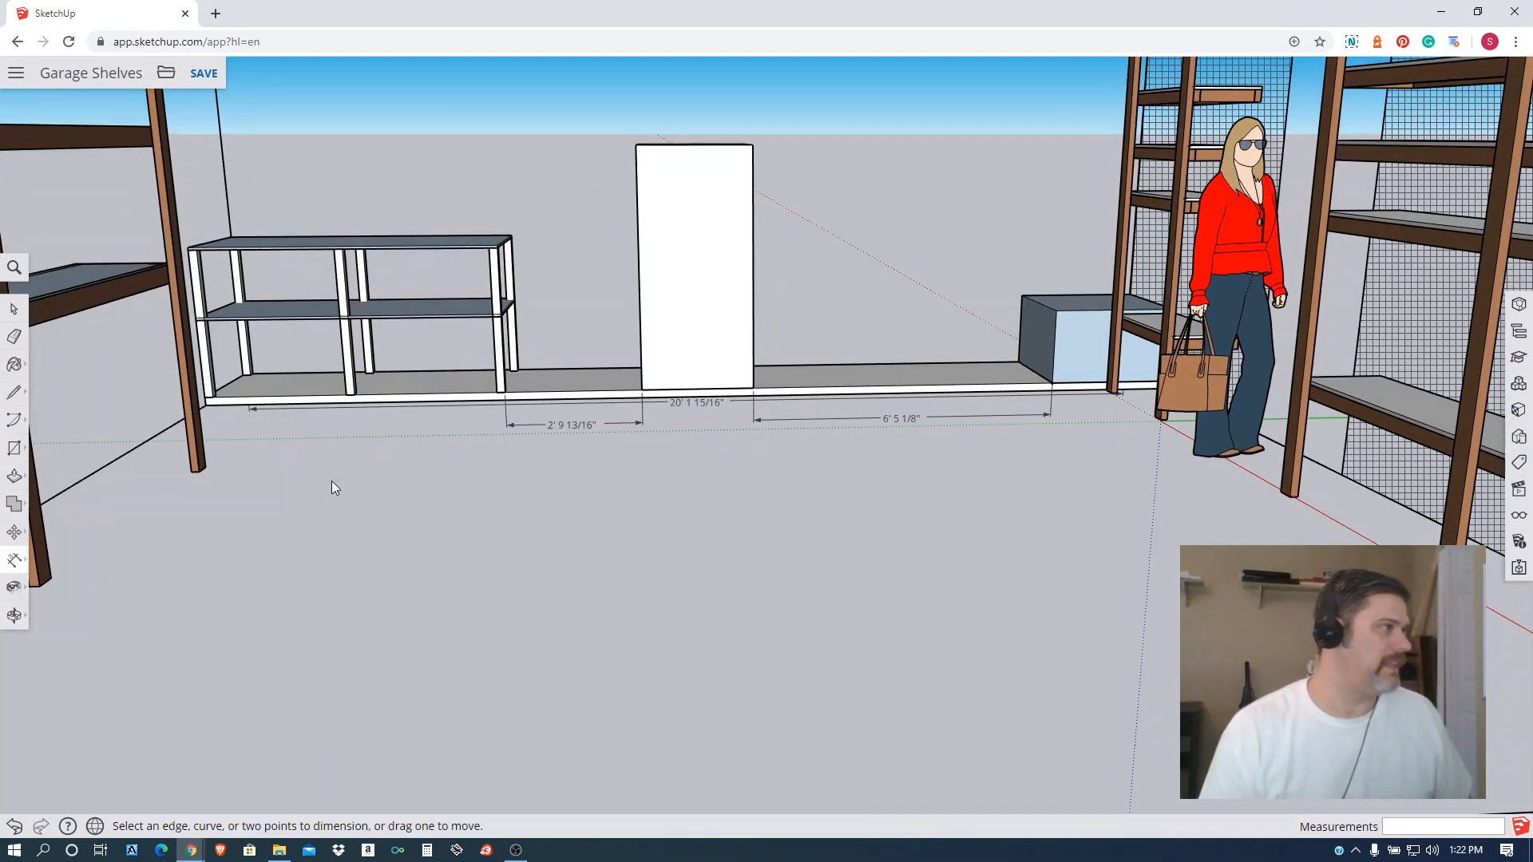
scroll(222, 391, "up", 2)
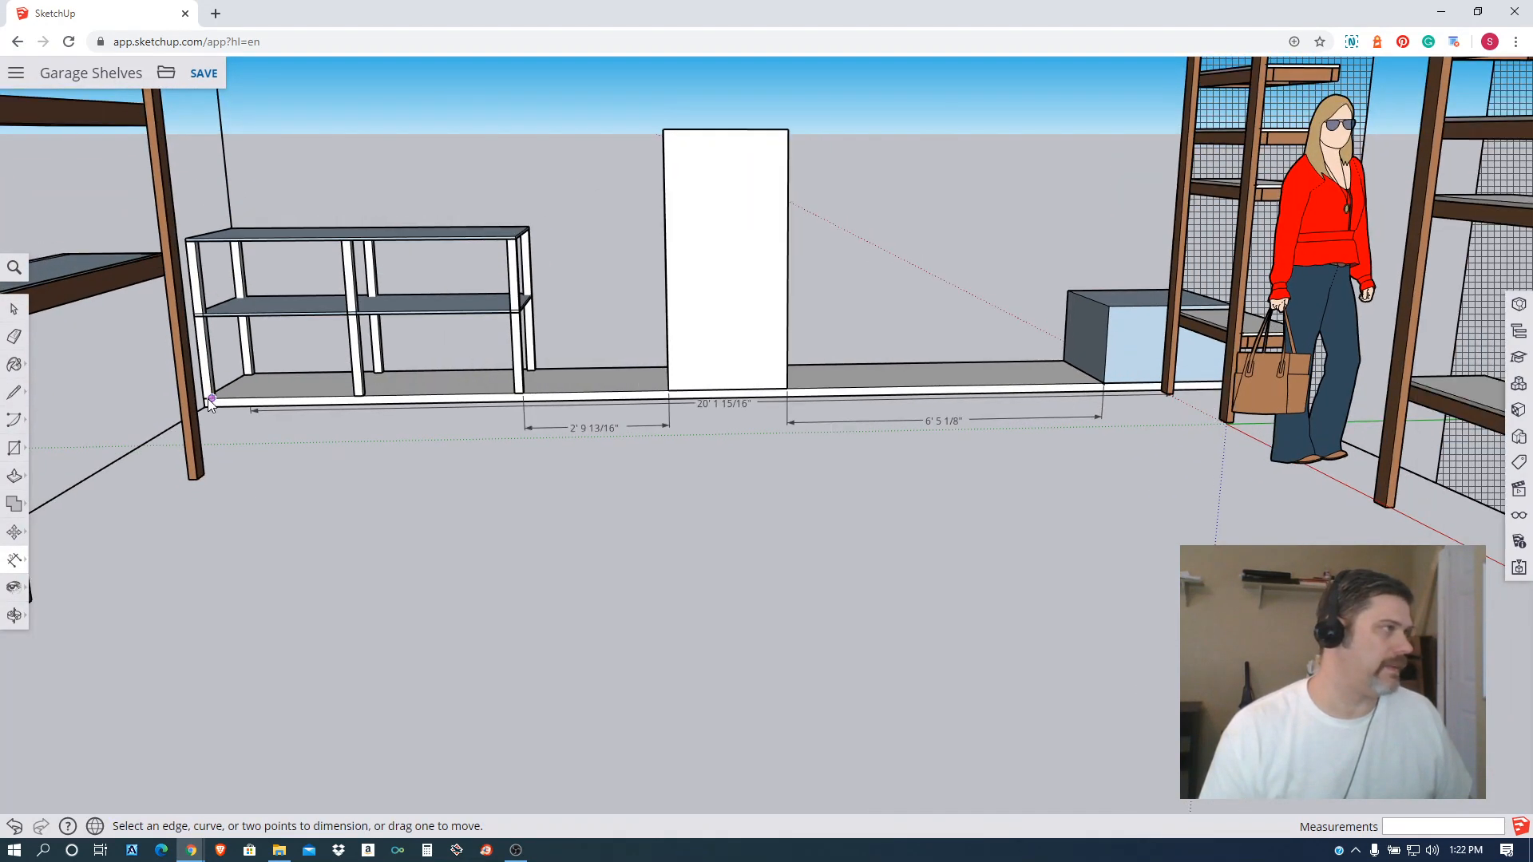
left_click(202, 400)
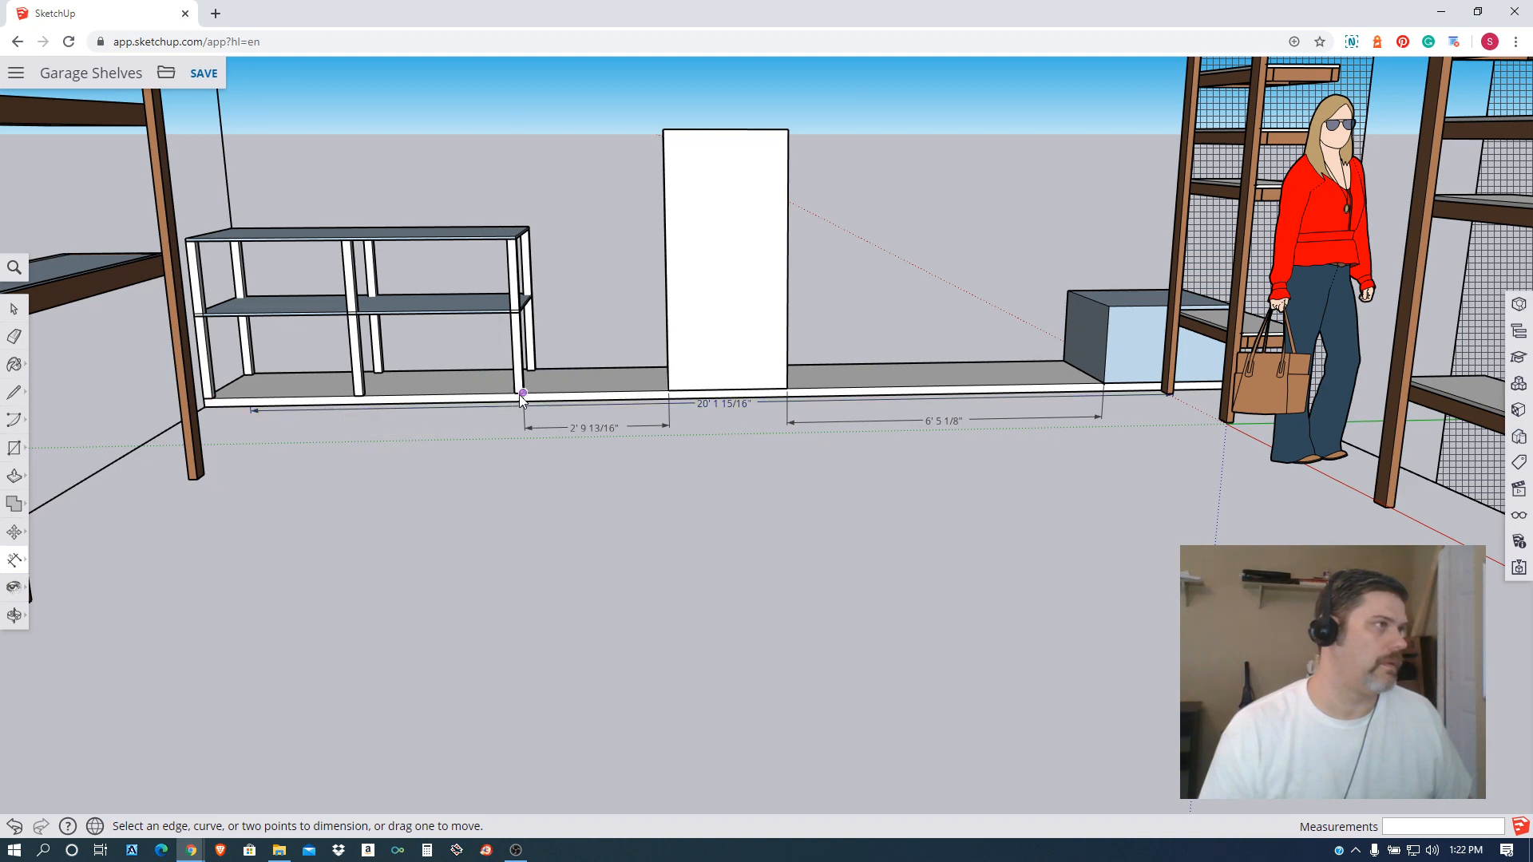
scroll(287, 447, "up", 2)
middle_click_drag(385, 402, 288, 407)
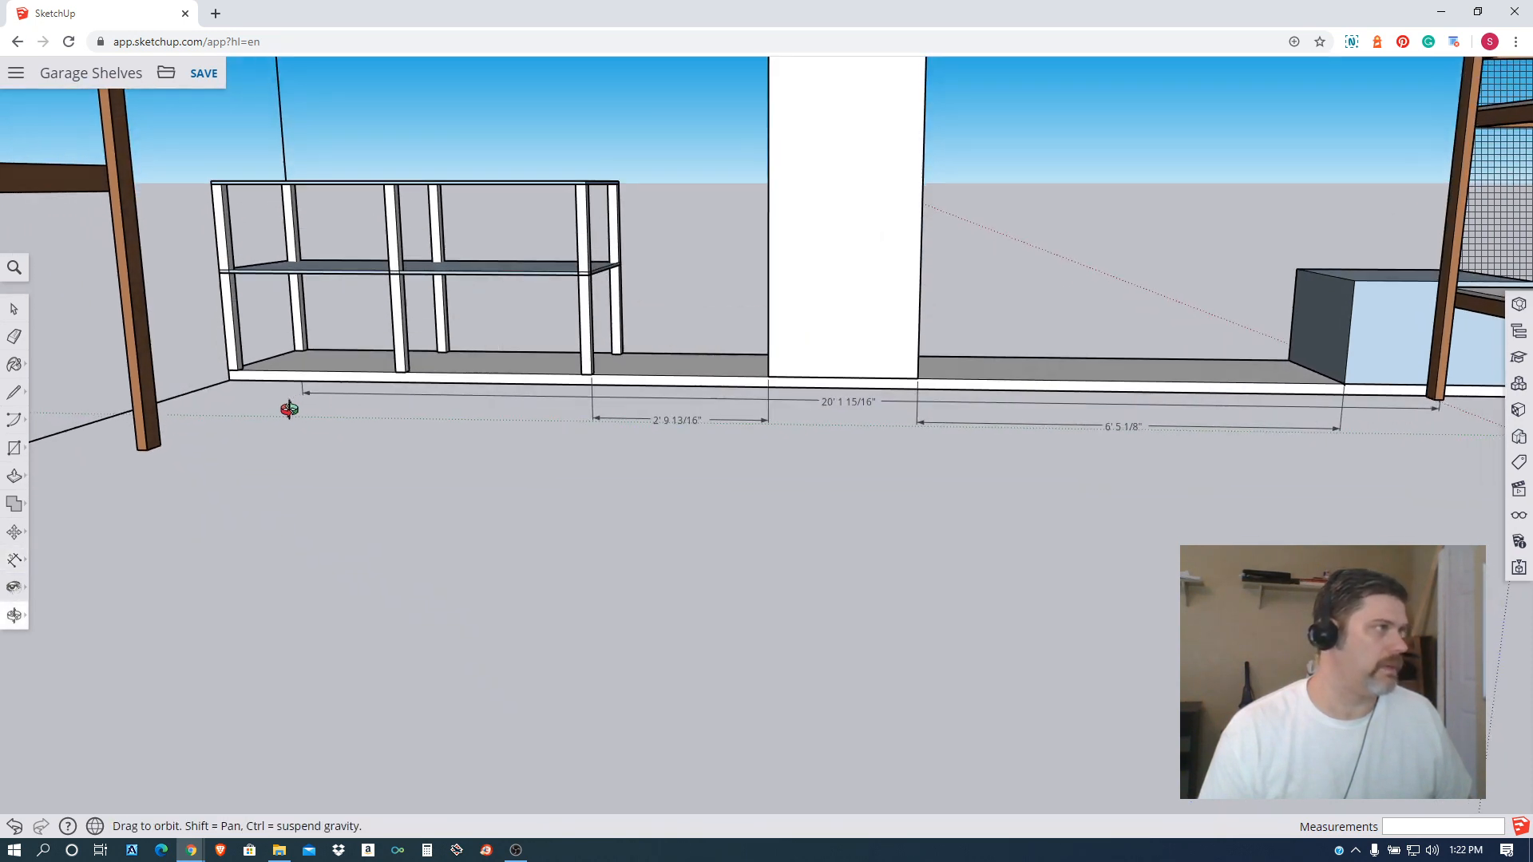
left_click(227, 372)
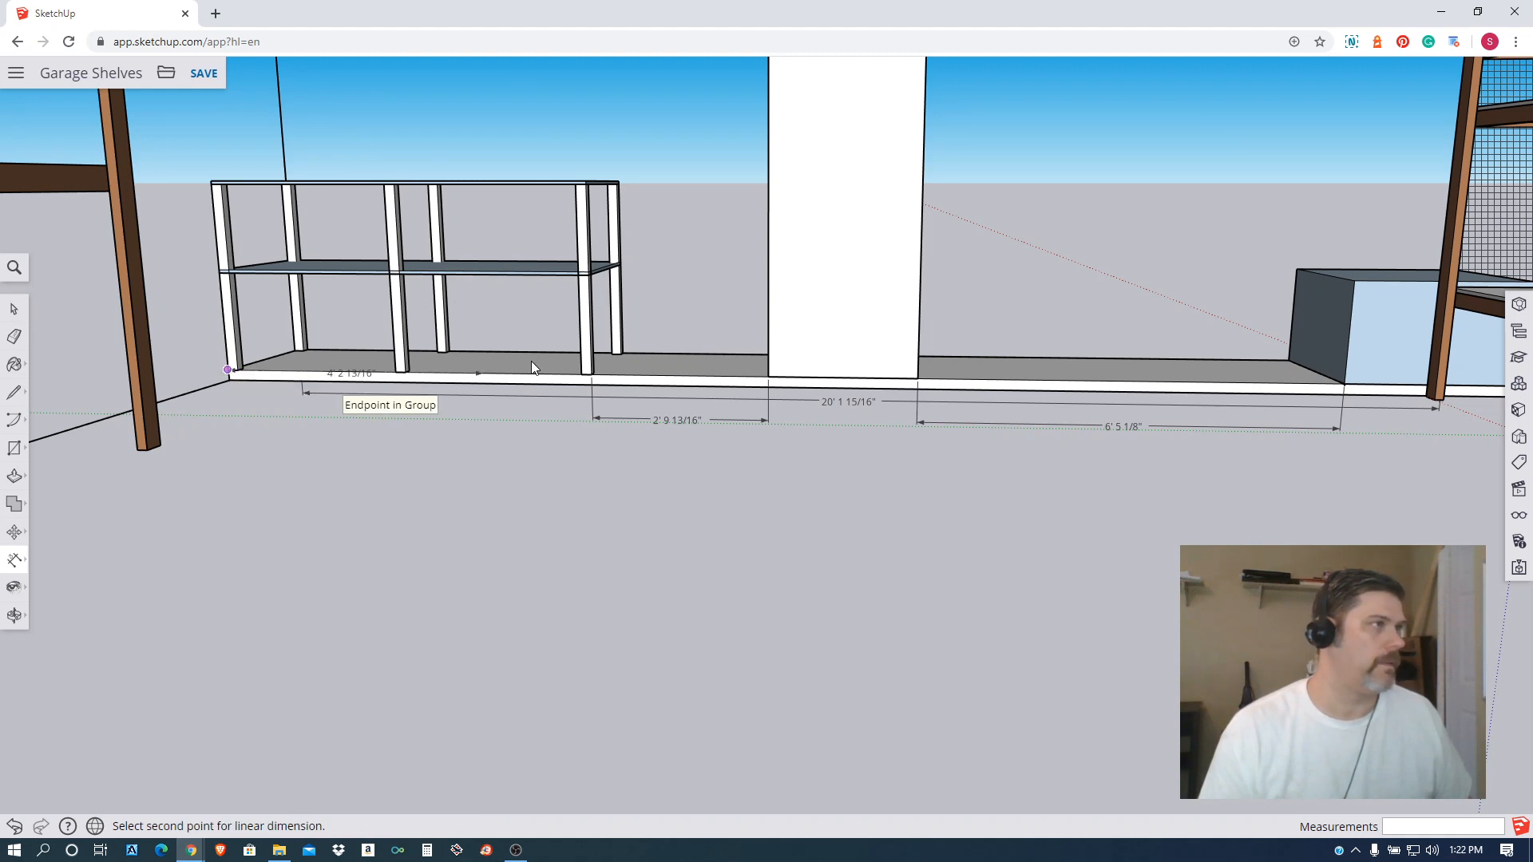
left_click(590, 376)
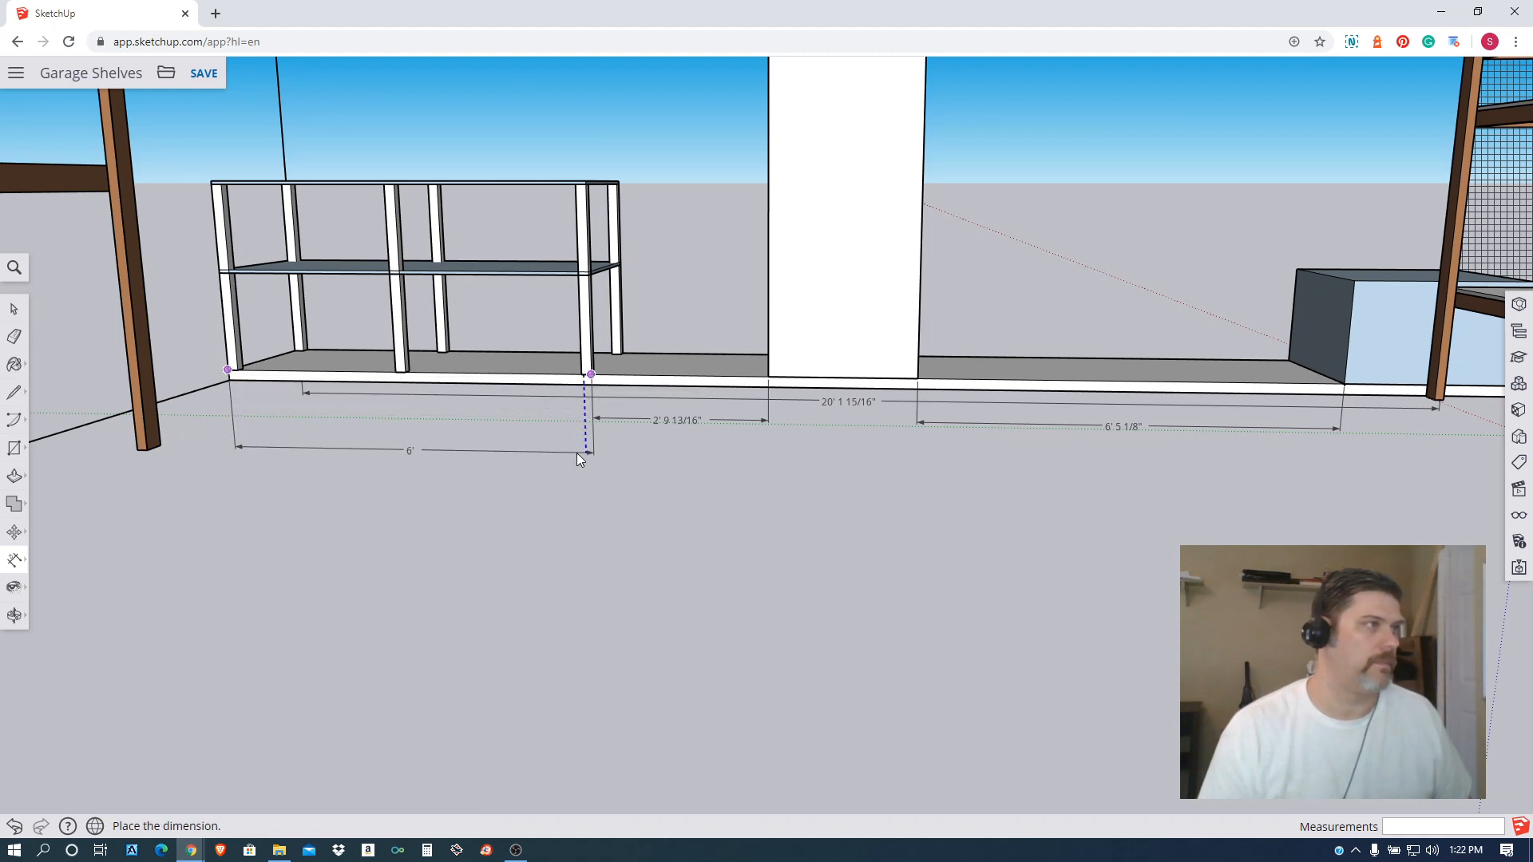
left_click(578, 455)
Review the dimensioned back wall and the shelving units on both sides of the door from outside and above the room.
middle_click_drag(1389, 495, 1102, 455)
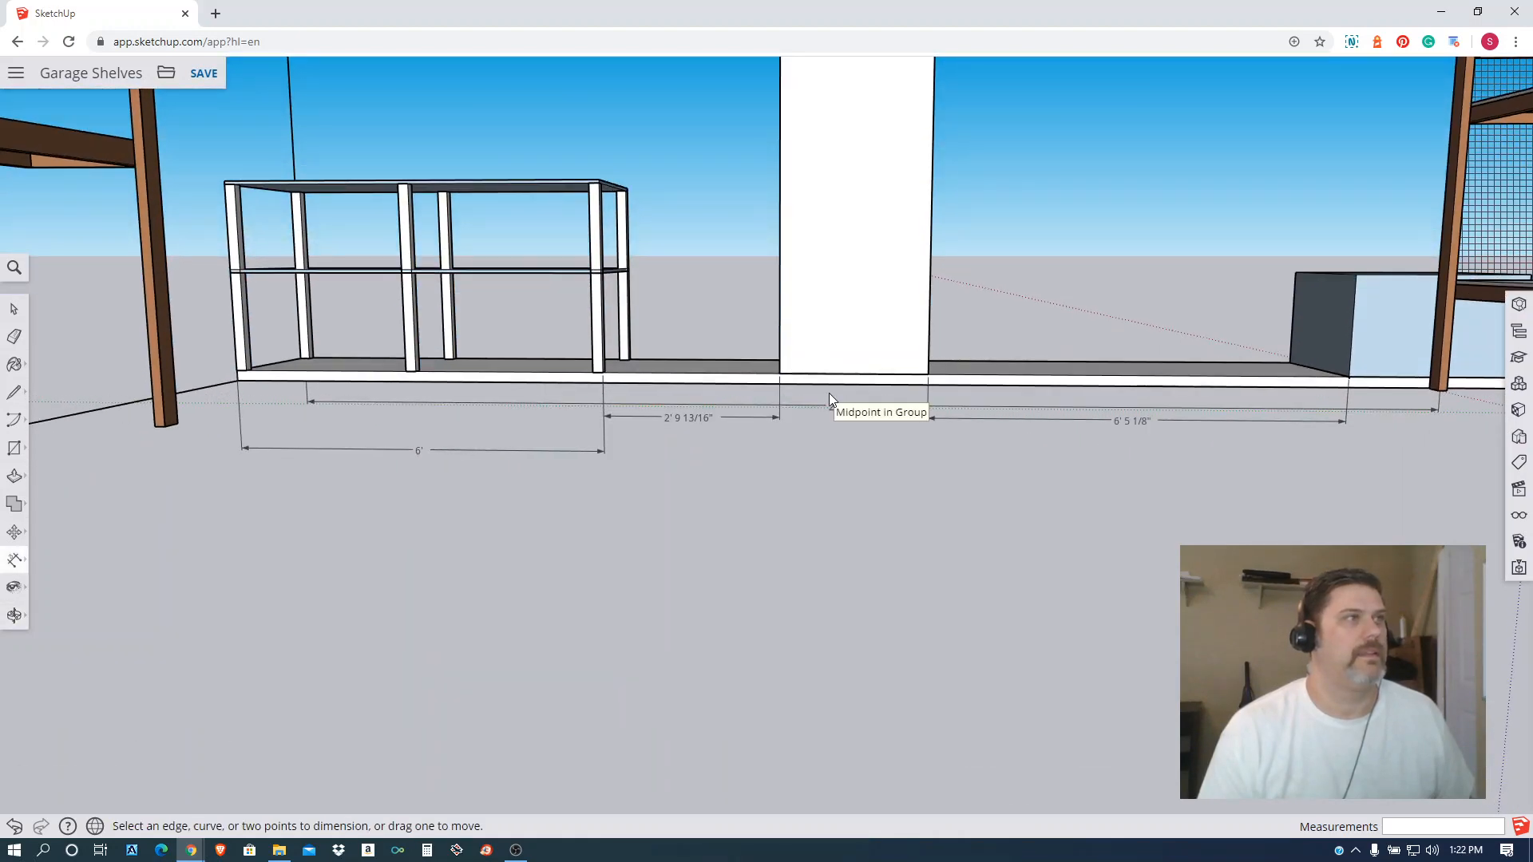
scroll(828, 392, "down", 5)
middle_click_drag(907, 233, 472, 403)
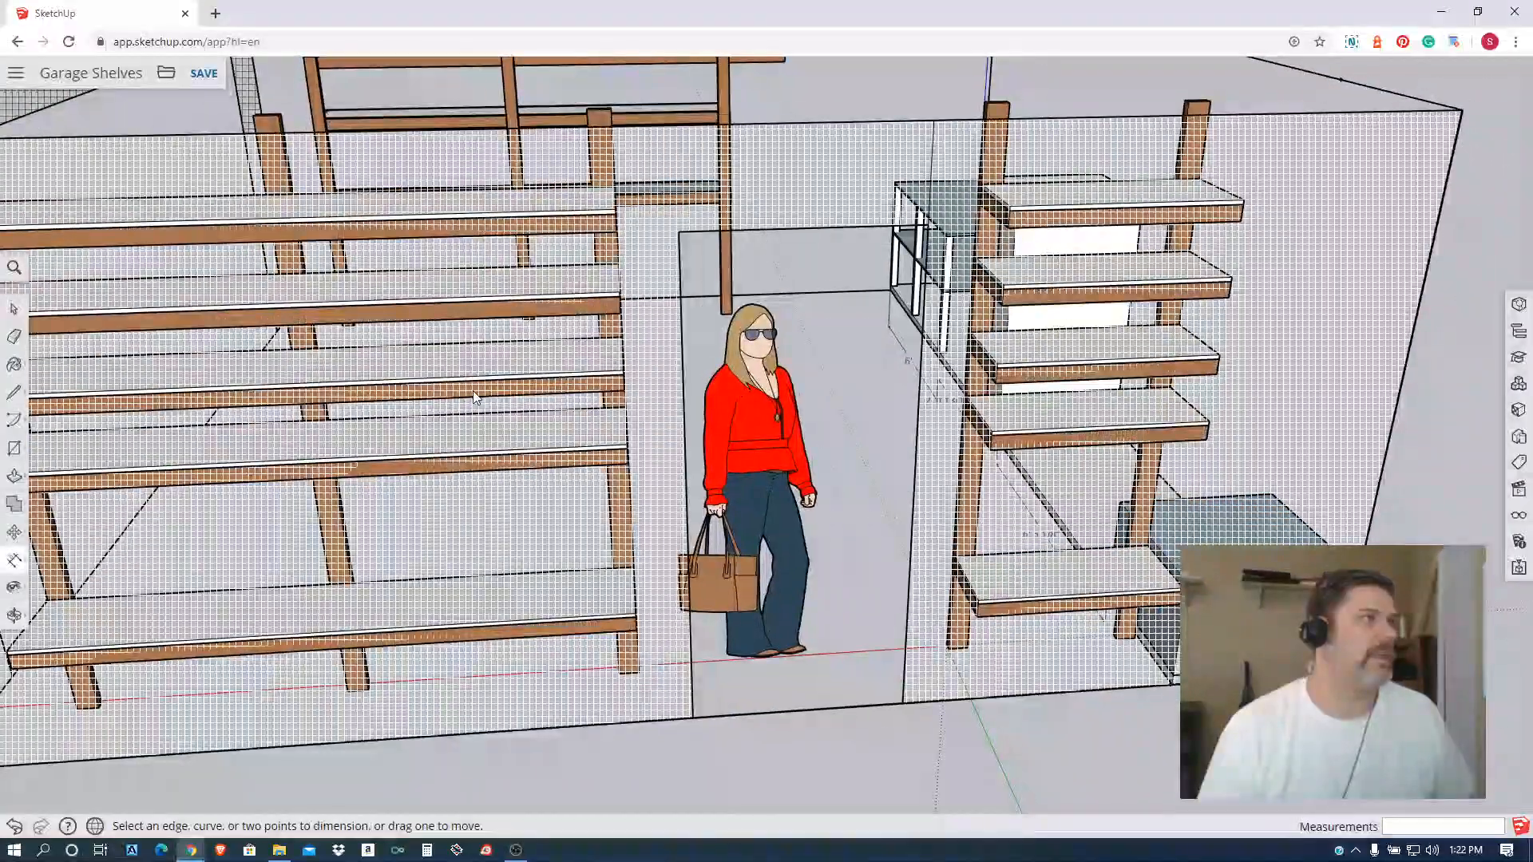
scroll(449, 287, "up", 4)
scroll(452, 288, "down", 4)
middle_click_drag(452, 286, 520, 474)
scroll(521, 474, "down", 6)
middle_click_drag(531, 325, 568, 276)
scroll(457, 215, "up", 8)
scroll(618, 184, "down", 6)
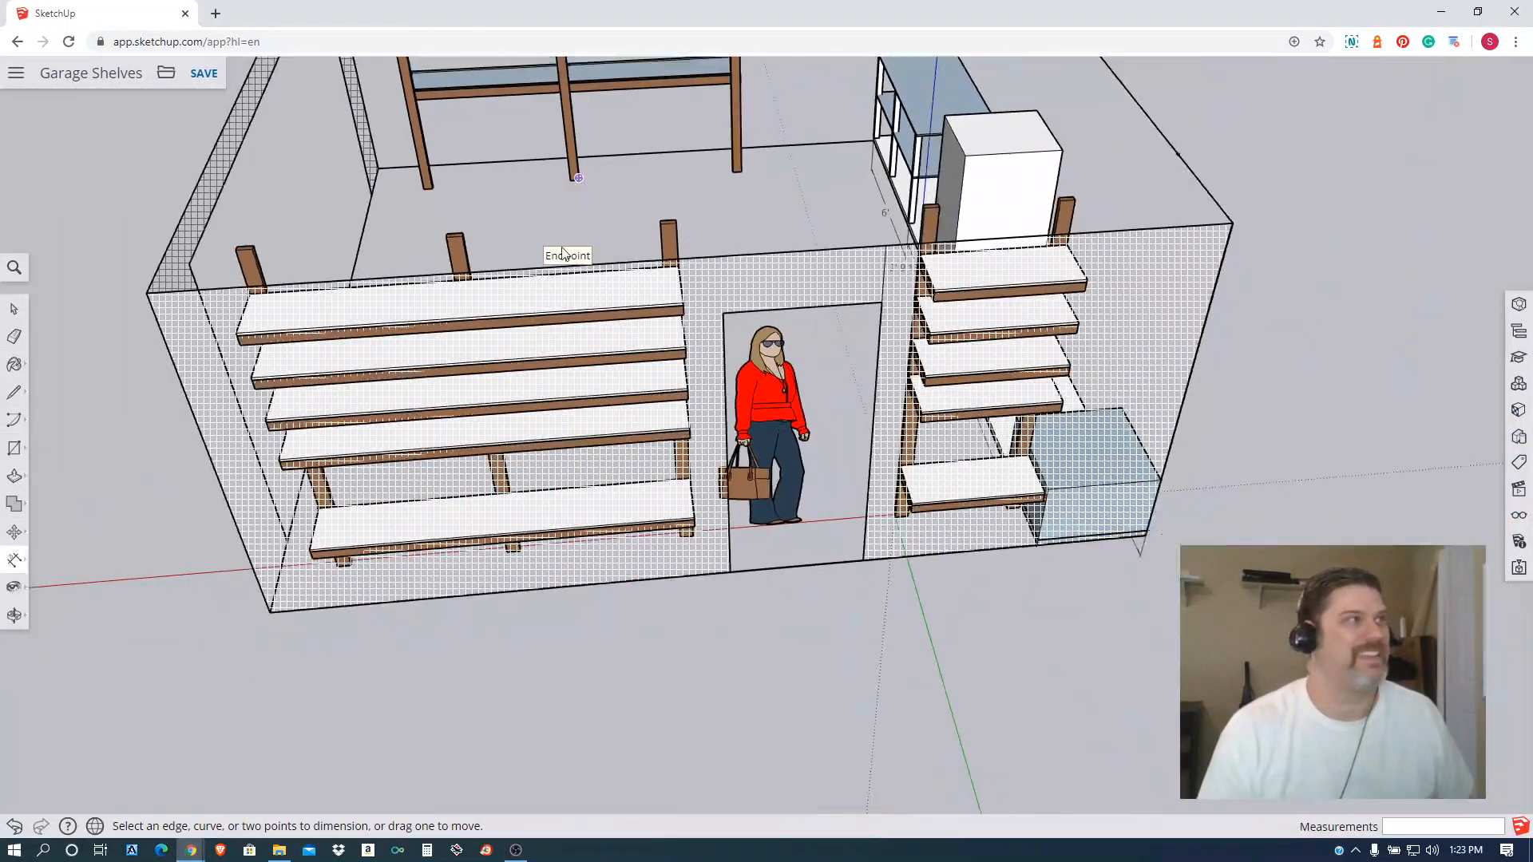
Dimension the long three-tier shelving unit between the feet of its outer posts, placing the dimension on the floor in front.
middle_click_drag(347, 365, 305, 391)
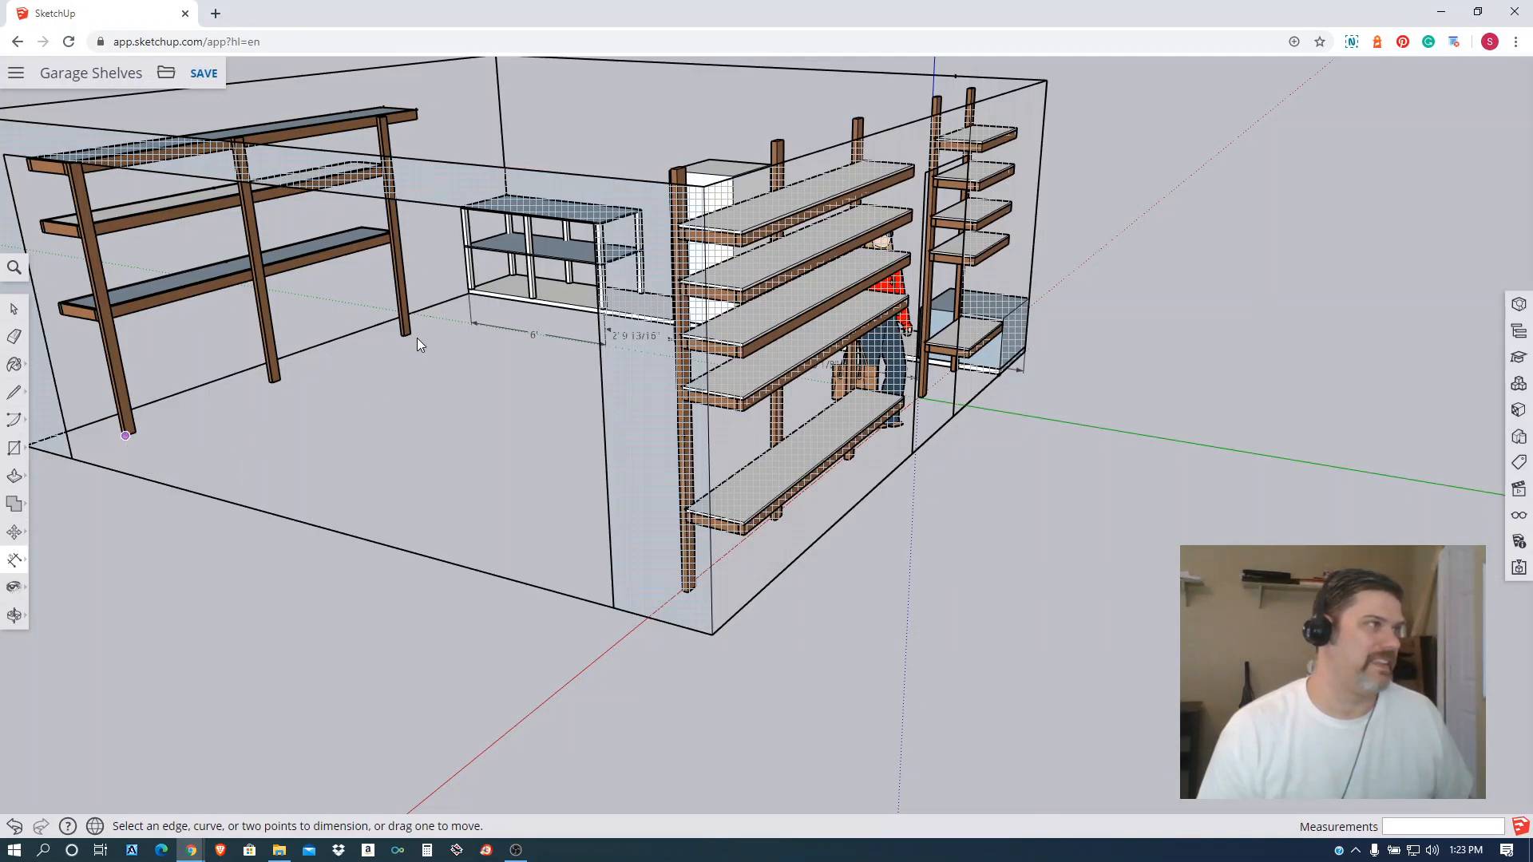
scroll(427, 407, "up", 3)
middle_click_drag(428, 407, 186, 439)
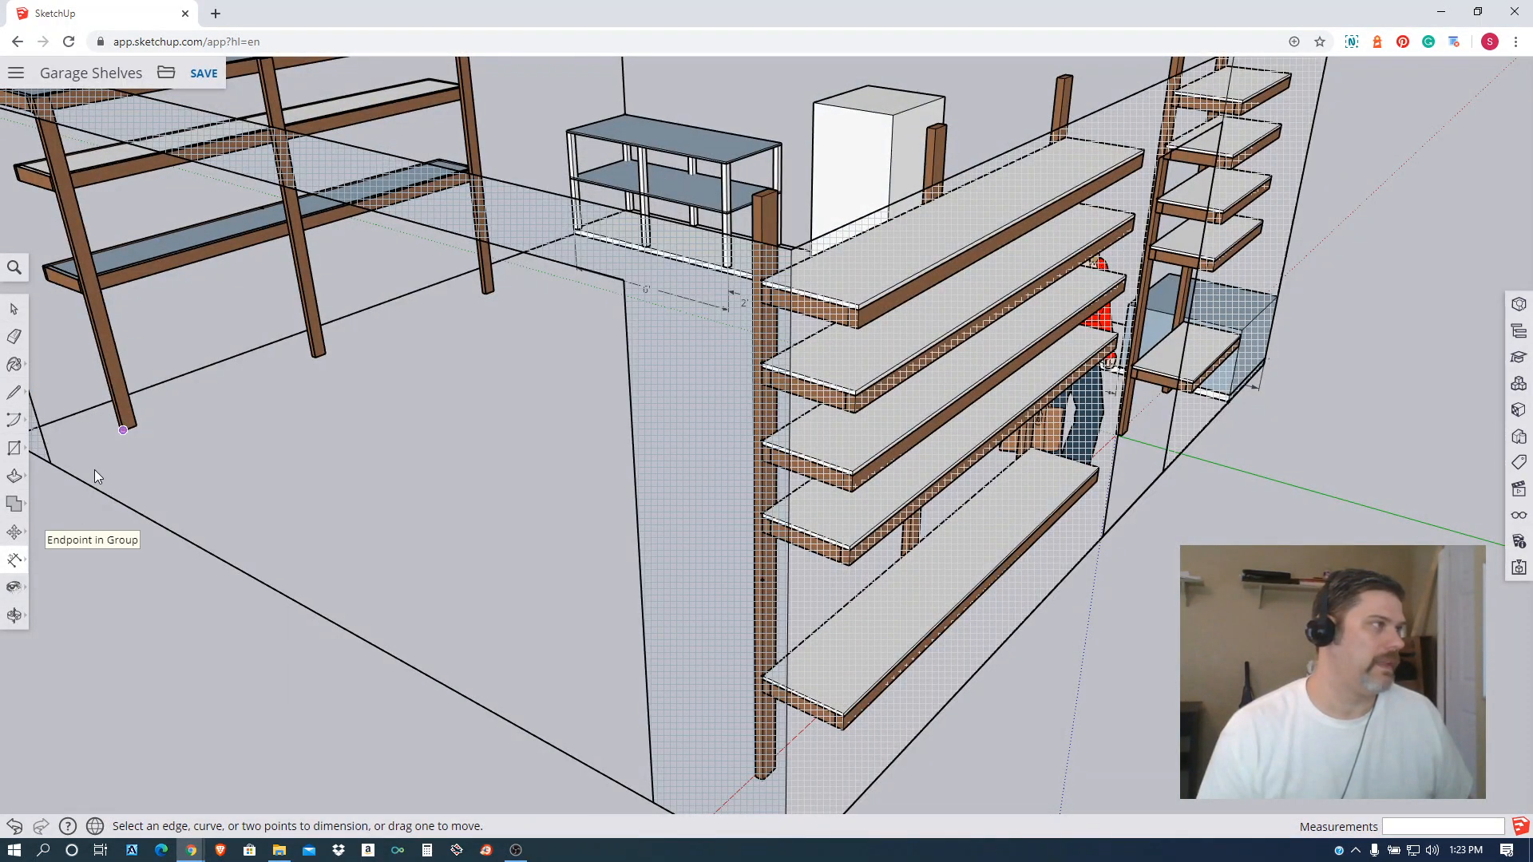
left_click(124, 431)
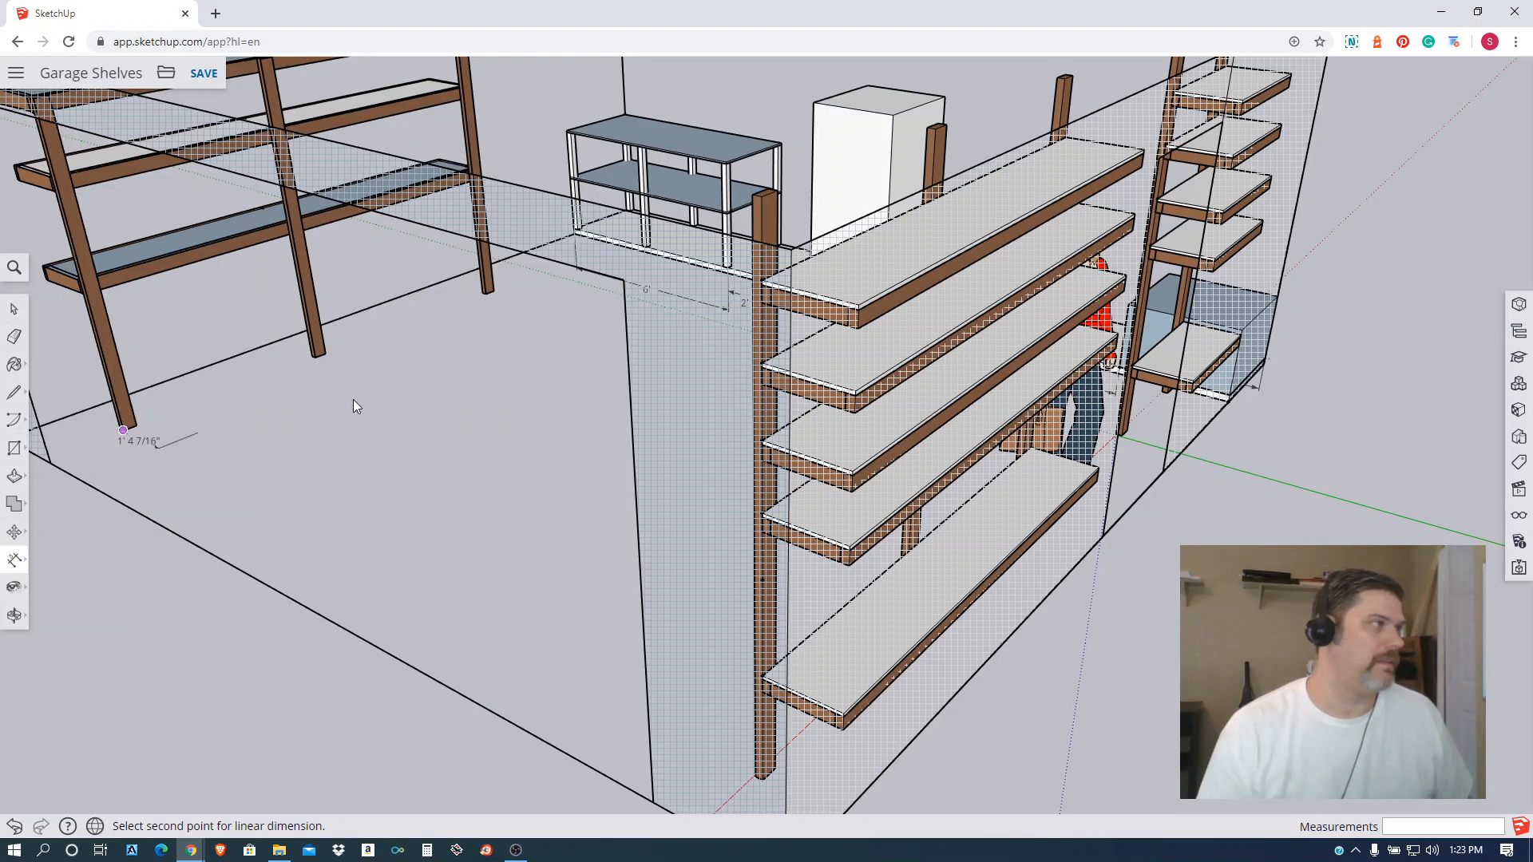
left_click(493, 291)
left_click(495, 342)
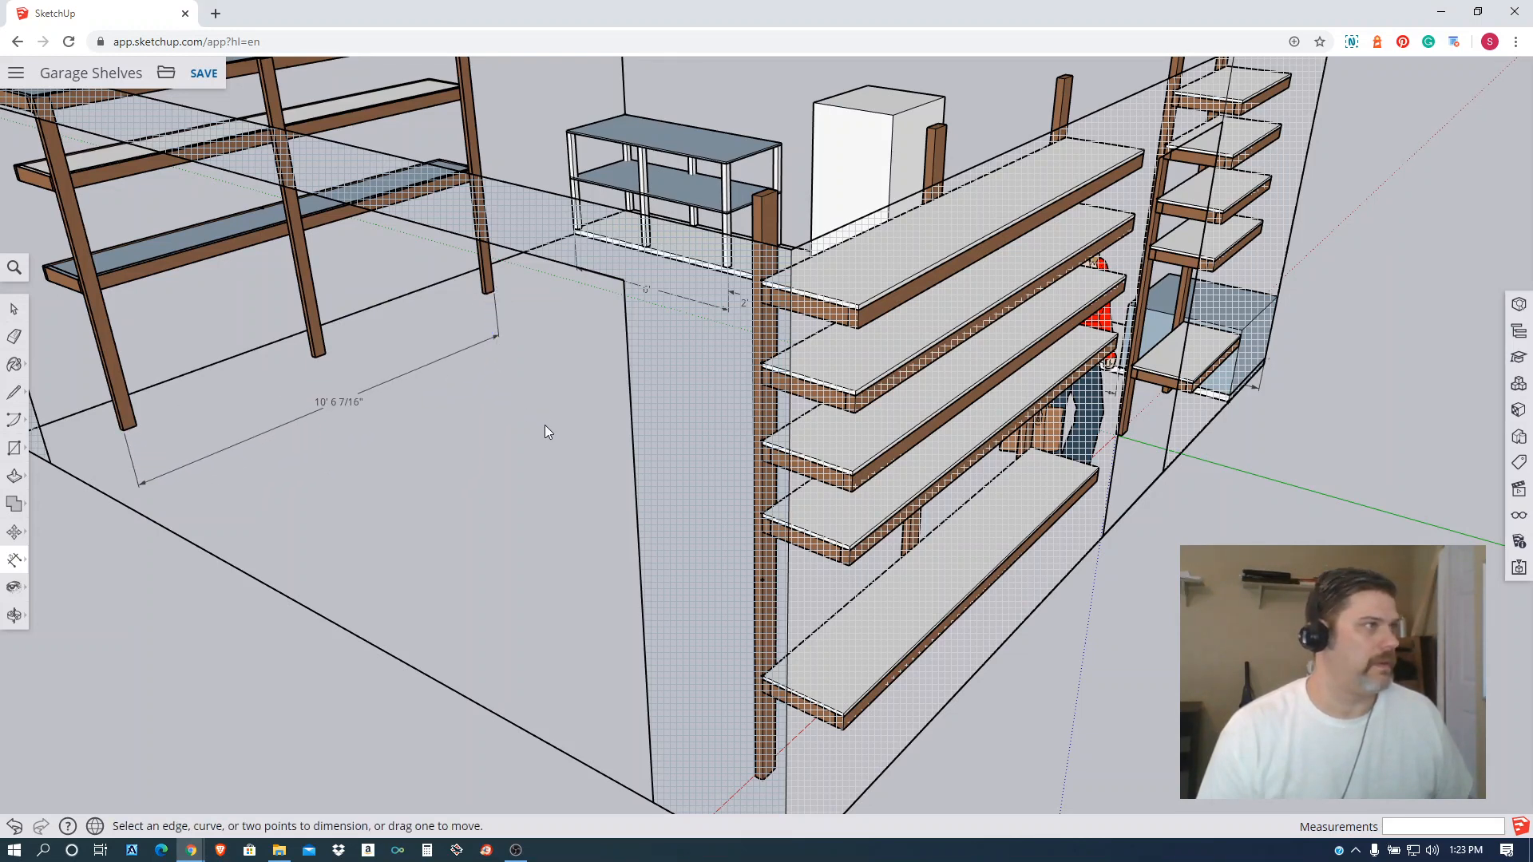
Dimension the width of the wide five-shelf unit beside the door across its outer posts, placing the dimension in front.
middle_click_drag(308, 506, 780, 472)
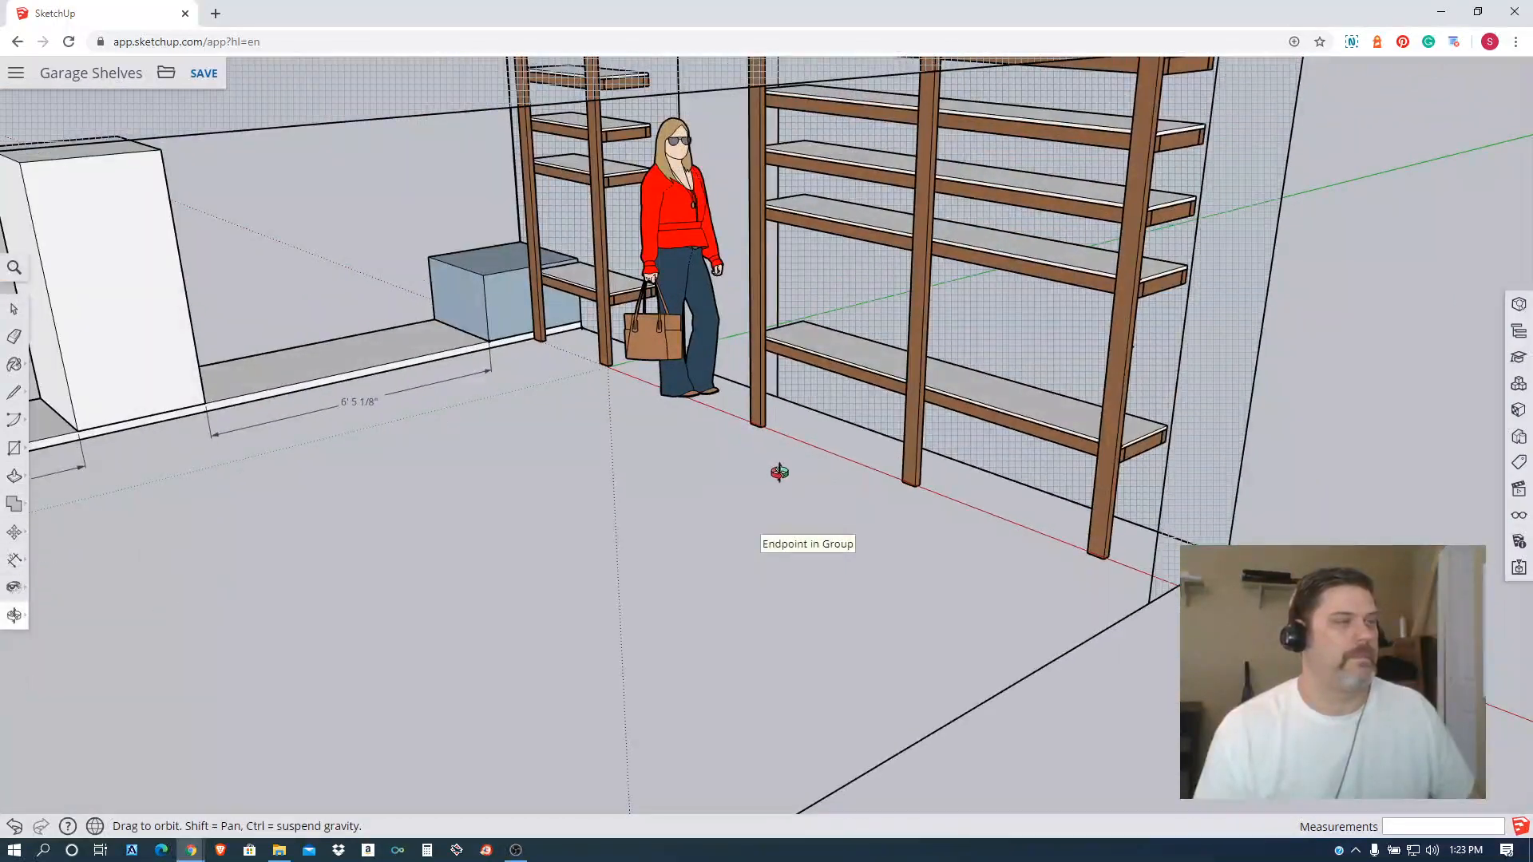
left_click(750, 423)
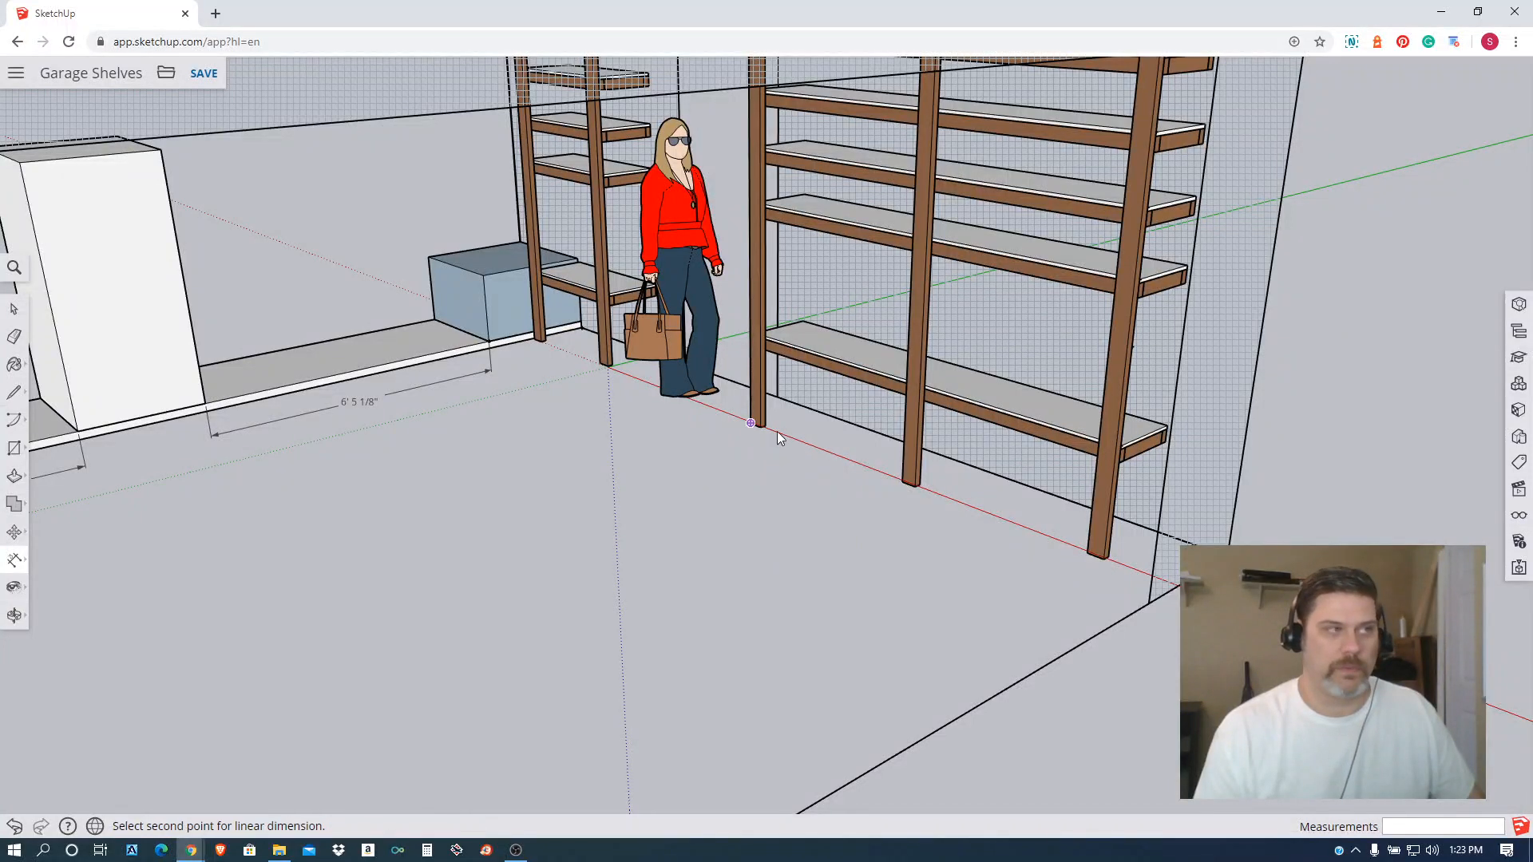
left_click(1103, 563)
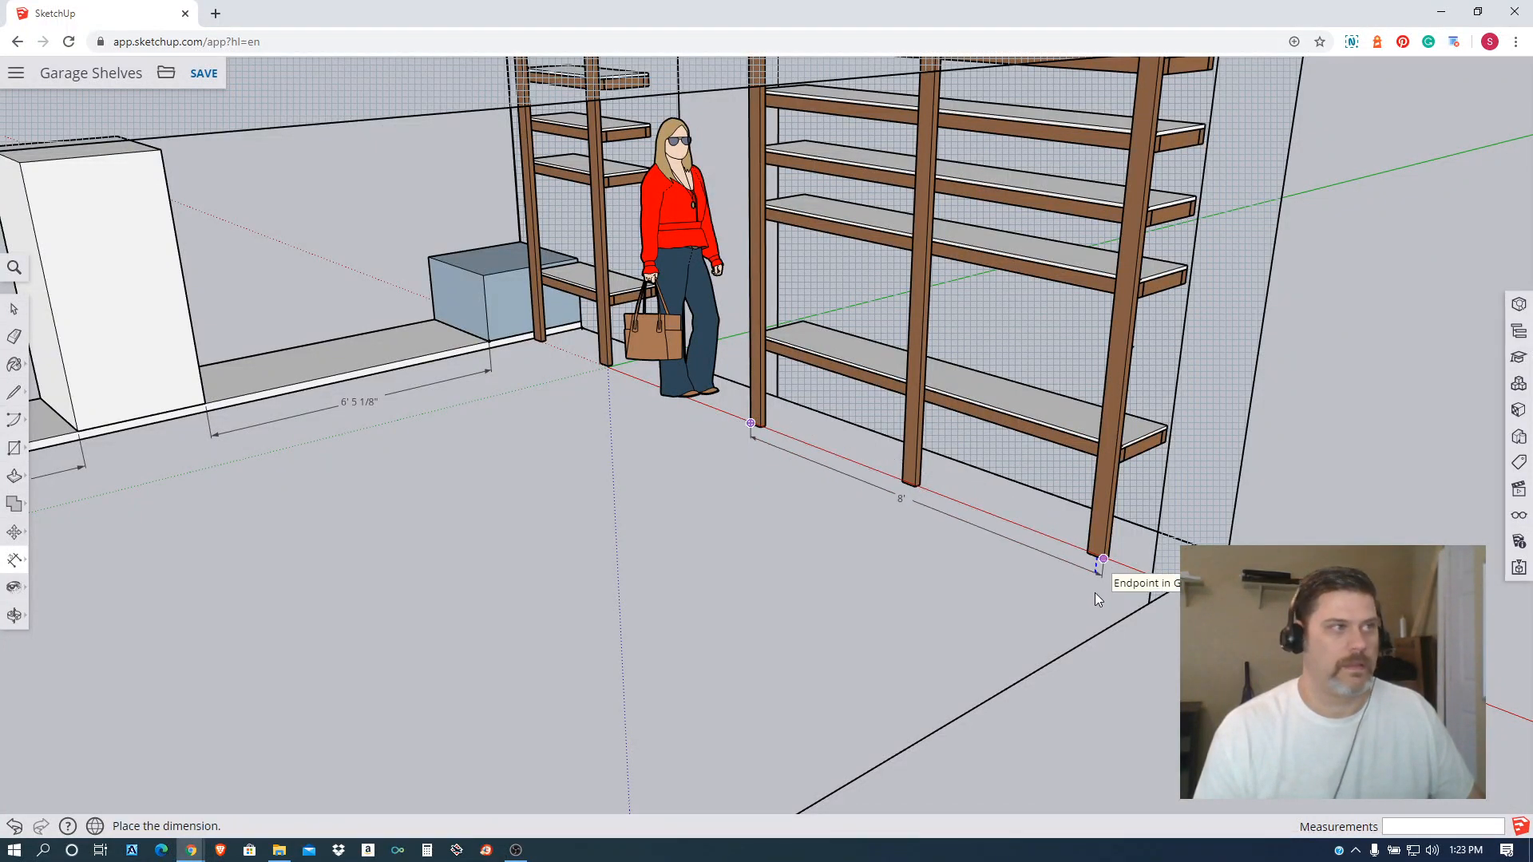
left_click(1095, 603)
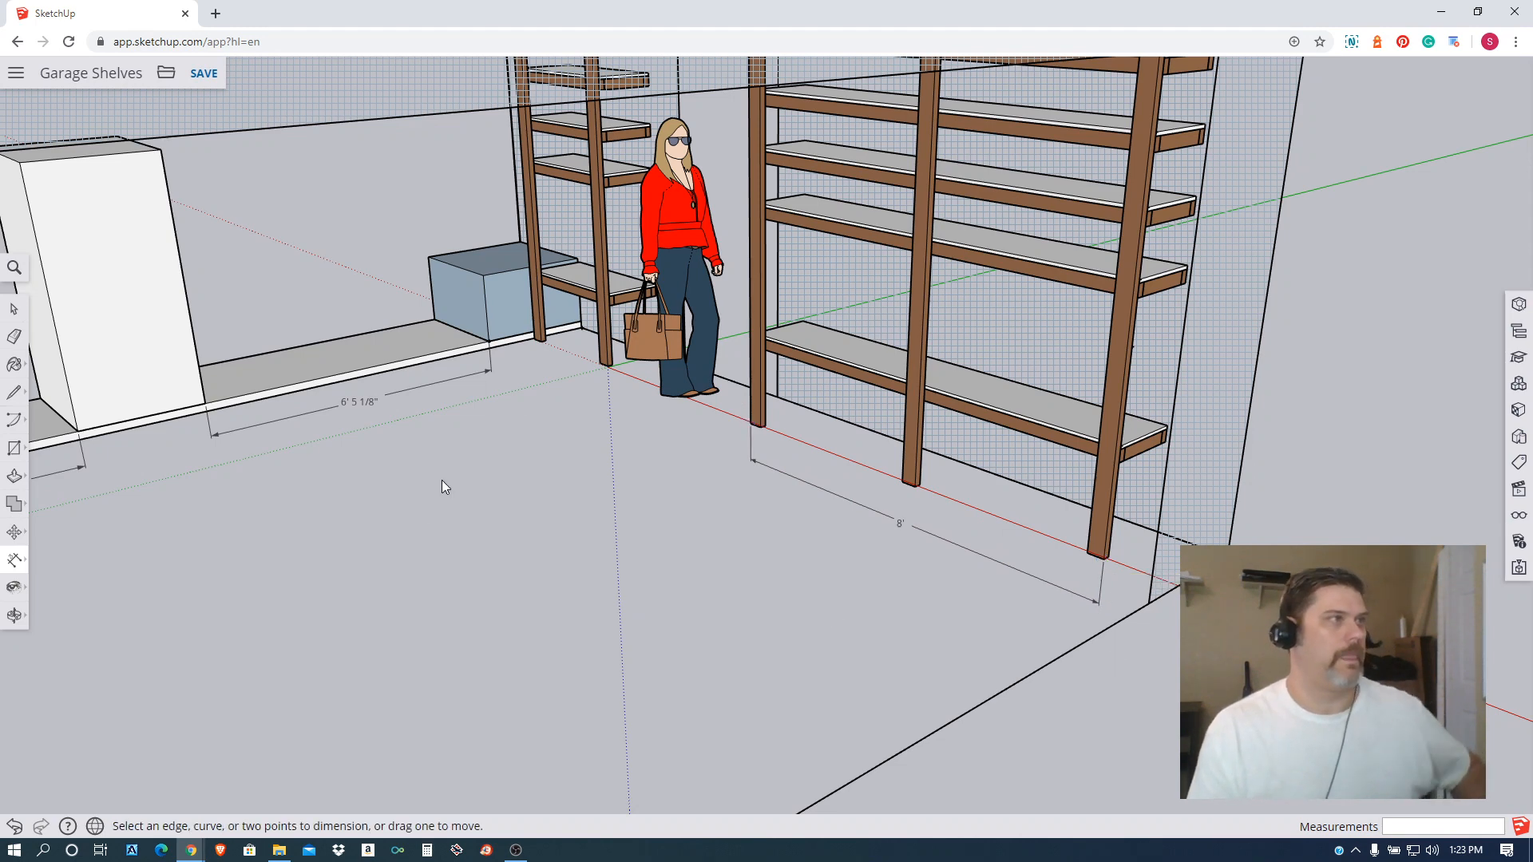
Dimension the width of the narrow shelving unit beside the blue box across its two posts, placing the dimension in front.
scroll(533, 383, "up", 3)
middle_click_drag(533, 388, 550, 431)
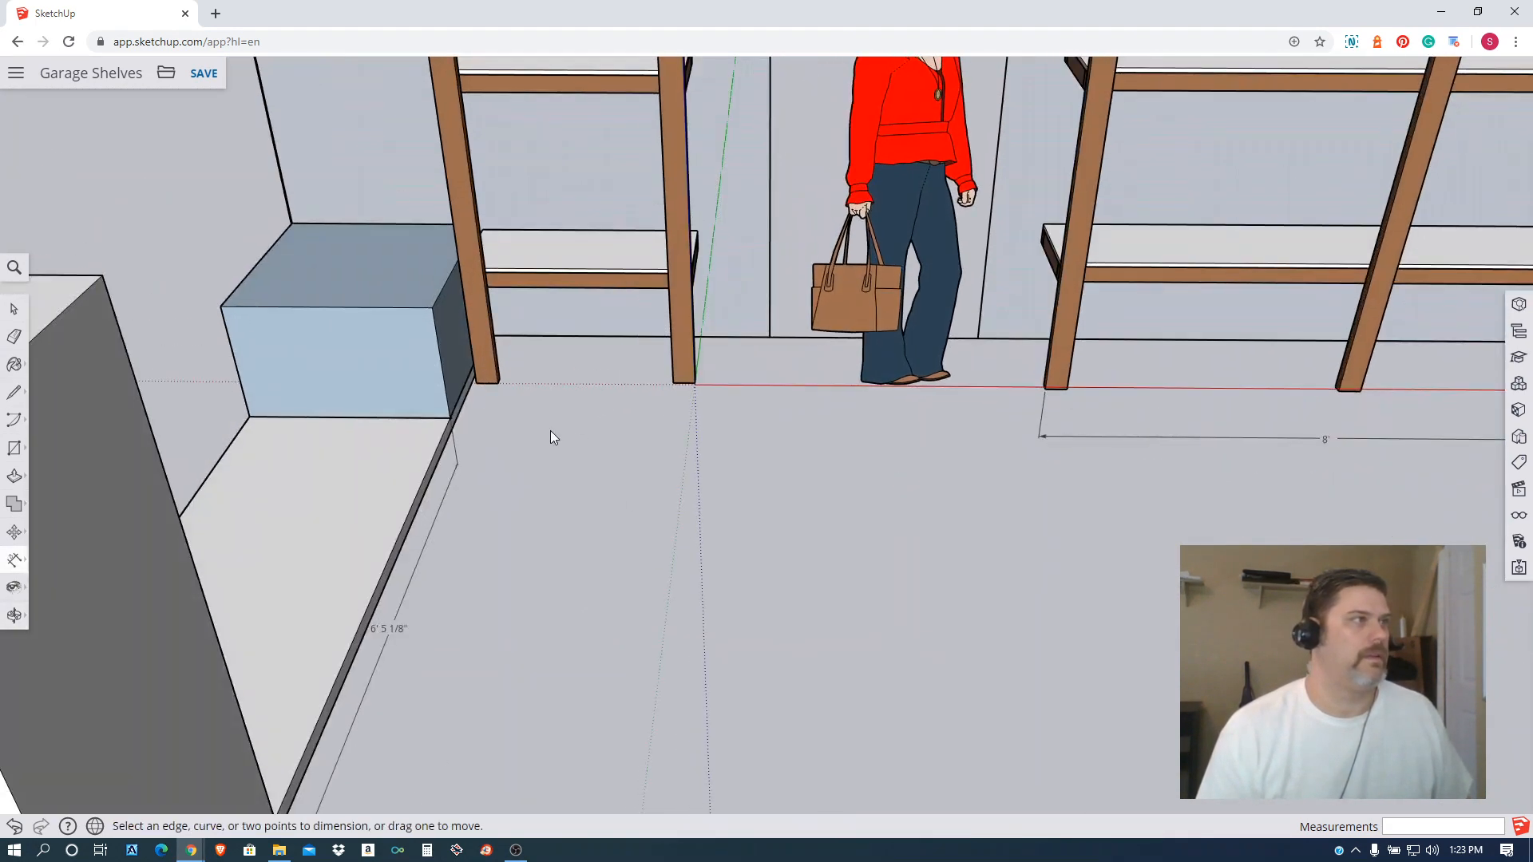
left_click(479, 386)
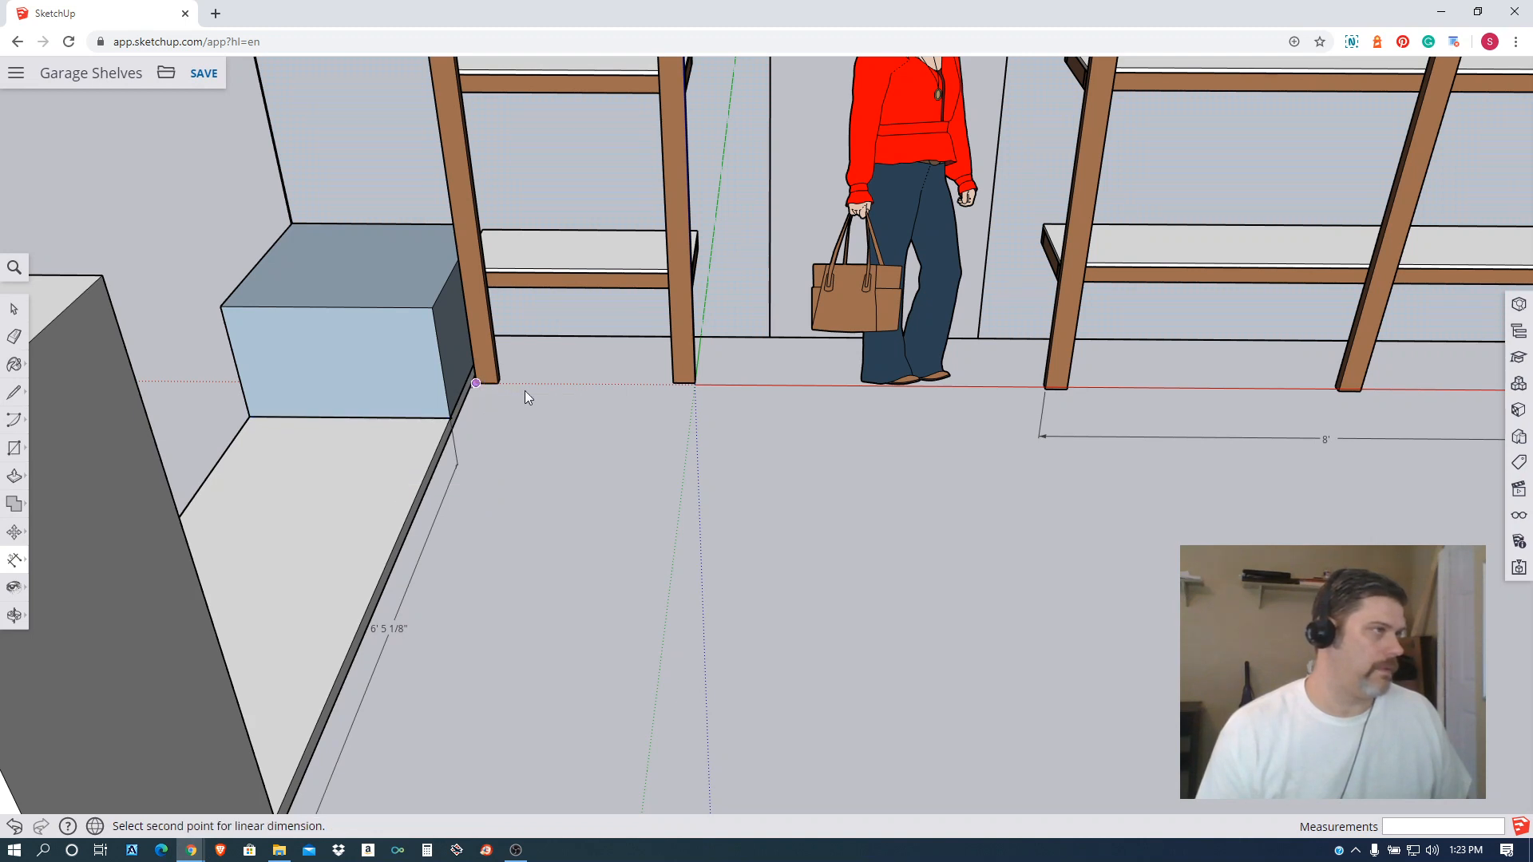
left_click(694, 383)
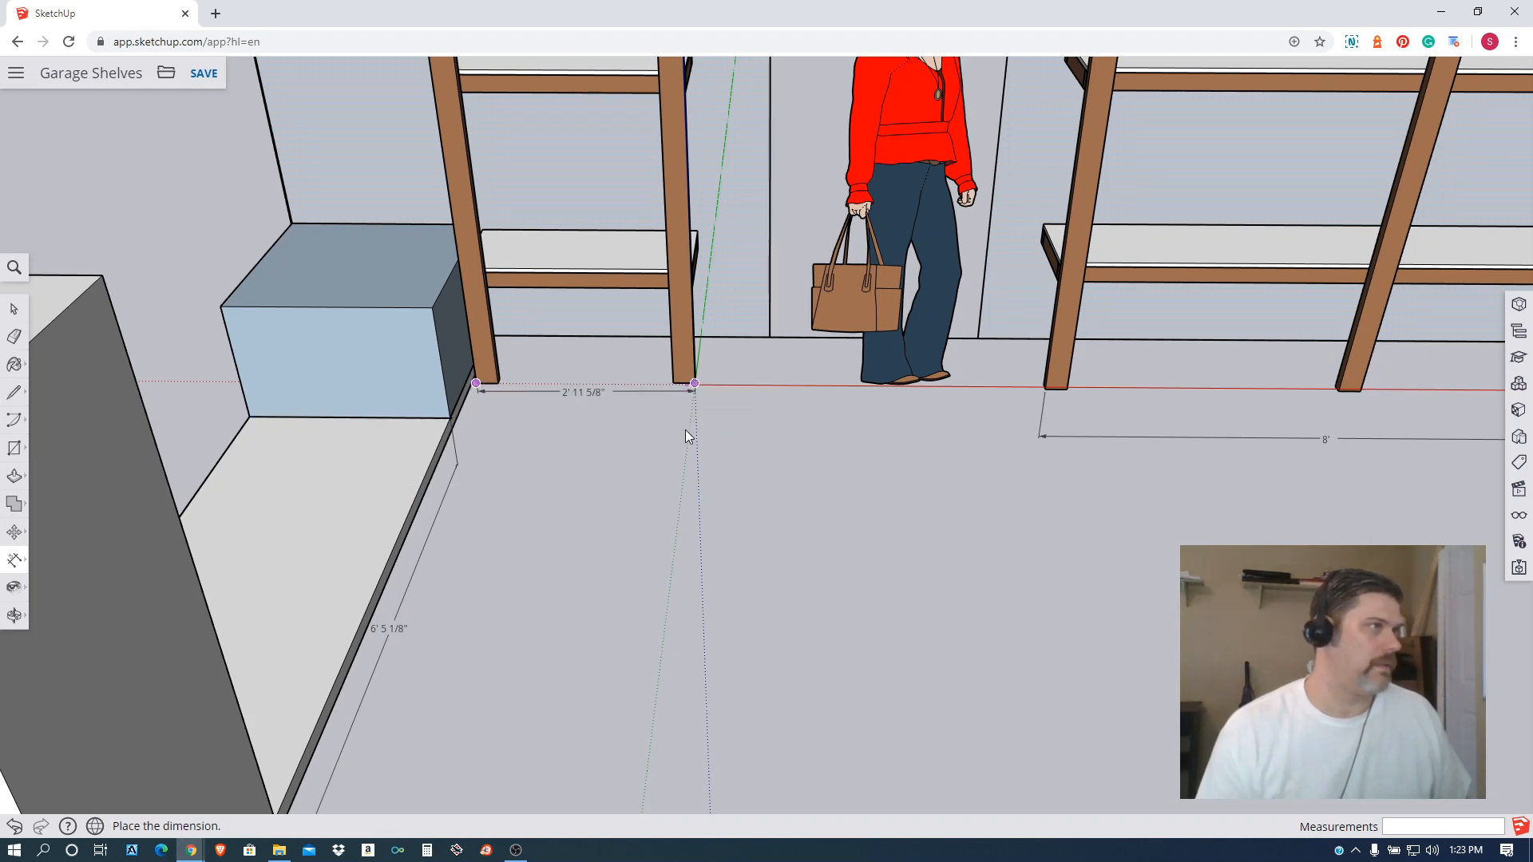
left_click(687, 457)
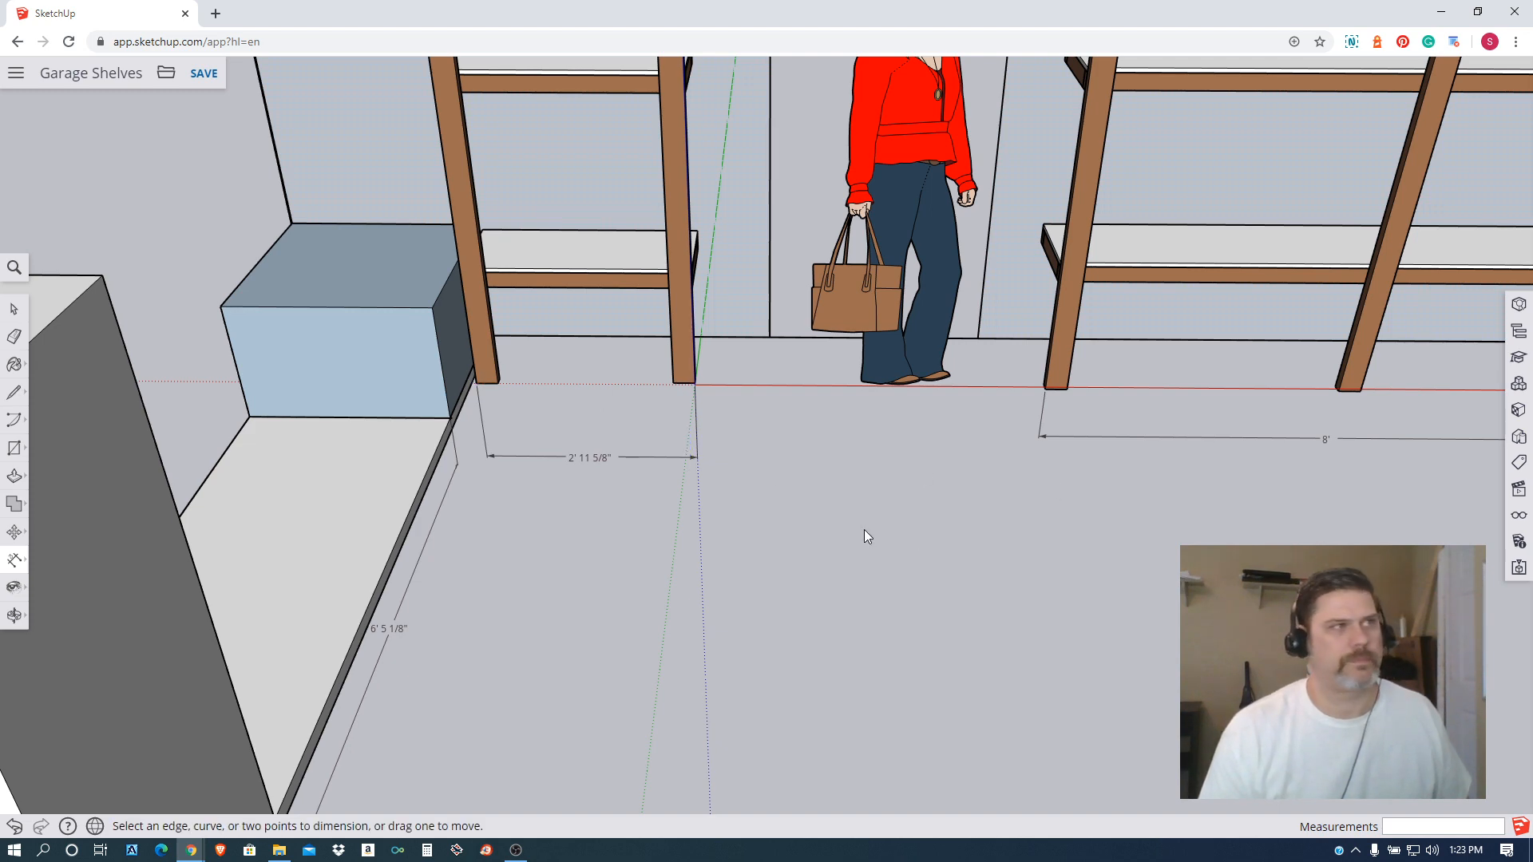
Dimension the full length of the wall behind the three-tier shelves from corner to corner, placing the dimension outside the room.
middle_click_drag(1010, 491, 880, 499)
scroll(870, 526, "down", 10)
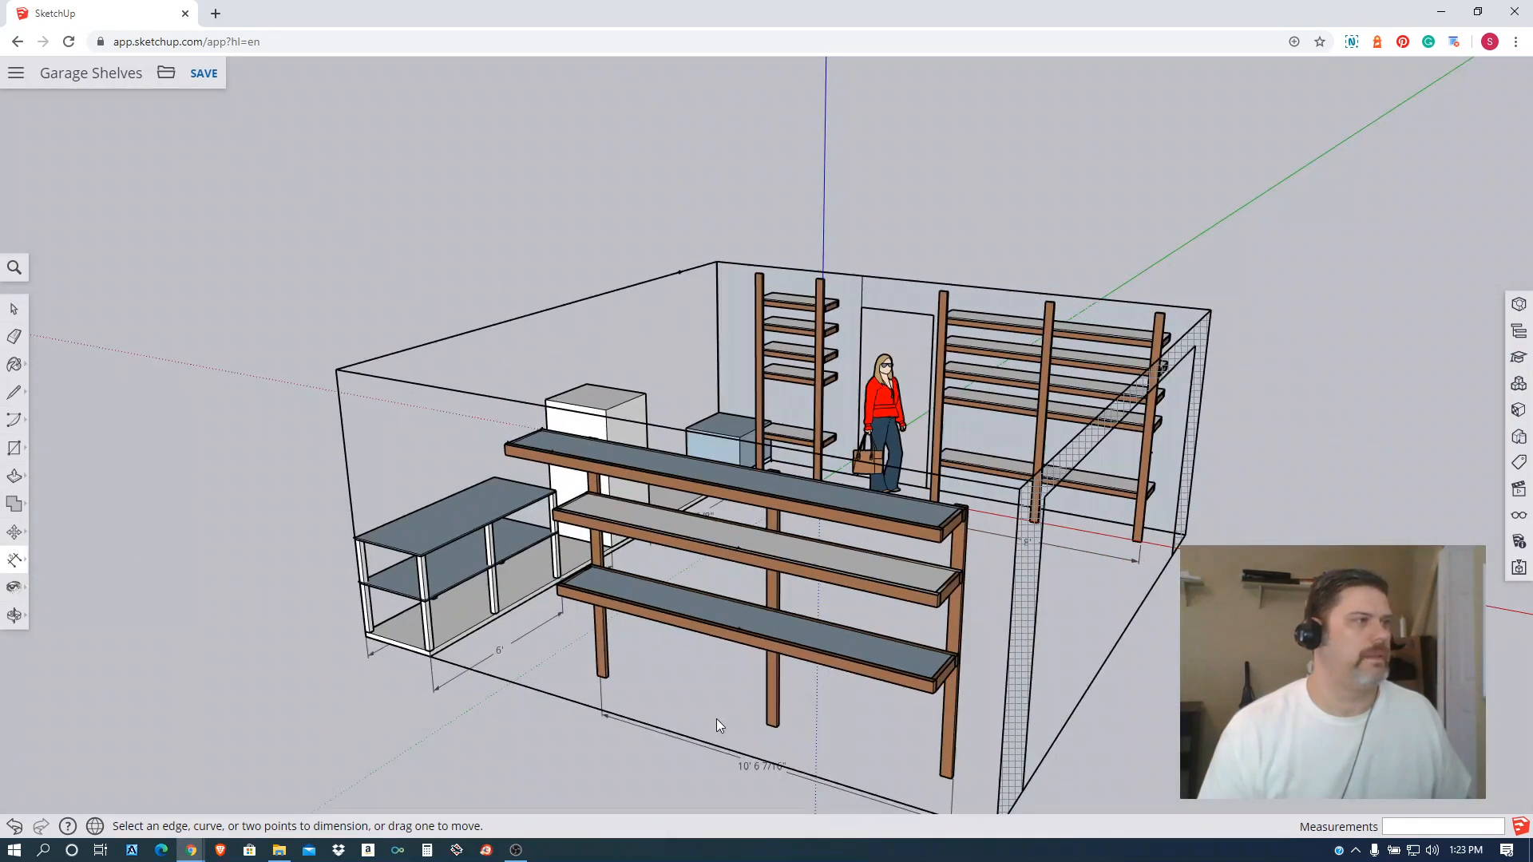
middle_click_drag(716, 719, 509, 694)
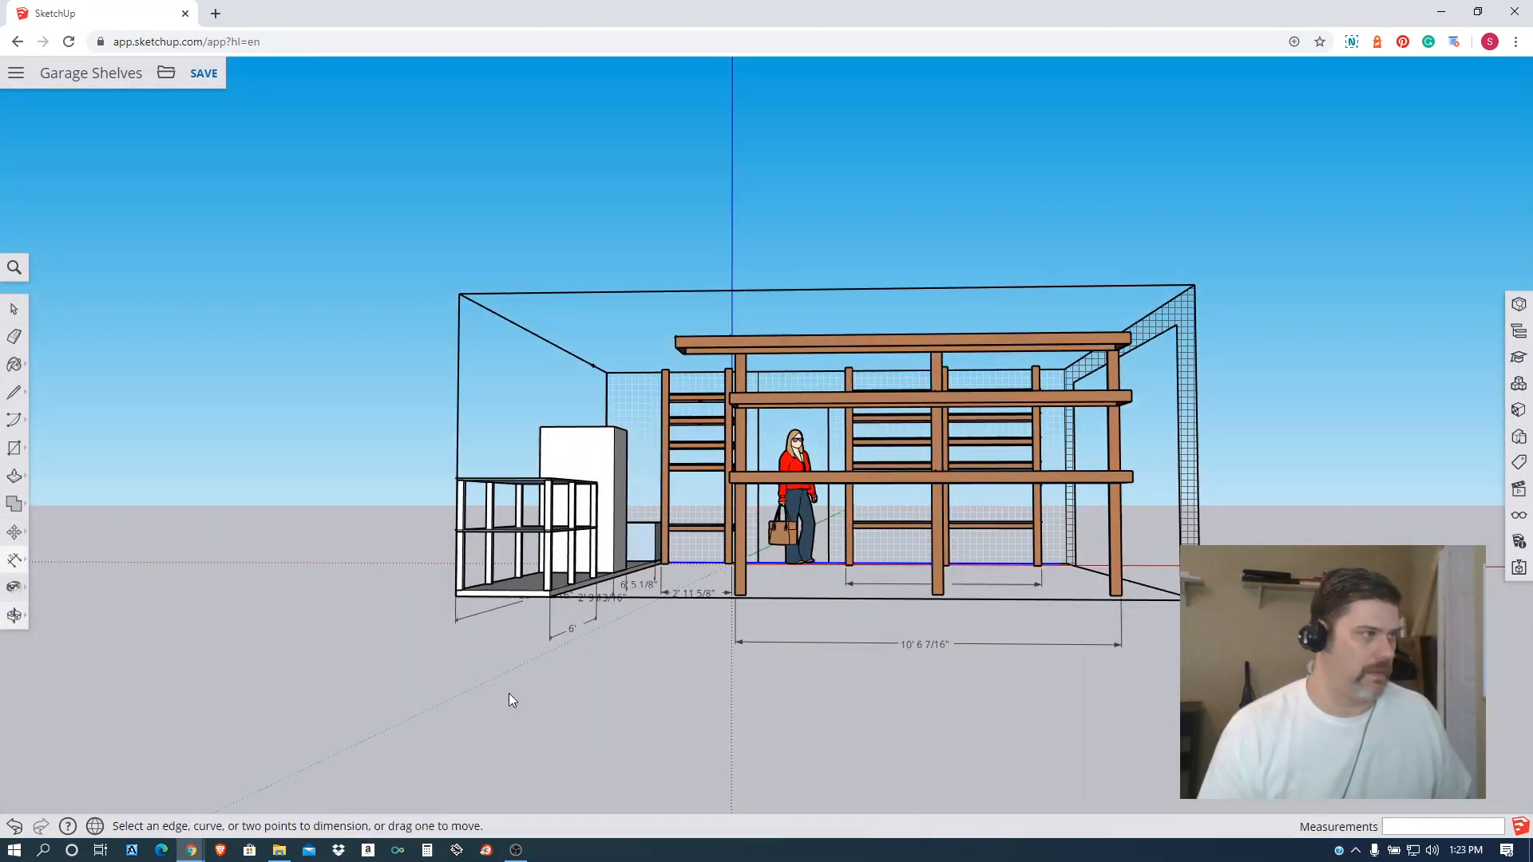
left_click(456, 596)
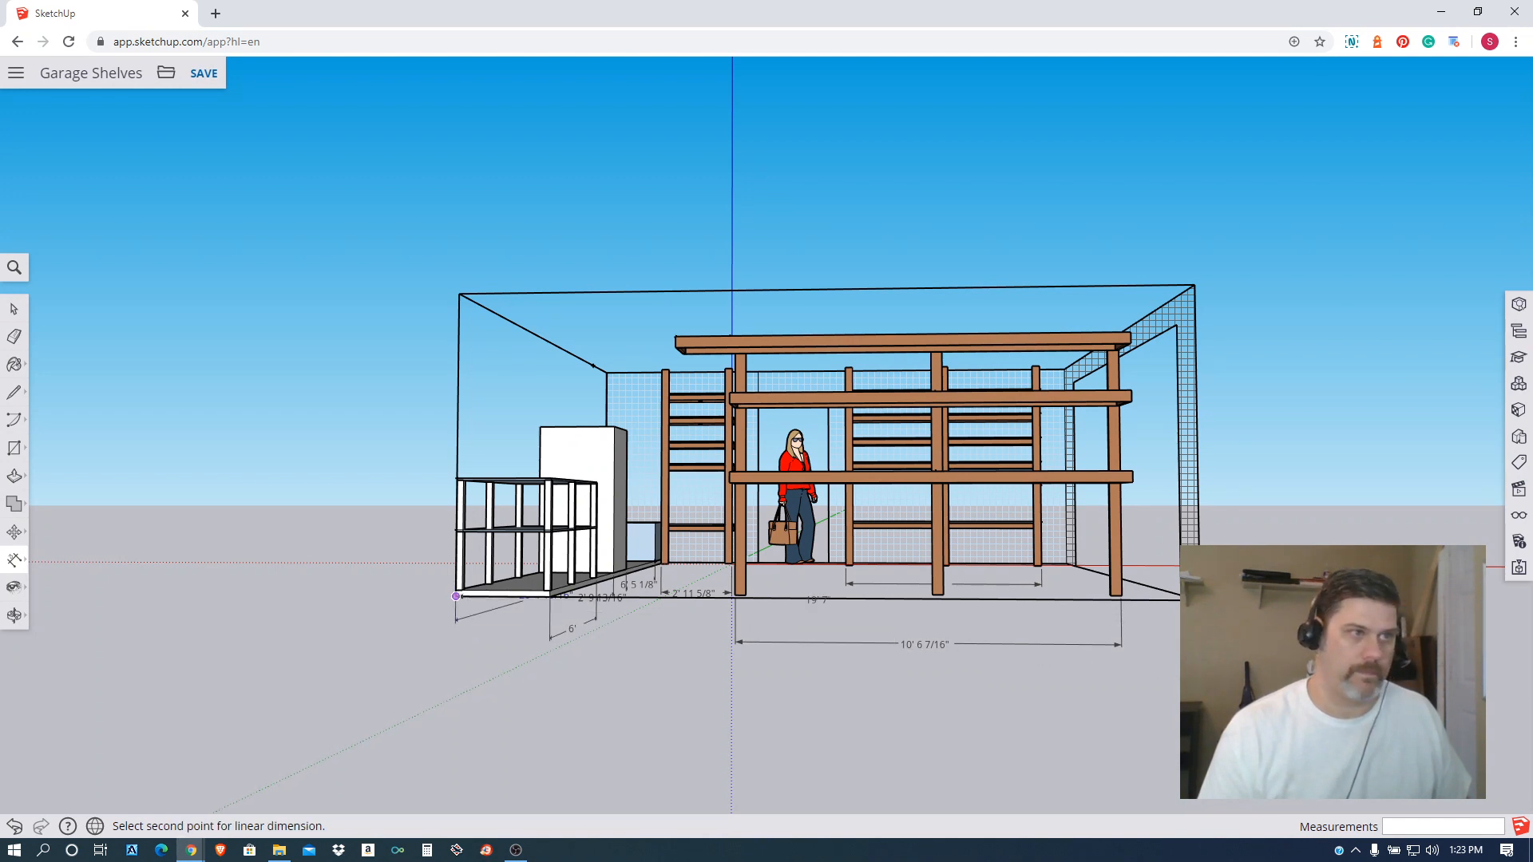
left_click(1199, 601)
left_click(1185, 727)
Dimension the full length of the door wall from corner to corner, placing the dimension outside the room beyond the shelf dimensions.
middle_click_drag(988, 589, 908, 743)
left_click(335, 629)
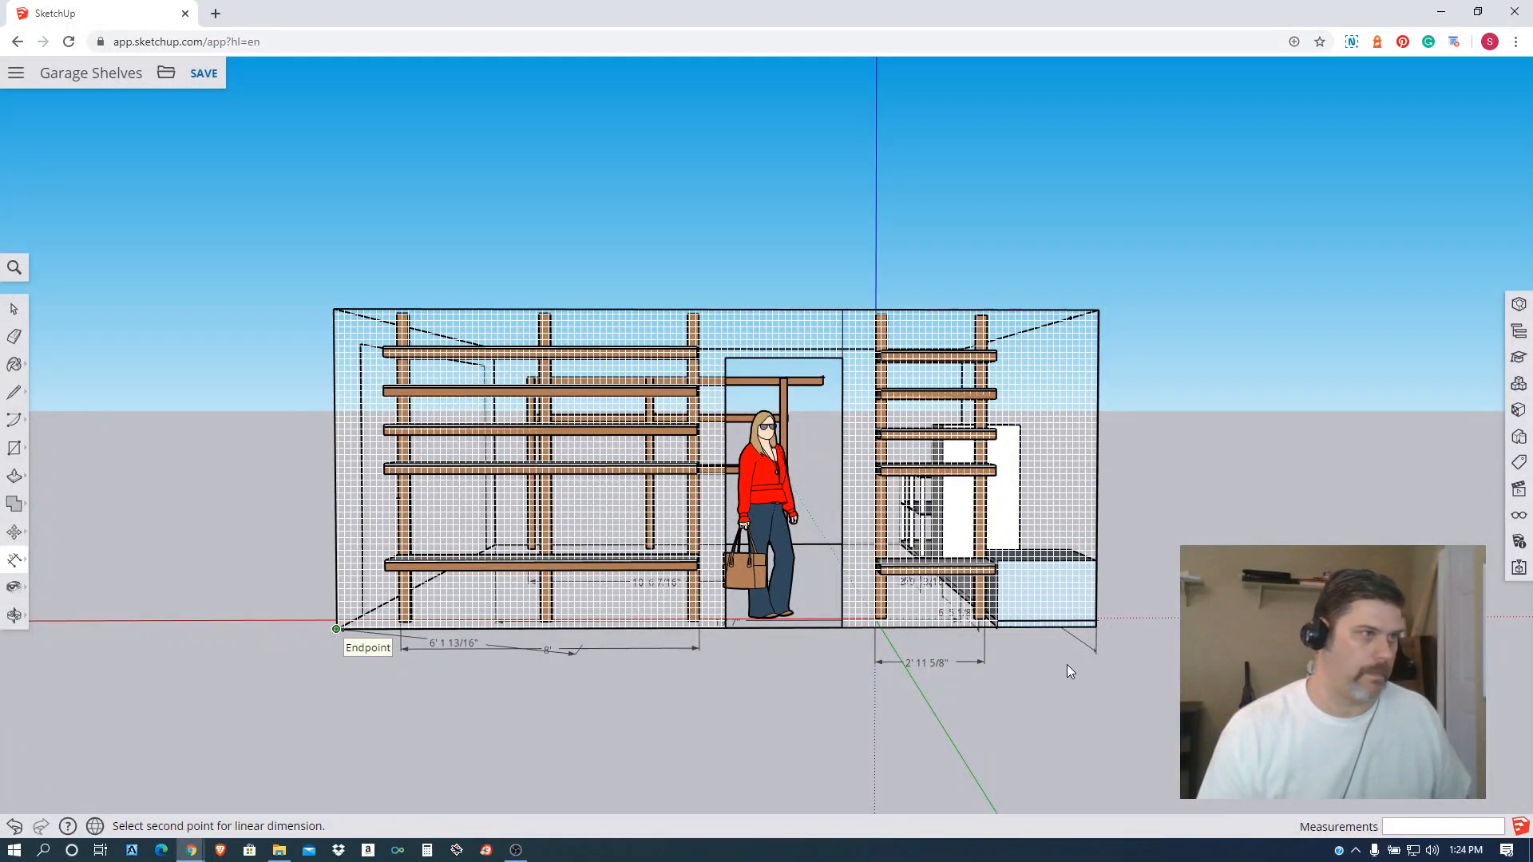
left_click(1098, 626)
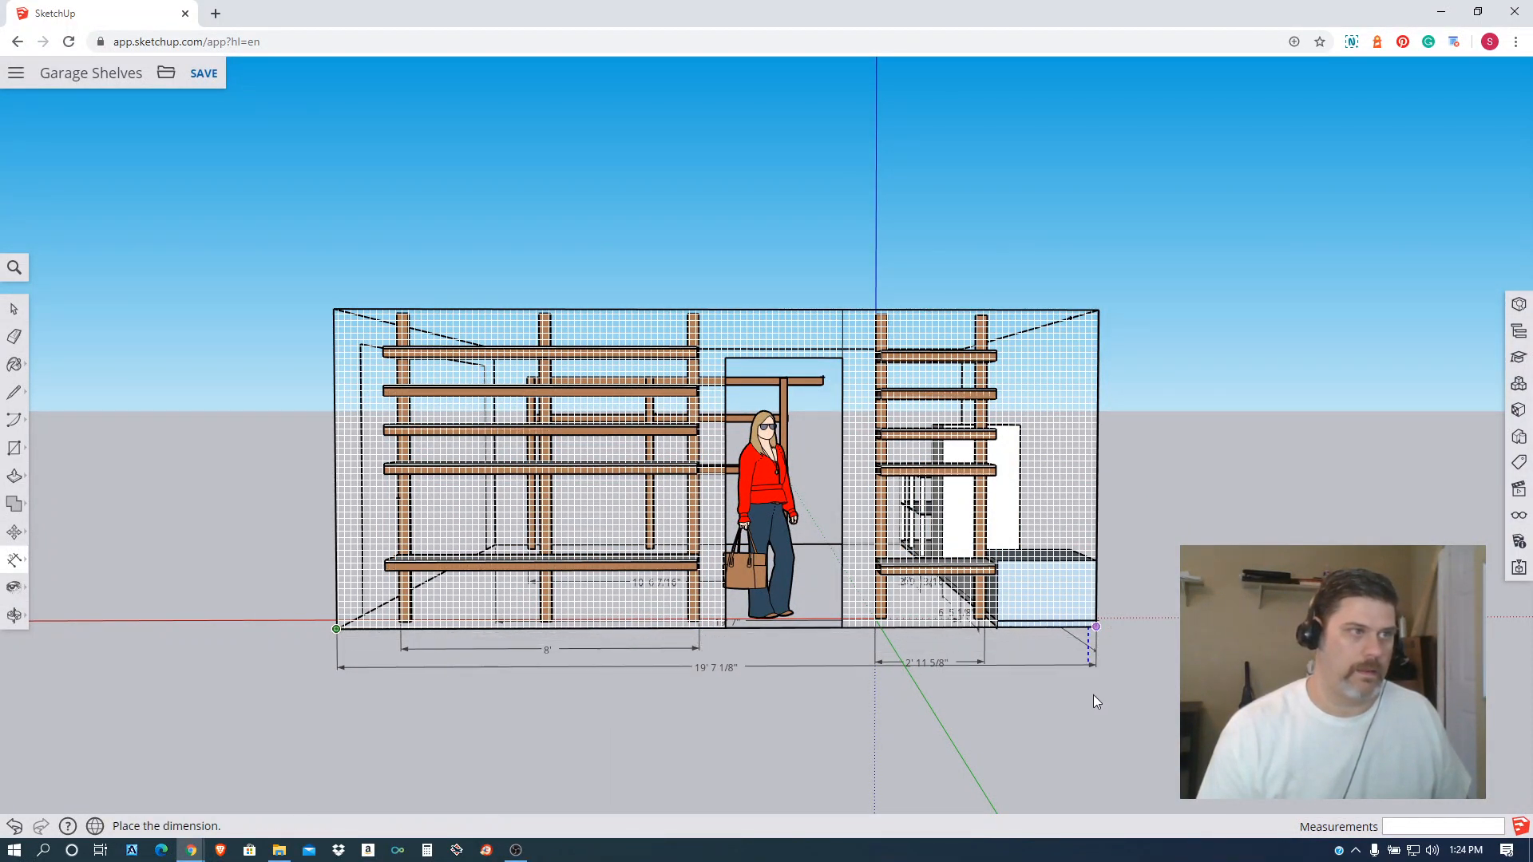
left_click(1092, 707)
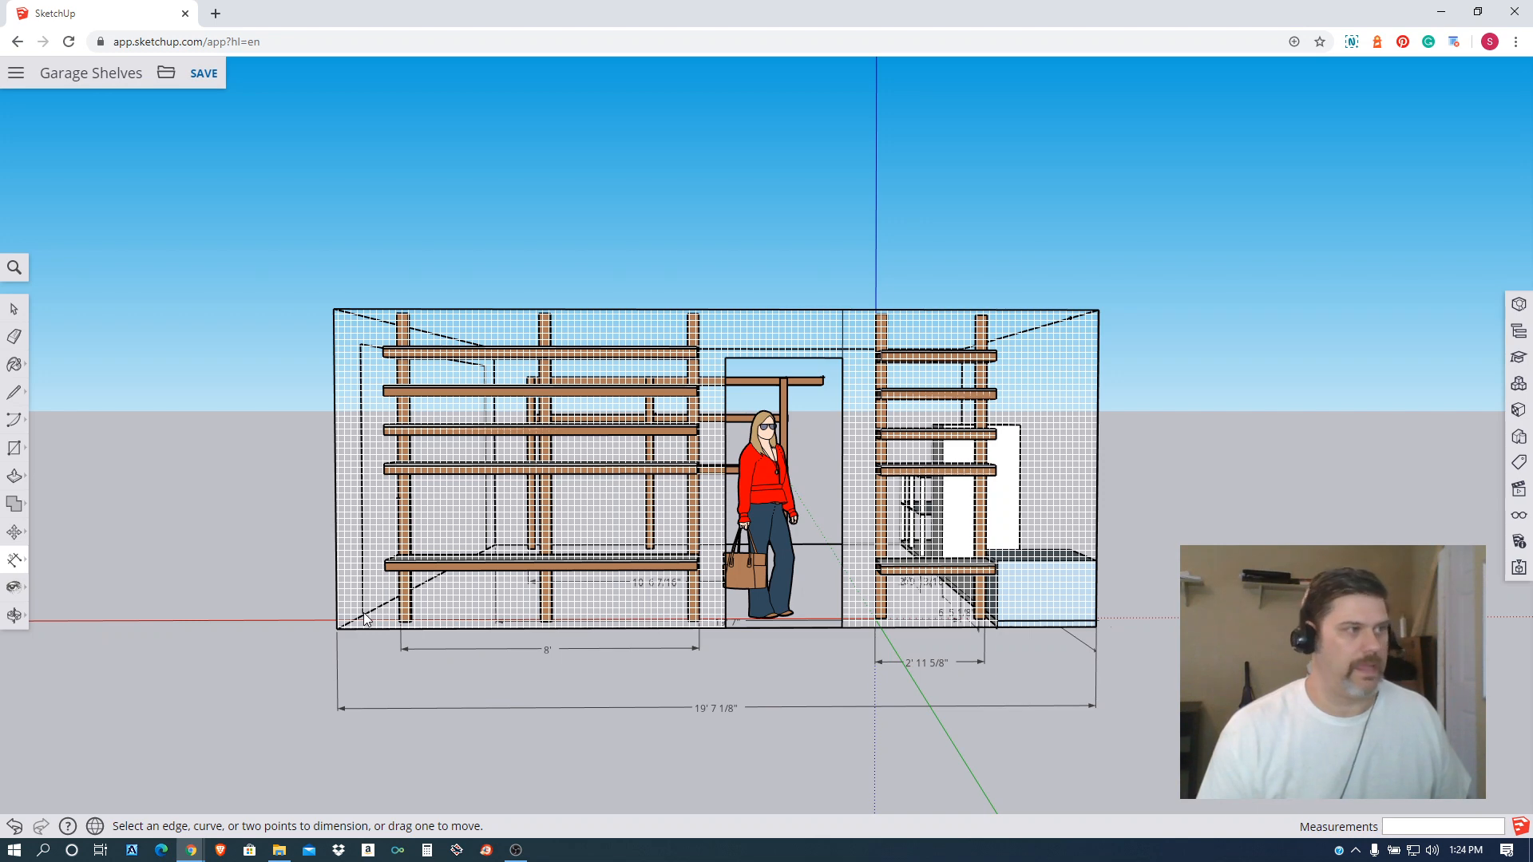
Review the overall room and shelving dimensions, ending with the workbench, tall cabinet and blue box along the back wall.
middle_click_drag(329, 618, 452, 679)
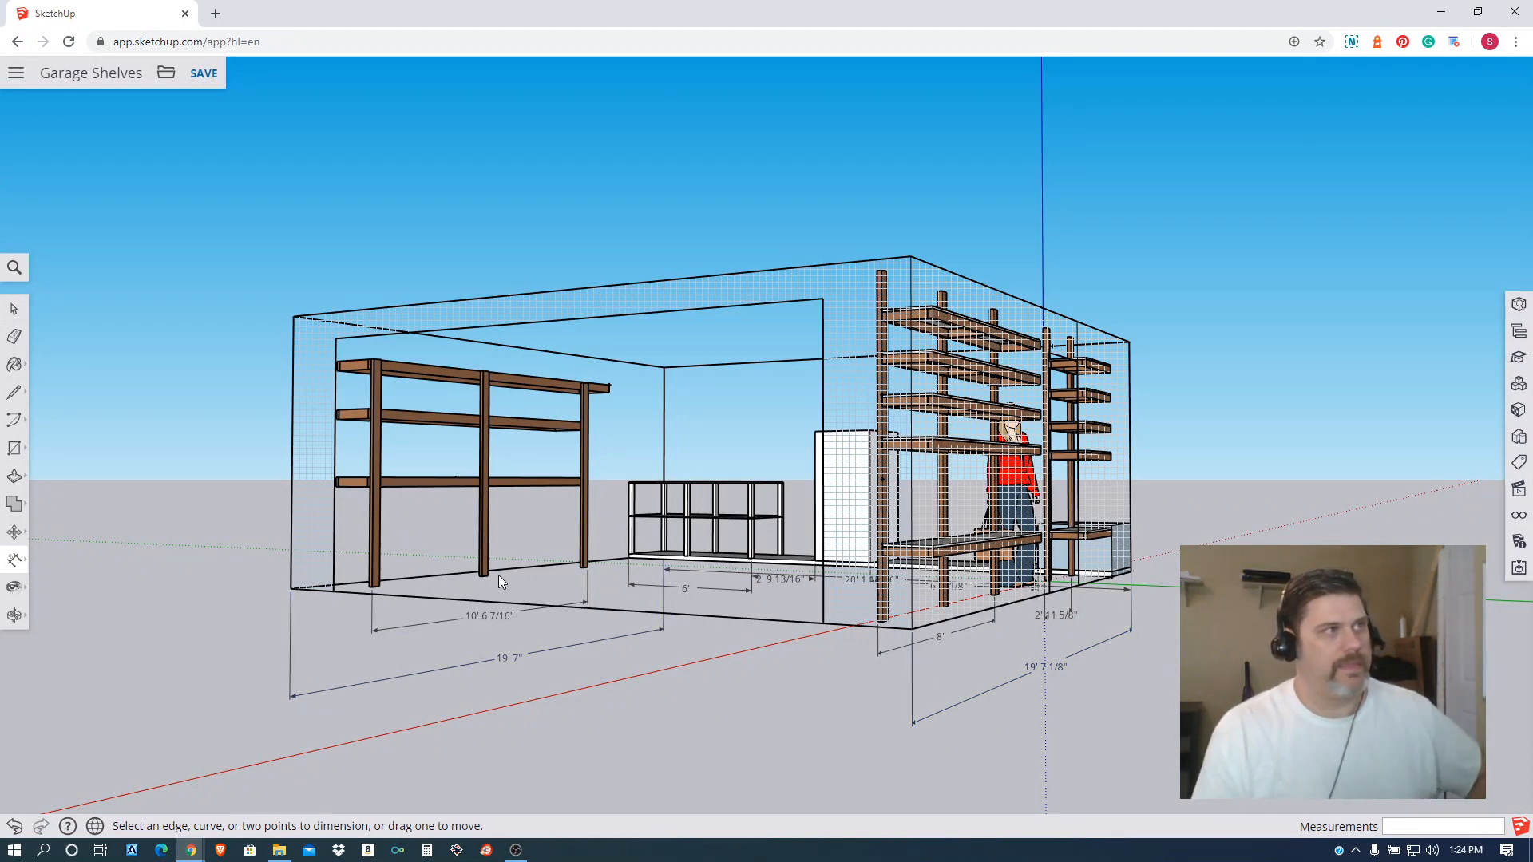
middle_click_drag(319, 482, 599, 522)
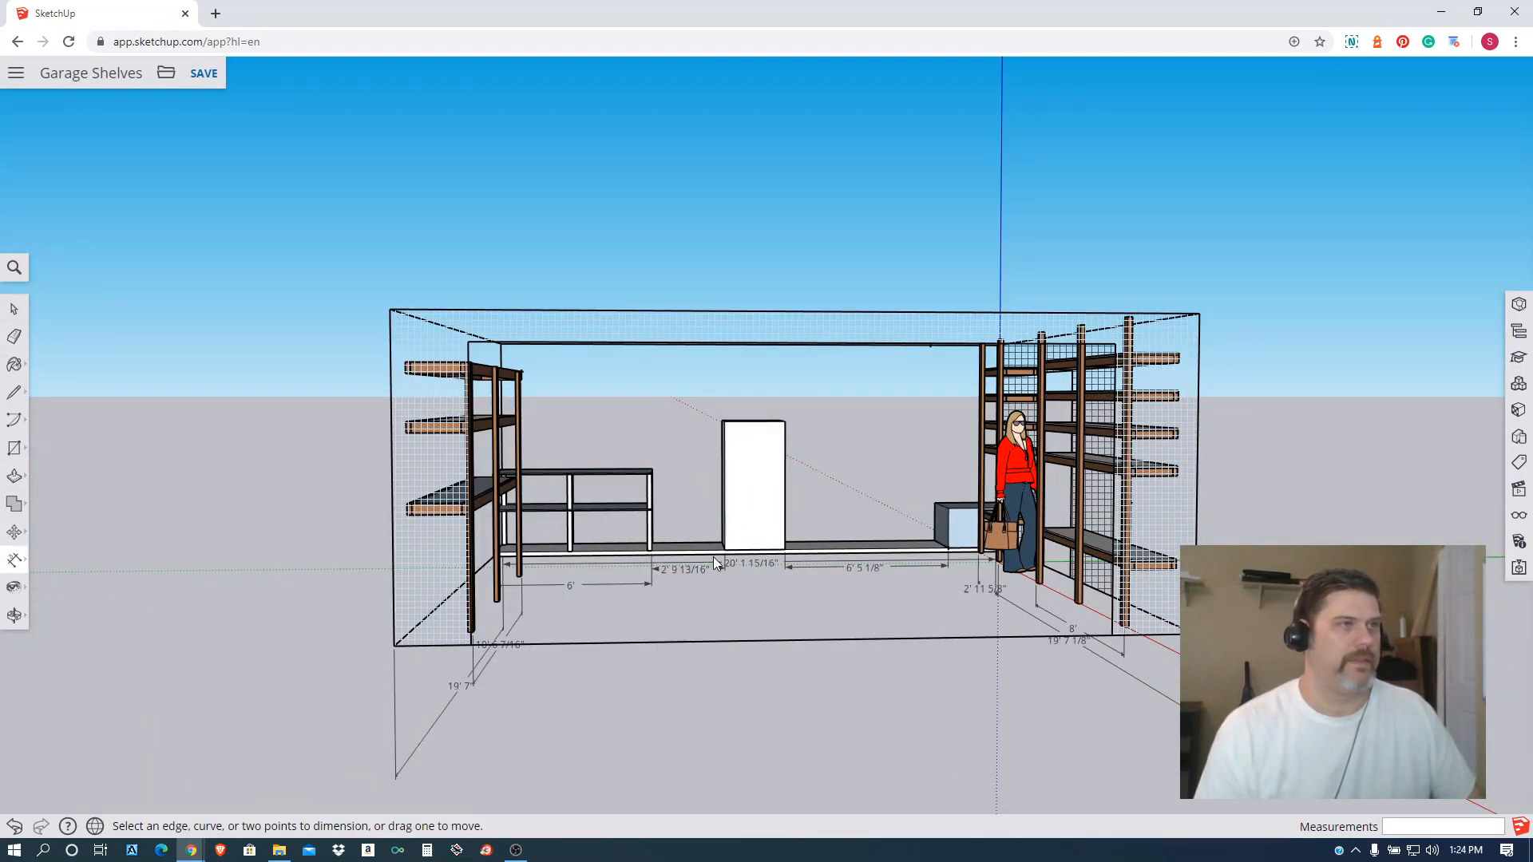
scroll(739, 531, "up", 5)
scroll(741, 522, "up", 3)
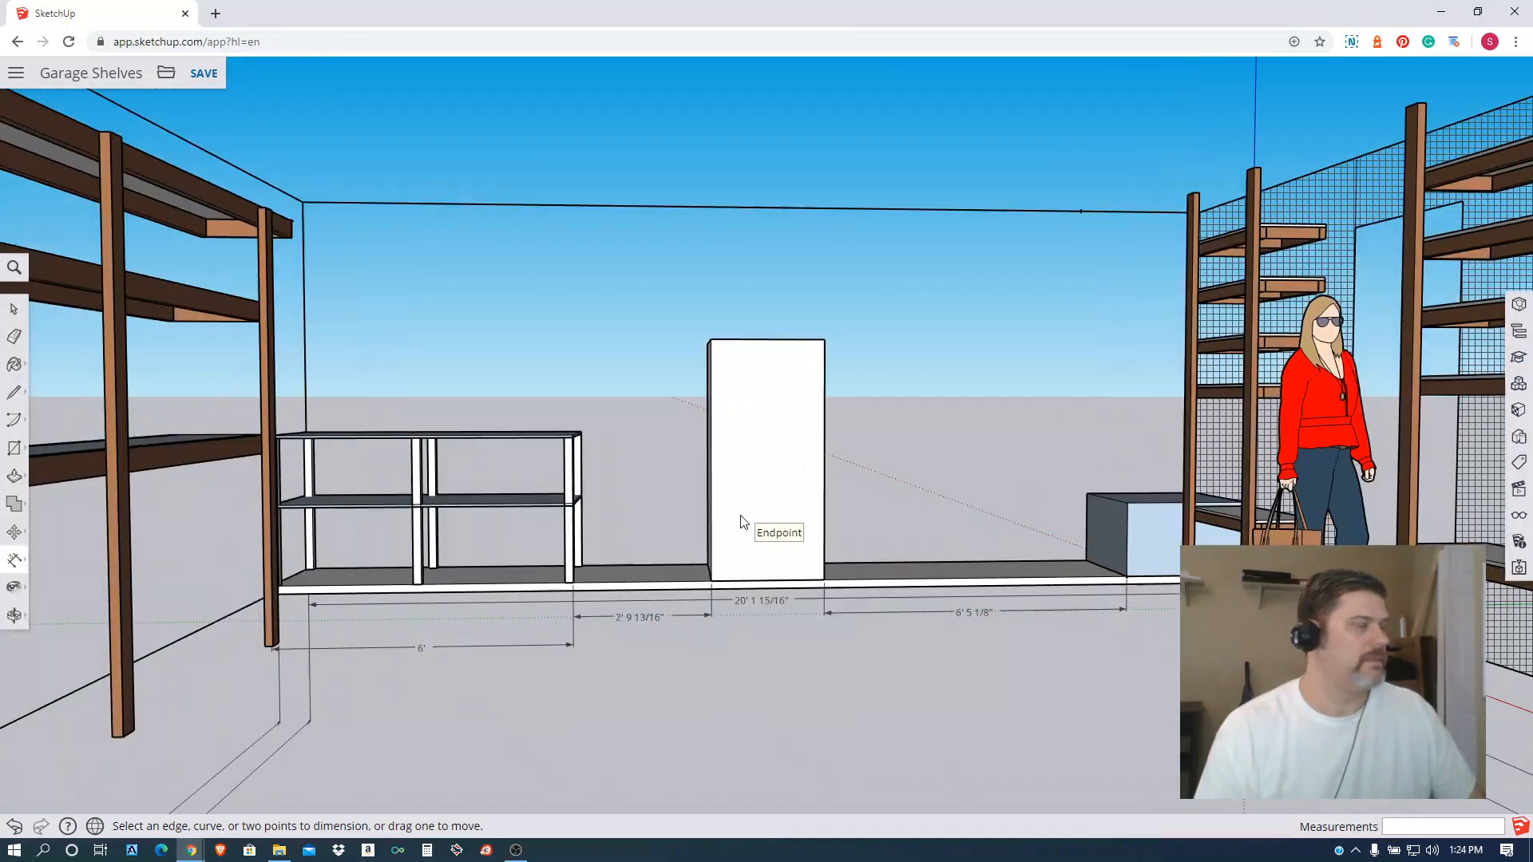
middle_click_drag(1115, 578, 1071, 681)
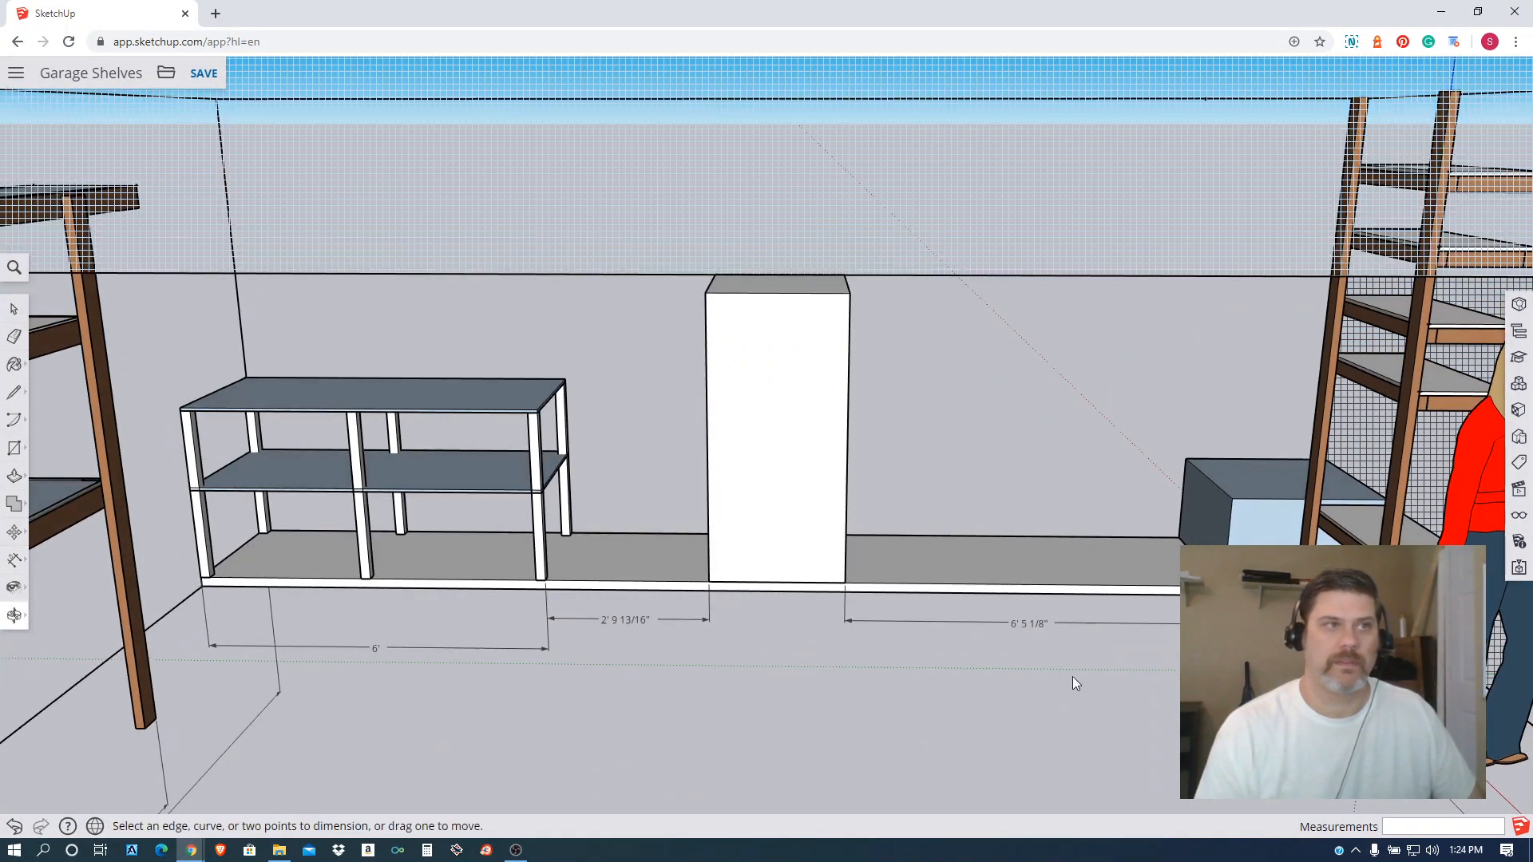
Dimension the blue box's rear top edge along the back wall, placing the dimension just above the box.
left_click(1186, 460)
middle_click_drag(1212, 492, 1217, 423)
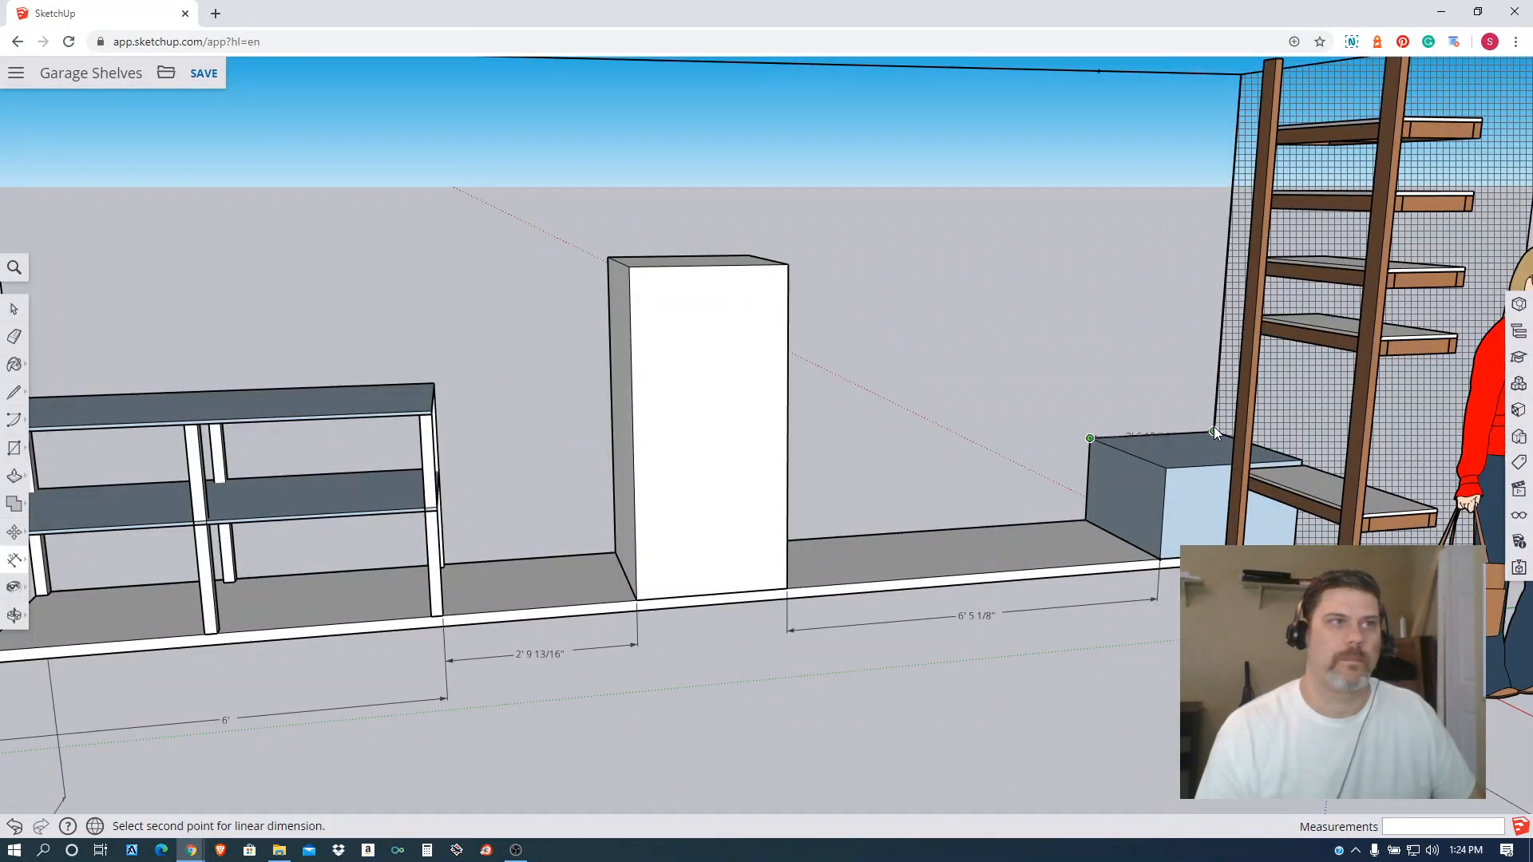
left_click(1214, 432)
left_click(1216, 391)
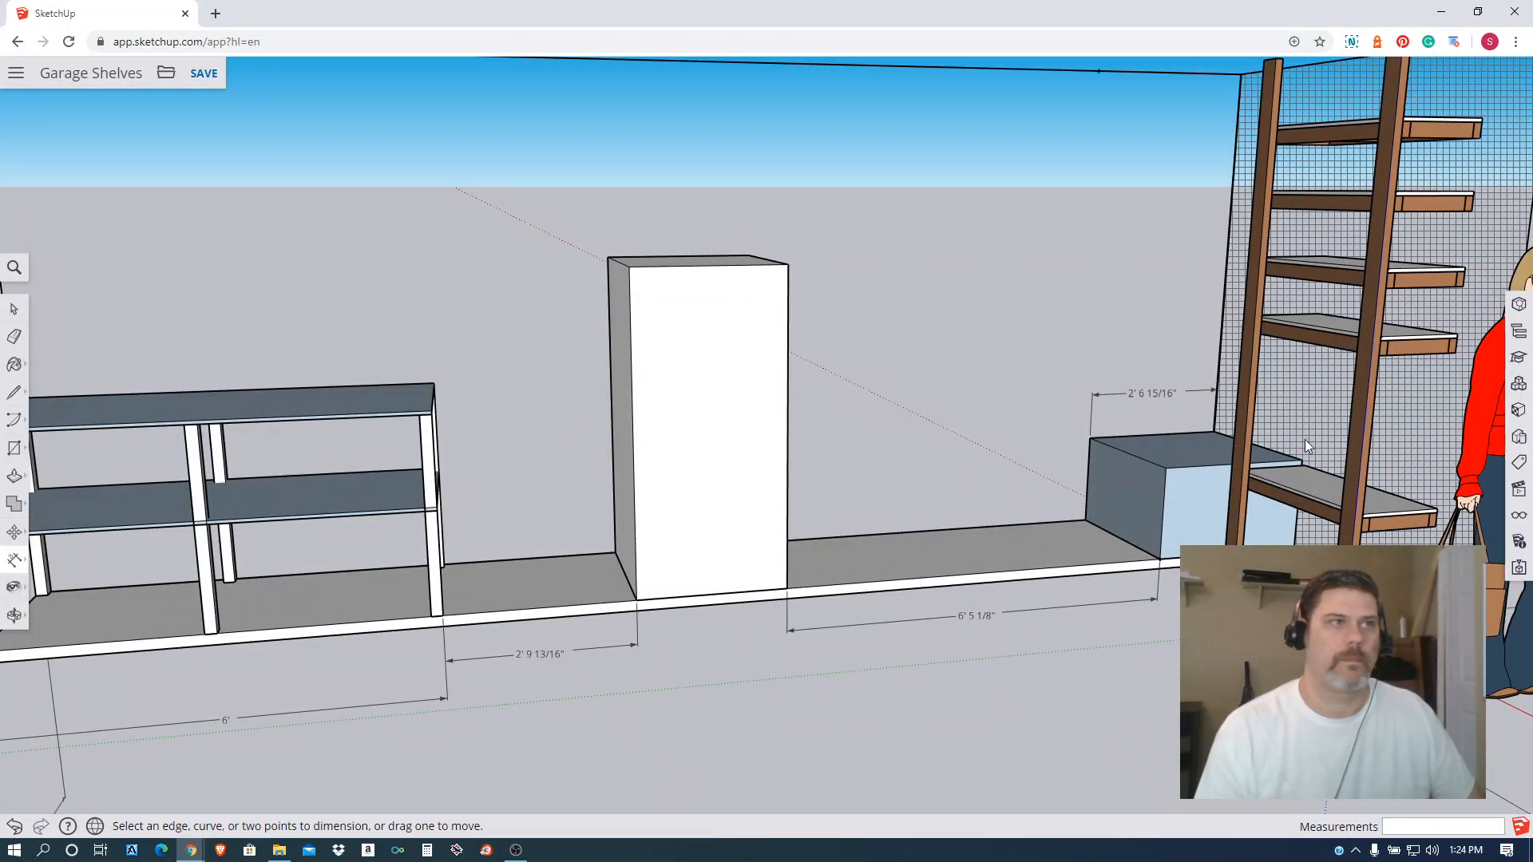
Draw a straight line from the back wall's top edge out into the room, above the tall cabinet.
middle_click_drag(908, 466, 865, 441)
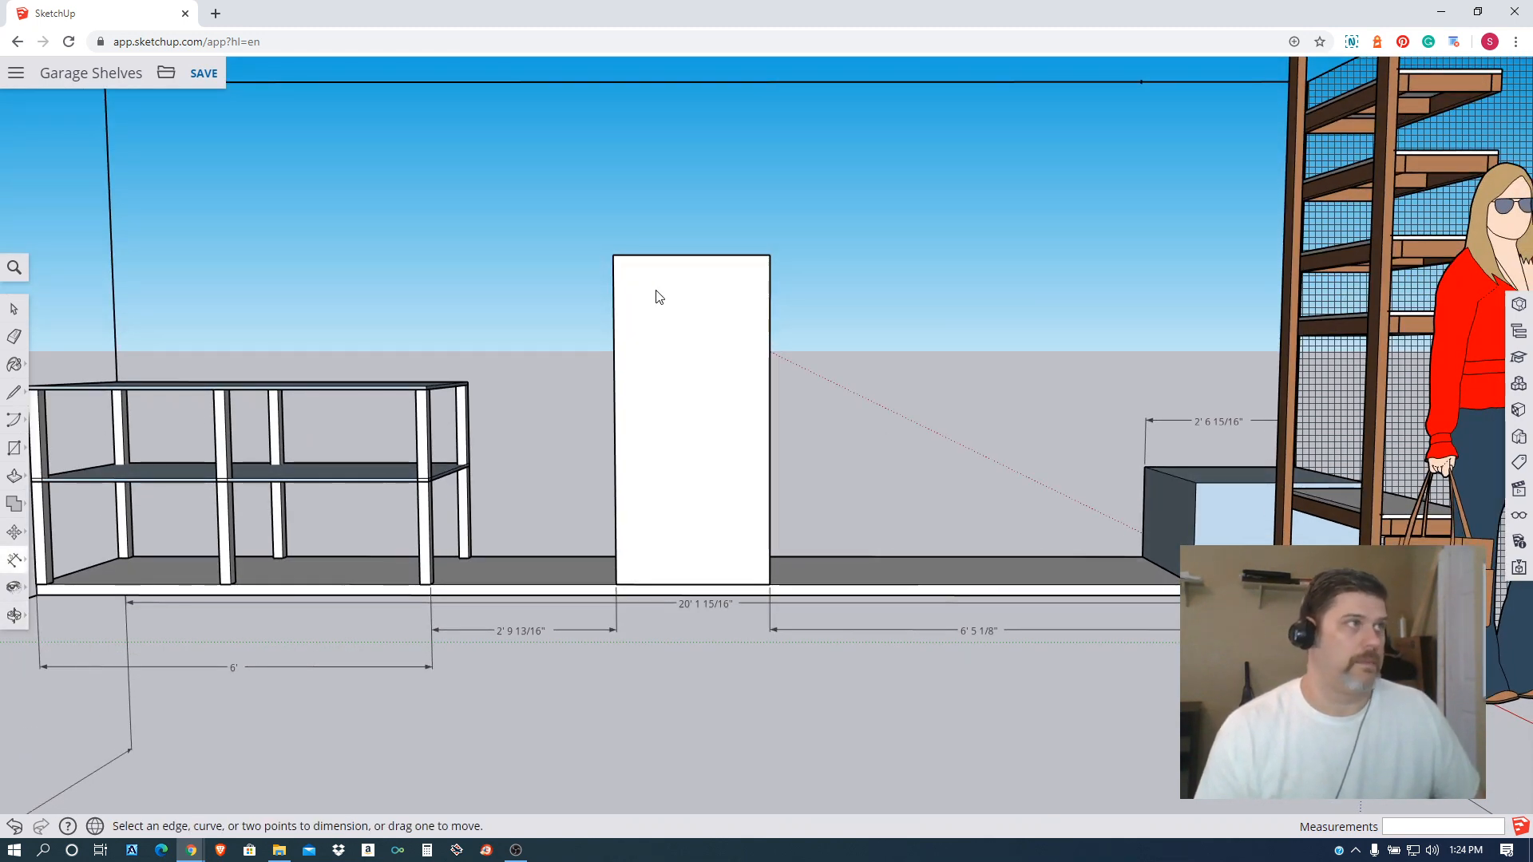
scroll(513, 187, "down", 3)
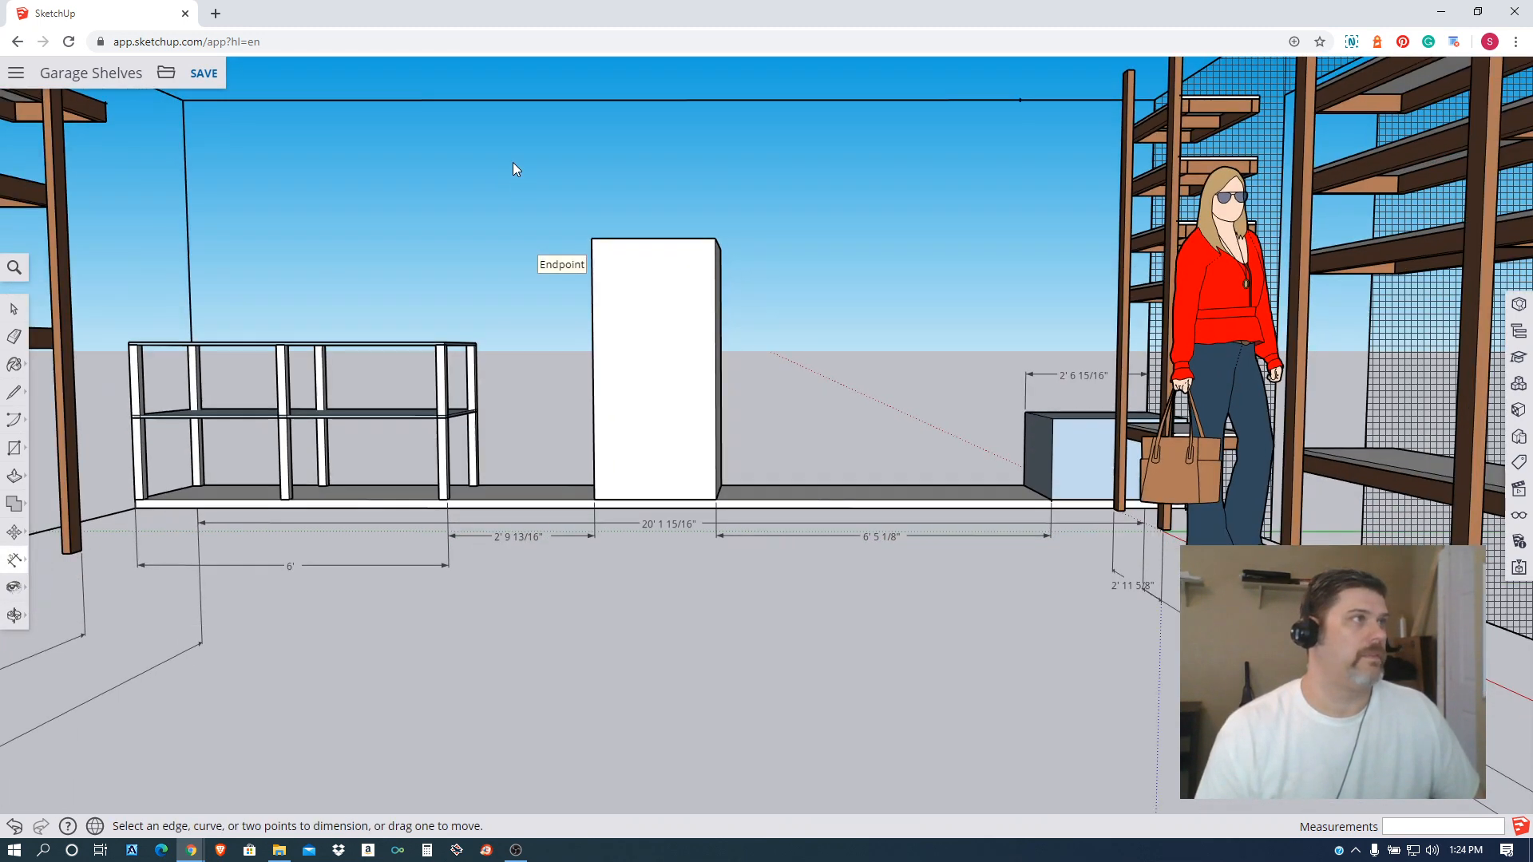
middle_click_drag(366, 248, 1050, 469)
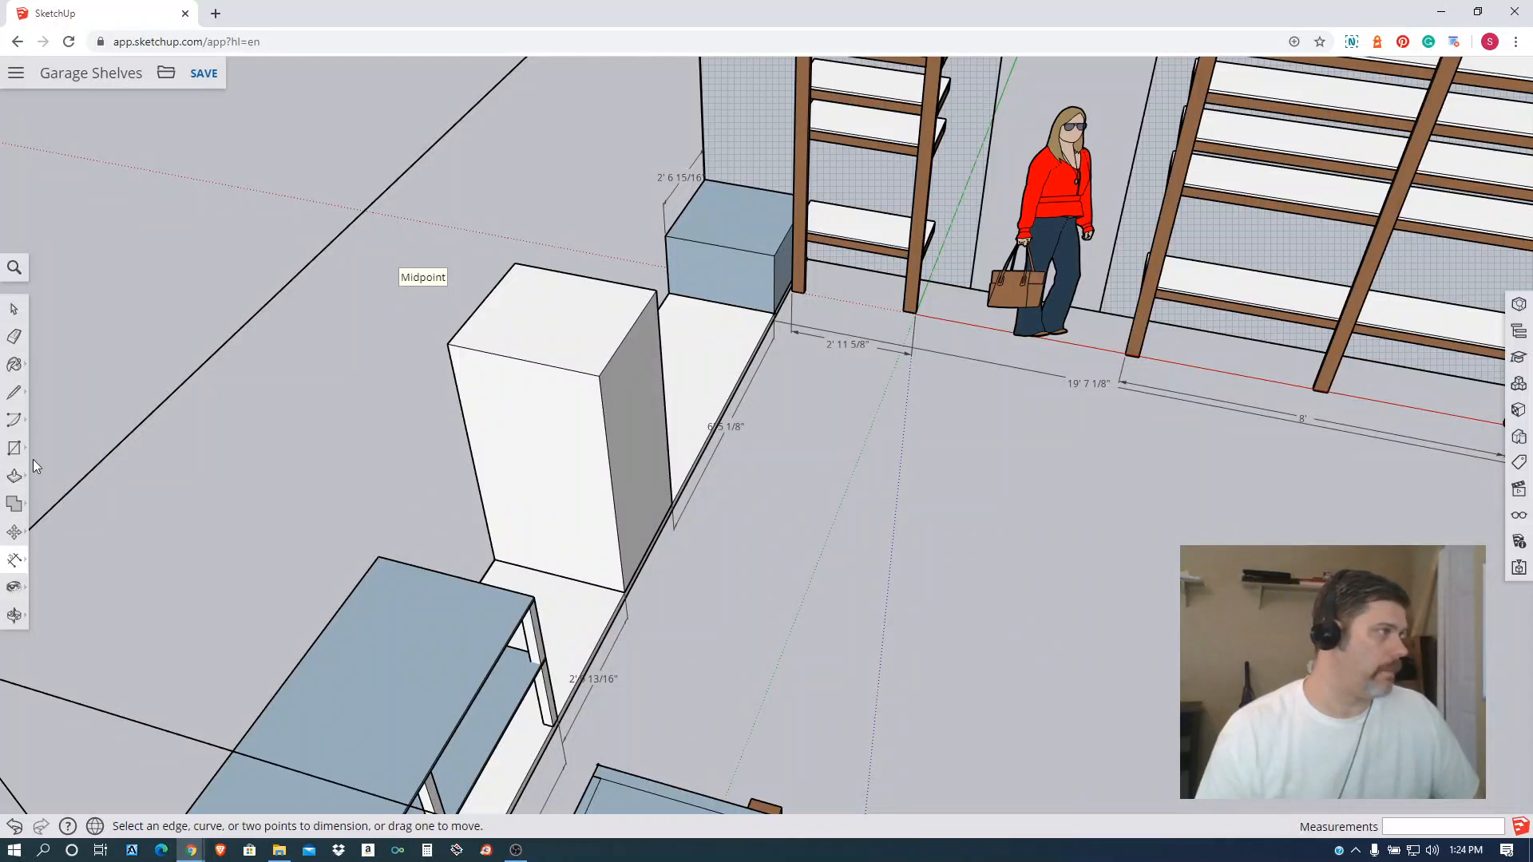
left_click(16, 394)
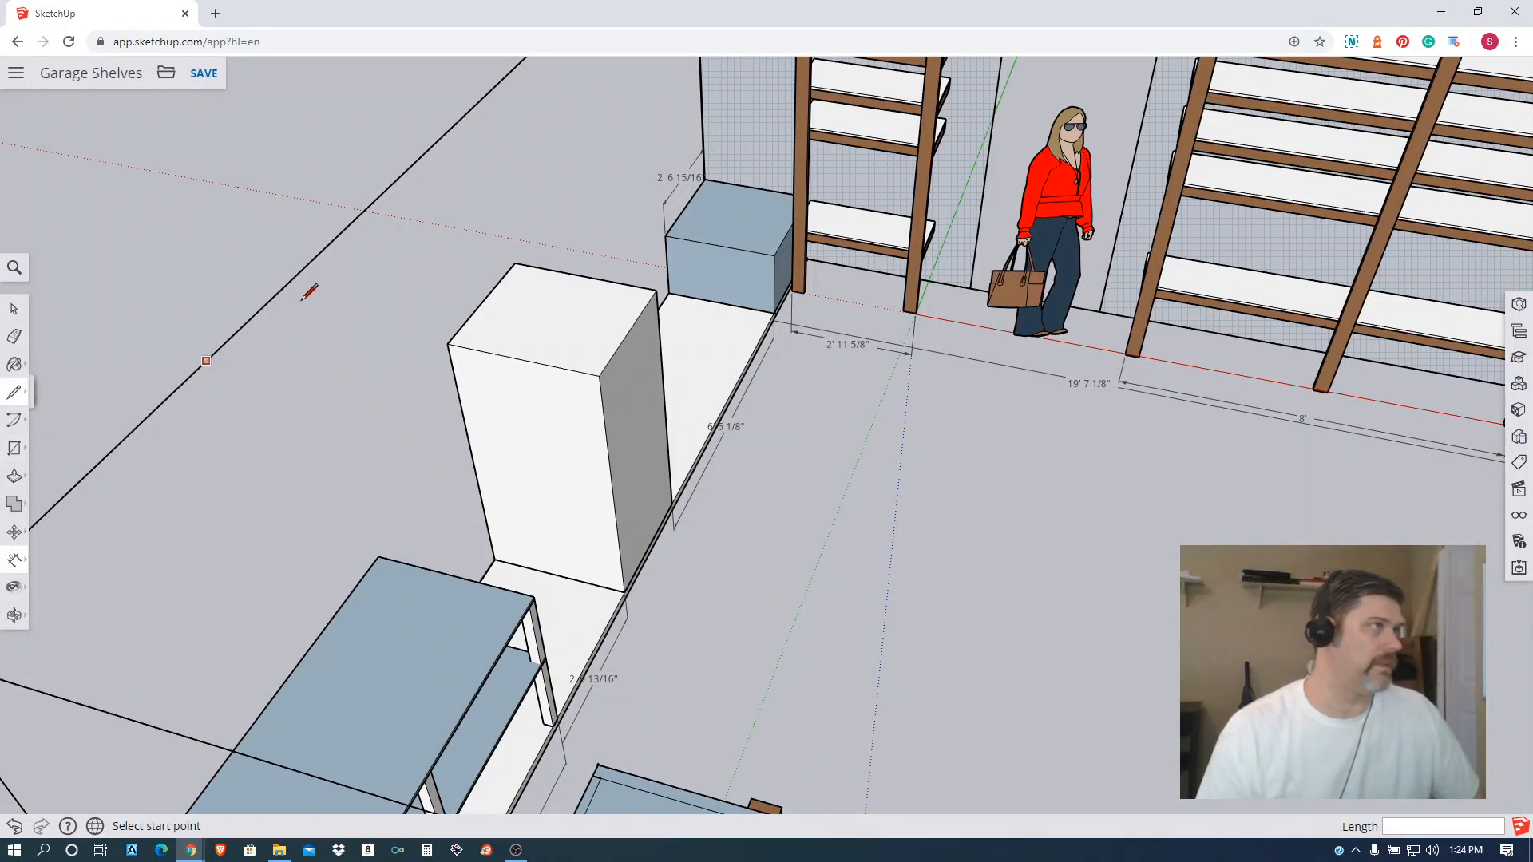
left_click(304, 267)
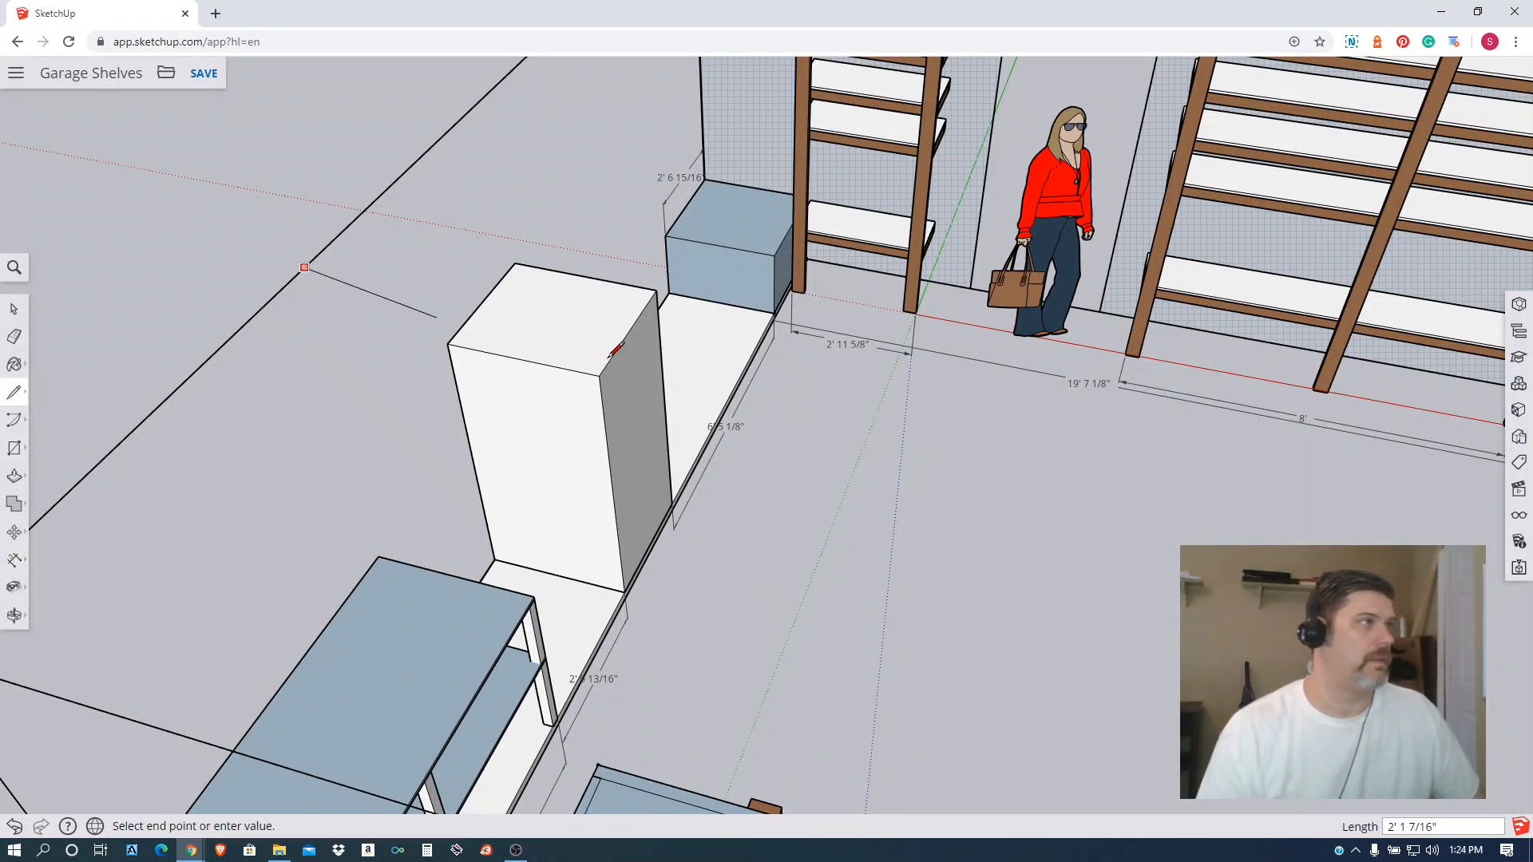
left_click(835, 374)
Examine the line above the back wall and the shelving layout from inside the room and from outside the door wall.
middle_click_drag(934, 406, 479, 295)
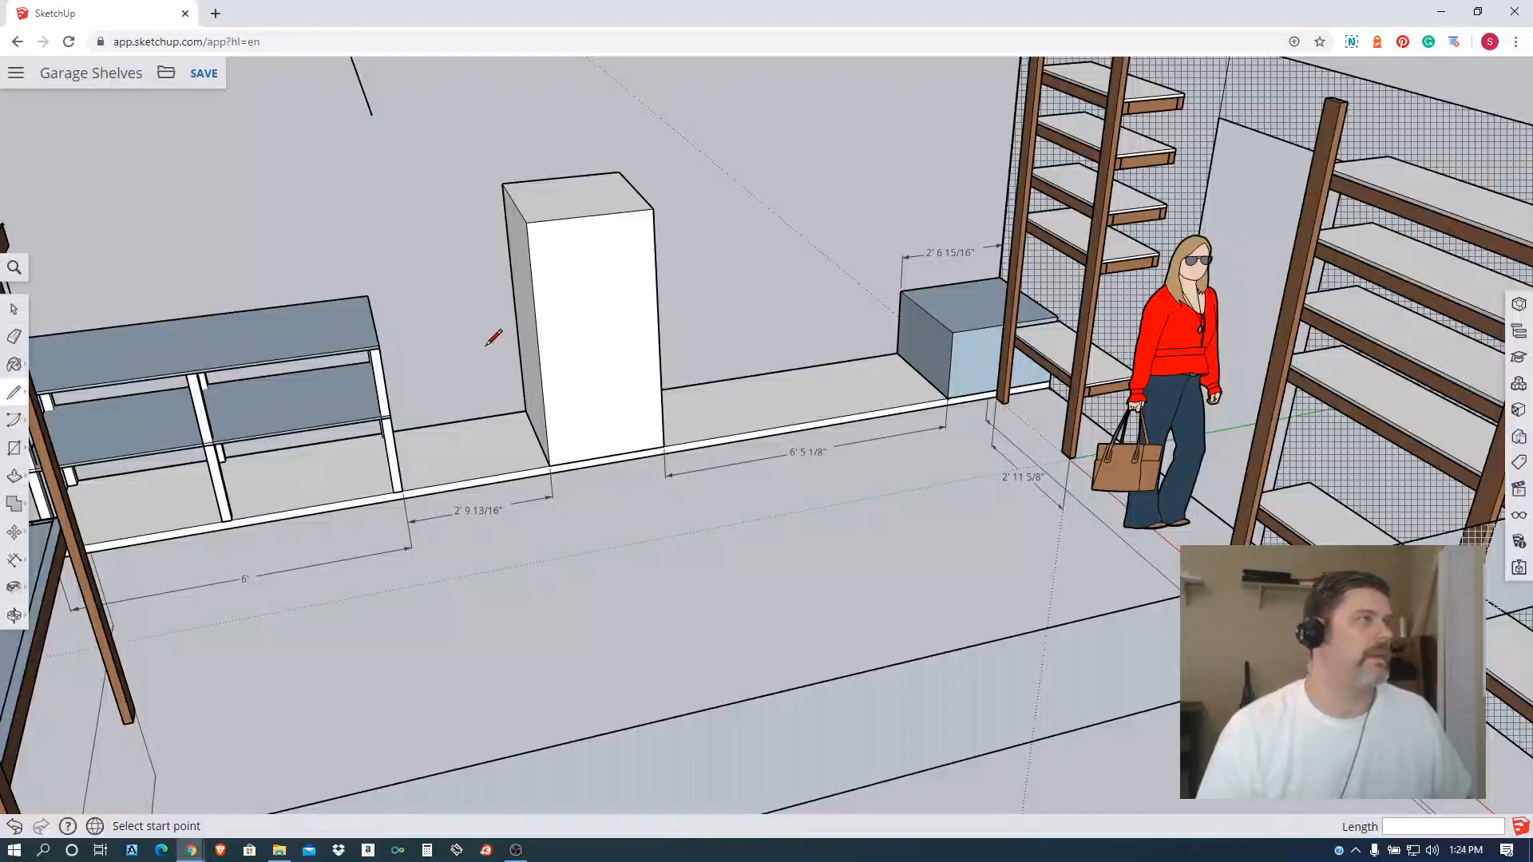
middle_click_drag(530, 415, 434, 227)
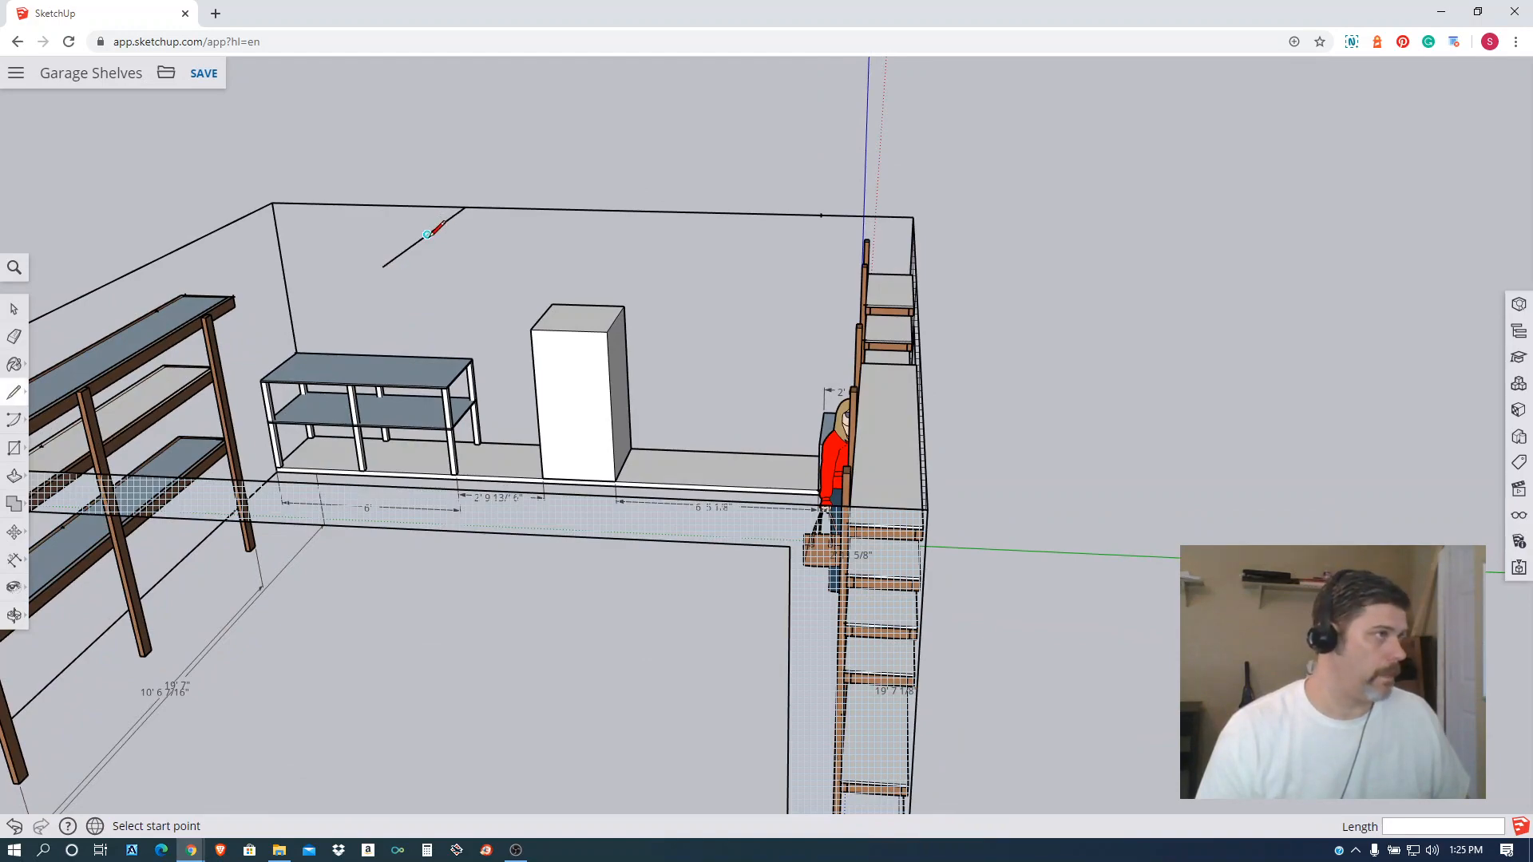
middle_click_drag(627, 345, 731, 401)
left_click_drag(725, 429, 801, 438)
key("l")
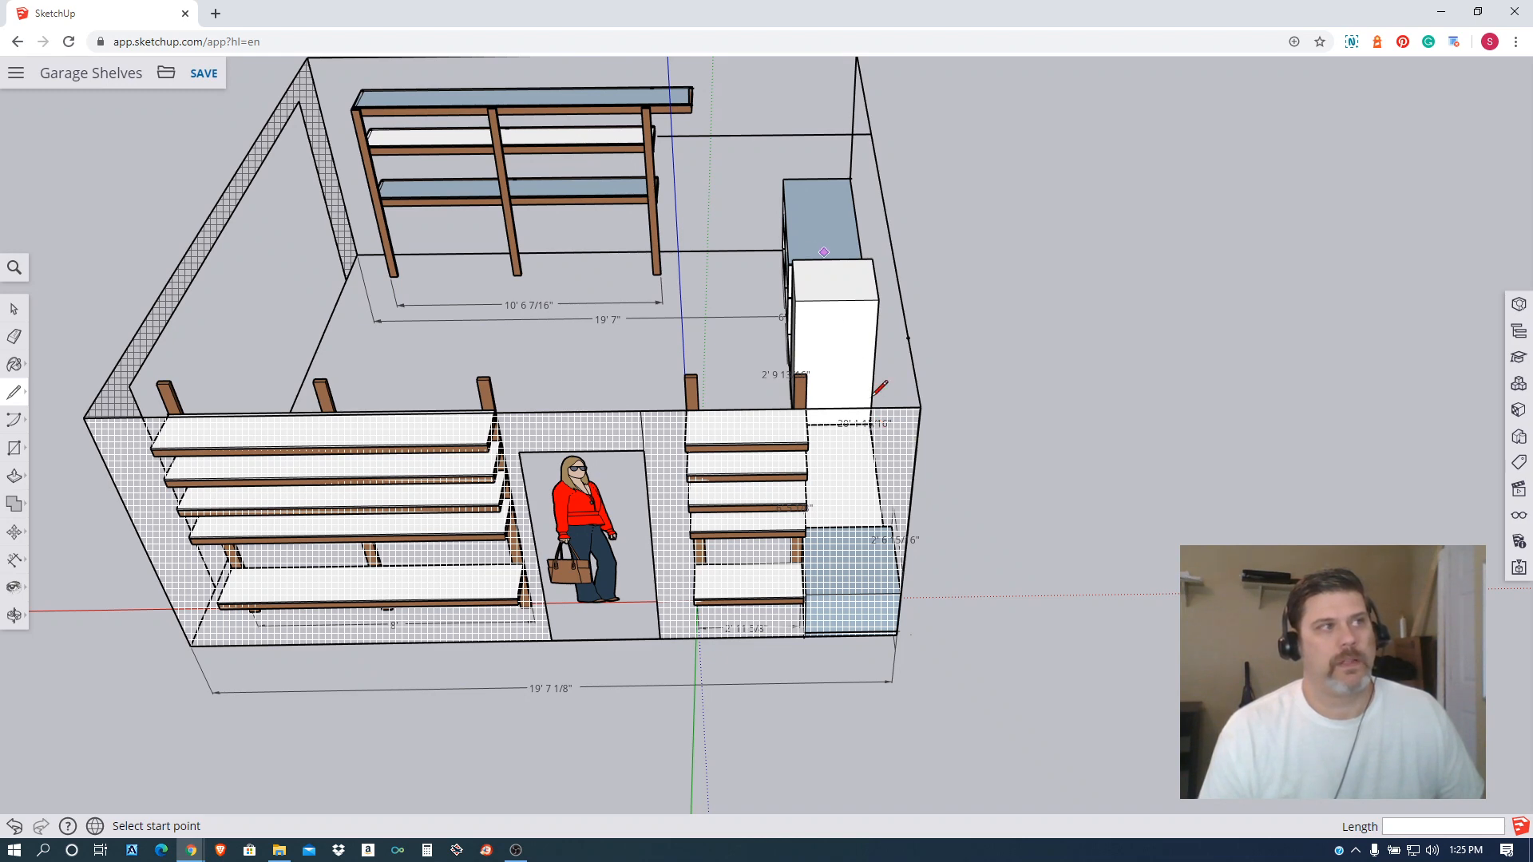
middle_click_drag(830, 317, 802, 427)
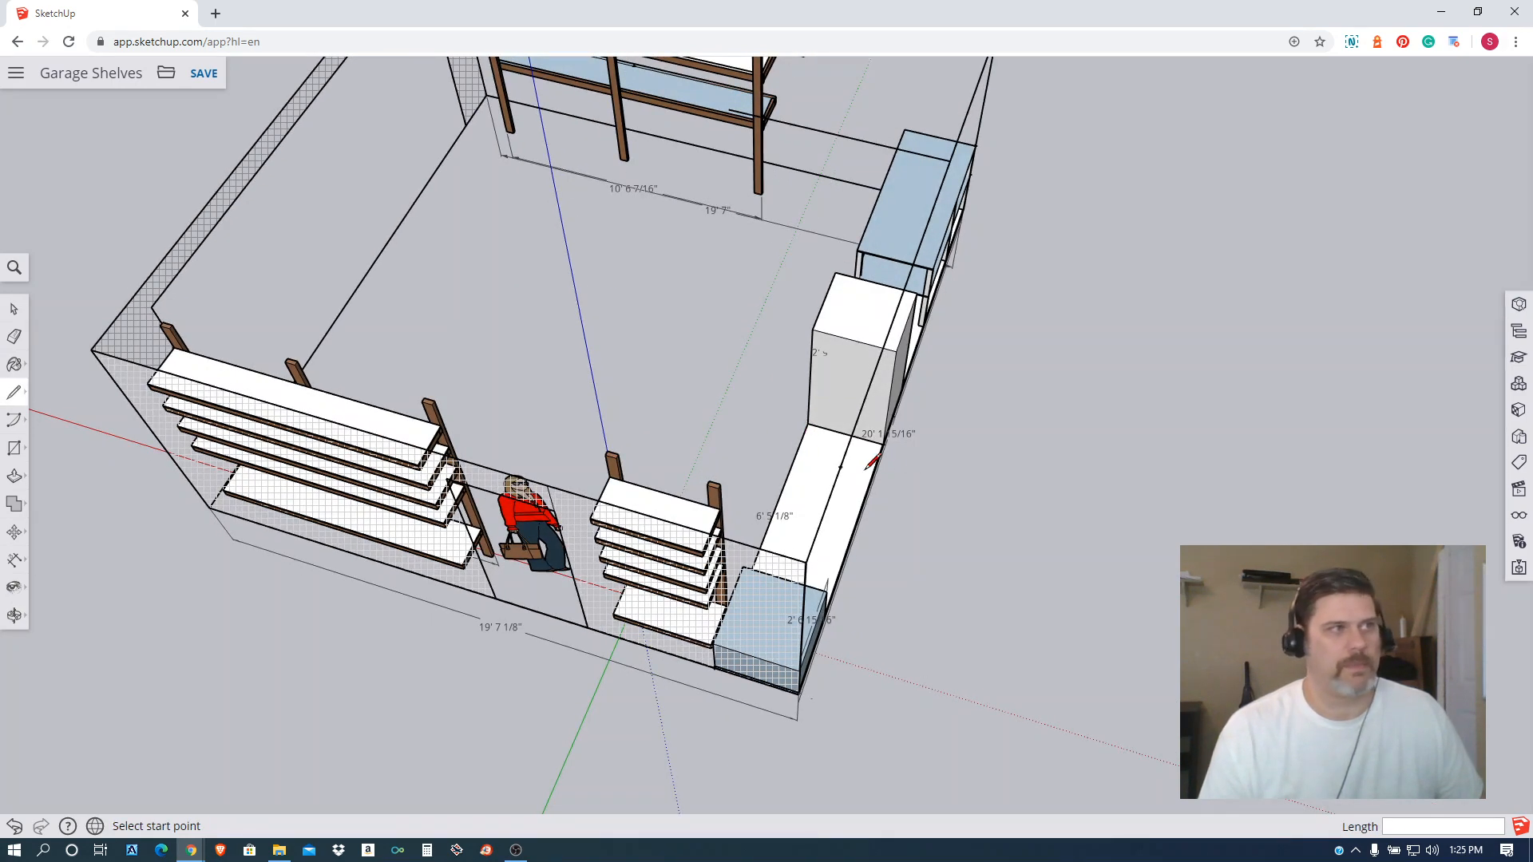
middle_click_drag(870, 604, 982, 319)
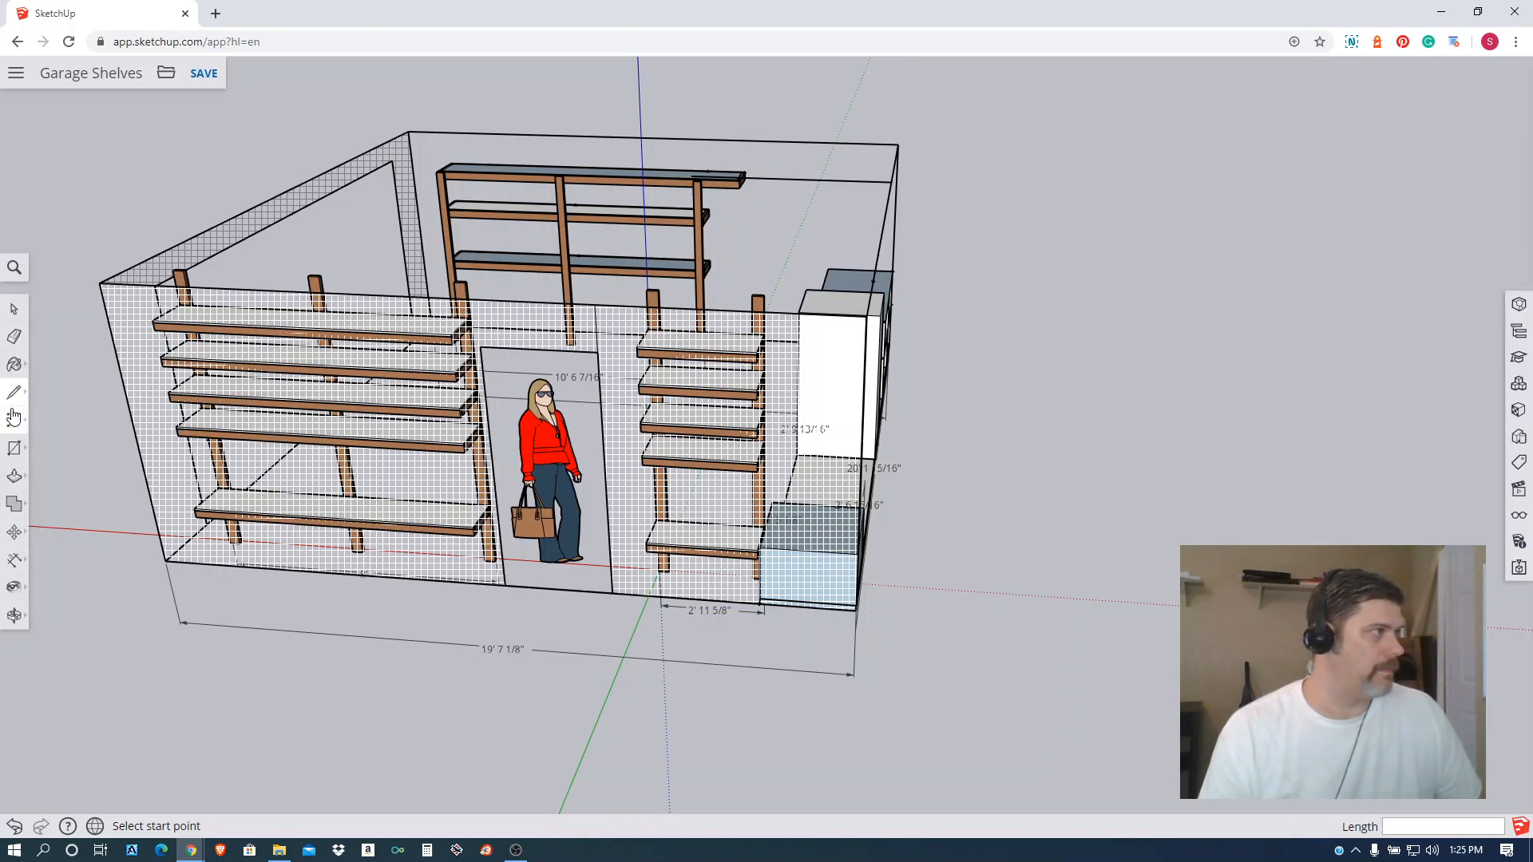
Switch to the Dimension tool and bring the blue box's bottom edge along the door wall into close view.
left_click(18, 535)
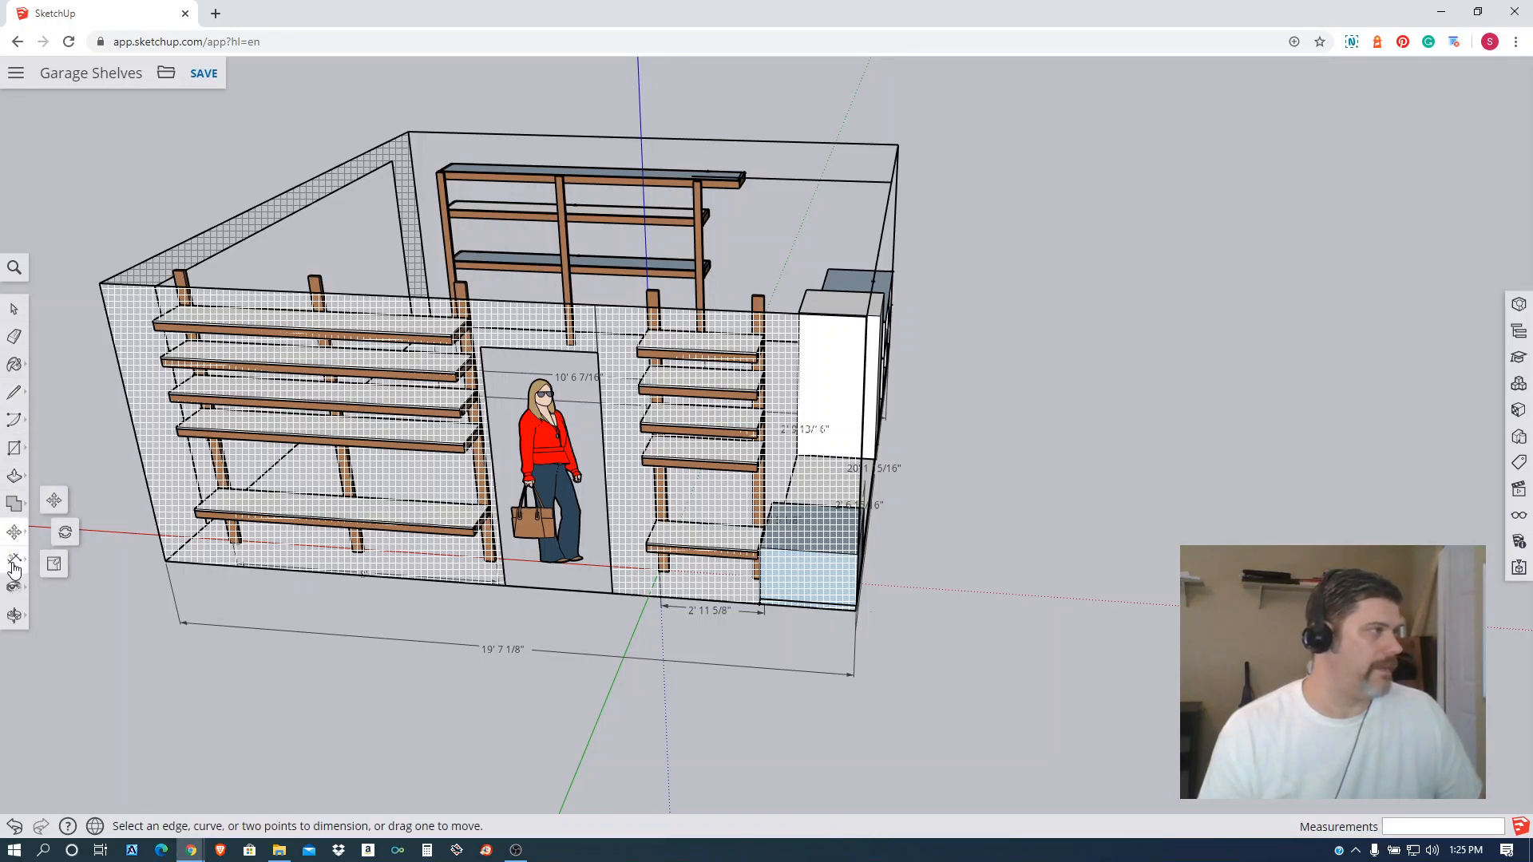
left_click(14, 561)
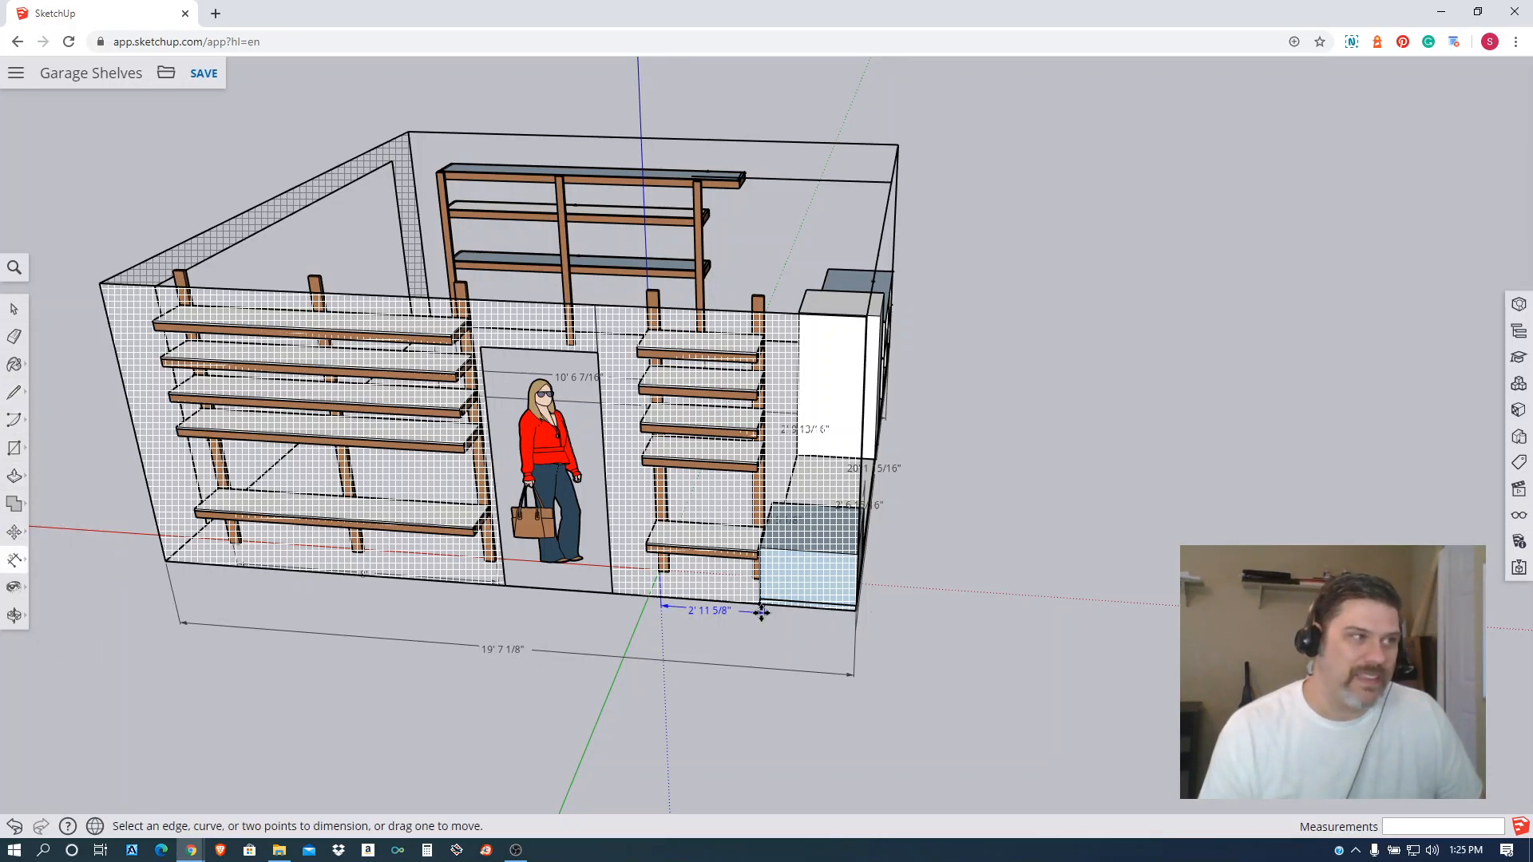
middle_click_drag(805, 582, 815, 502)
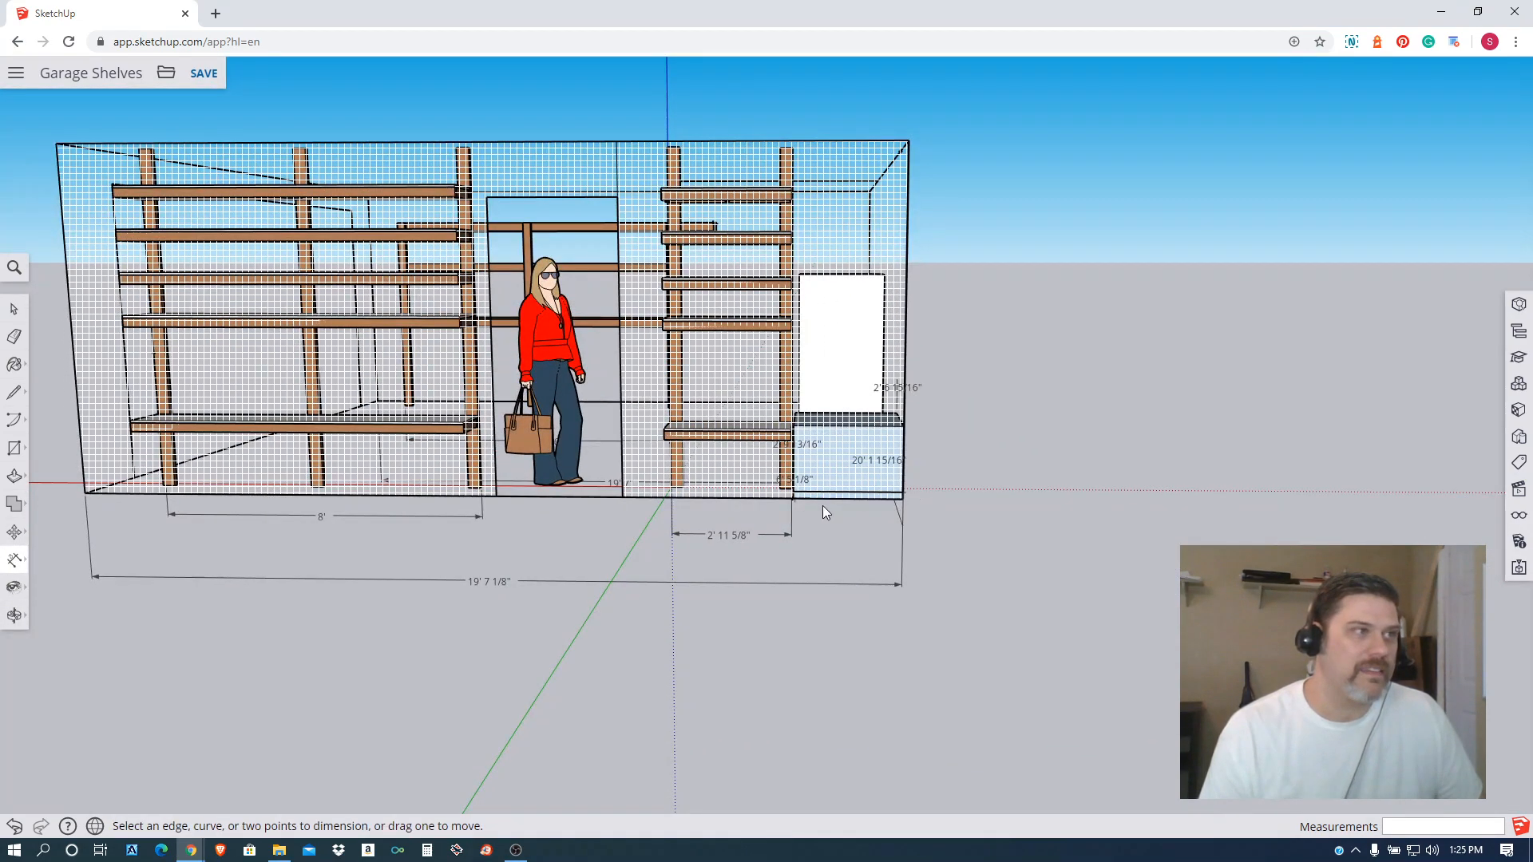
scroll(818, 507, "up", 3)
scroll(816, 513, "up", 2)
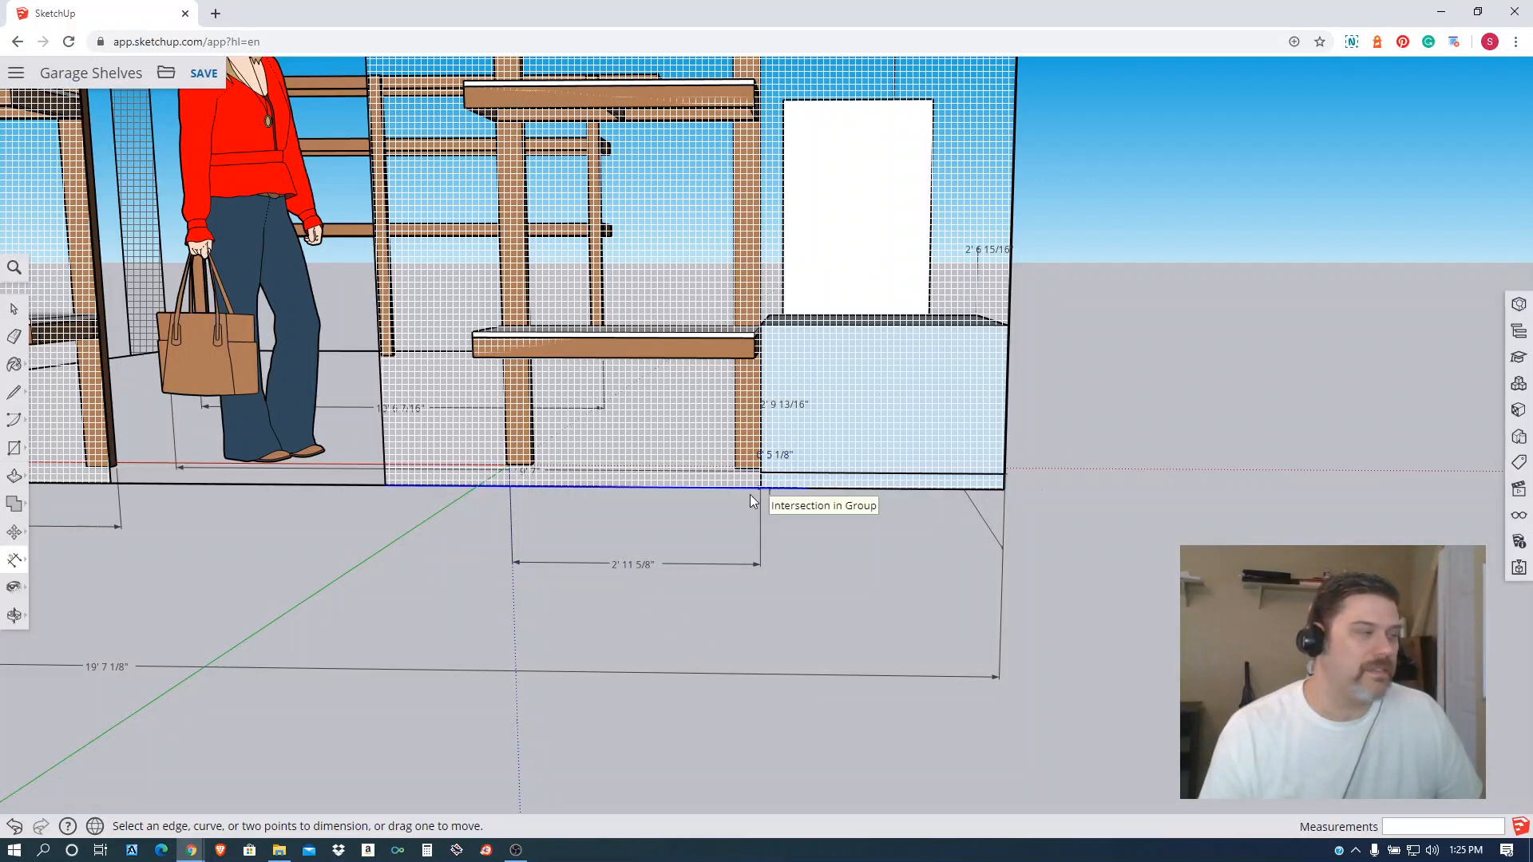
left_click(1003, 495)
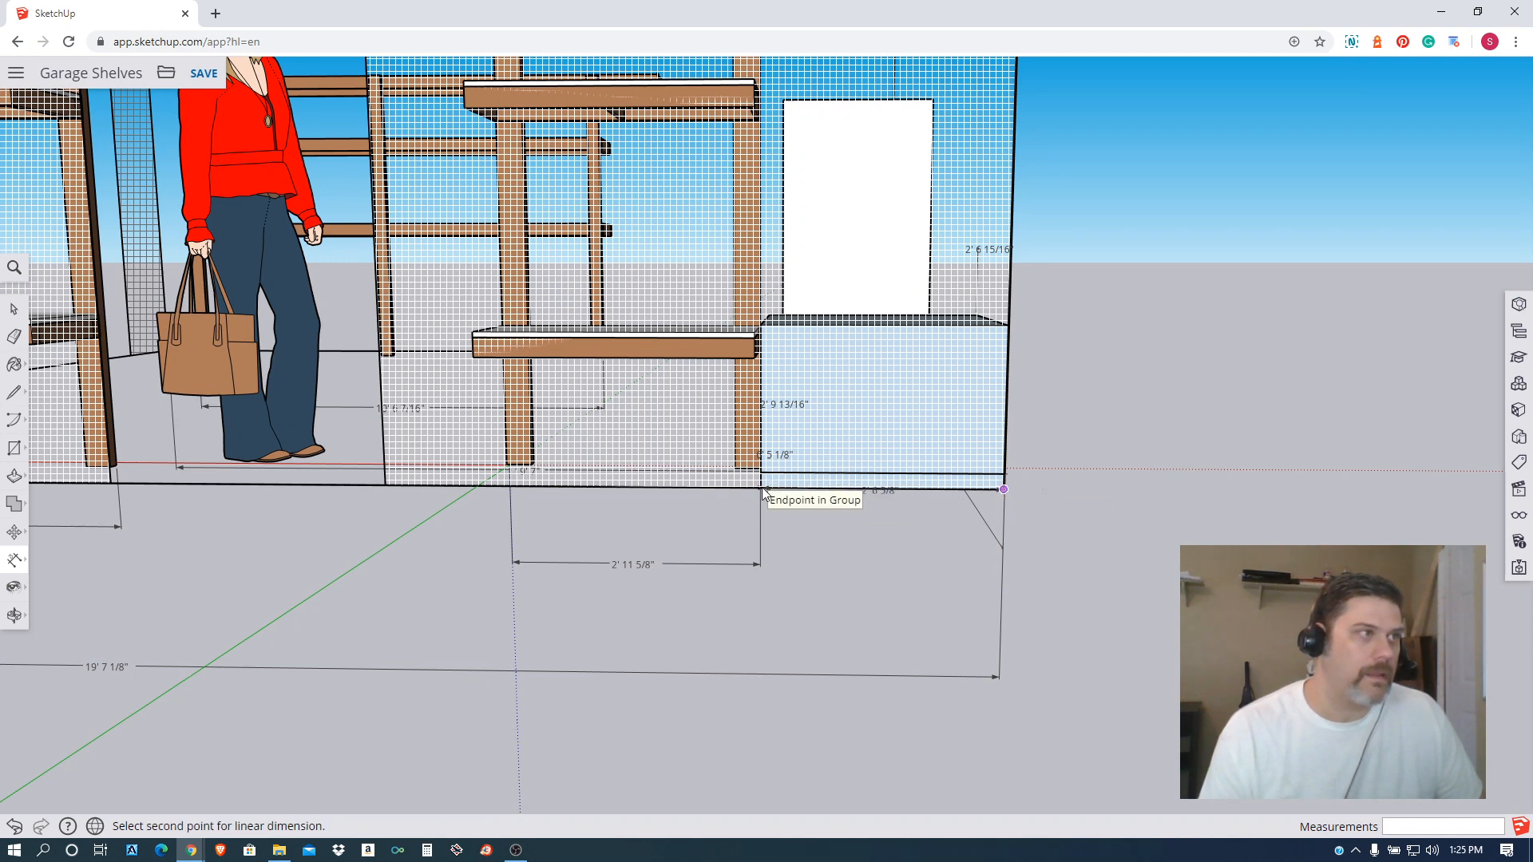
scroll(760, 491, "up", 3)
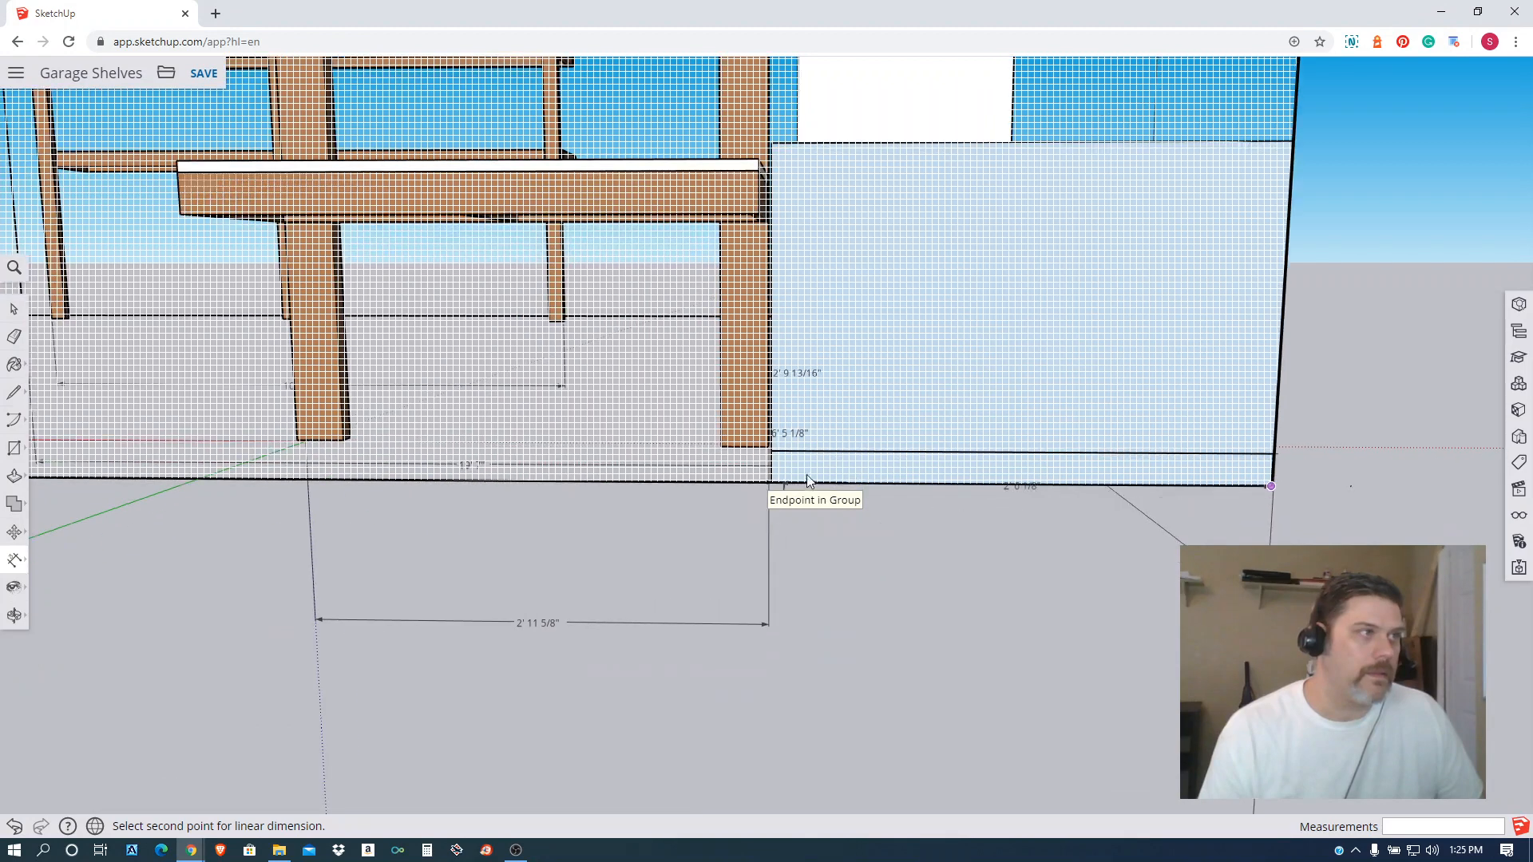
middle_click_drag(774, 483, 875, 471)
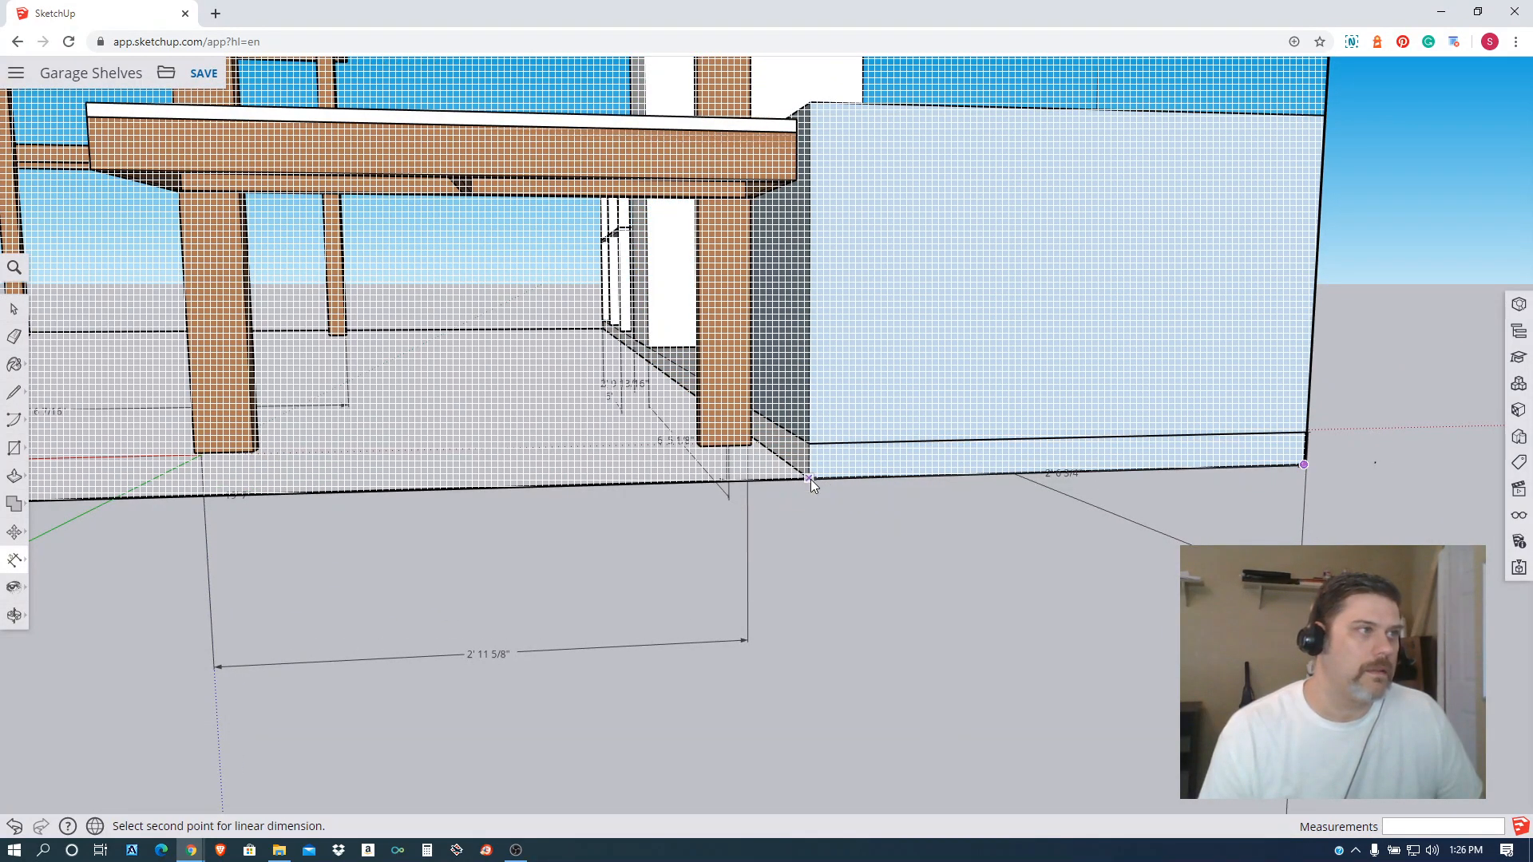
scroll(812, 478, "up", 2)
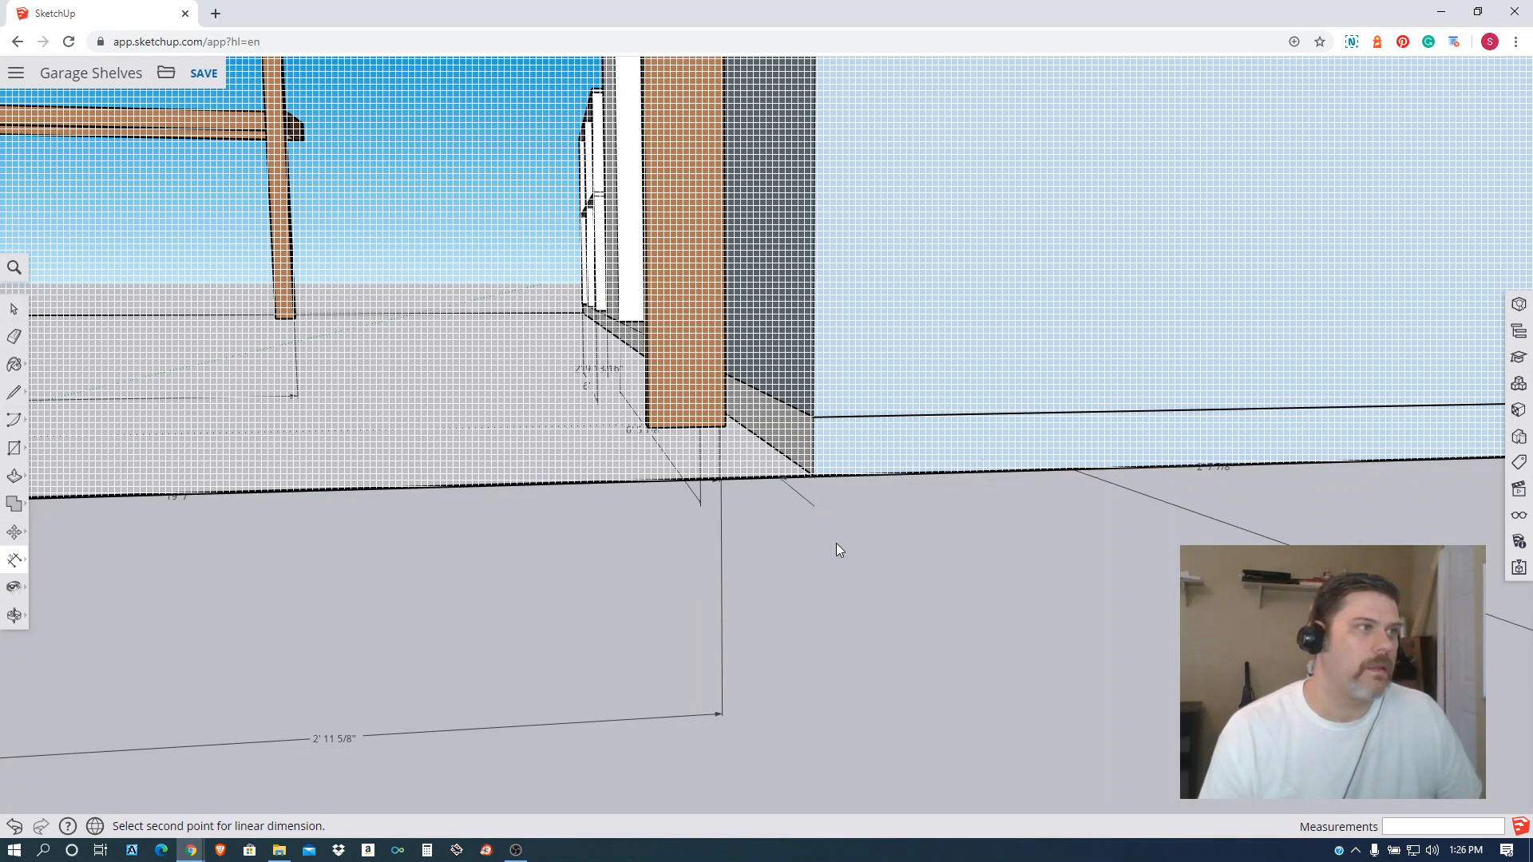
key("Escape")
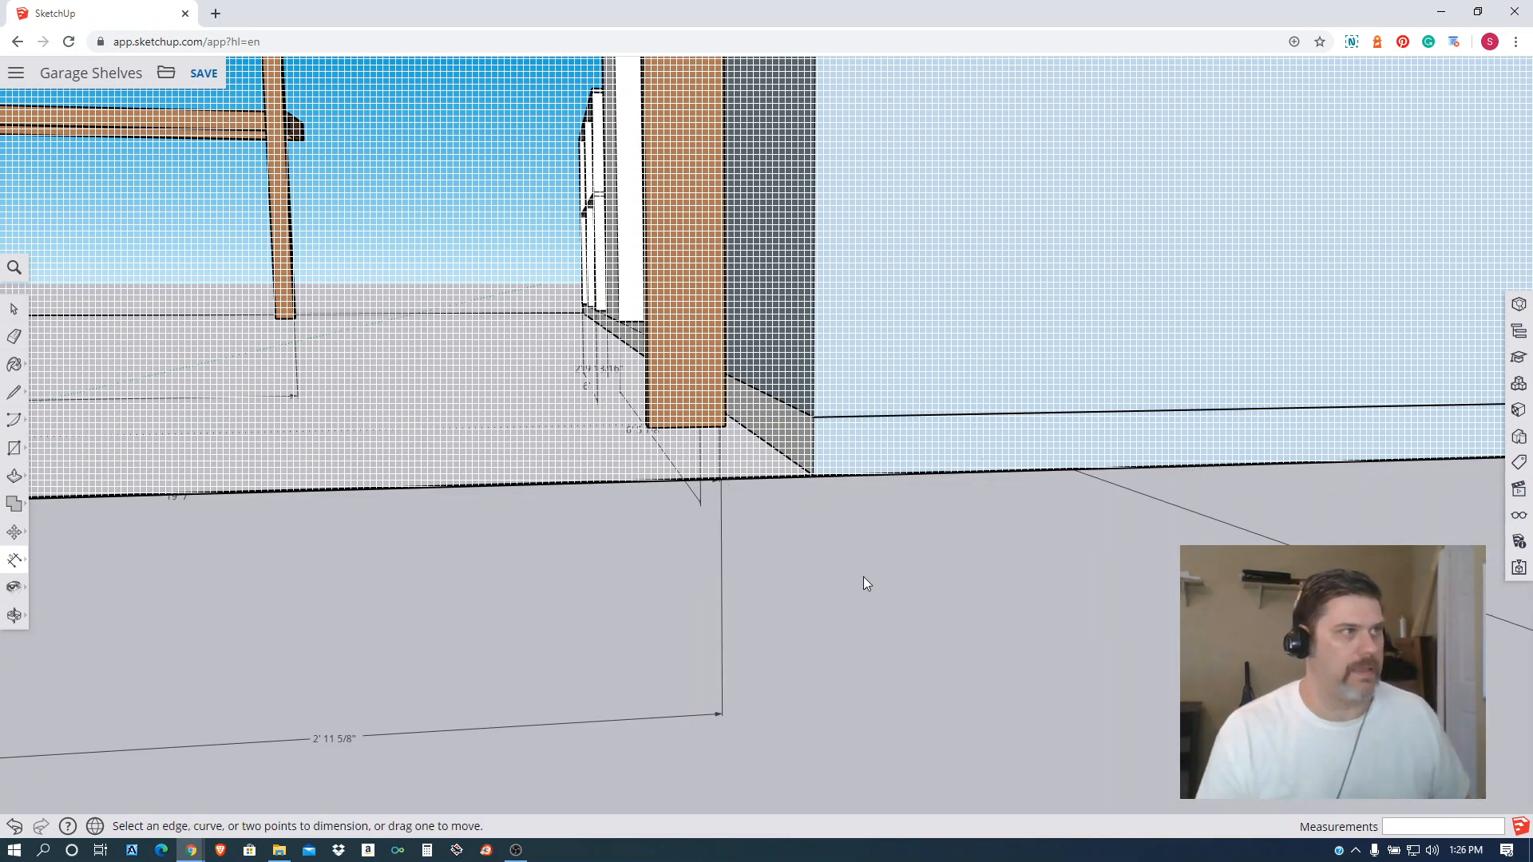
Dimension the blue box's bottom edge along the door wall from corner to corner, placing the dimension below the box.
scroll(862, 524, "up", 2)
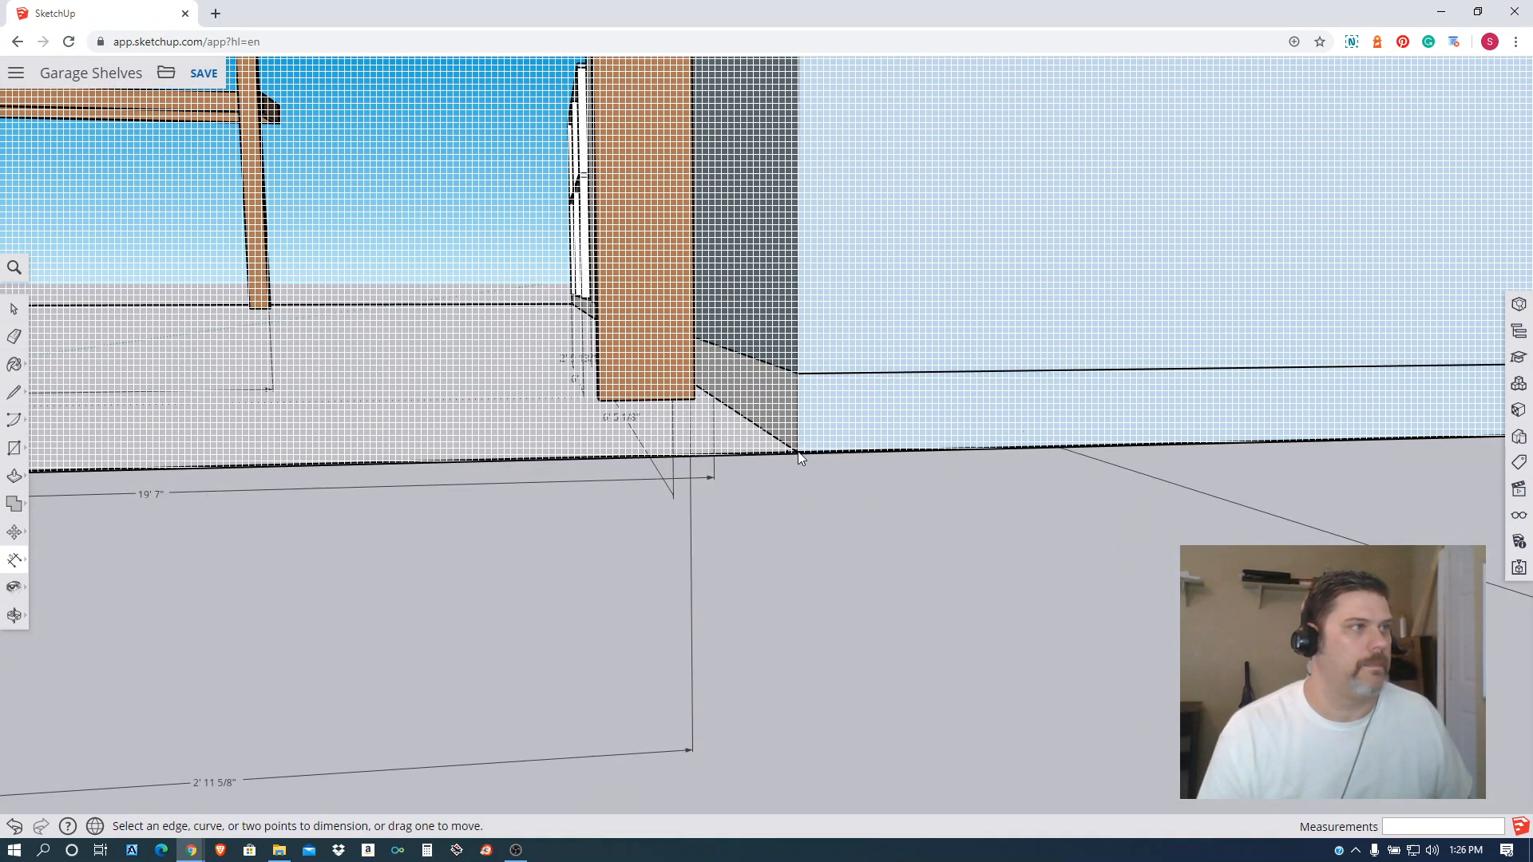
middle_click_drag(910, 506, 800, 439)
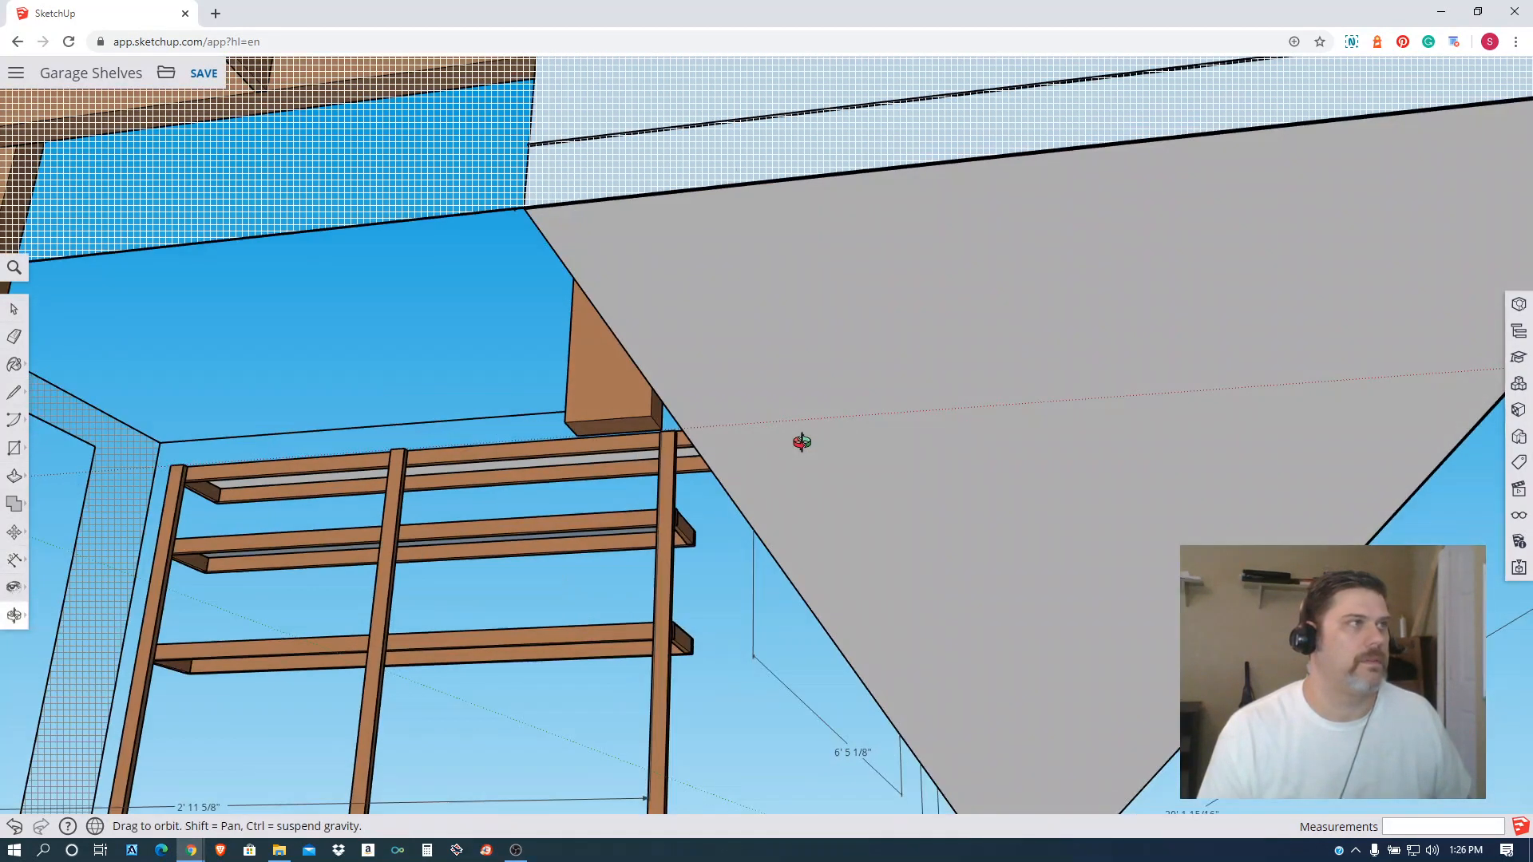
scroll(942, 432, "down", 3)
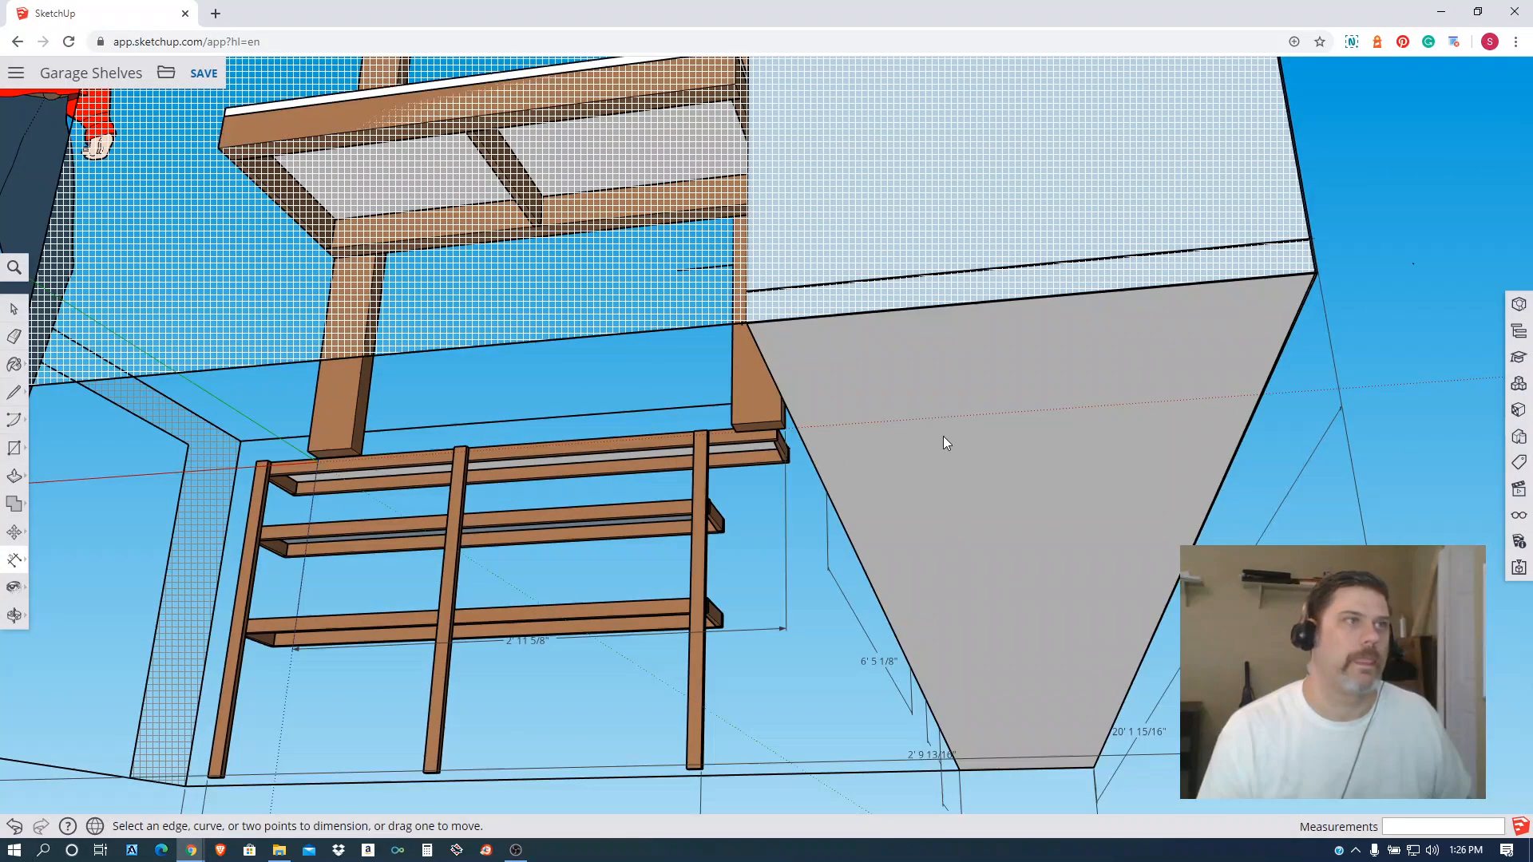
left_click(747, 323)
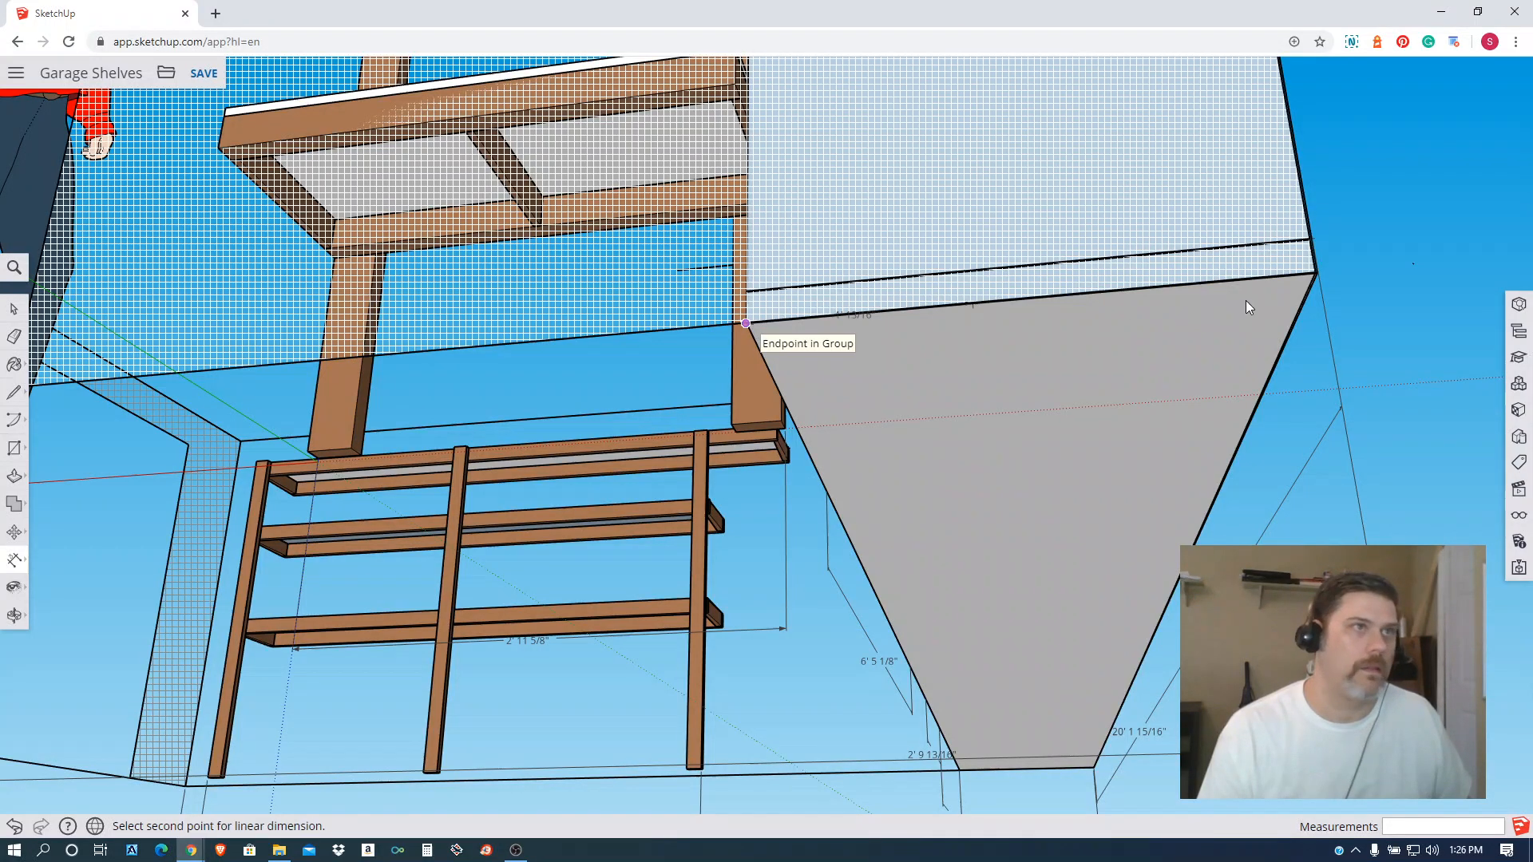
left_click(1314, 273)
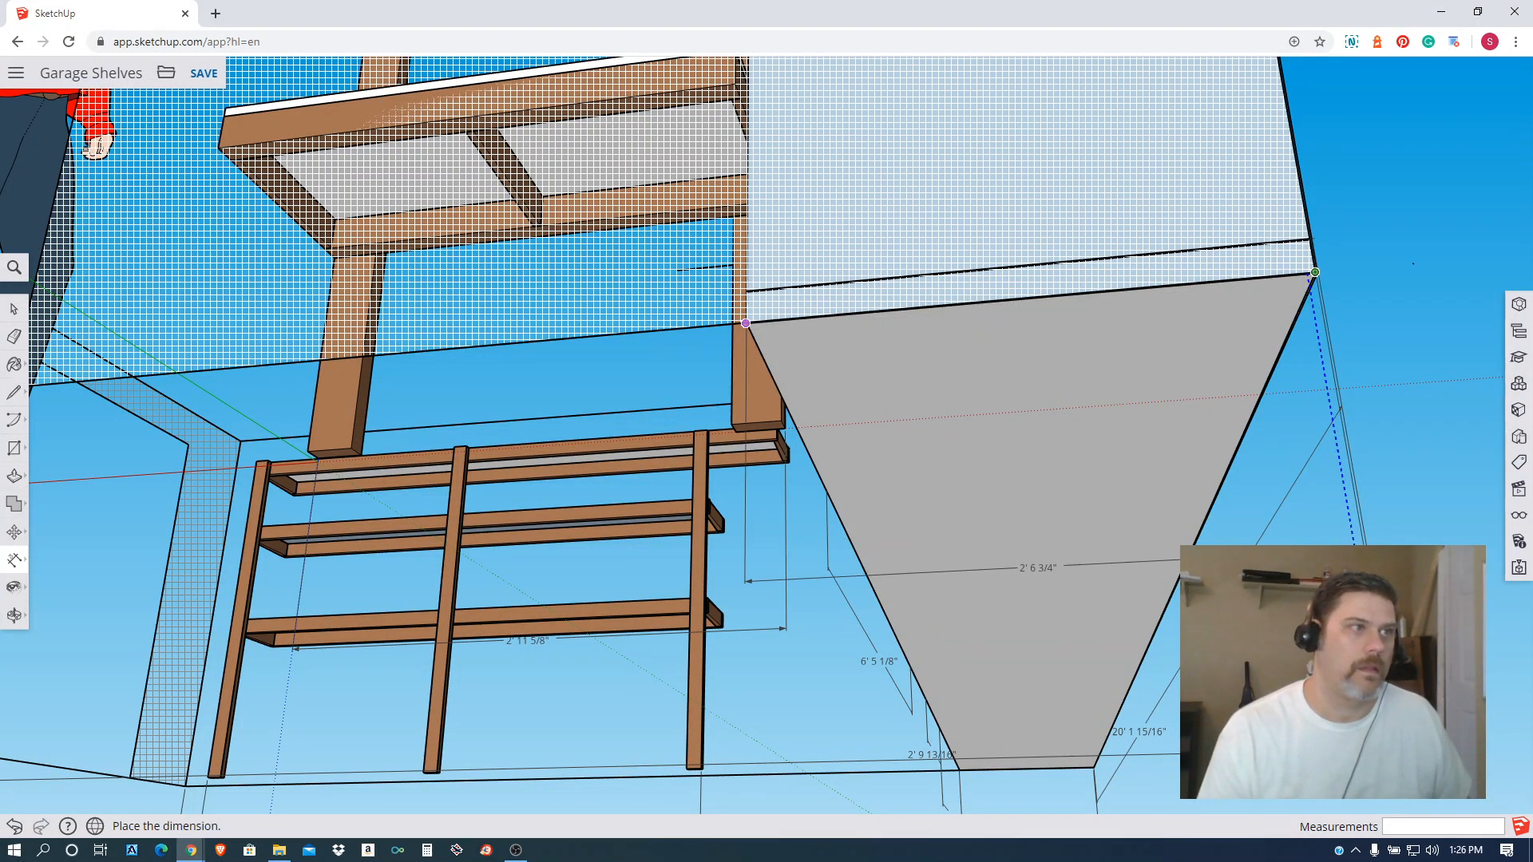
left_click(1307, 520)
Review the dimensions around the blue box, tall cabinet, workbench and shelving units from several sides of the room.
middle_click_drag(1307, 519, 1038, 564)
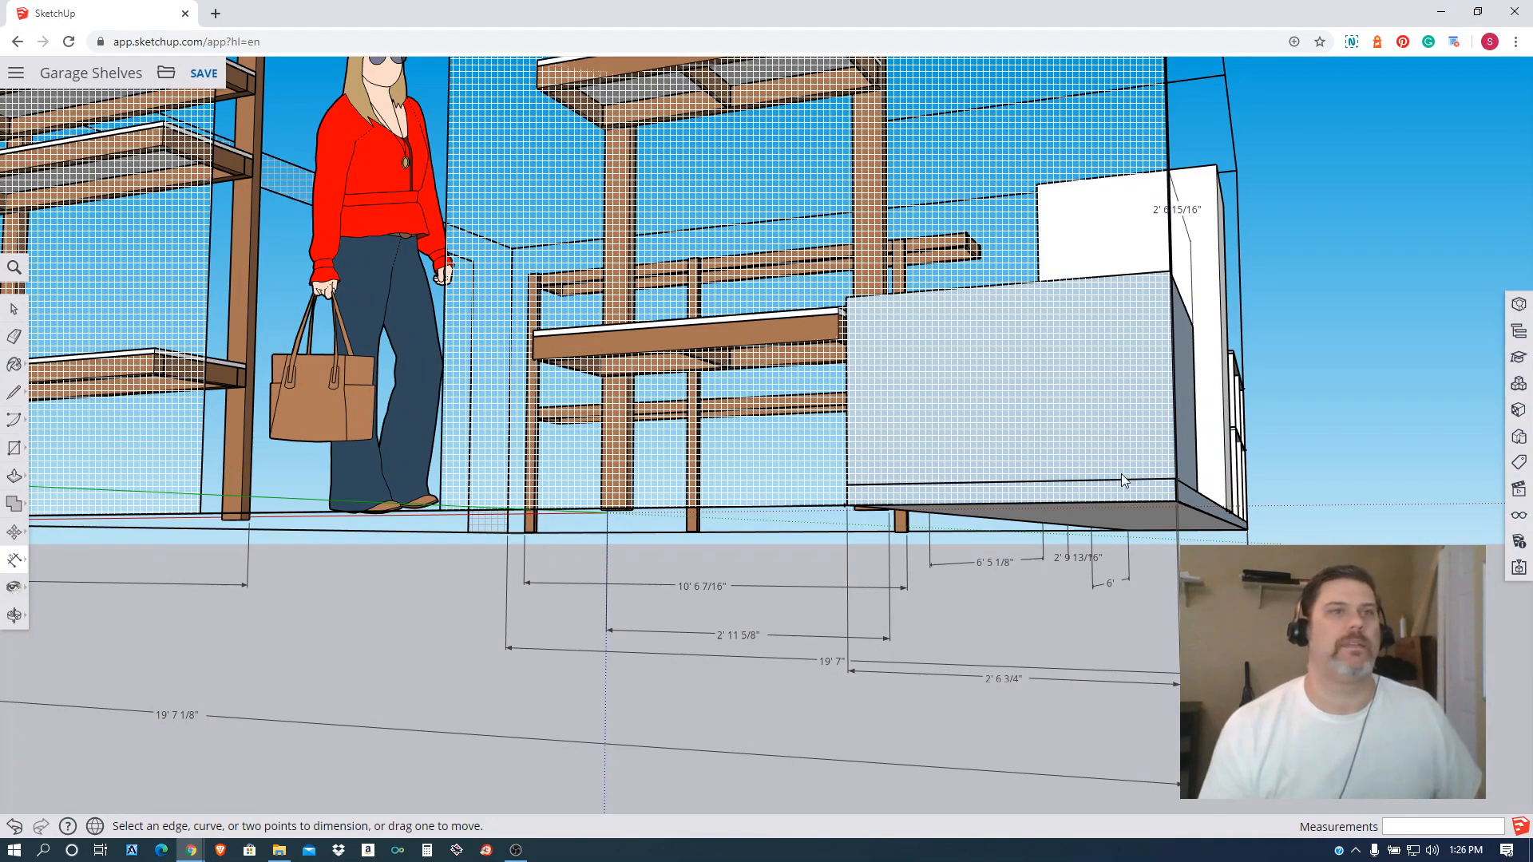
scroll(1121, 474, "down", 5)
middle_click_drag(1121, 474, 862, 405)
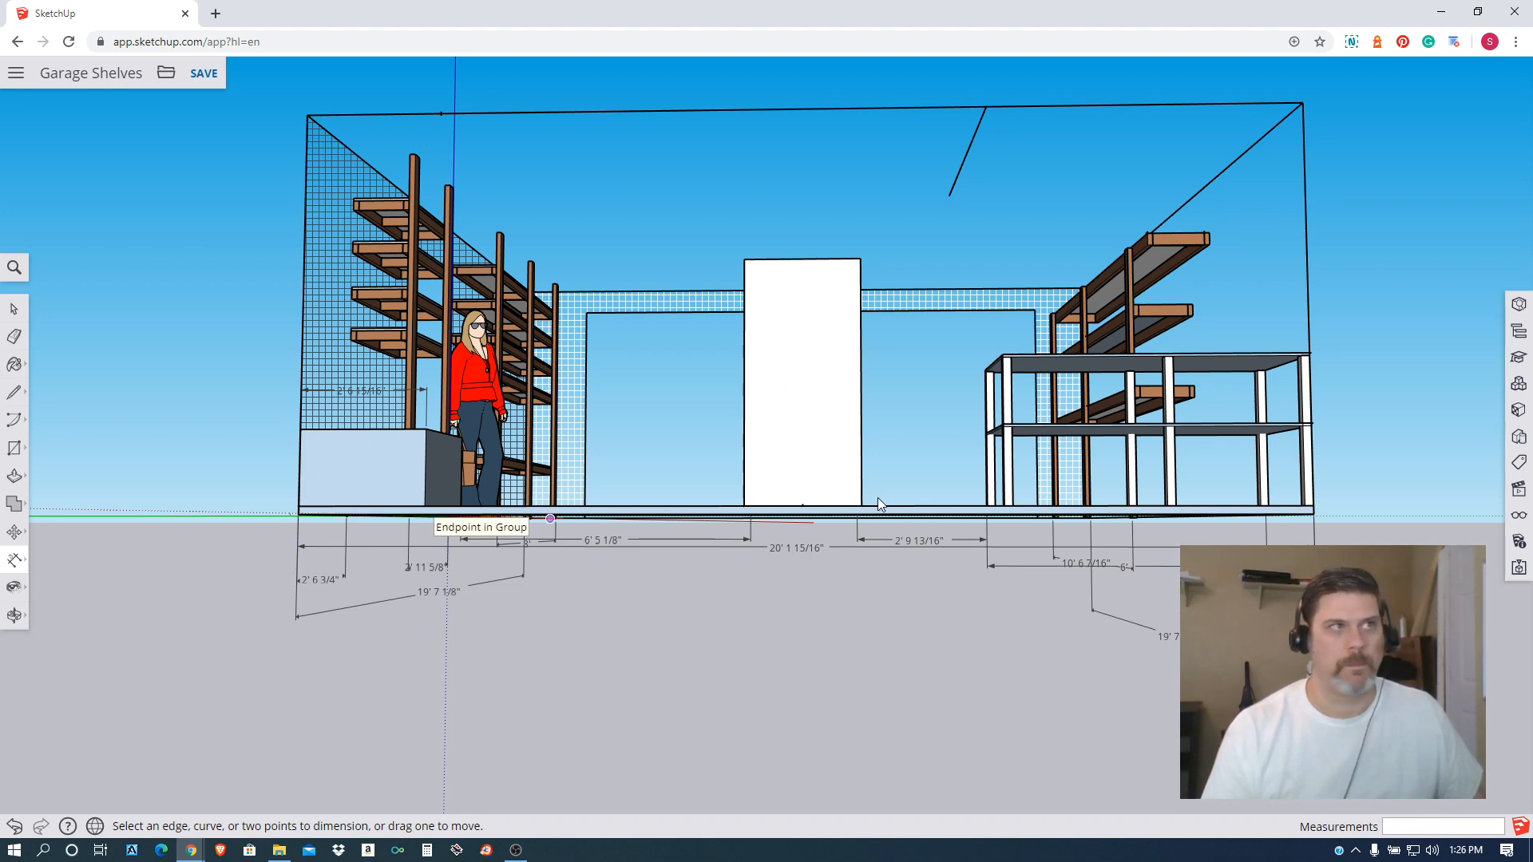
middle_click_drag(902, 484, 641, 633)
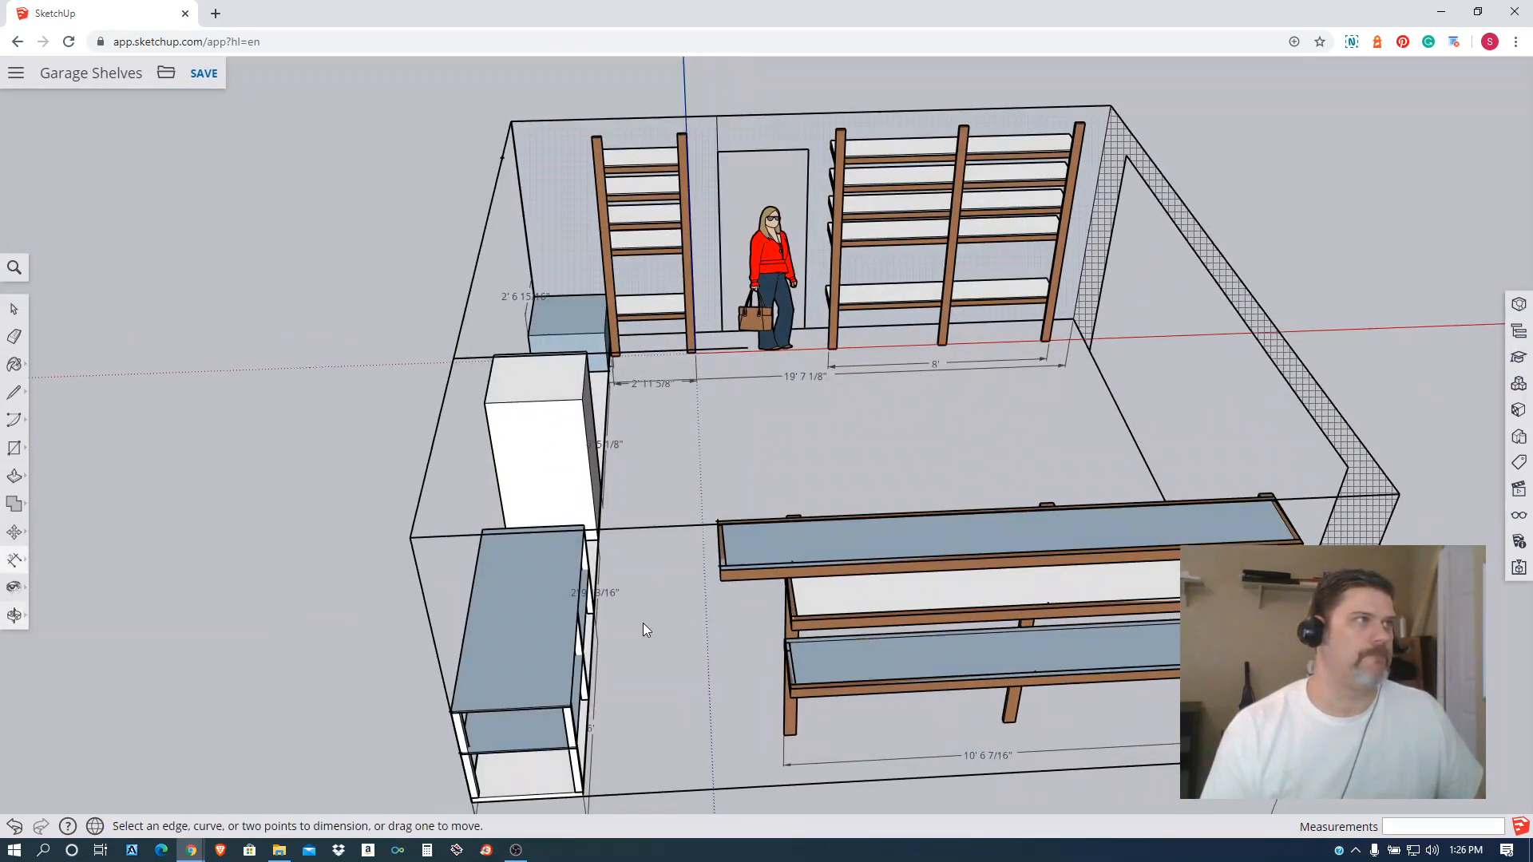
scroll(691, 463, "up", 5)
middle_click_drag(731, 447, 620, 383)
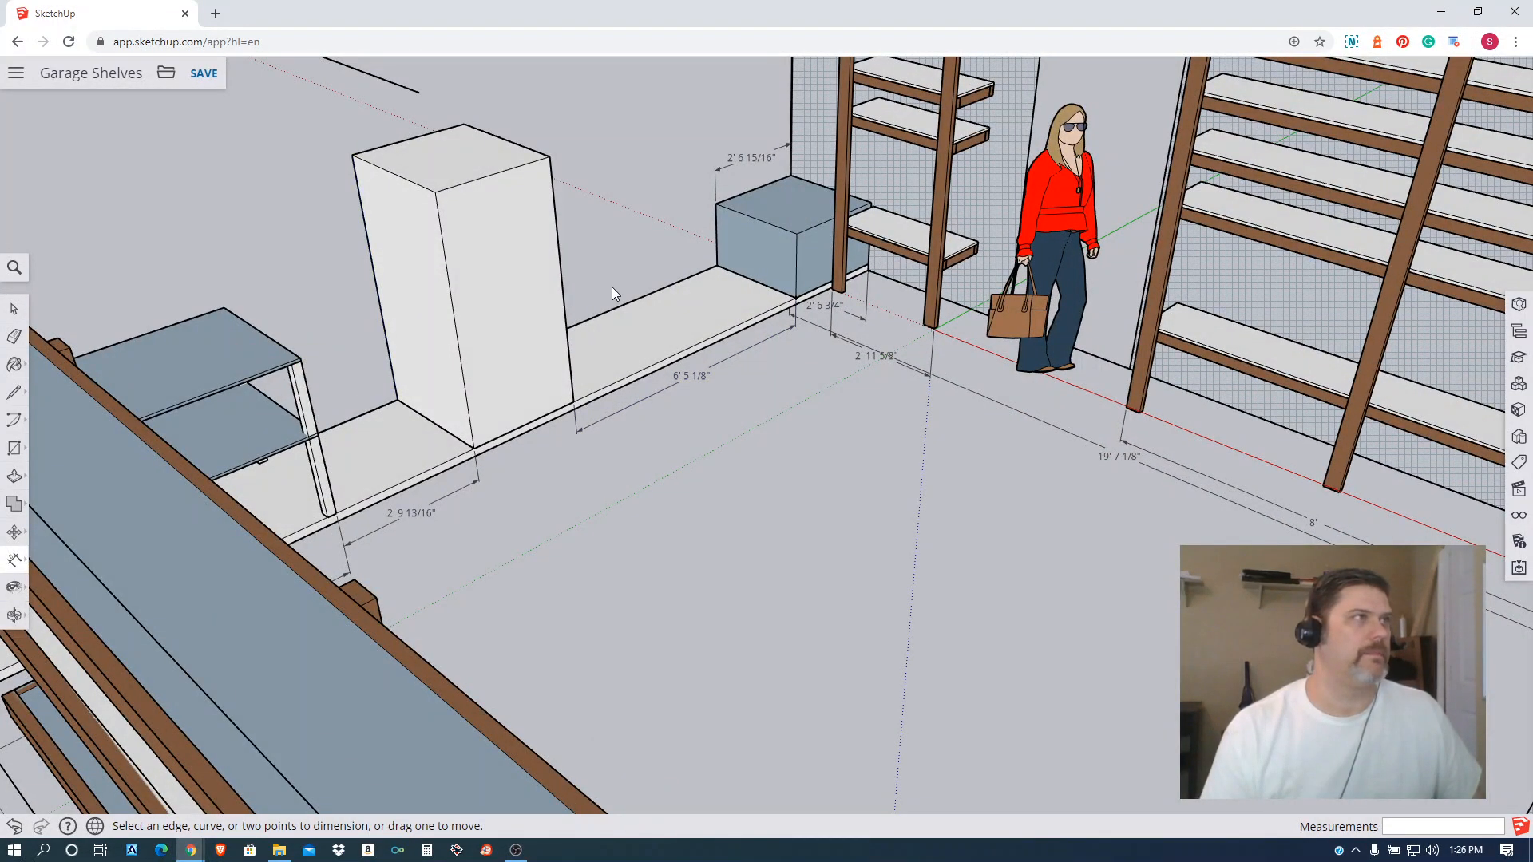
scroll(495, 167, "down", 3)
middle_click_drag(447, 196, 604, 369)
middle_click_drag(609, 295, 405, 361)
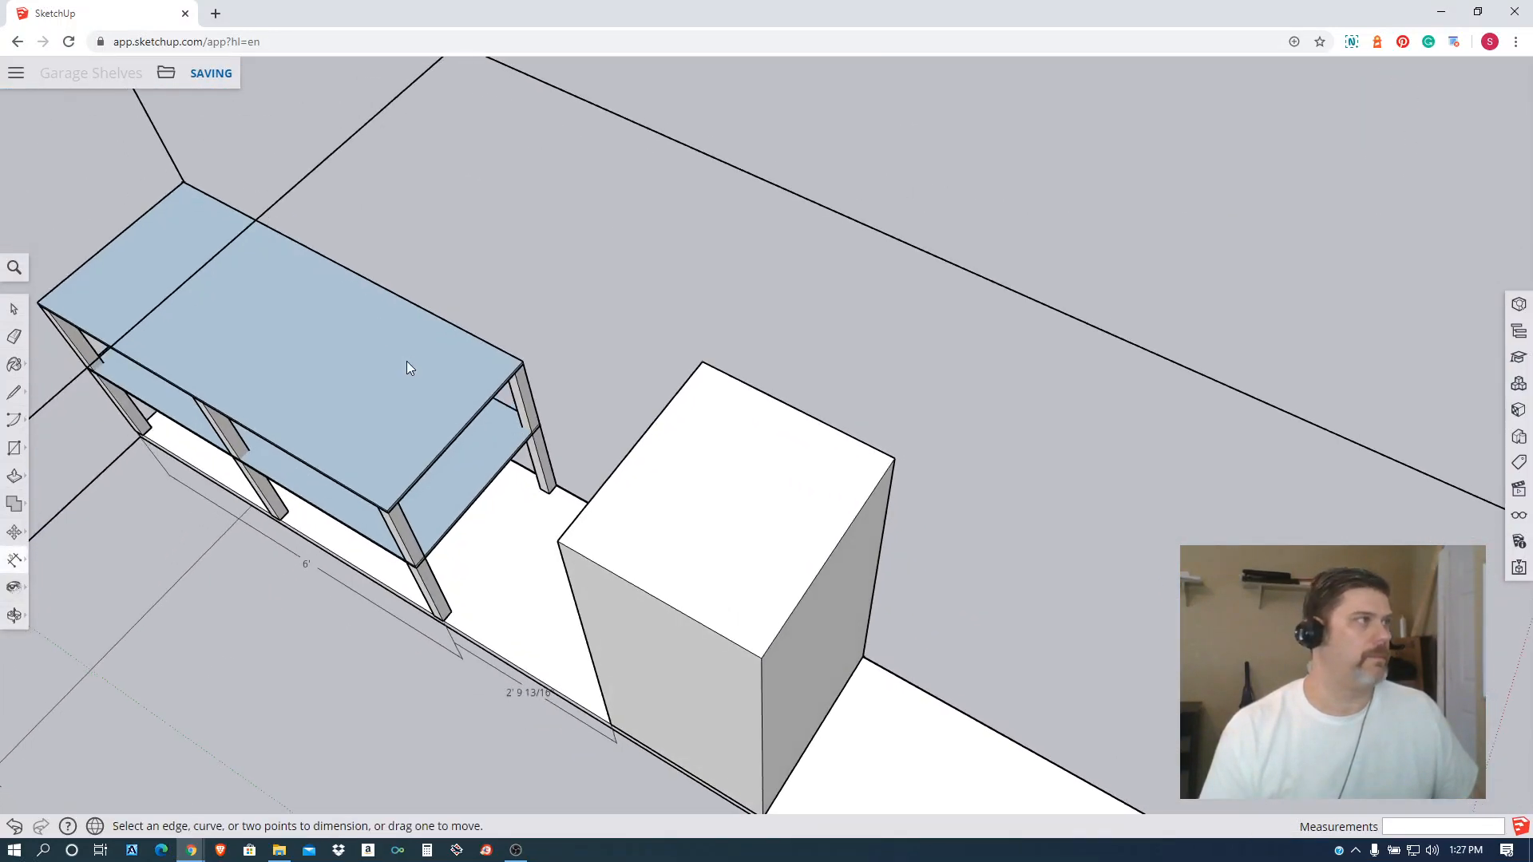
Draw a line up from the workbench top's front corner to the wall-top edge, and another along the green axis to the opposite wall.
scroll(406, 361, "down", 3)
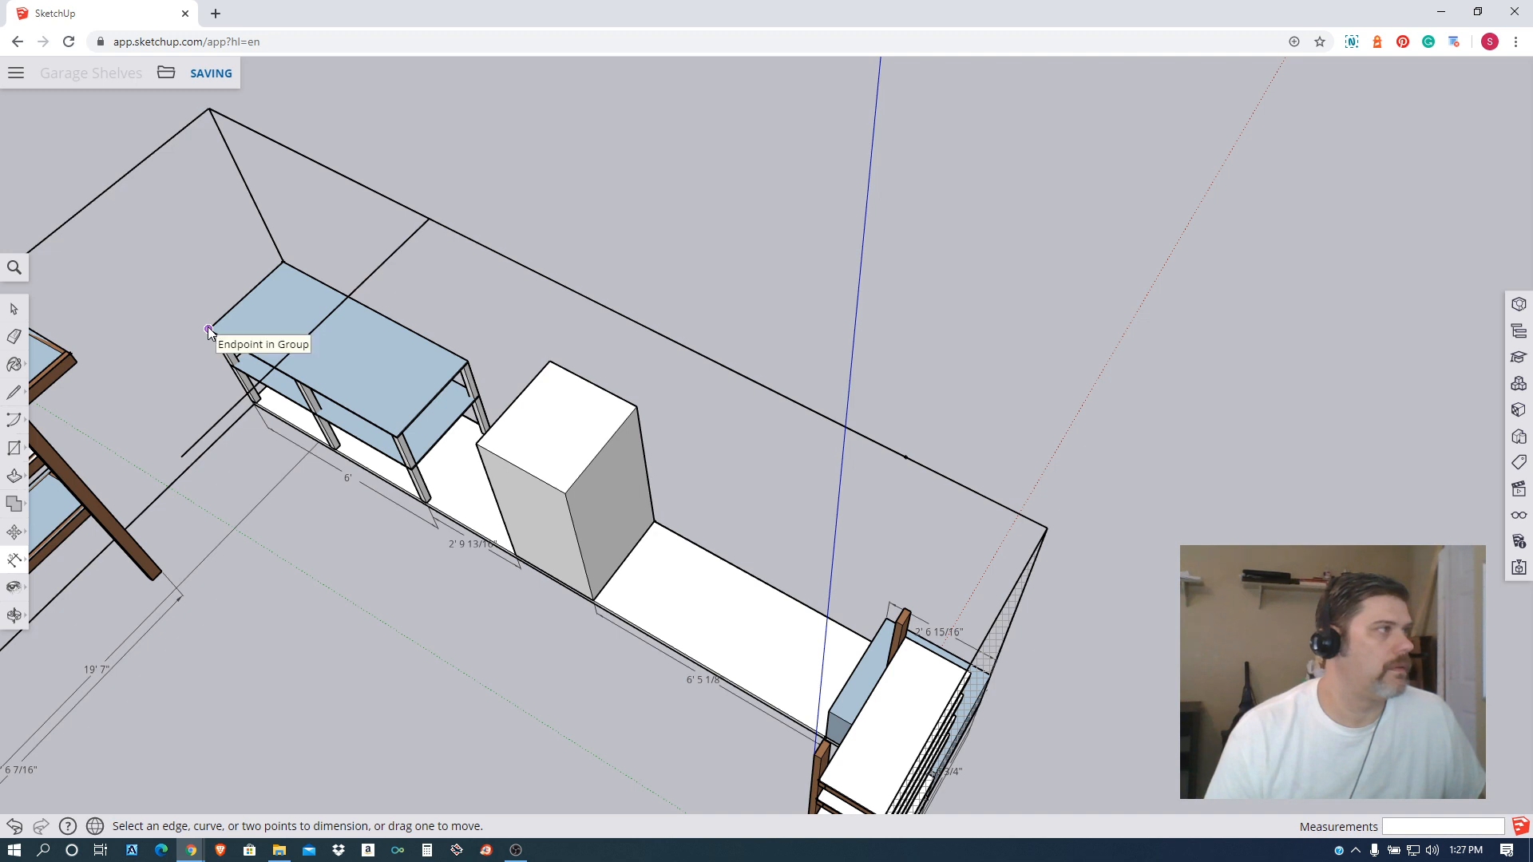
key("l")
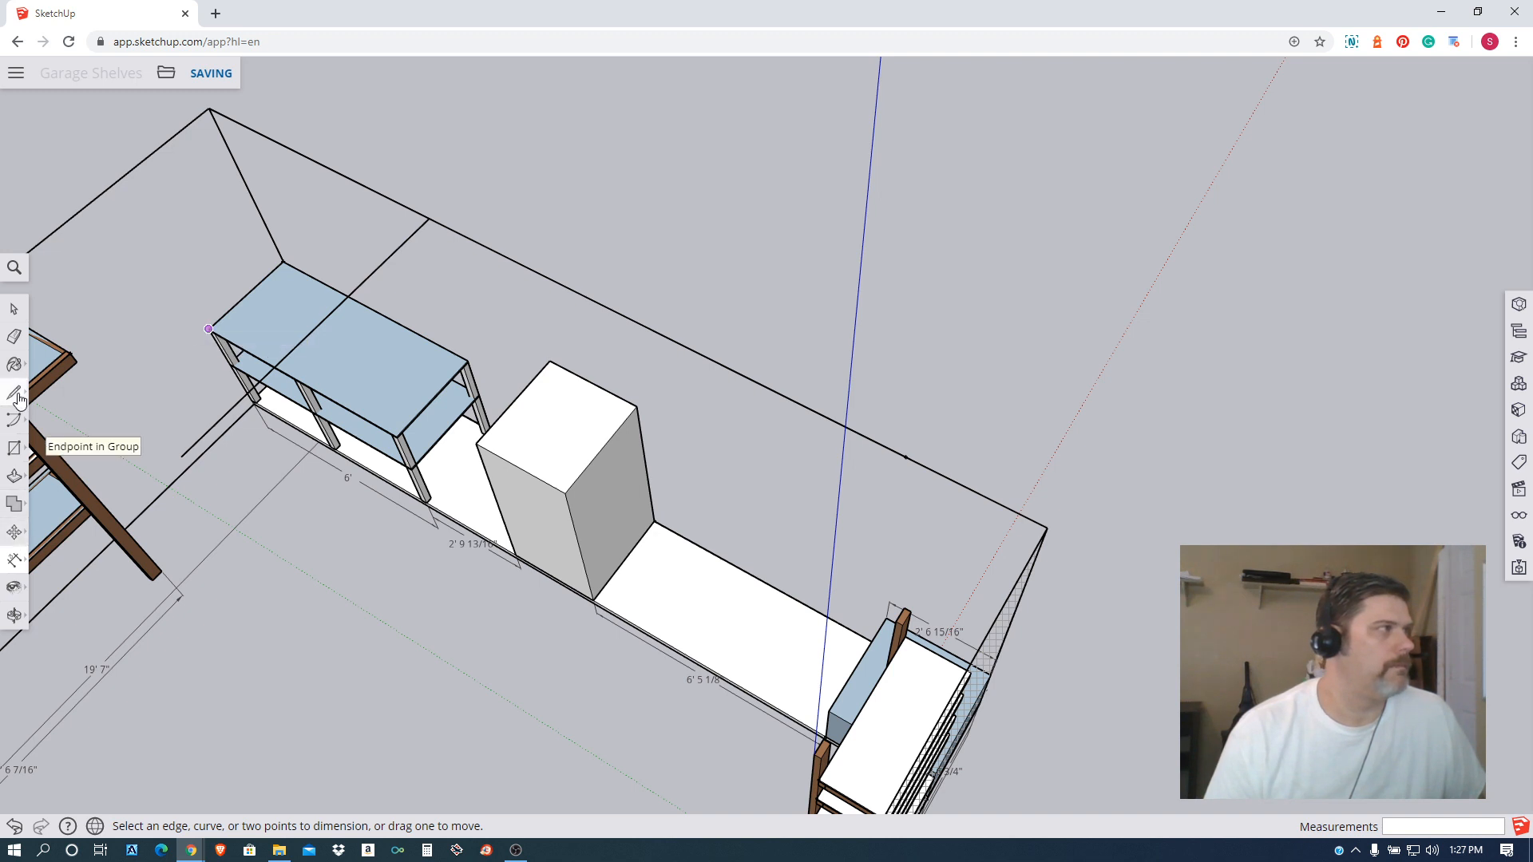
left_click(209, 328)
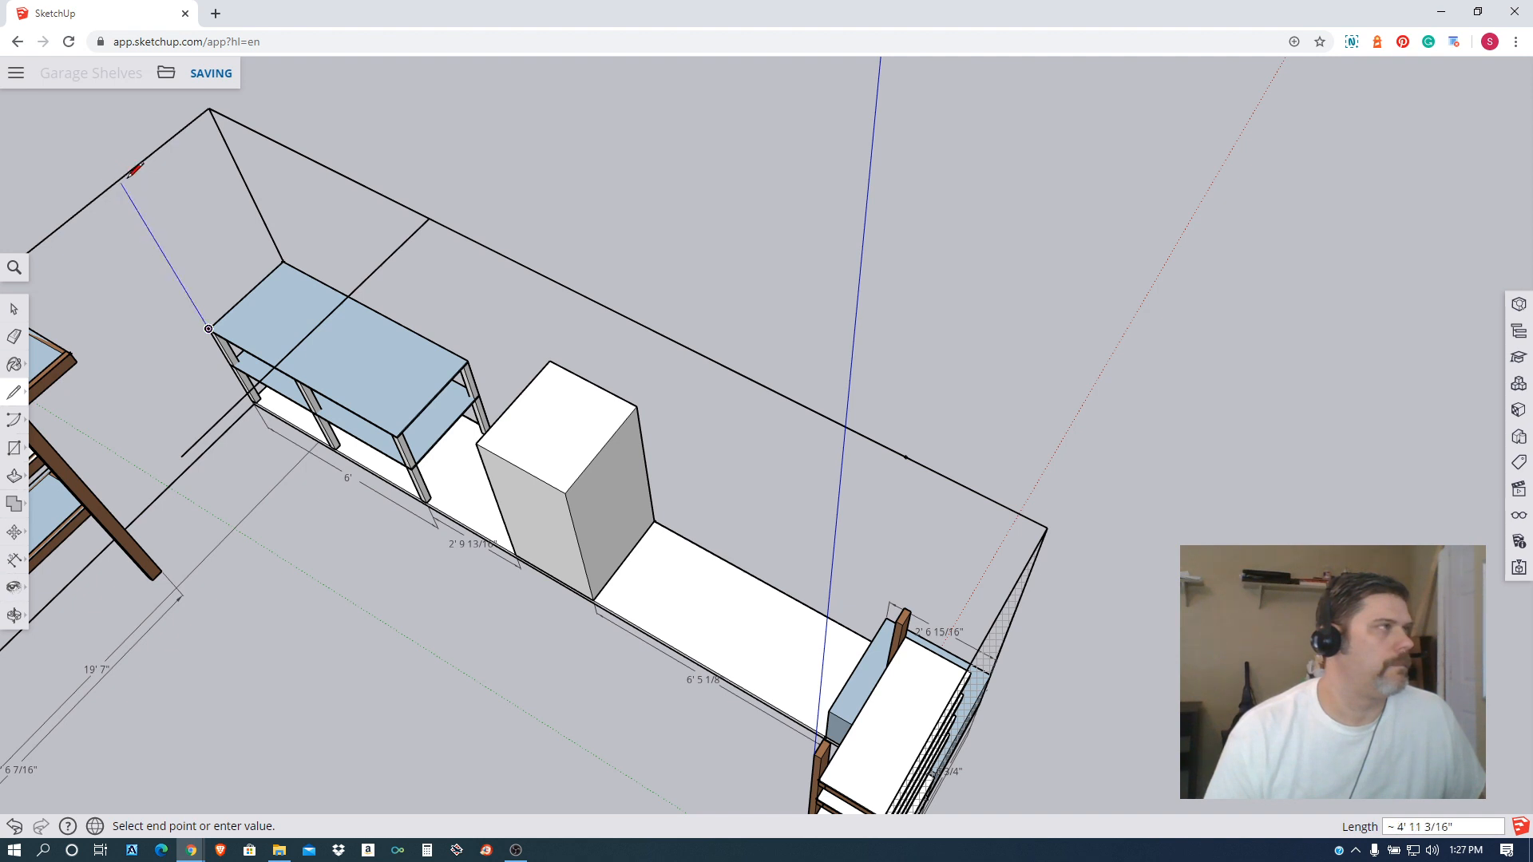
left_click(119, 179)
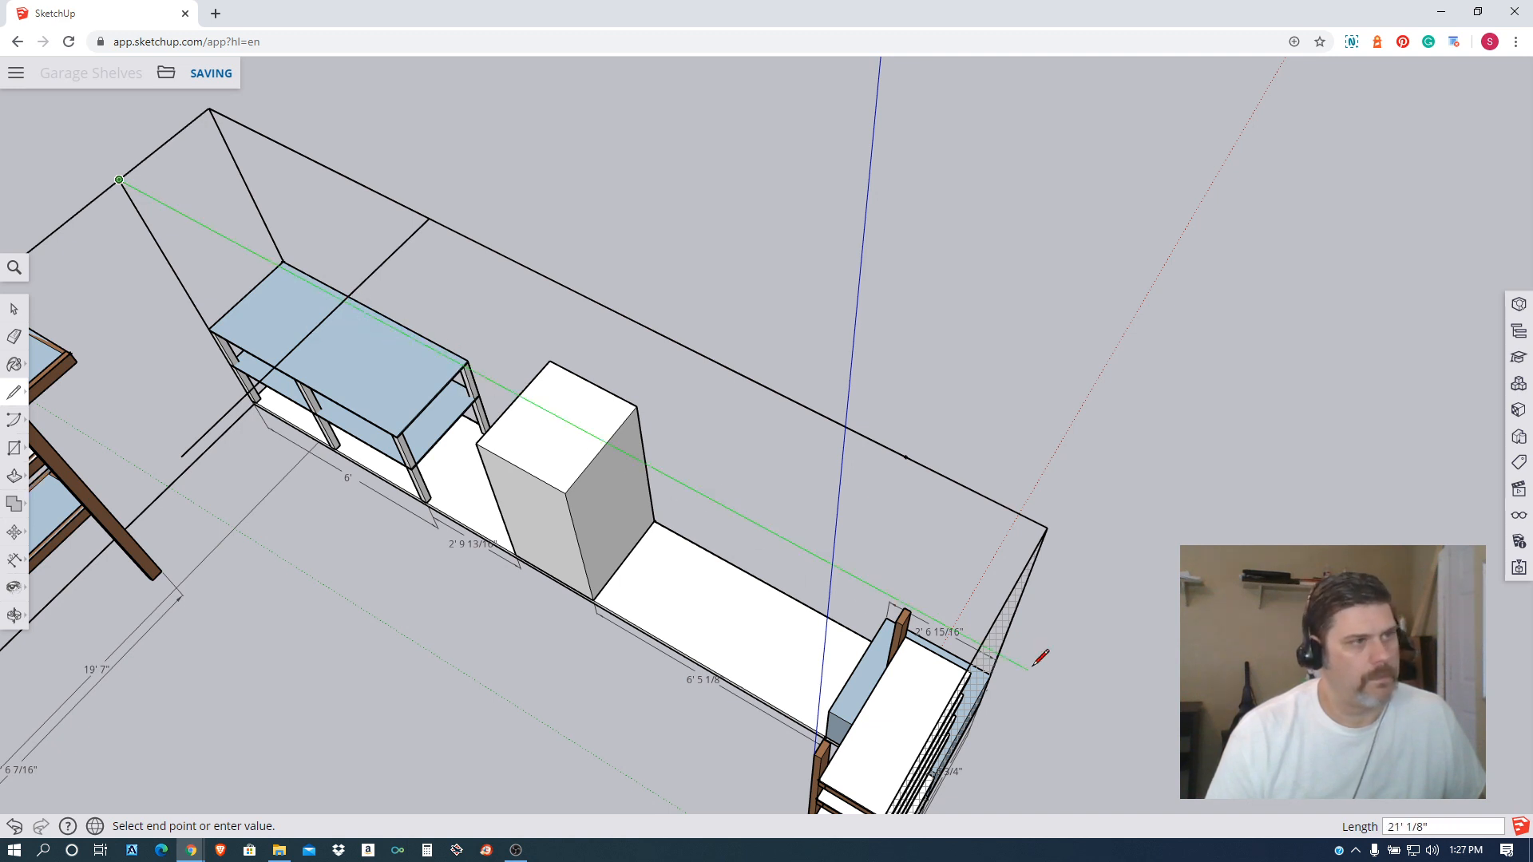
left_click(981, 645)
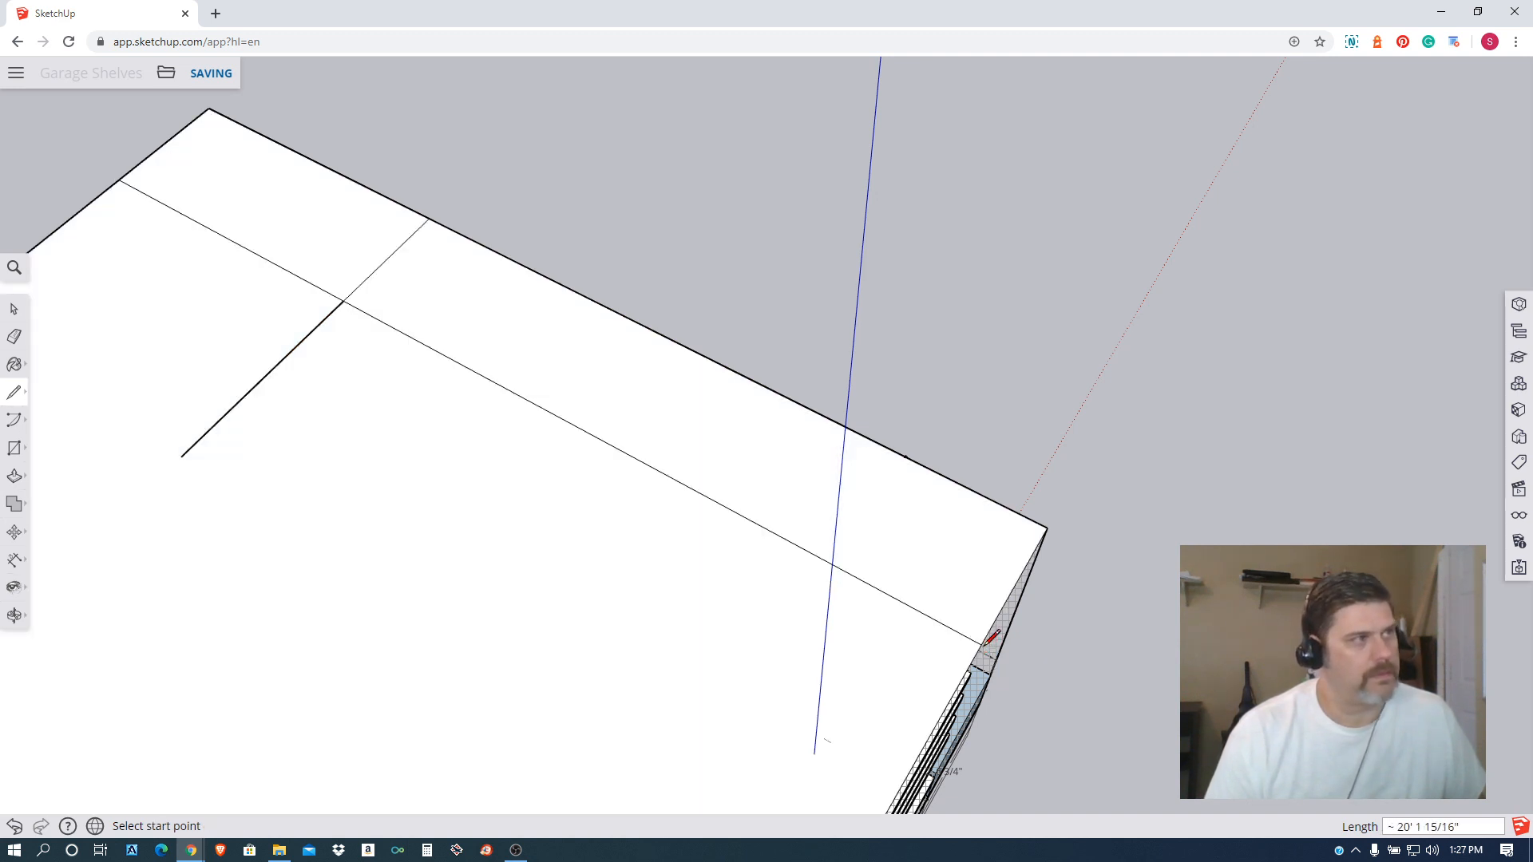
Delete the faces filled in at wall-top height, the line section overhanging past them and the long line bounding them.
key("space")
left_click(144, 342)
key("Delete")
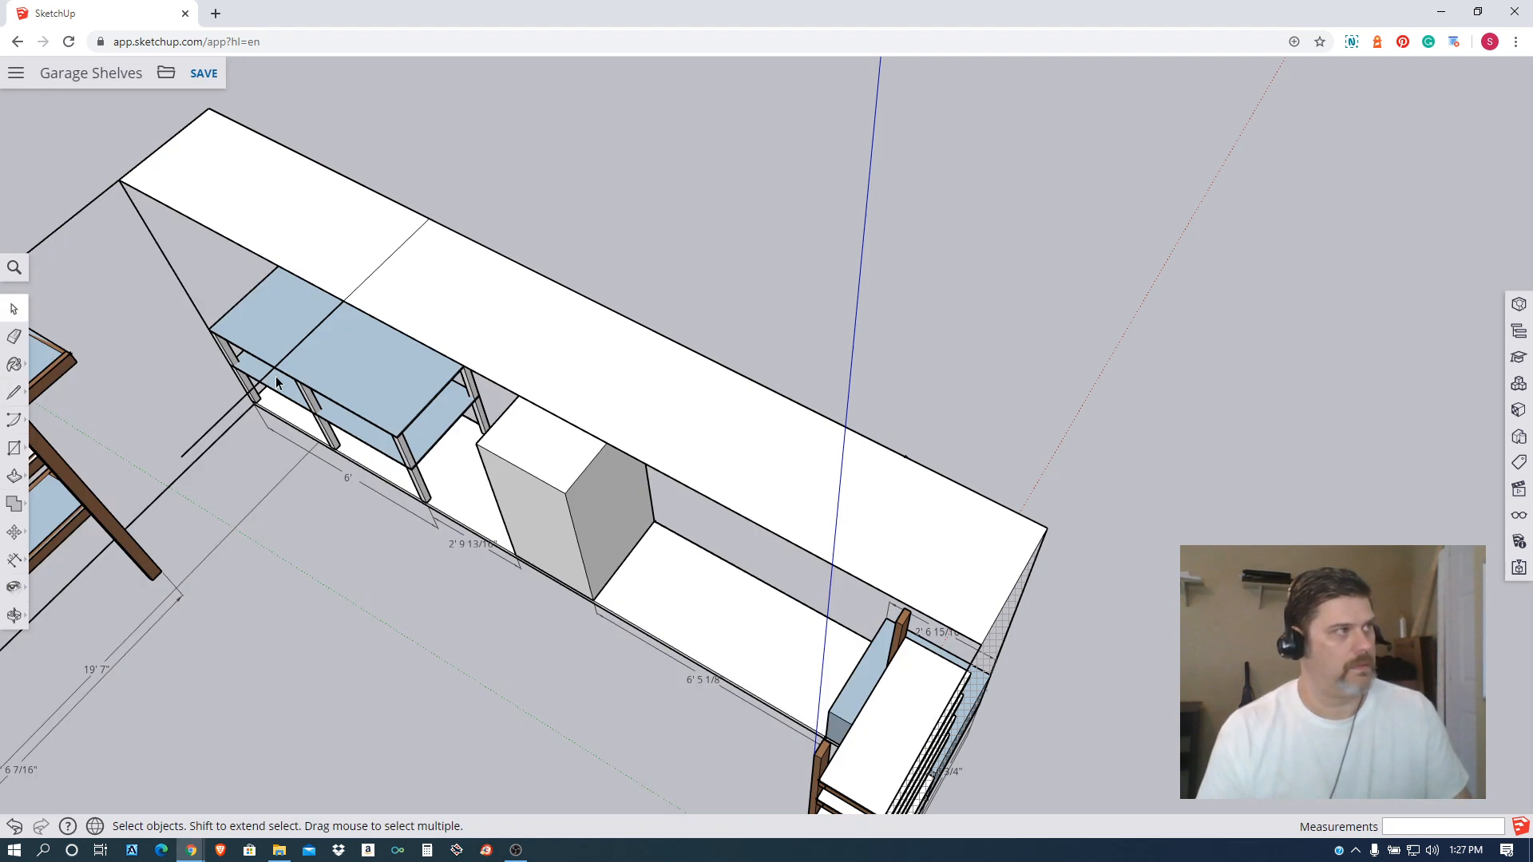
left_click(230, 410)
key("Delete")
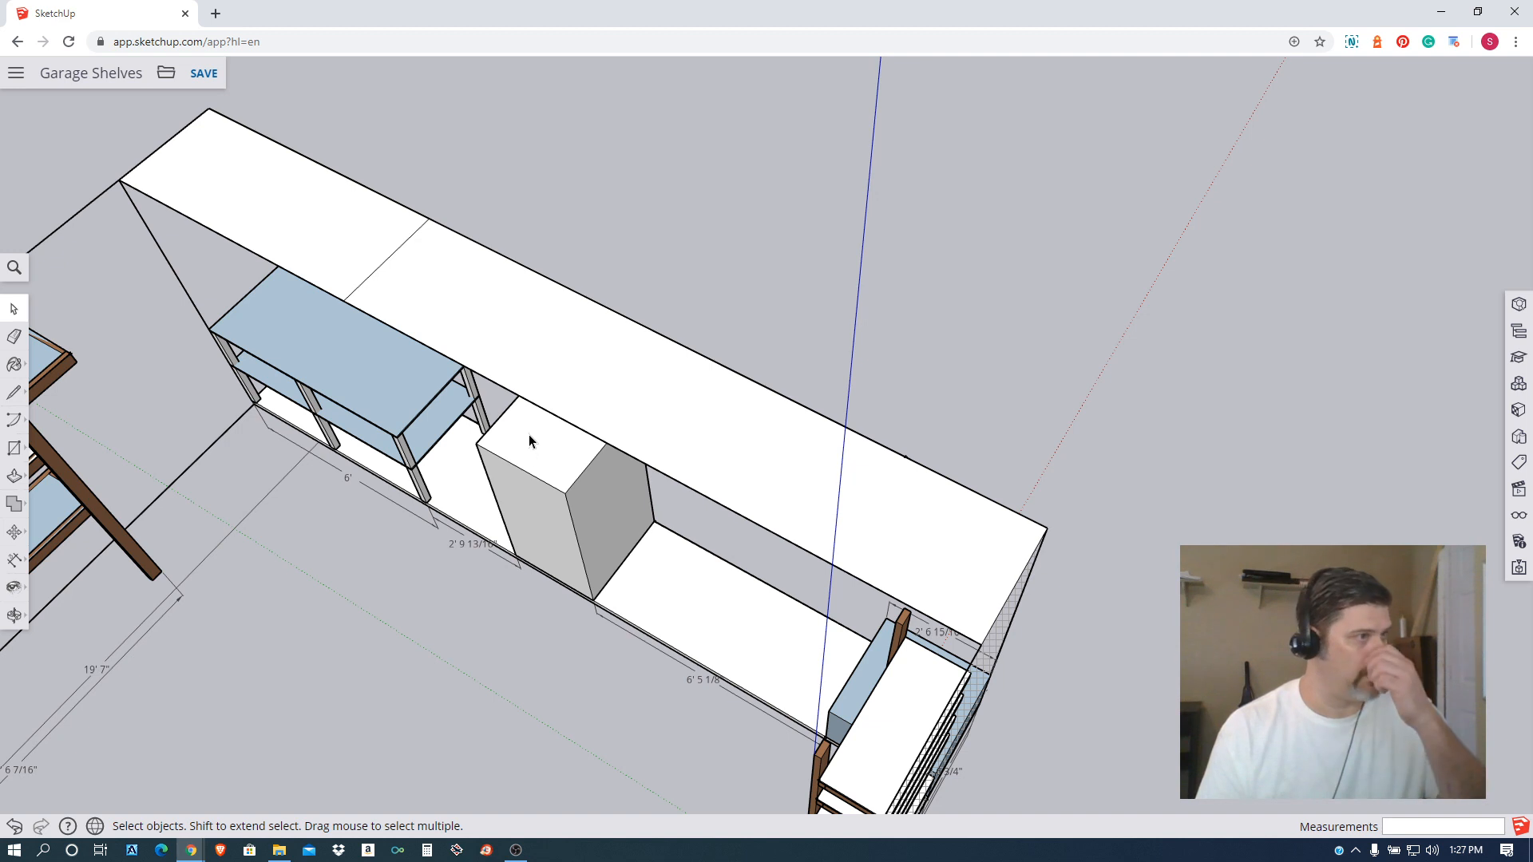
left_click(297, 264)
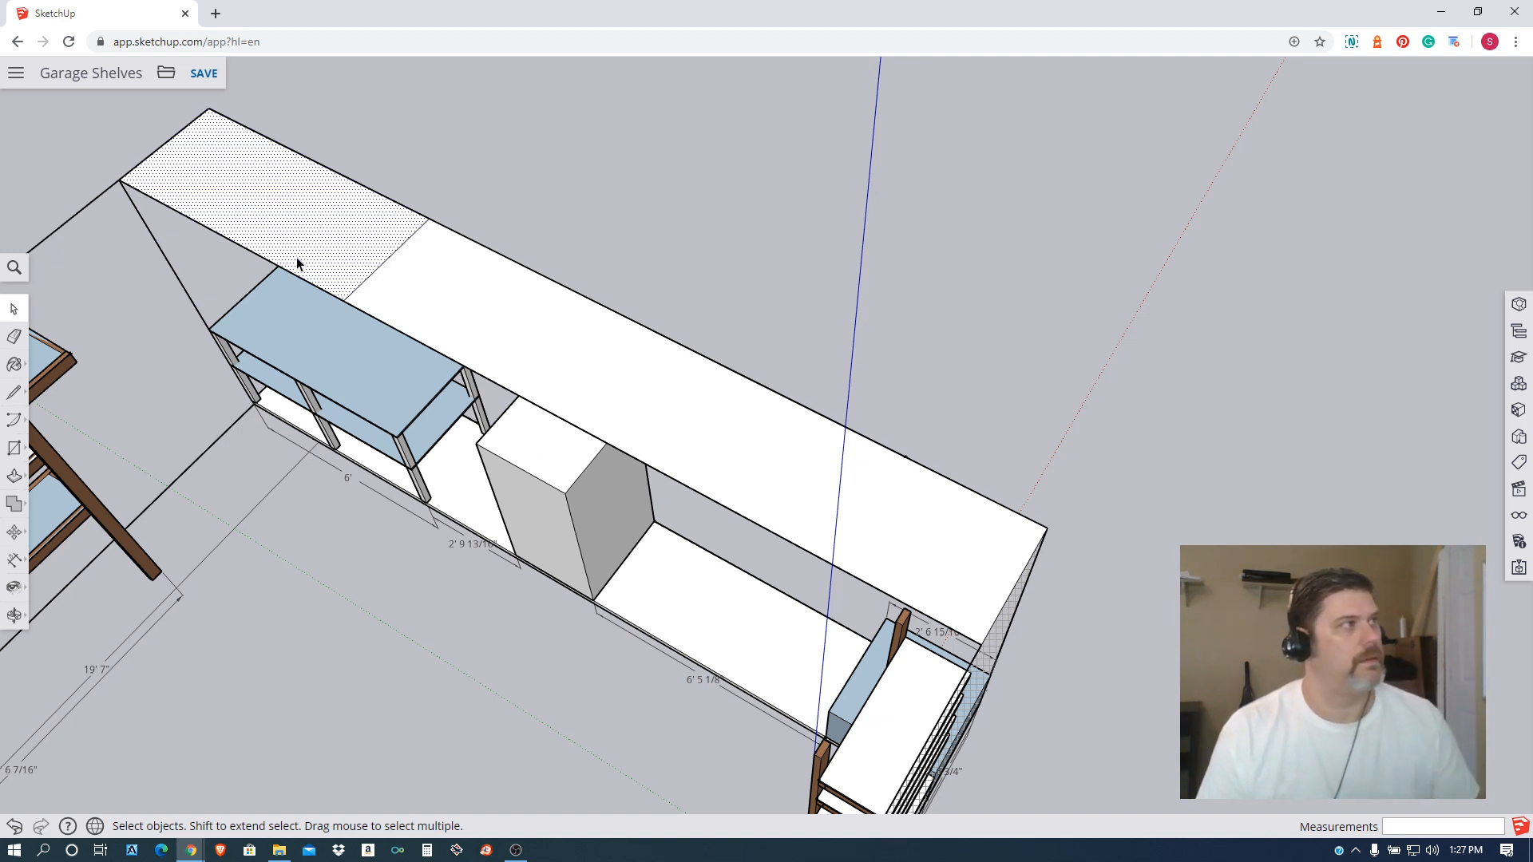
key("Delete")
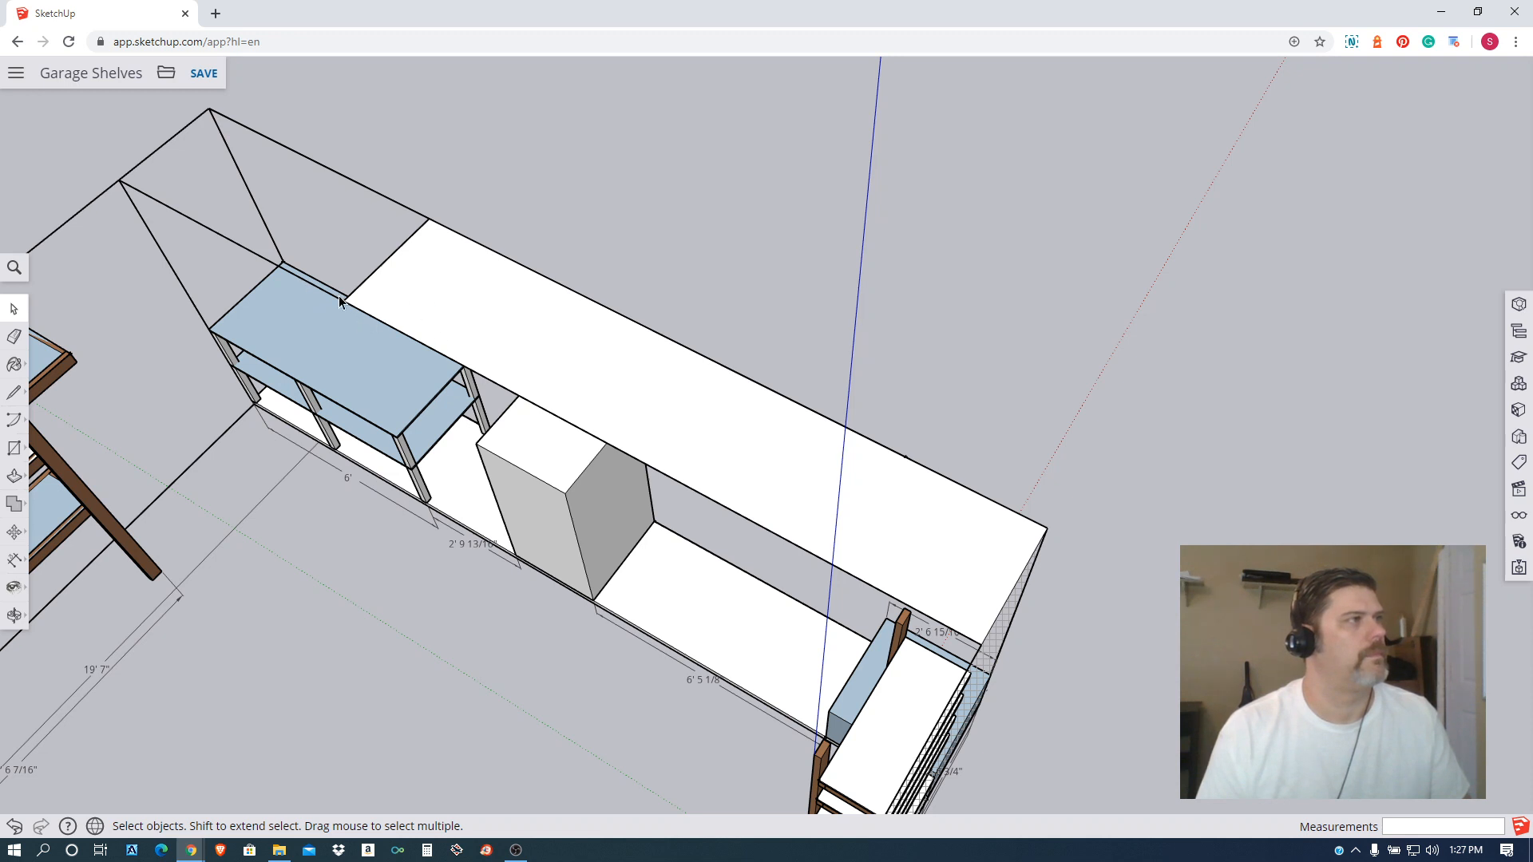
left_click(422, 300)
key("Delete")
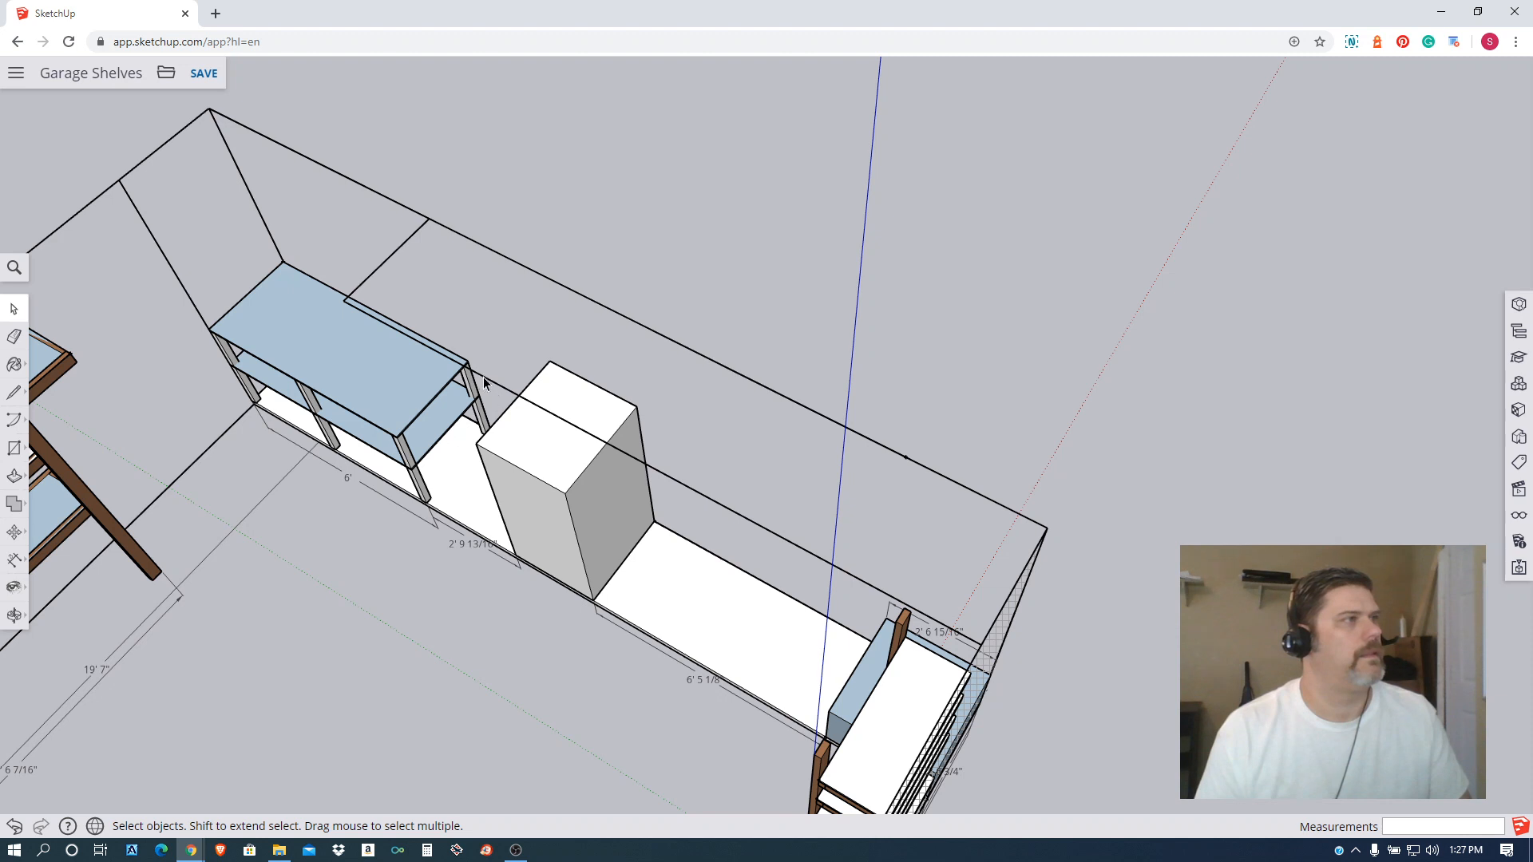
middle_click_drag(484, 384, 353, 237)
middle_click_drag(330, 350, 523, 271)
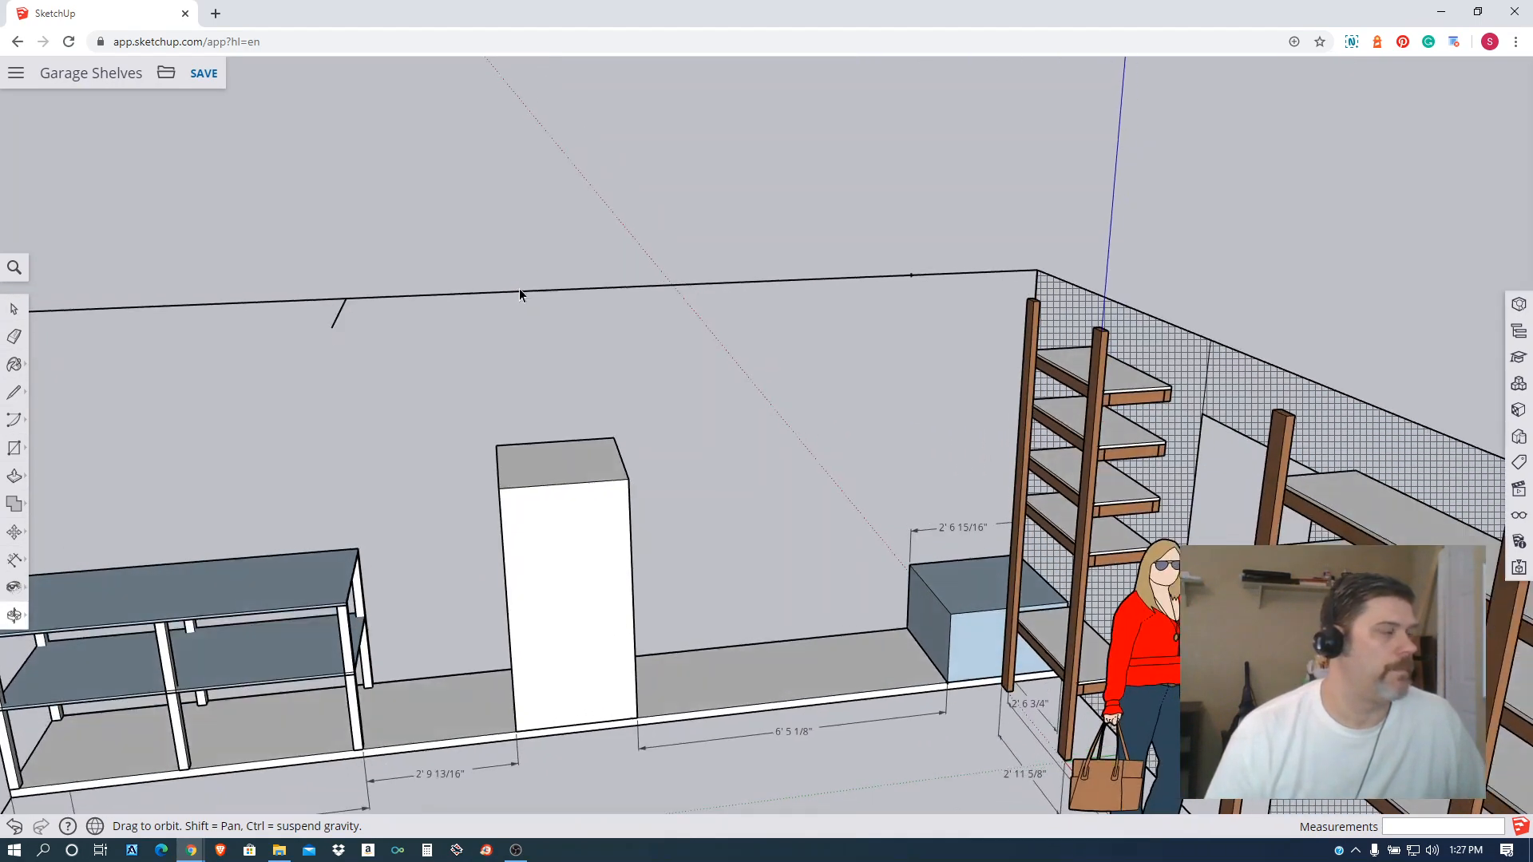
middle_click_drag(417, 439, 402, 557)
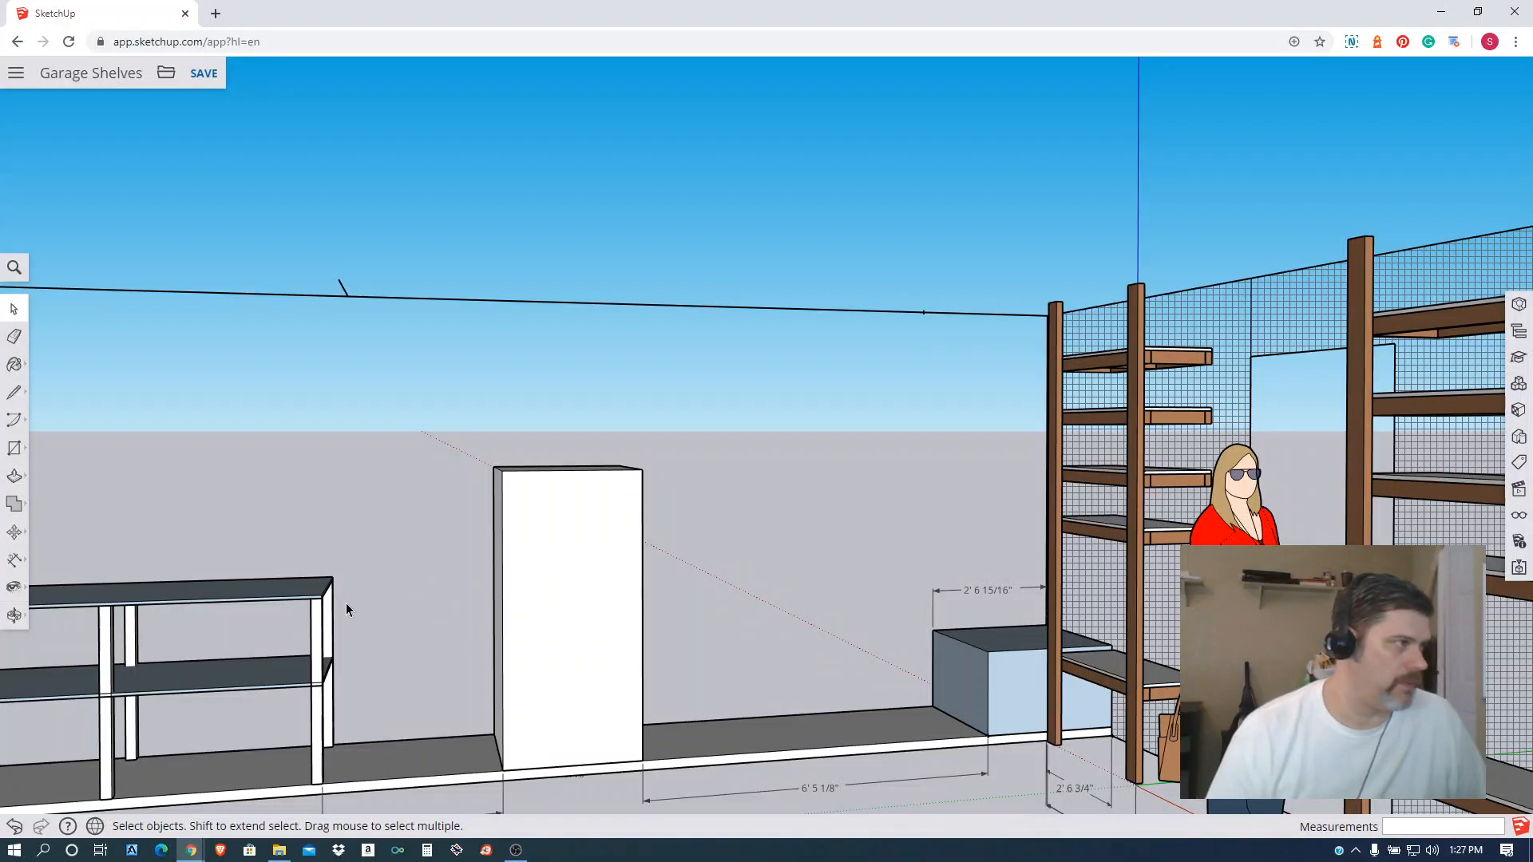
left_click(16, 402)
left_click(339, 279)
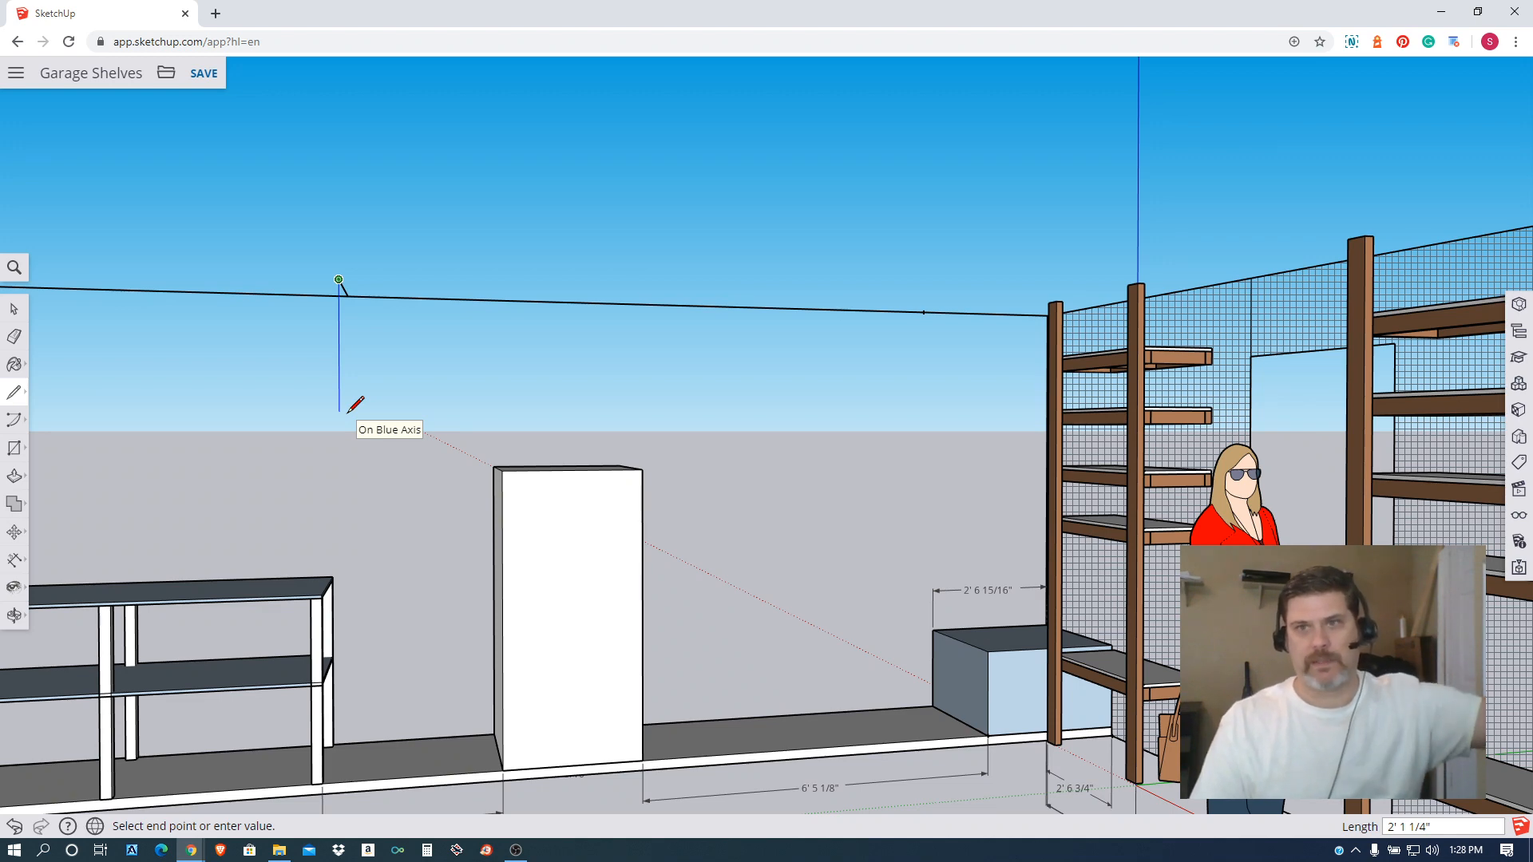
middle_click_drag(414, 492, 1015, 588)
key("l")
left_click(377, 321)
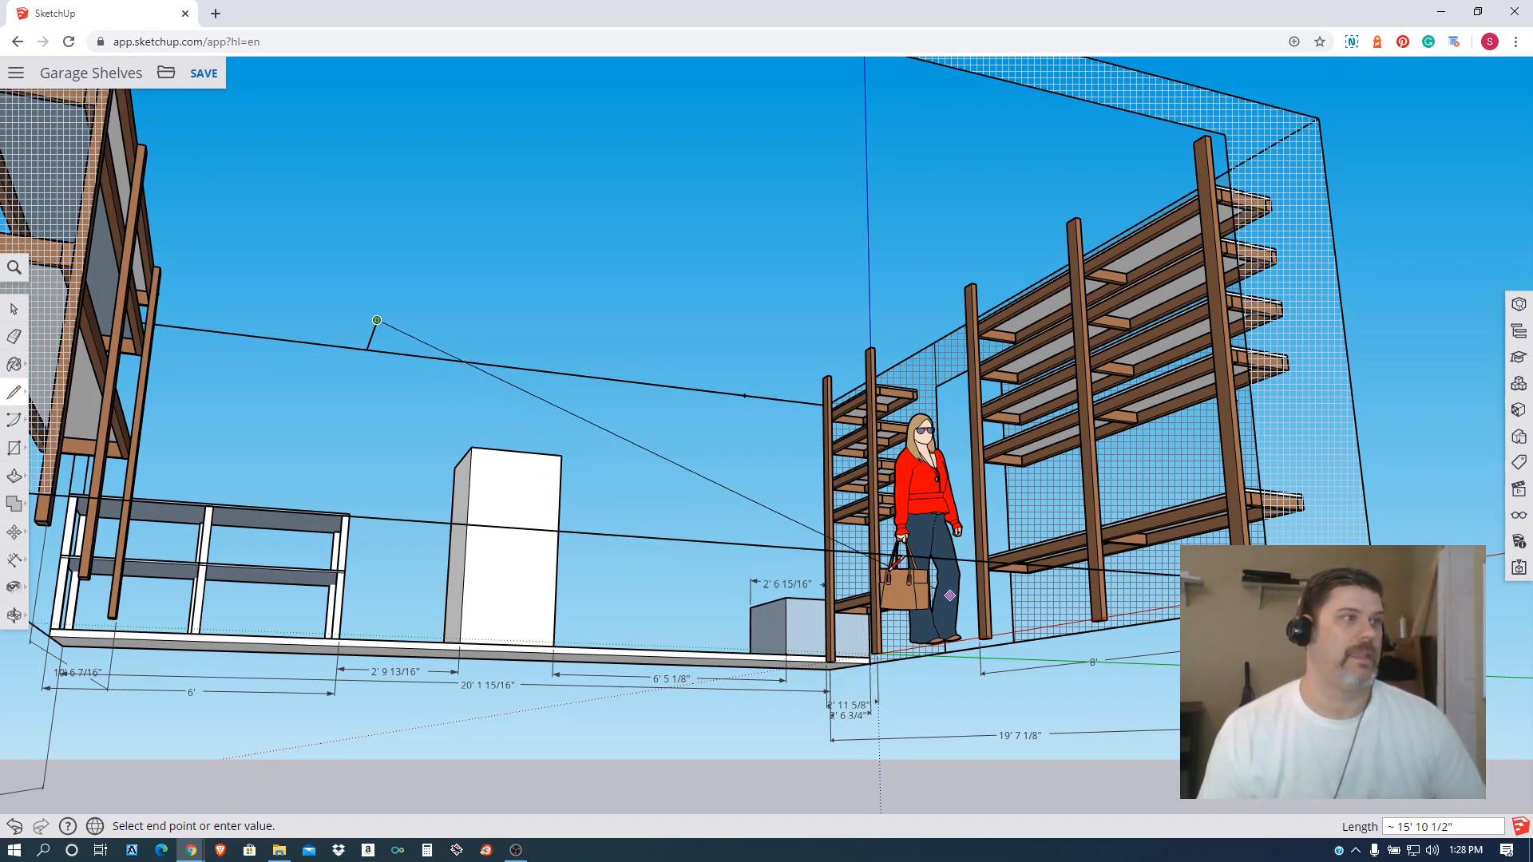
Draw a vertical line 2' 11" down from the free end of the short wall-top line between the workbench and tall cabinet.
scroll(886, 562, "down", 4)
left_click_drag(809, 679, 811, 524)
key("l")
left_click(624, 388)
scroll(743, 504, "up", 5)
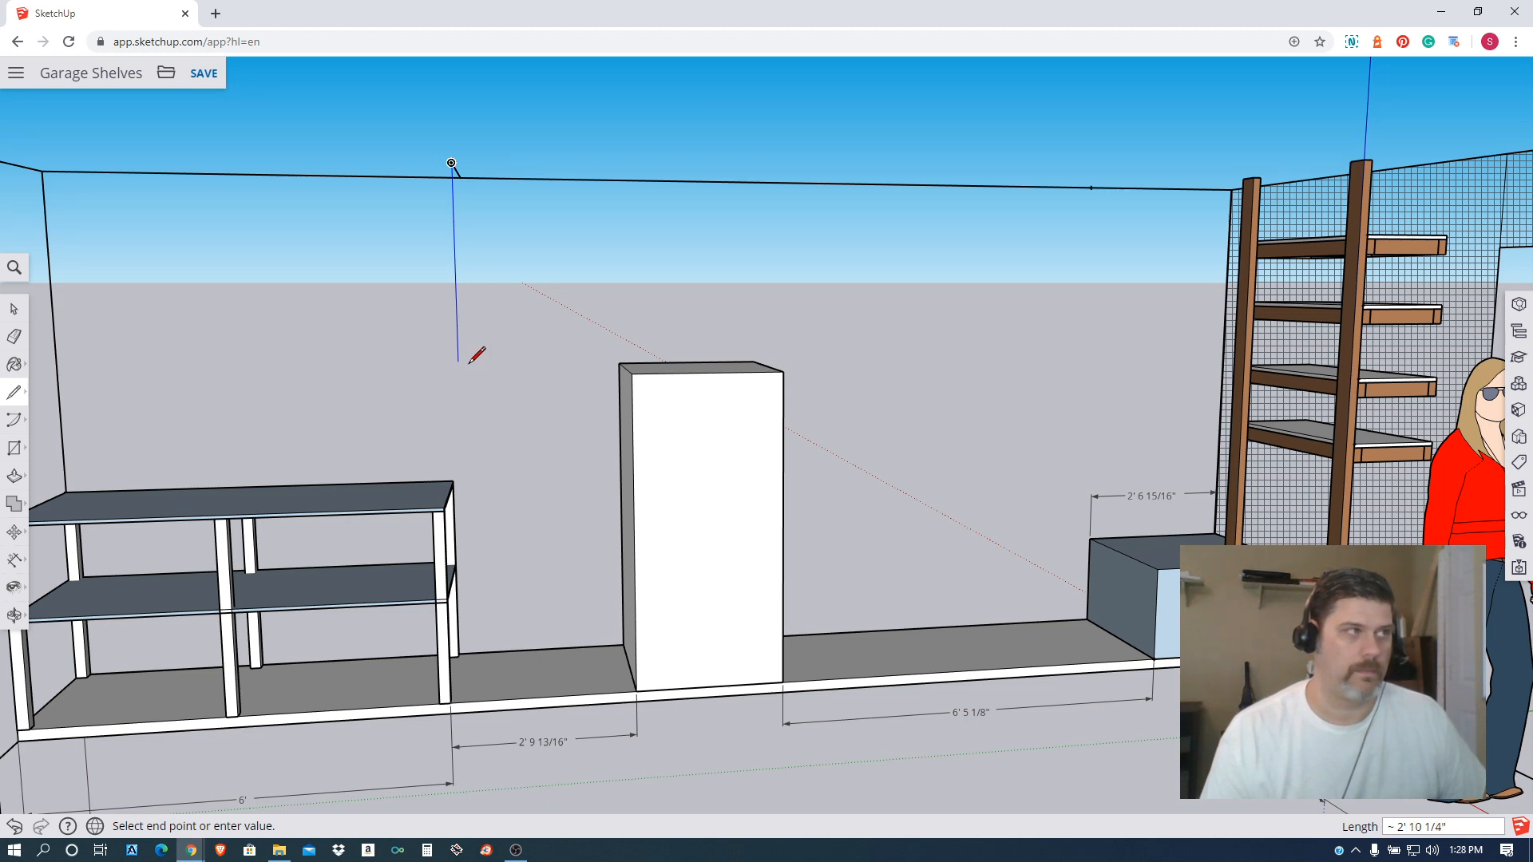
scroll(477, 354, "up", 5)
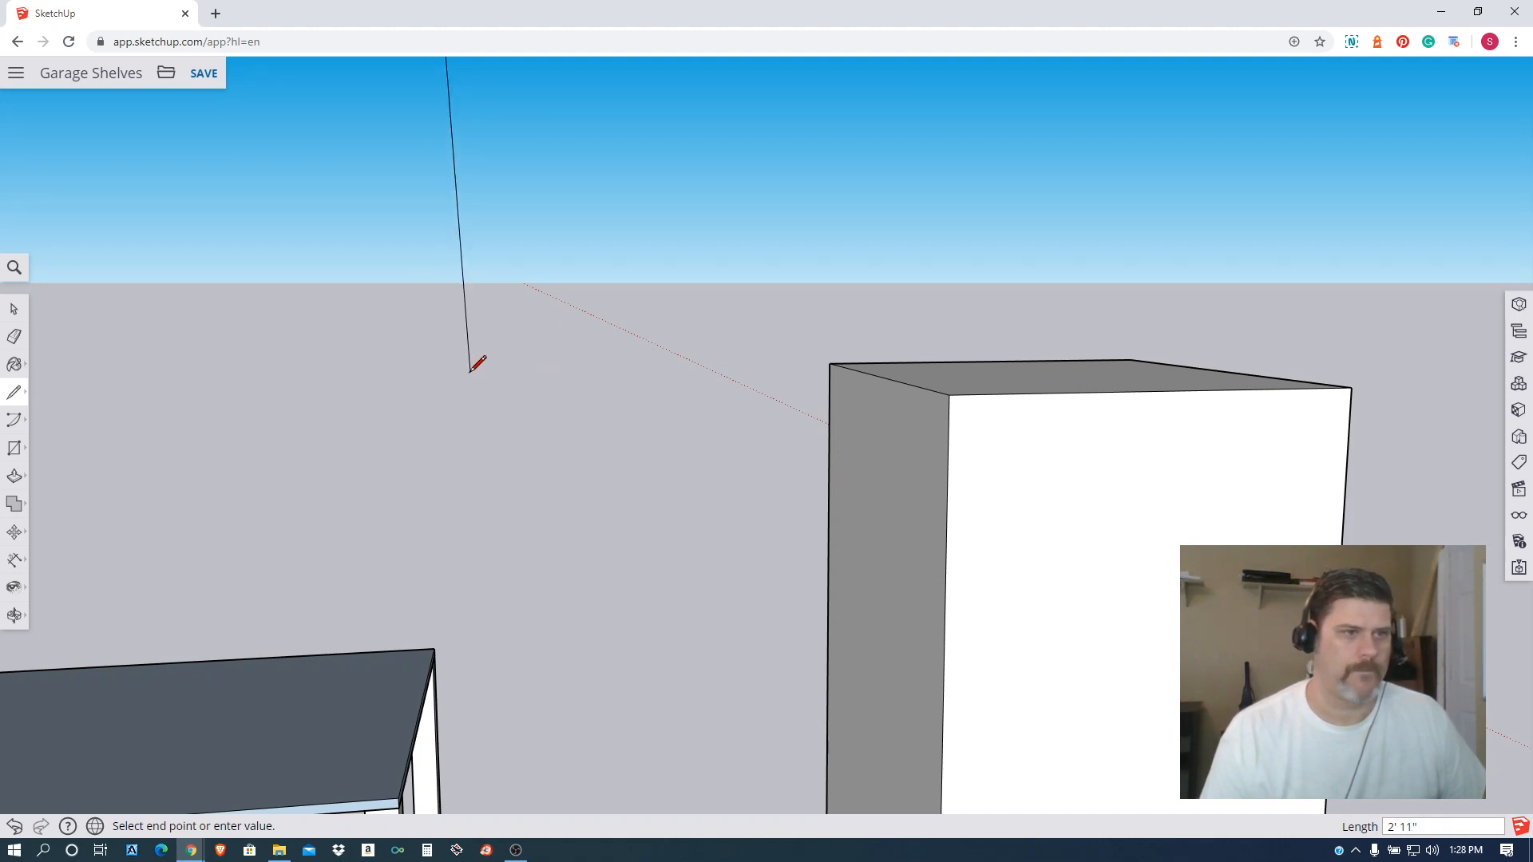
left_click(470, 372)
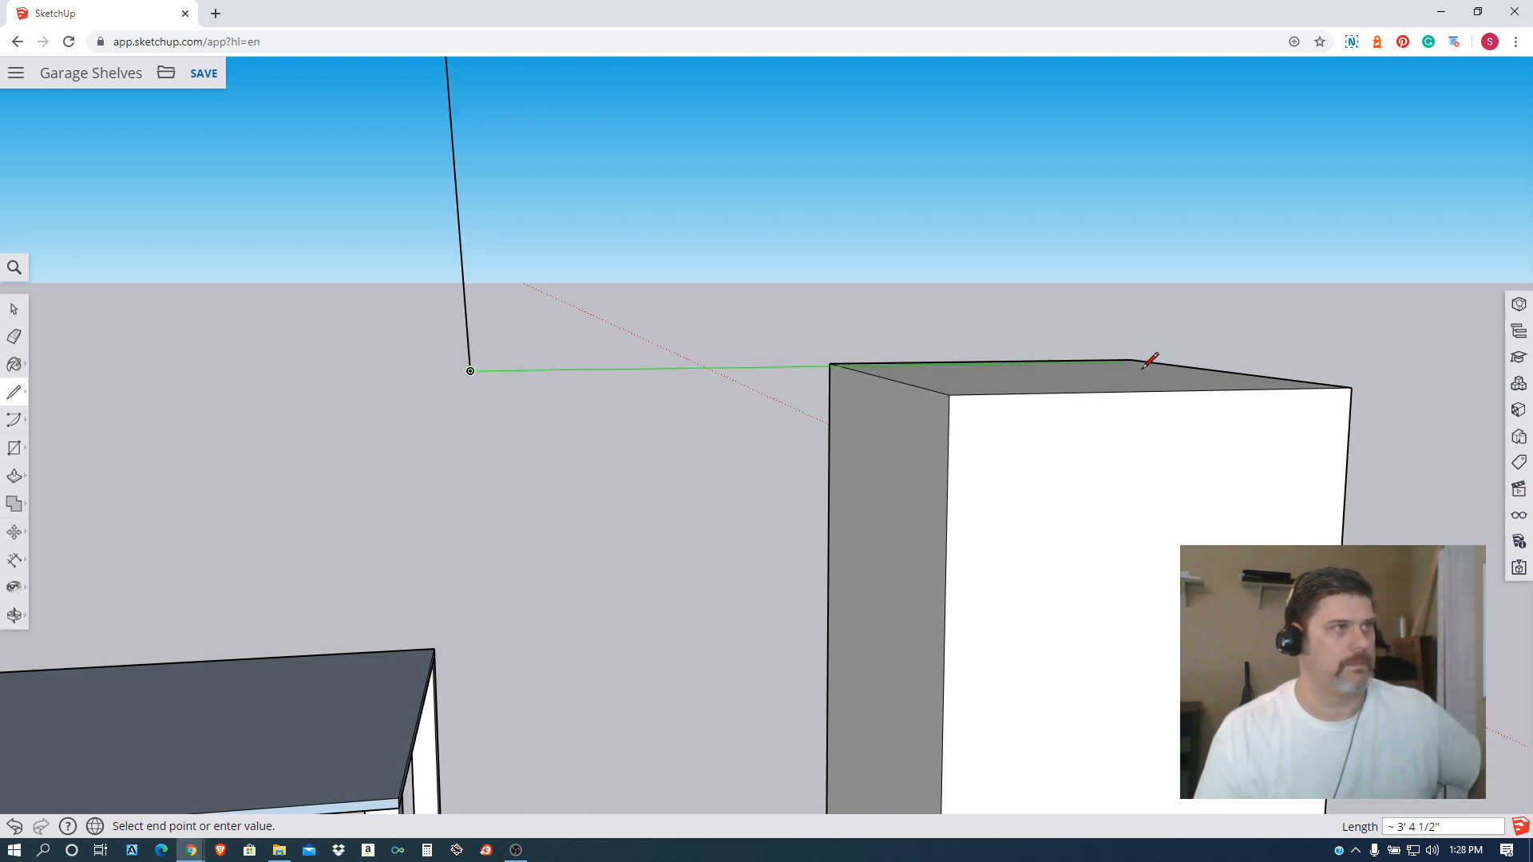
Continue from the vertical line's lower end with a horizontal line along the green axis, extending past the tall cabinet.
left_click(1433, 358)
key("Escape")
scroll(1427, 408, "down", 8)
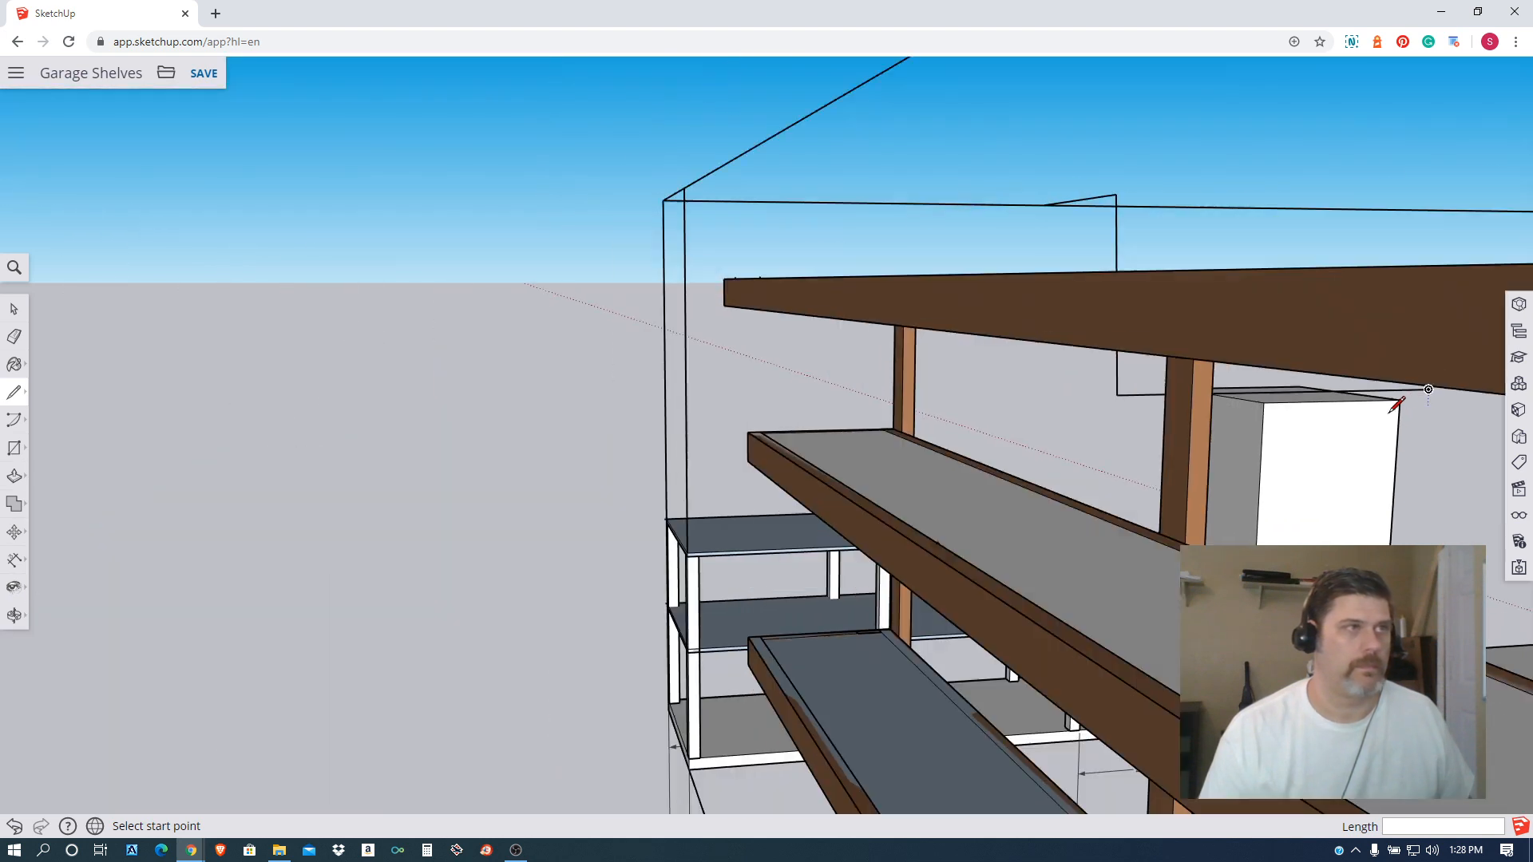
Draw a 3 1/2" line along the green axis from the top of the hanging vertical line.
middle_click_drag(1471, 431, 968, 429)
scroll(1221, 432, "down", 3)
mouse_move(1161, 421)
middle_mouse_down()
mouse_move(929, 424)
mouse_move(937, 469)
mouse_move(1113, 579)
middle_mouse_up()
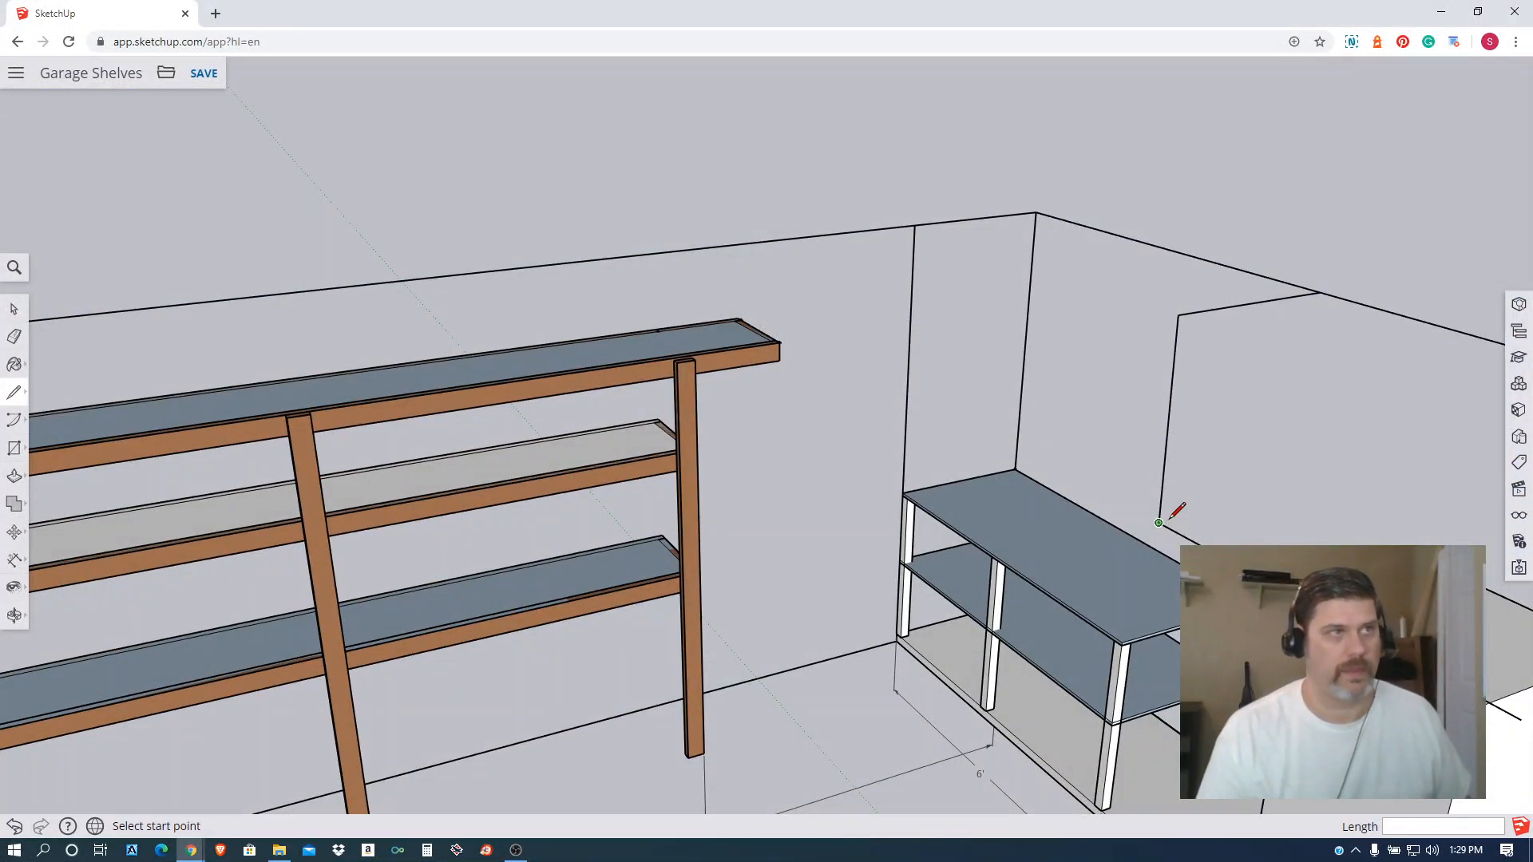
left_click(1178, 315)
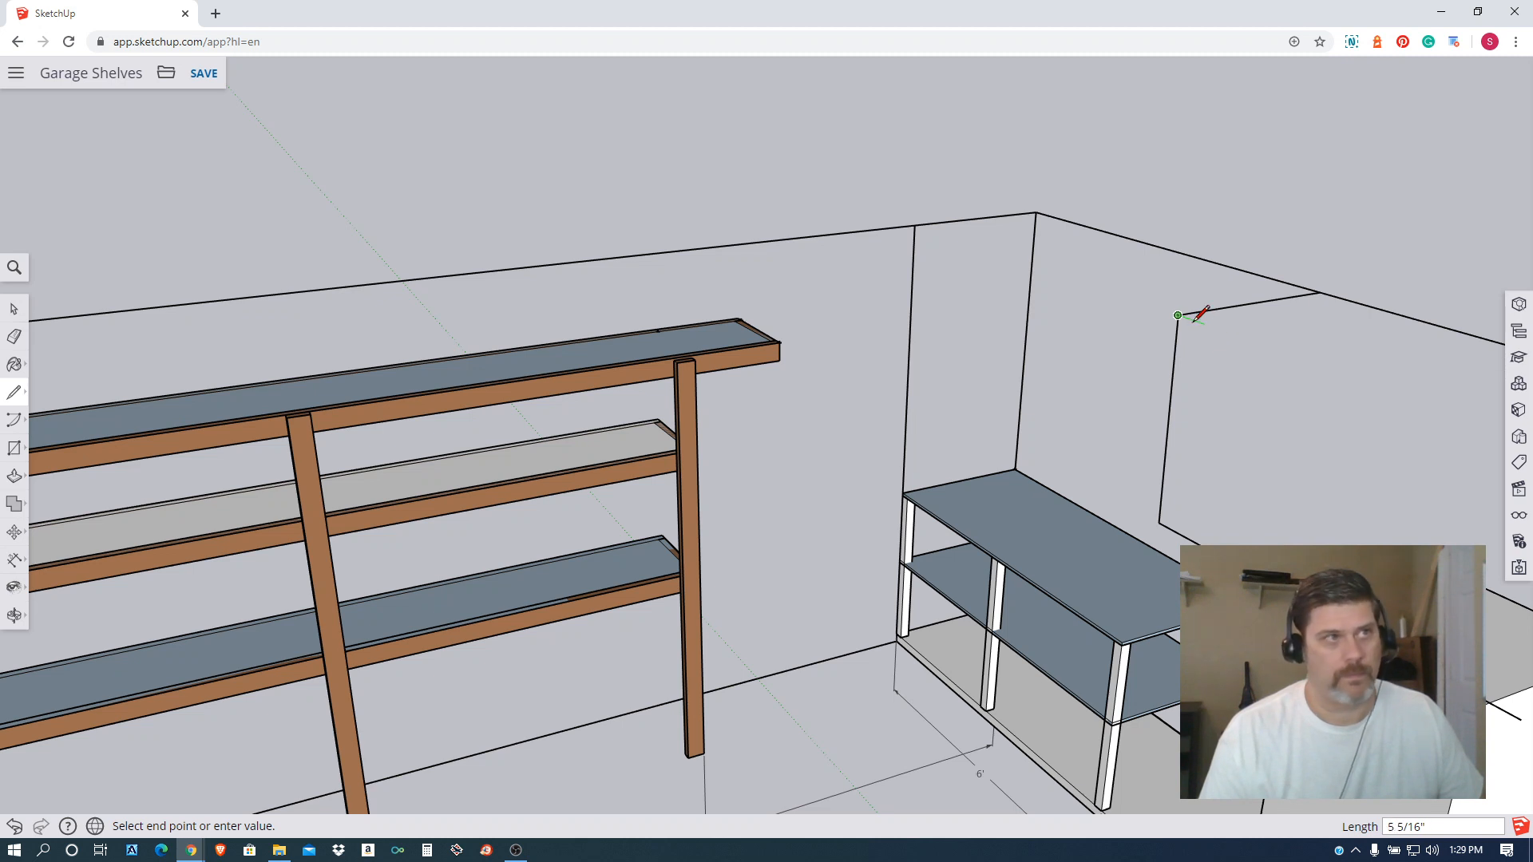
scroll(1222, 321, "up", 3)
scroll(1204, 318, "up", 2)
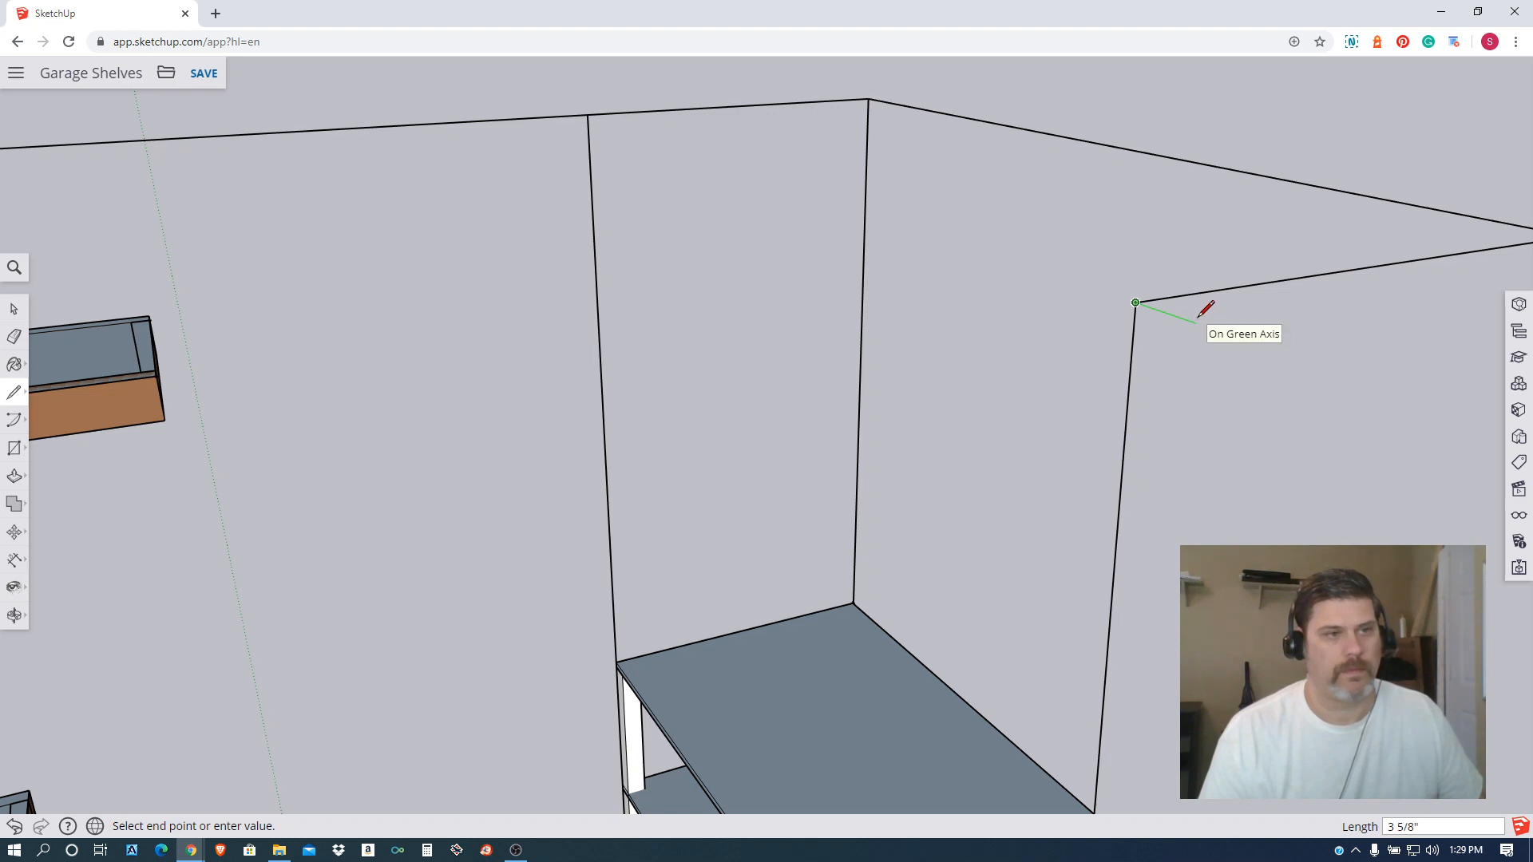
left_click(1192, 323)
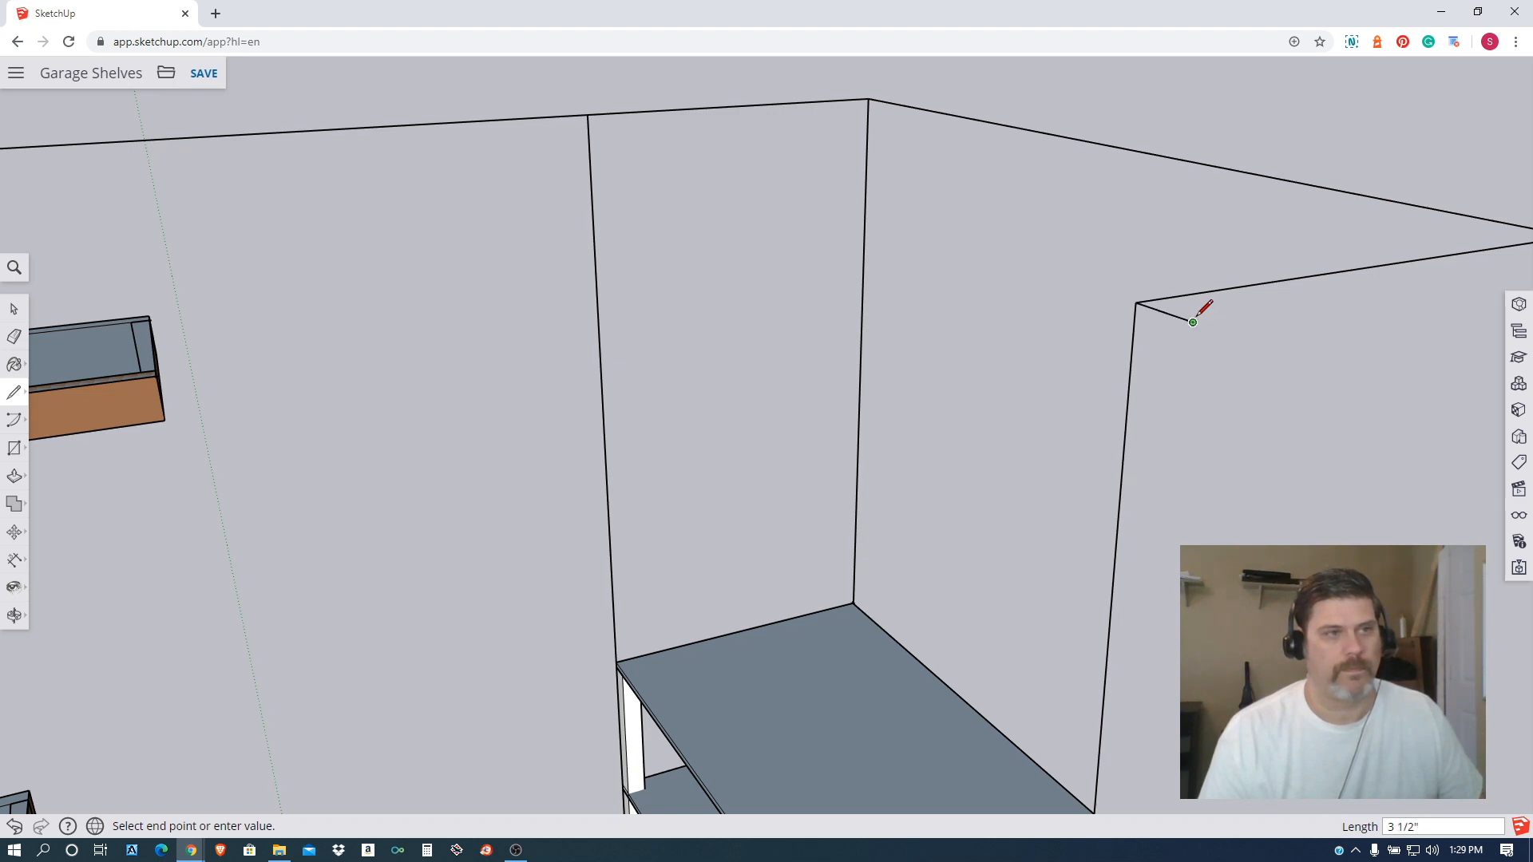
Close the narrow hanging strip with a second vertical line between the 3 1/2" line's free end and the horizontal line below.
scroll(1163, 437, "down", 4)
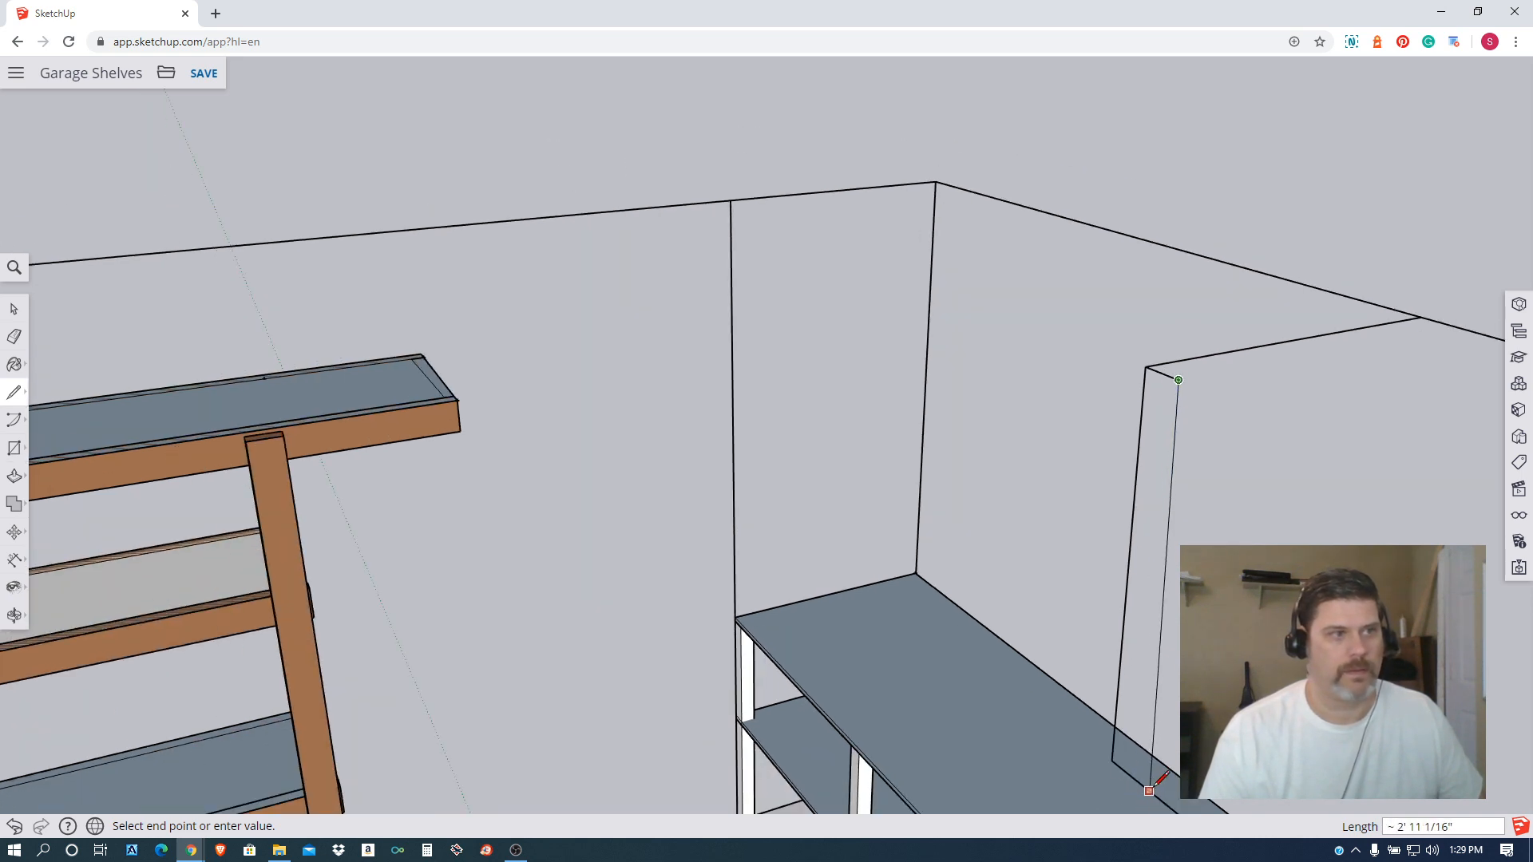
scroll(1162, 785, "down", 3)
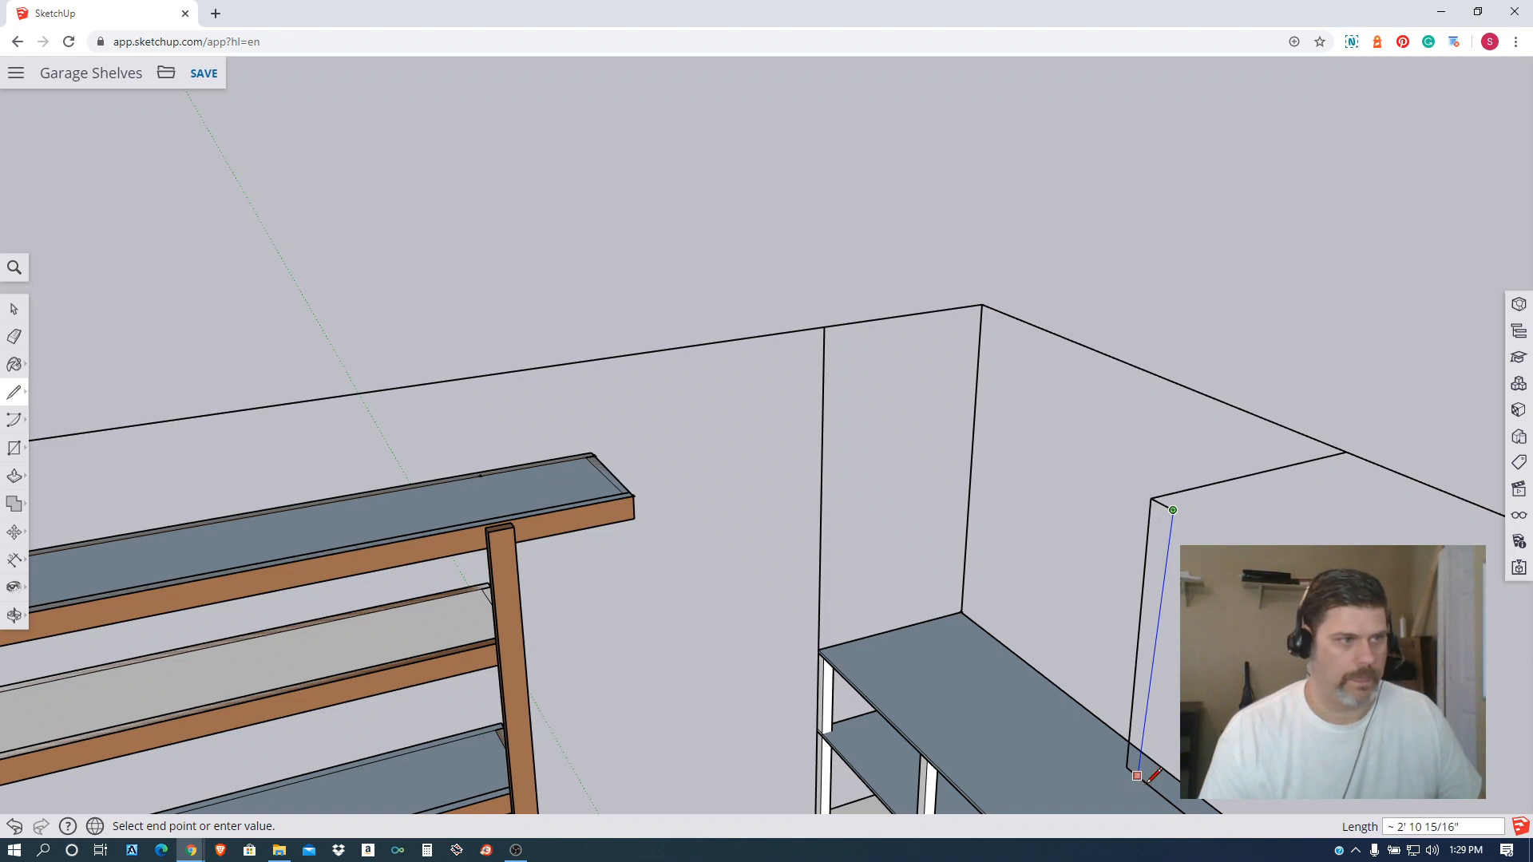
mouse_move(1143, 779)
middle_mouse_down()
mouse_move(1192, 728)
mouse_move(1325, 707)
middle_mouse_up()
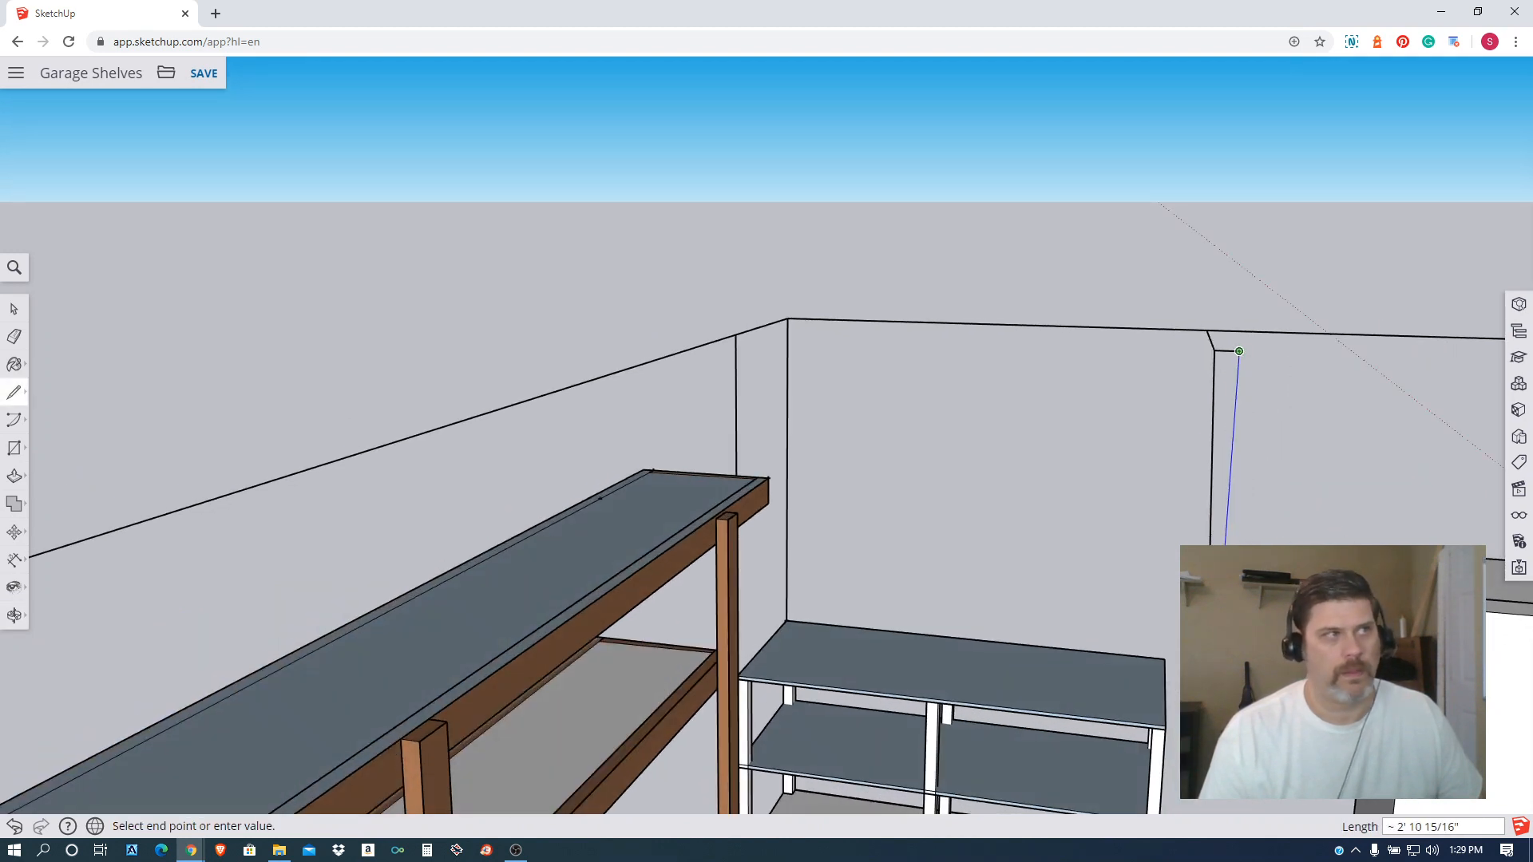
left_click(1239, 351)
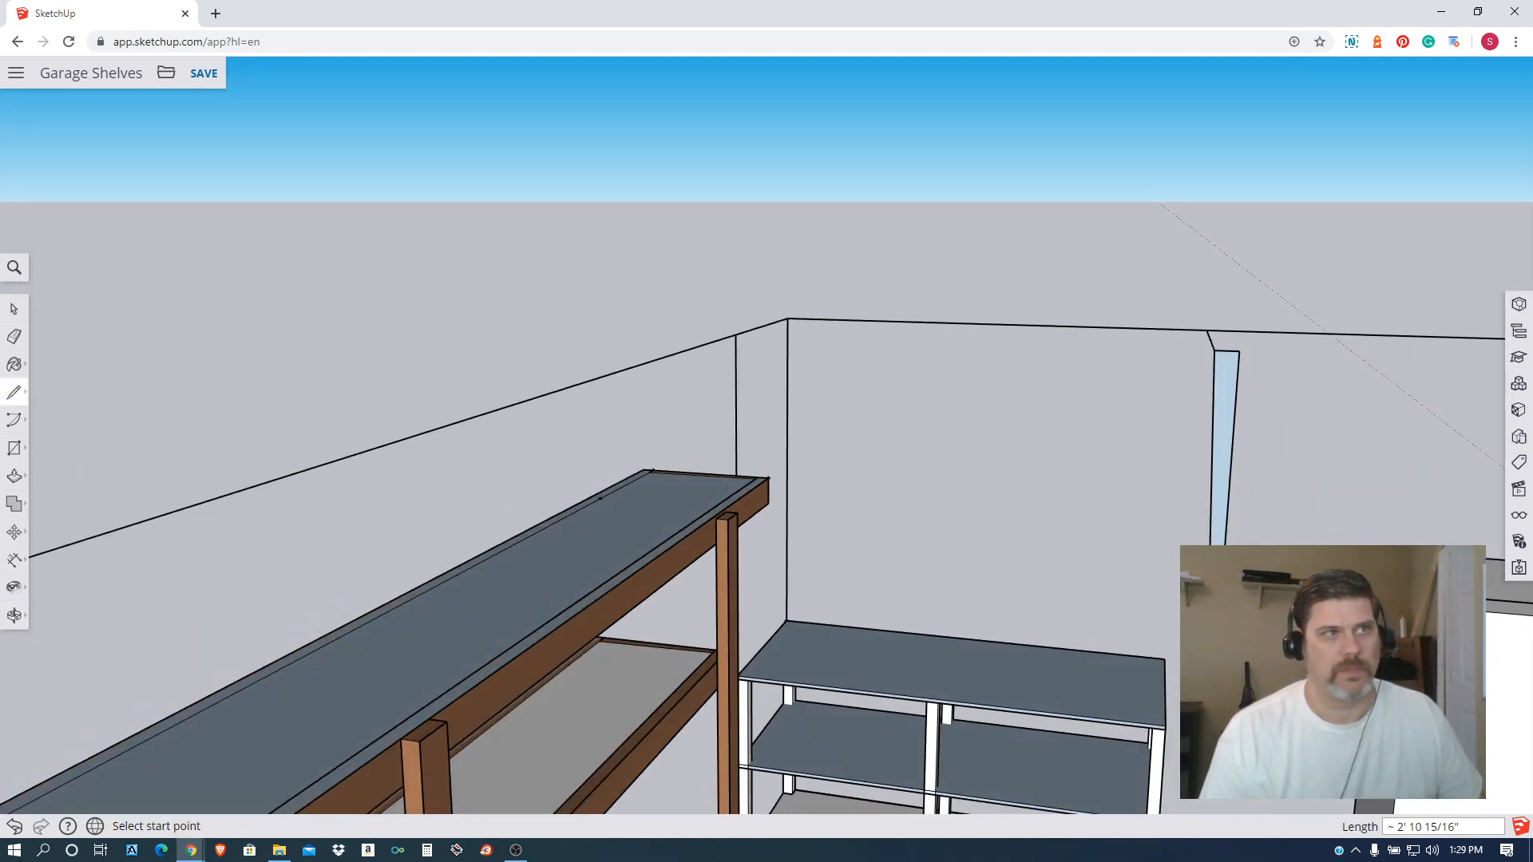
Draw a 3 1/2" line from the strip's top corner where it meets the short wall-top line.
left_click(1215, 350)
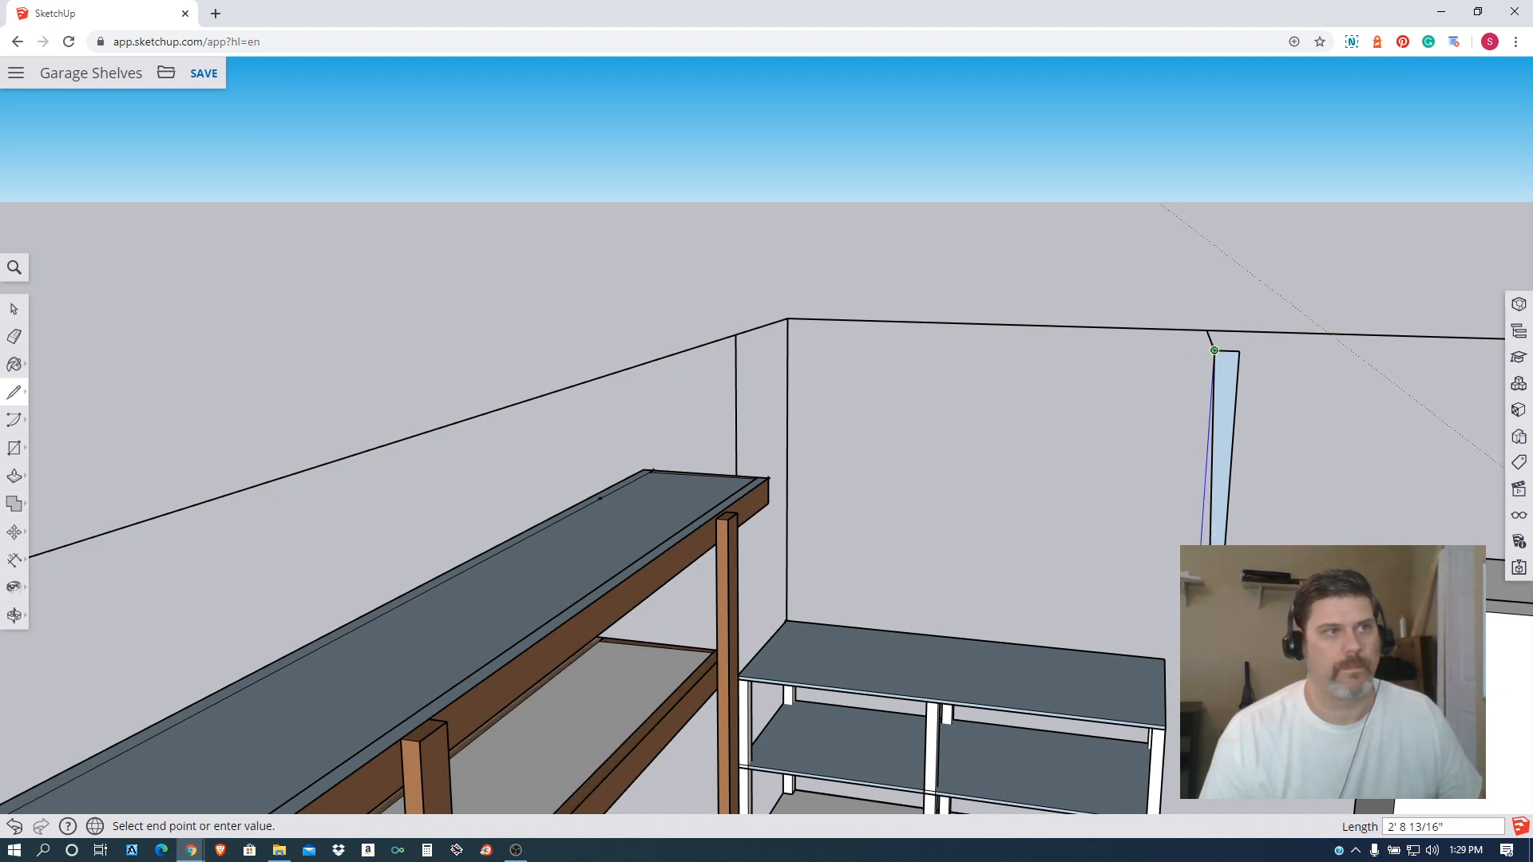
type("3 1/2\"")
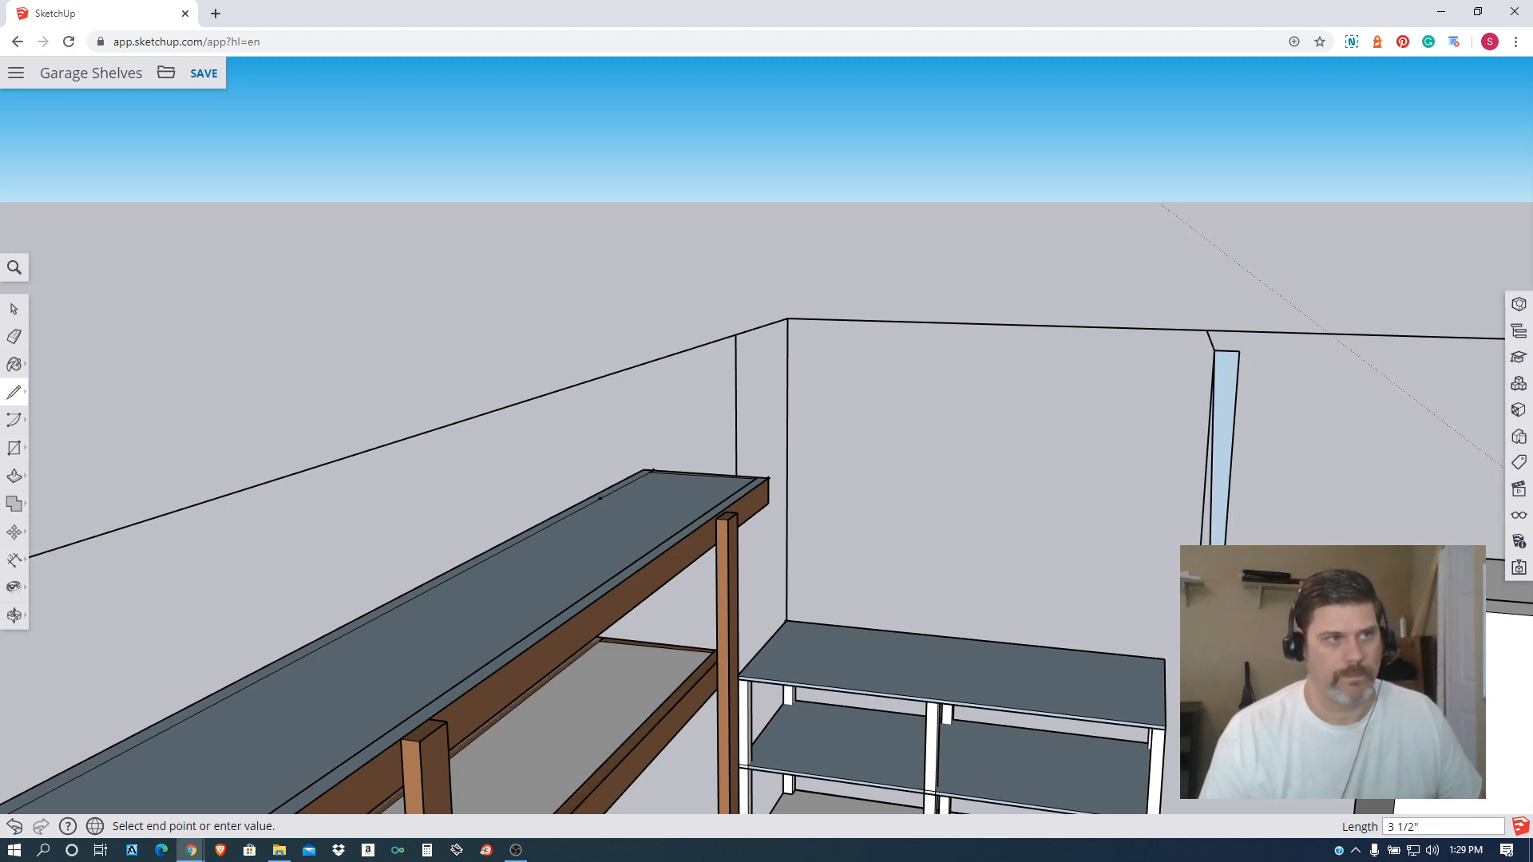
key("Return")
middle_click_drag(1300, 537, 1180, 503)
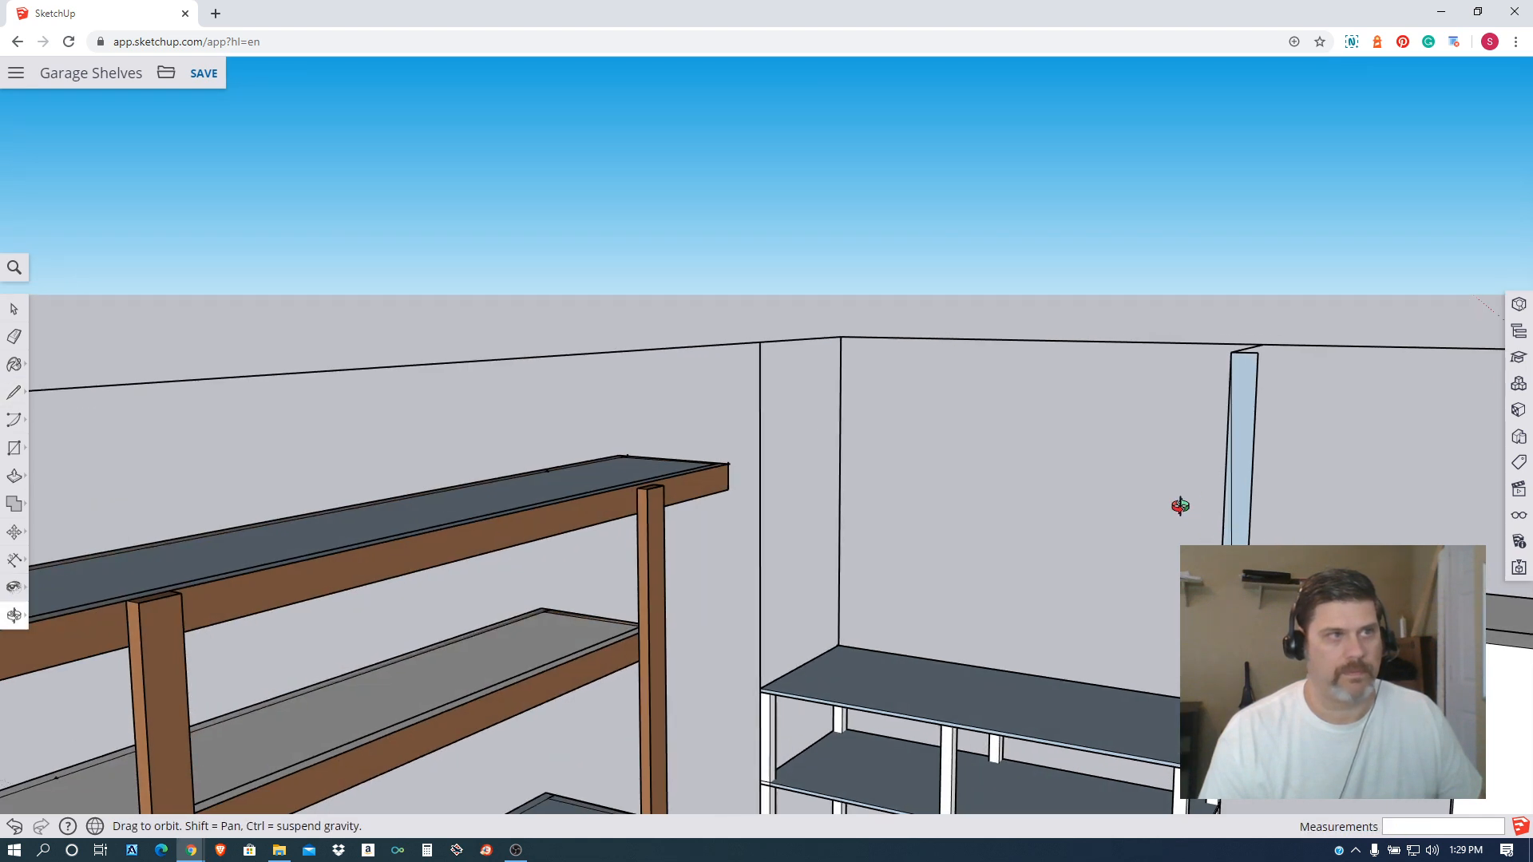
middle_click_drag(1104, 537, 1229, 423)
left_click(13, 308)
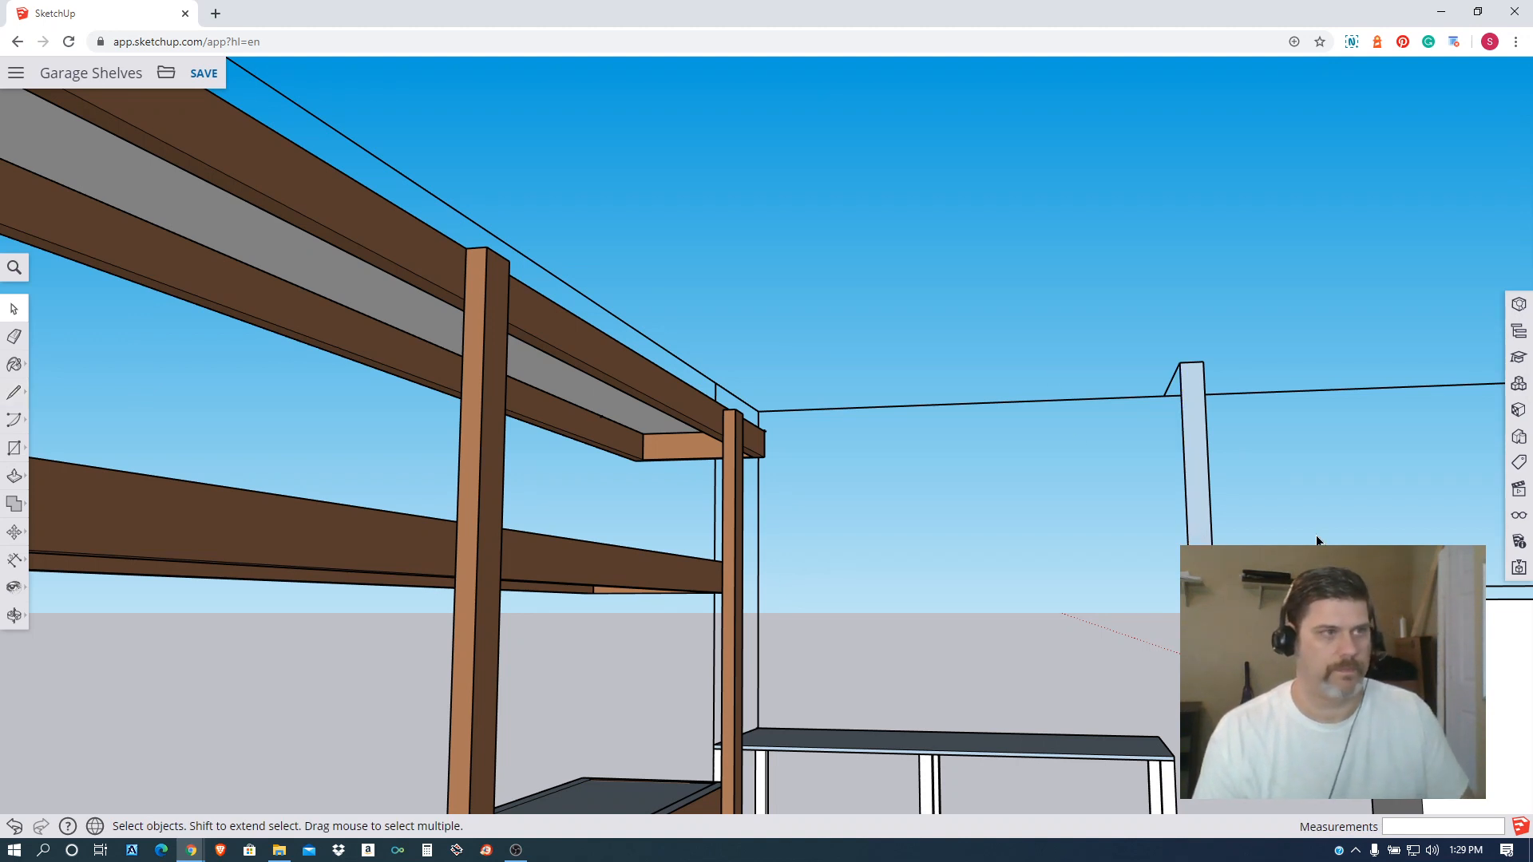
Draw a line about 1 1/4" long along the red axis from the hanging strip's outer top corner.
middle_click_drag(1319, 529, 1051, 553)
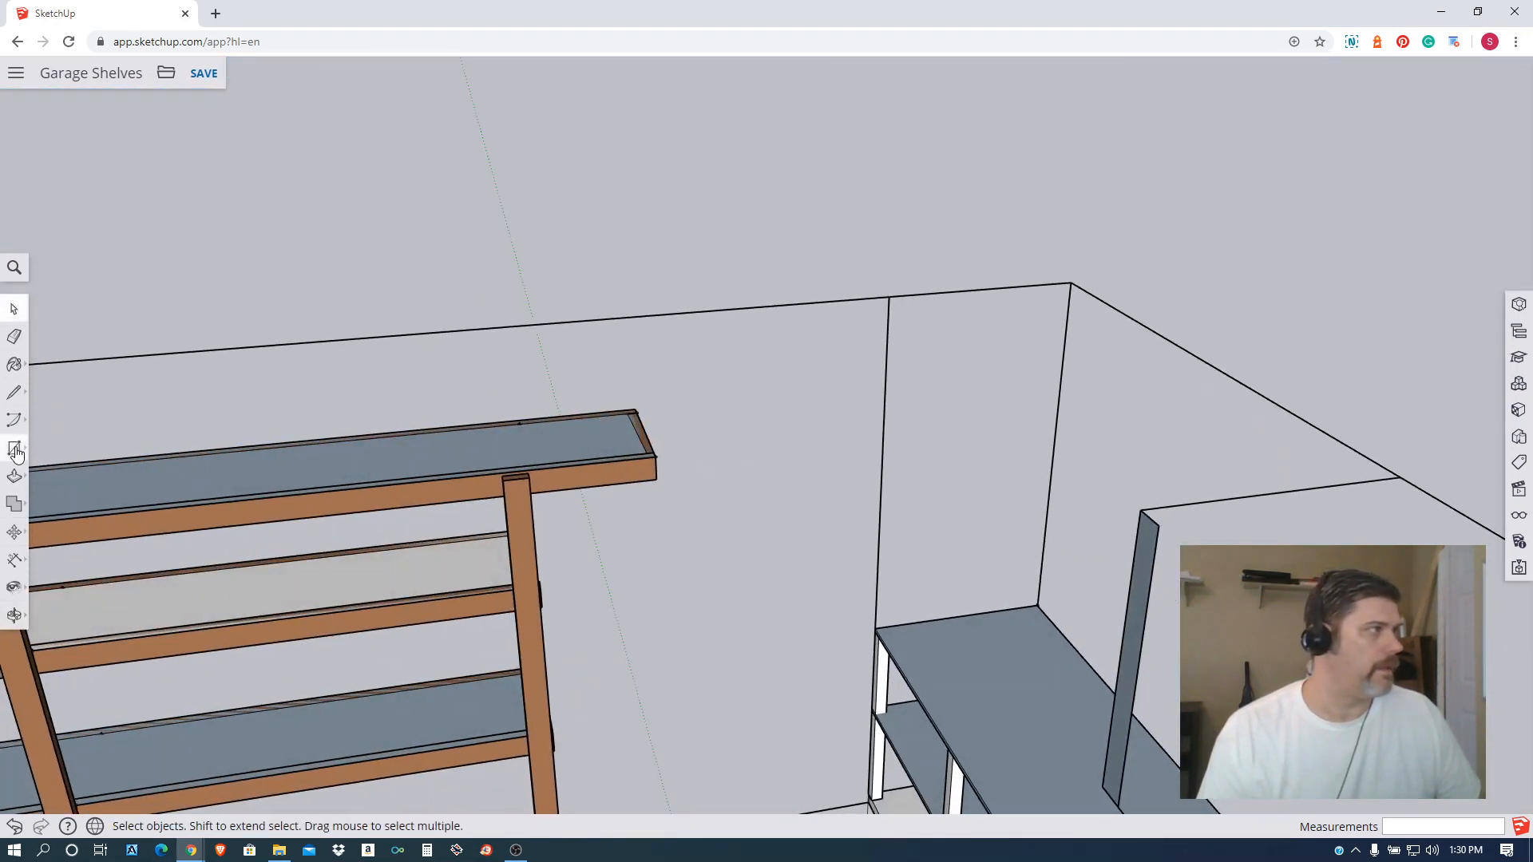
middle_click_drag(1163, 554, 759, 479)
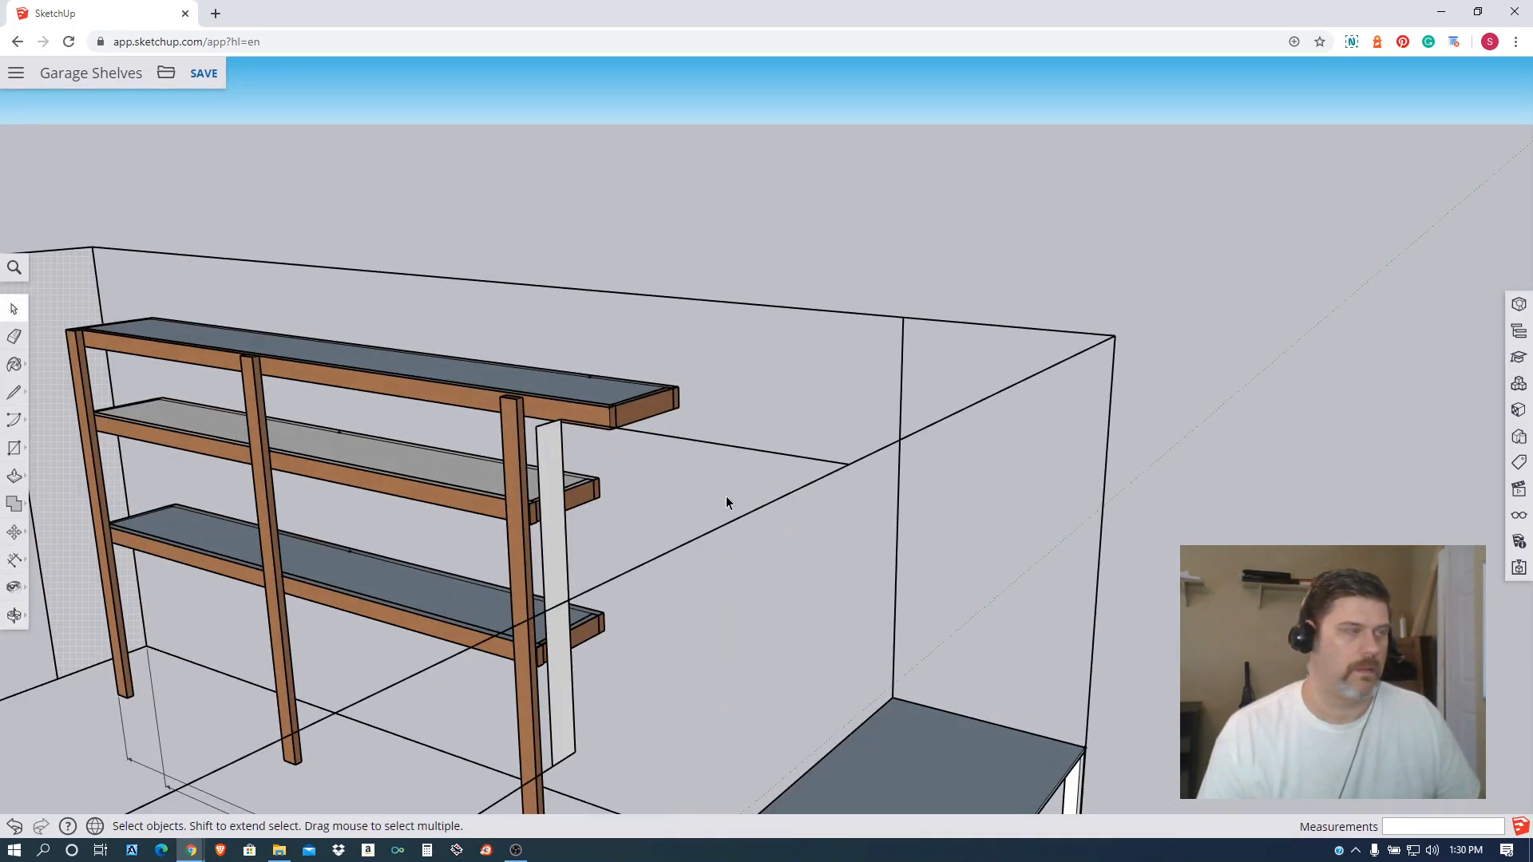
middle_click_drag(623, 459, 638, 519)
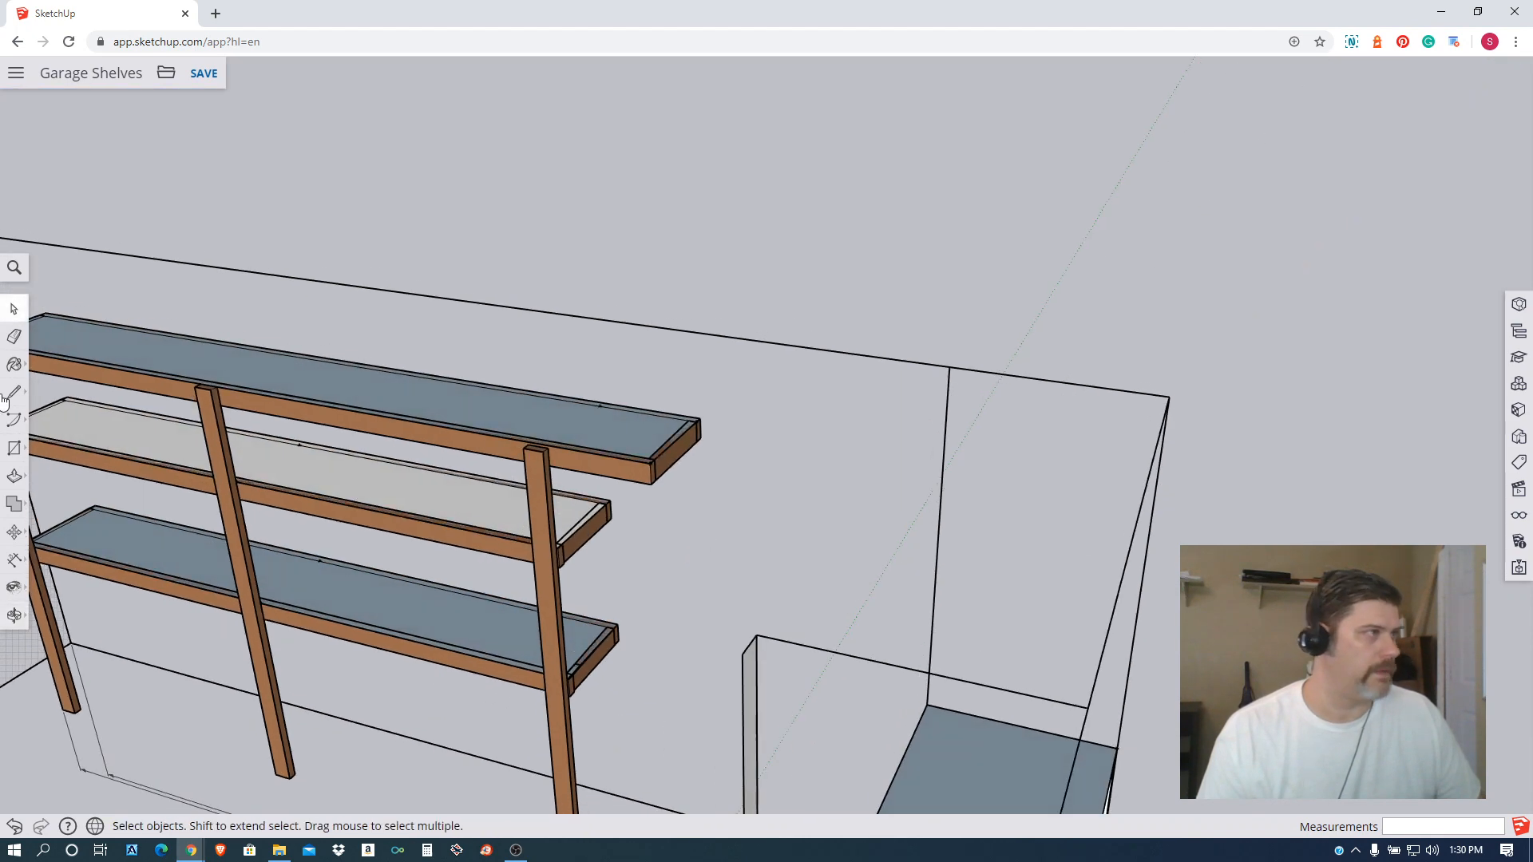
left_click(15, 397)
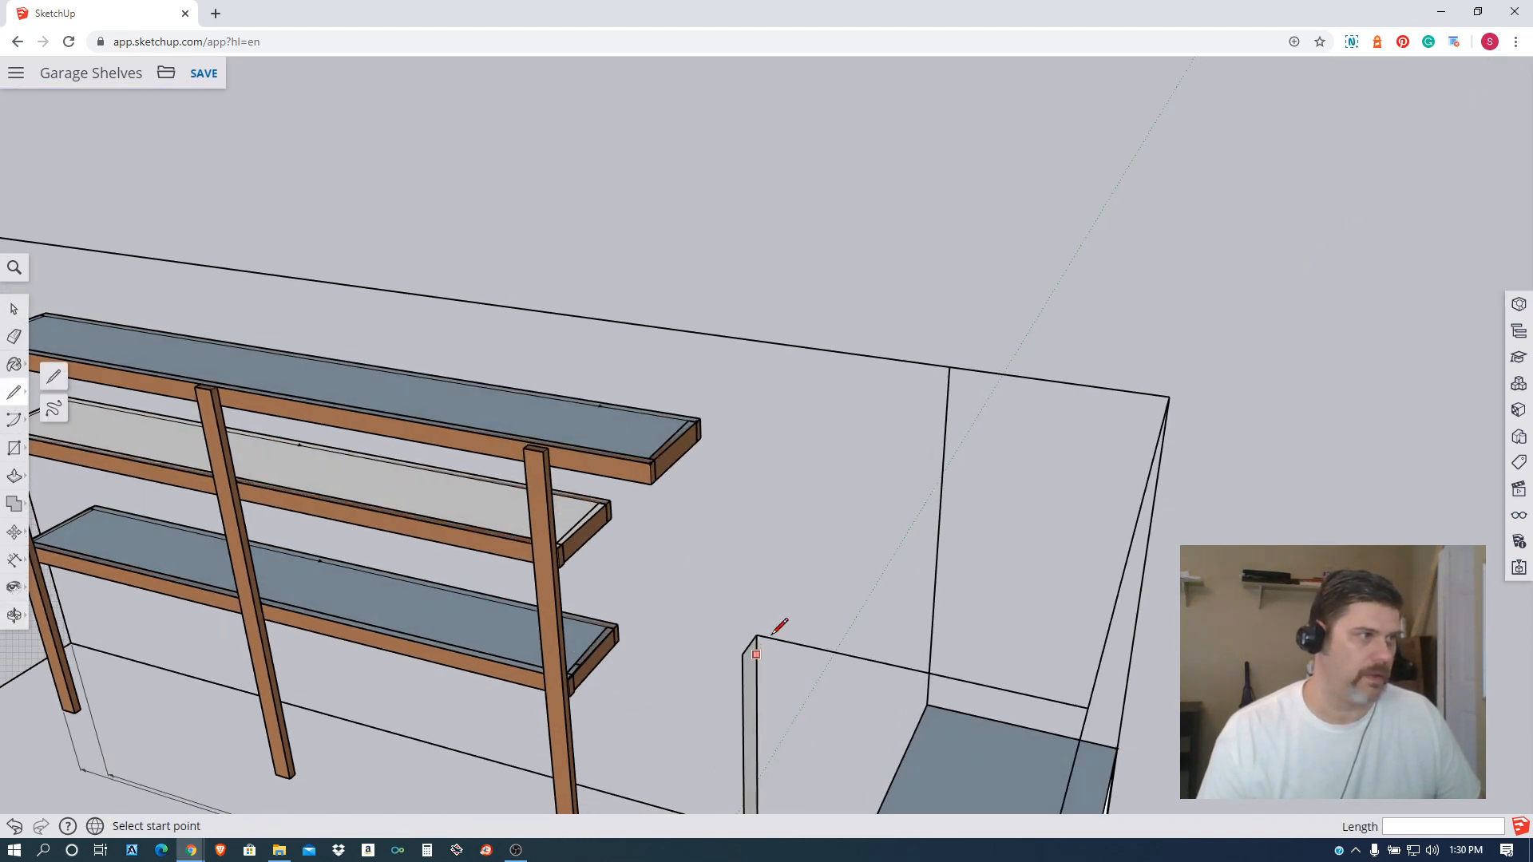
left_click(742, 655)
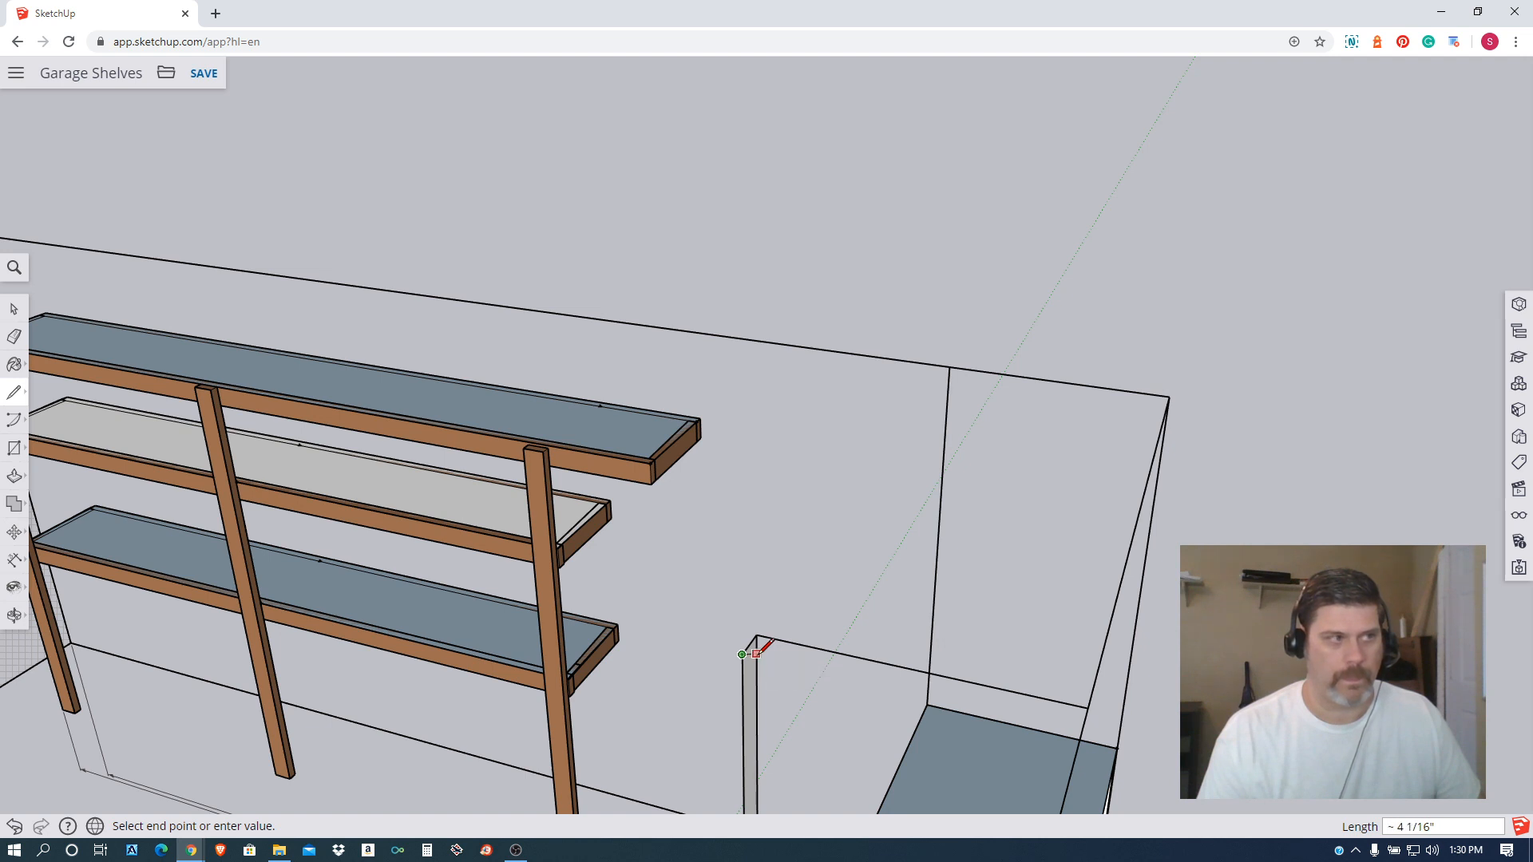
scroll(756, 659, "up", 5)
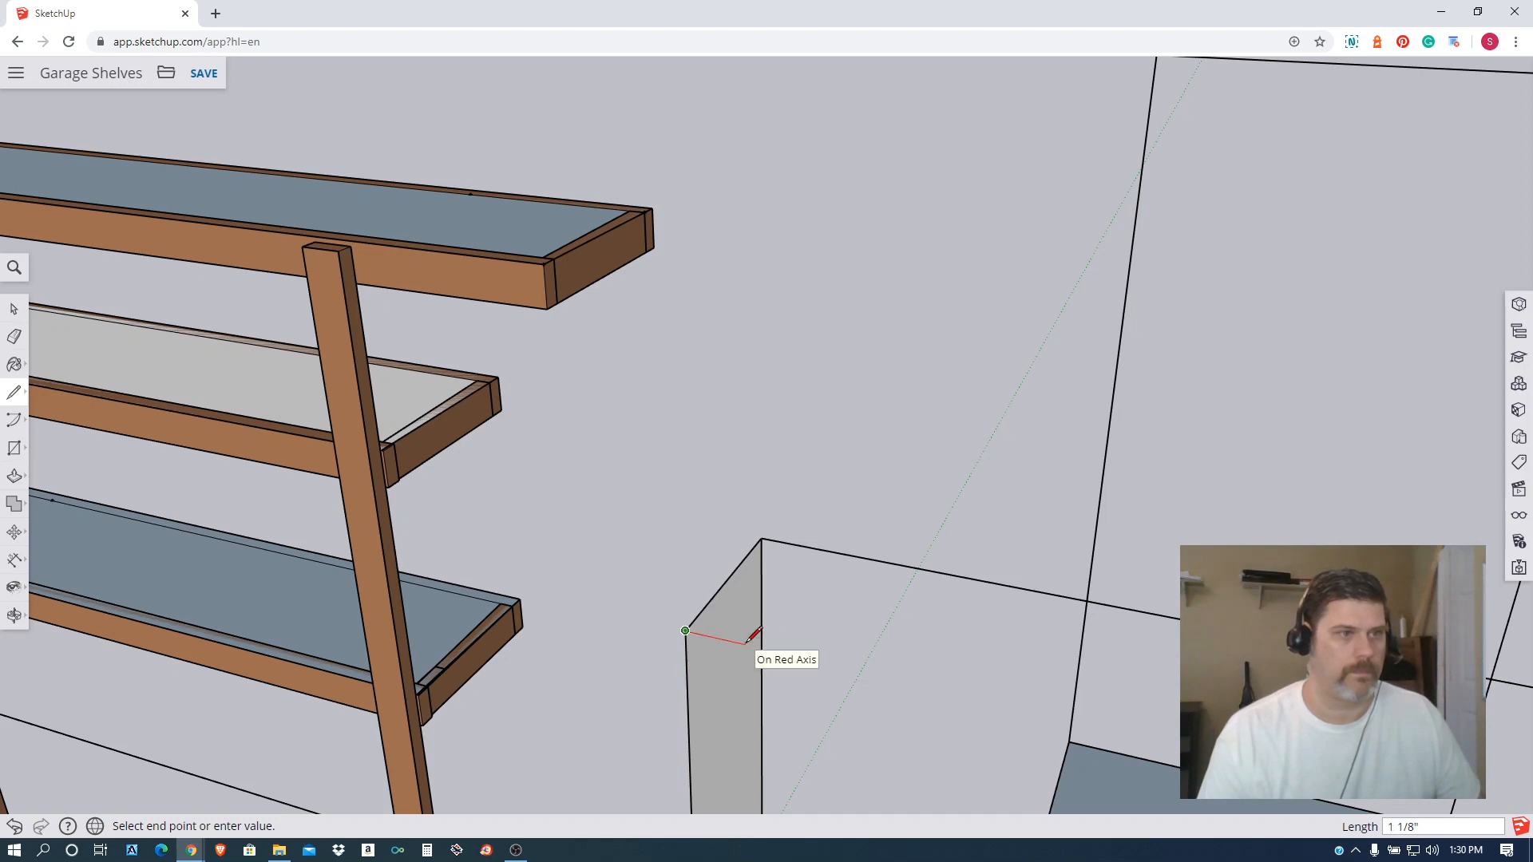
middle_click_drag(753, 636, 807, 642)
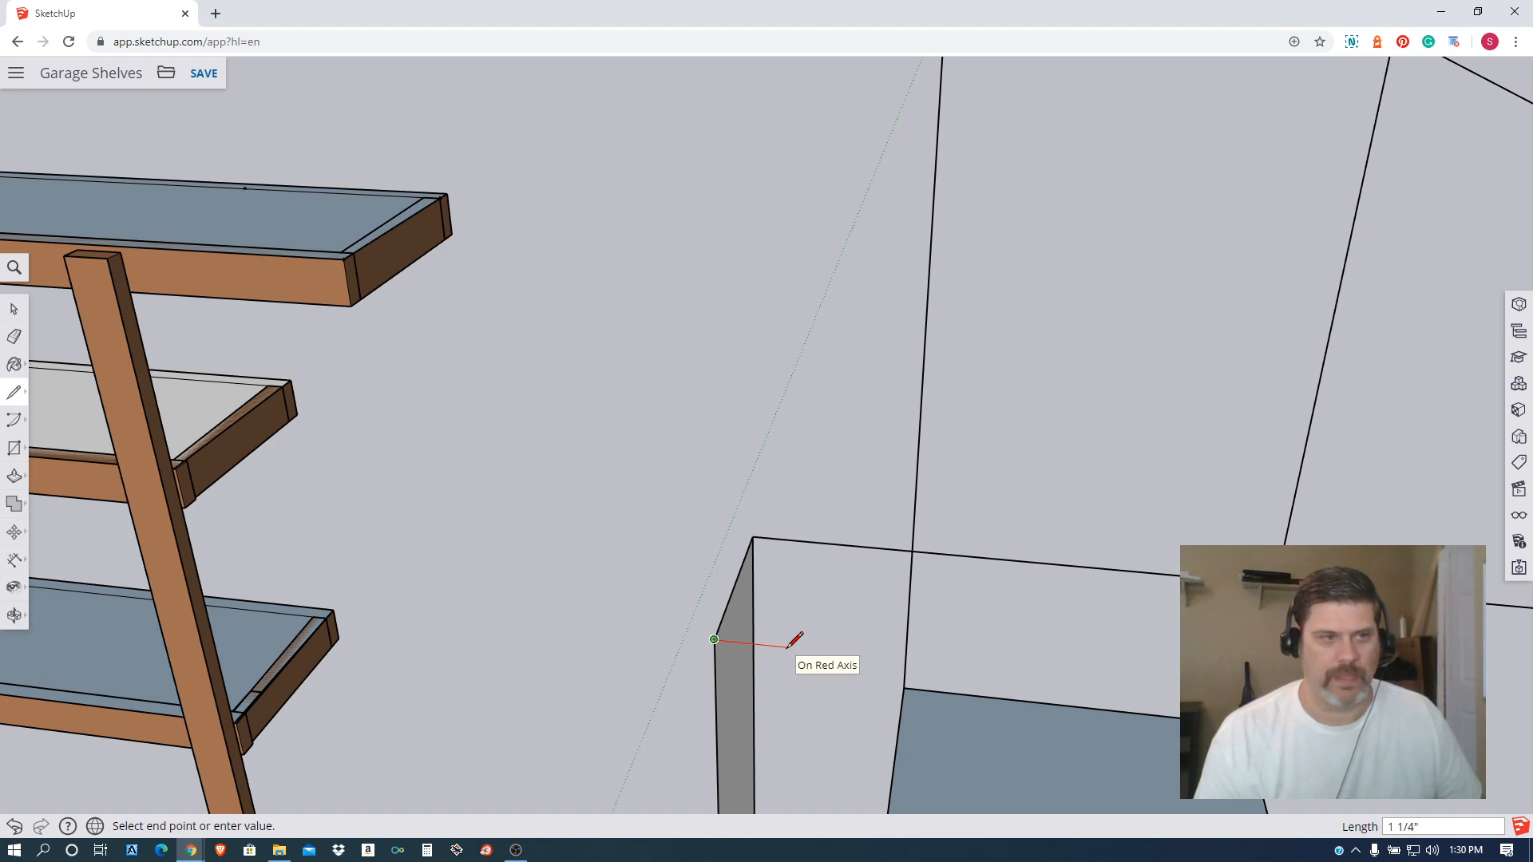
left_click(787, 647)
key("Escape")
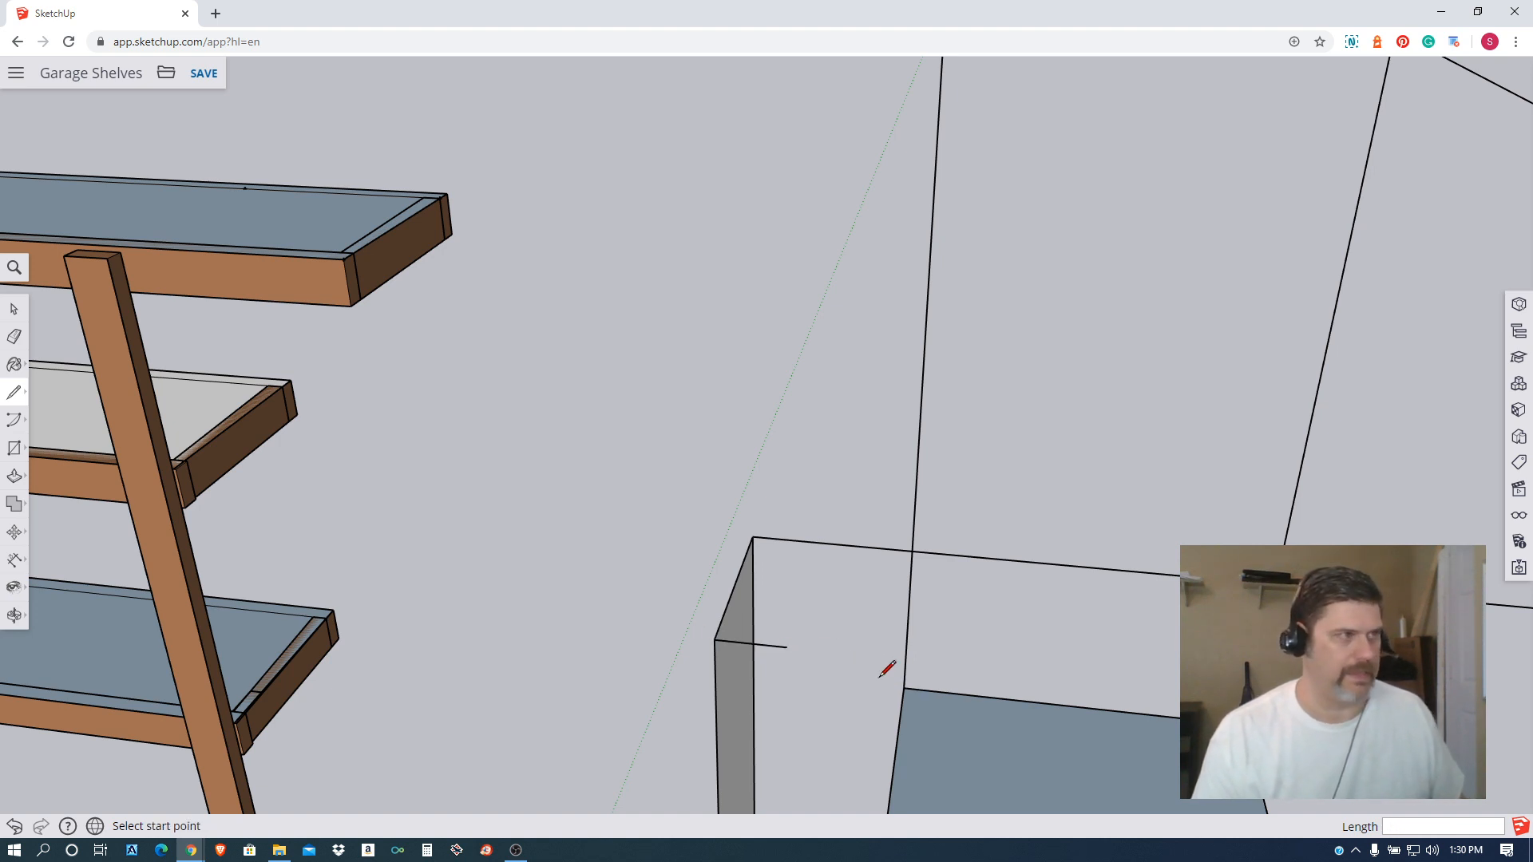
Set the length of the short line at the strip's outer top corner to 1 1/2".
left_click(15, 310)
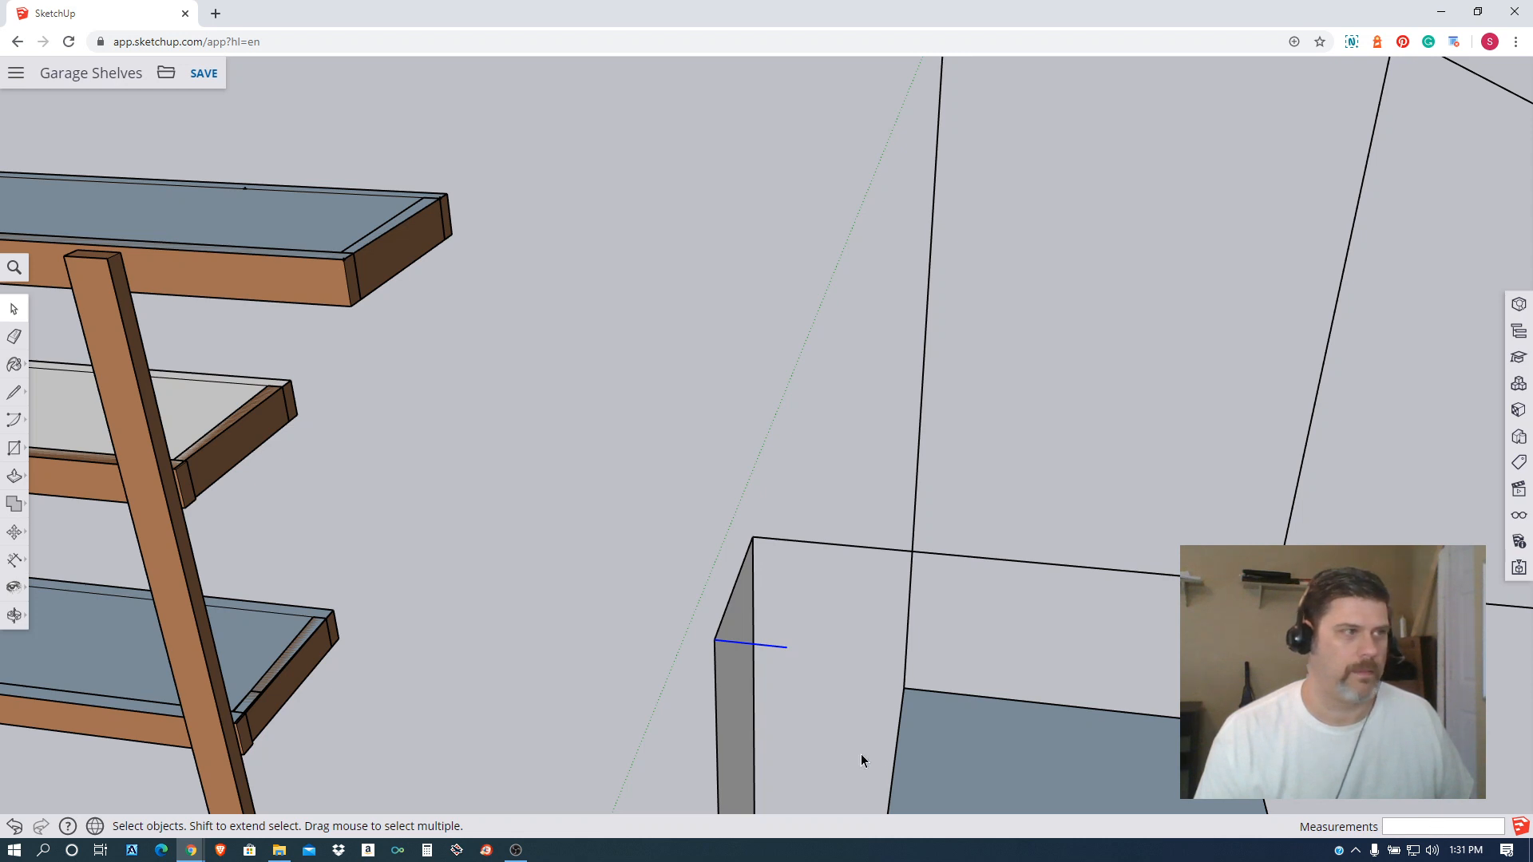
left_click(1519, 304)
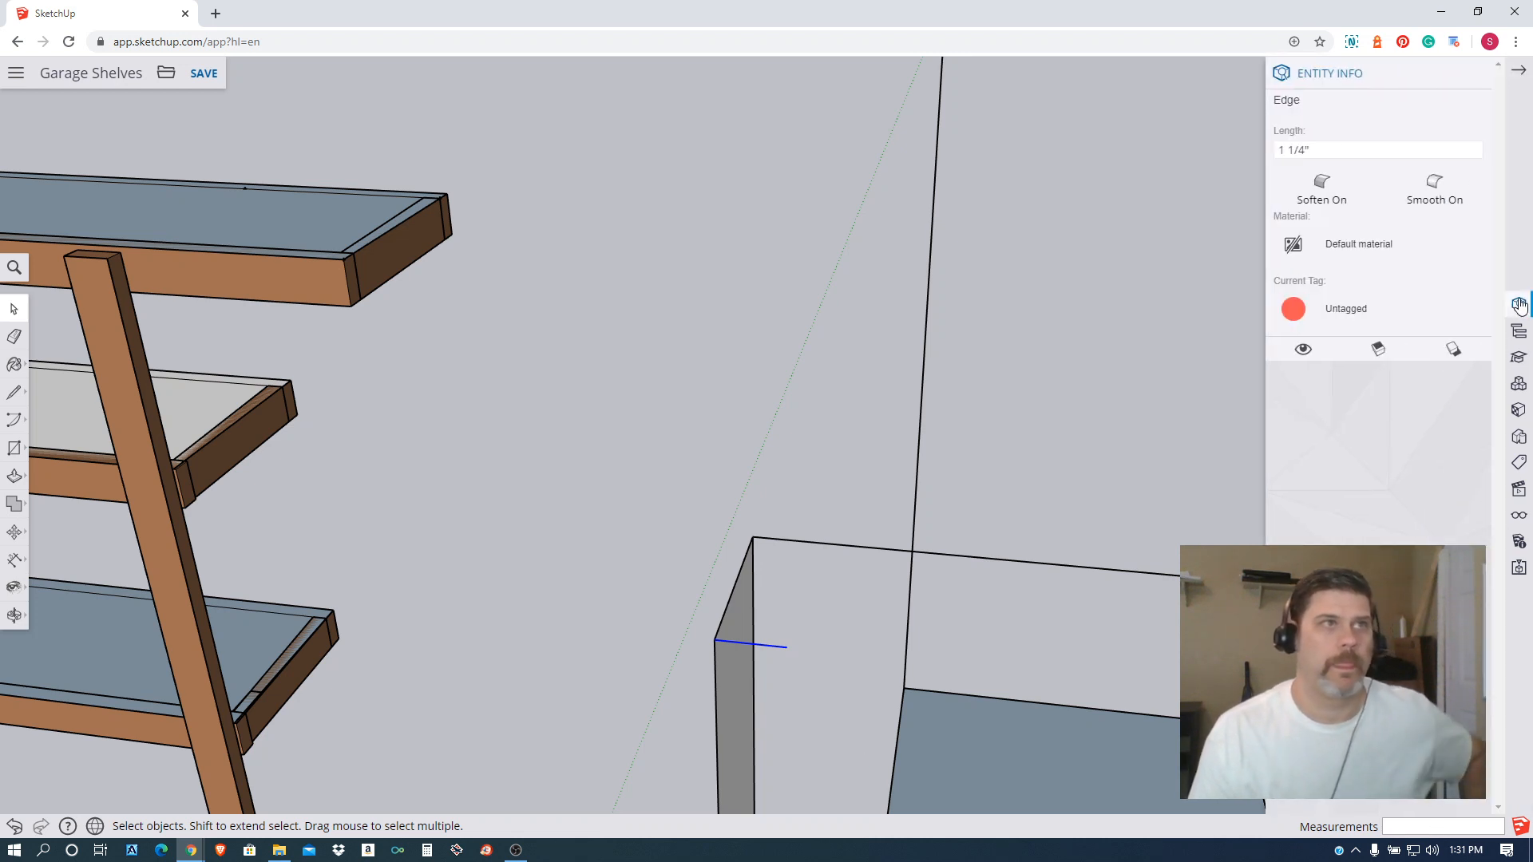
left_click(1330, 150)
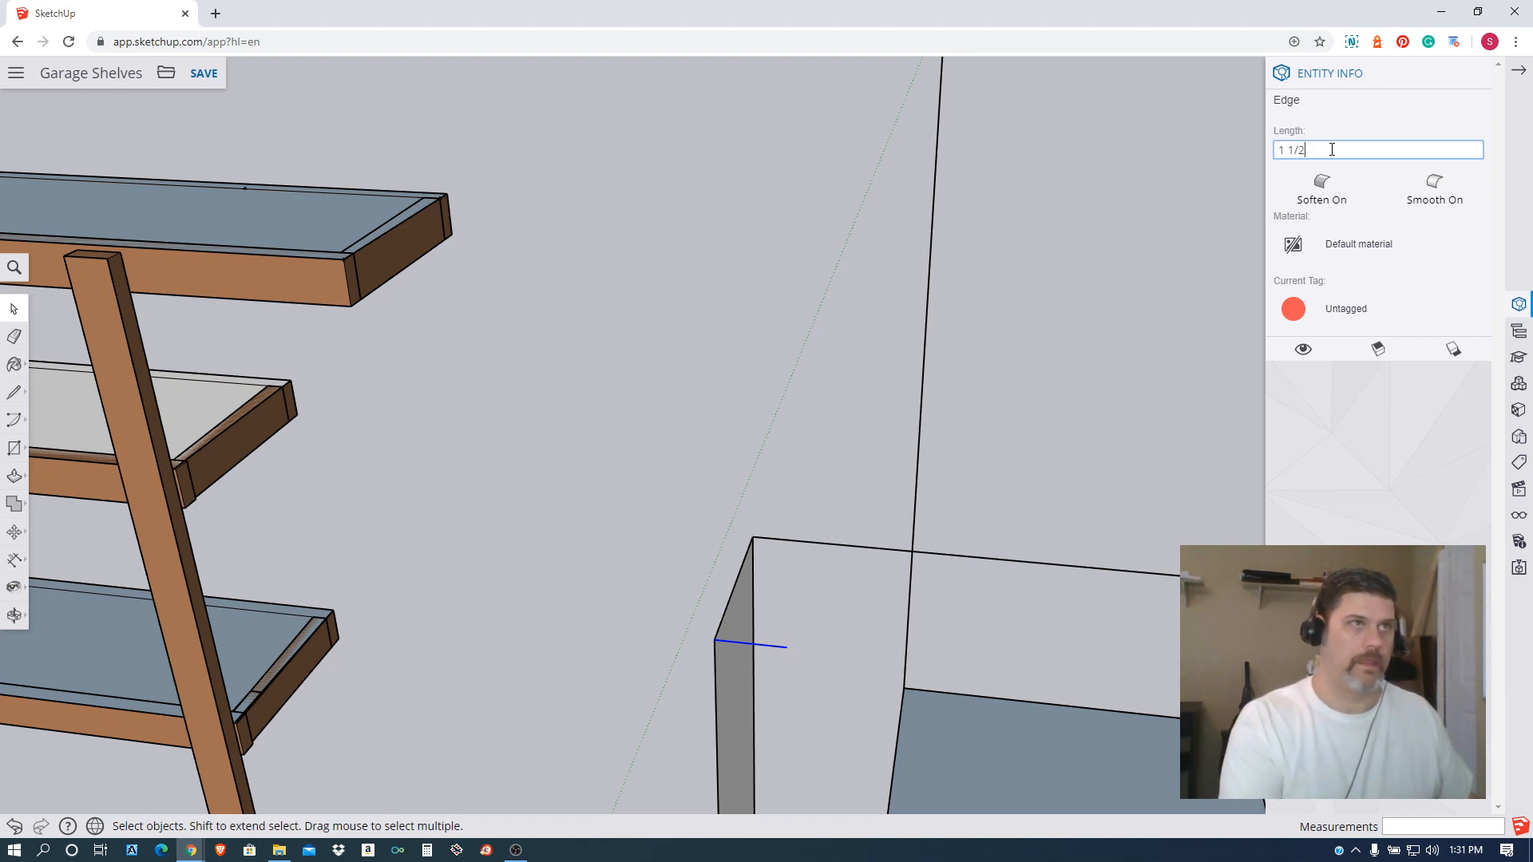
key("Return")
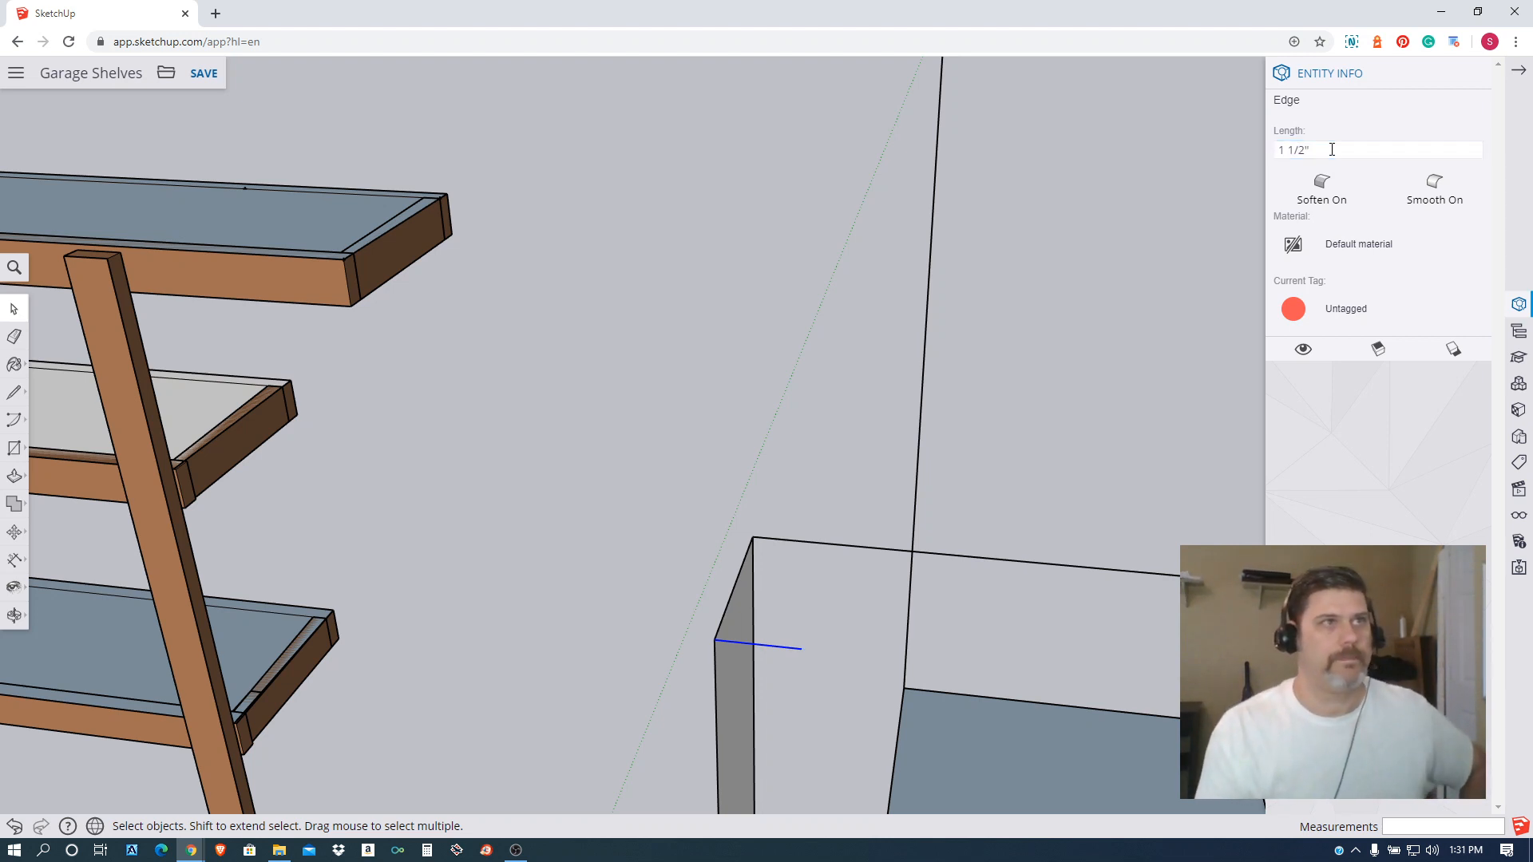
Close the post's top face with a 3 1/2" line from the 1 1/2" line's free end to the short wall-top line.
middle_click_drag(1198, 390, 1173, 415)
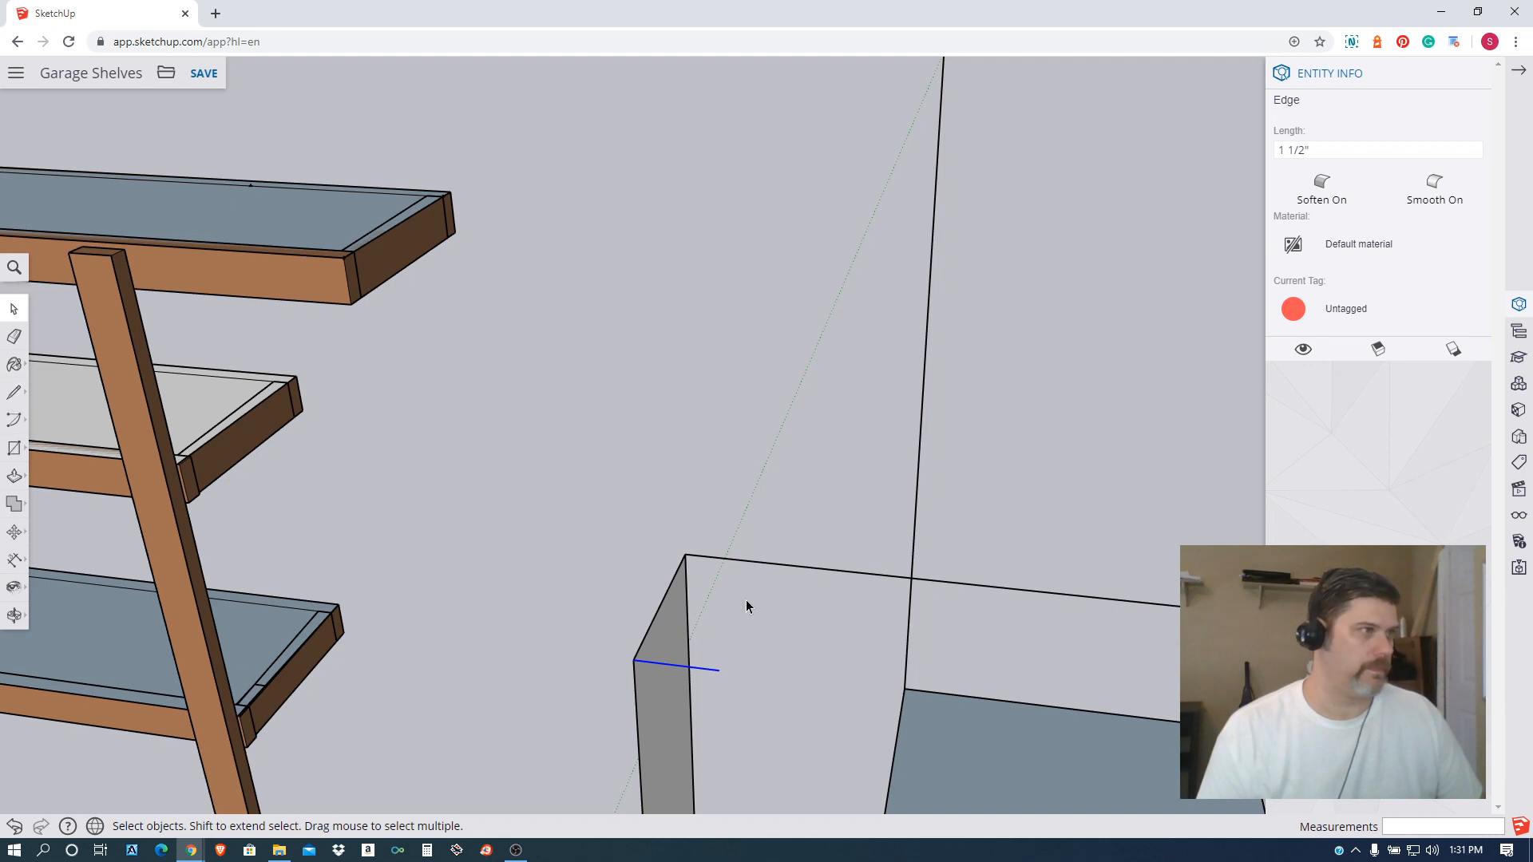
left_click(14, 391)
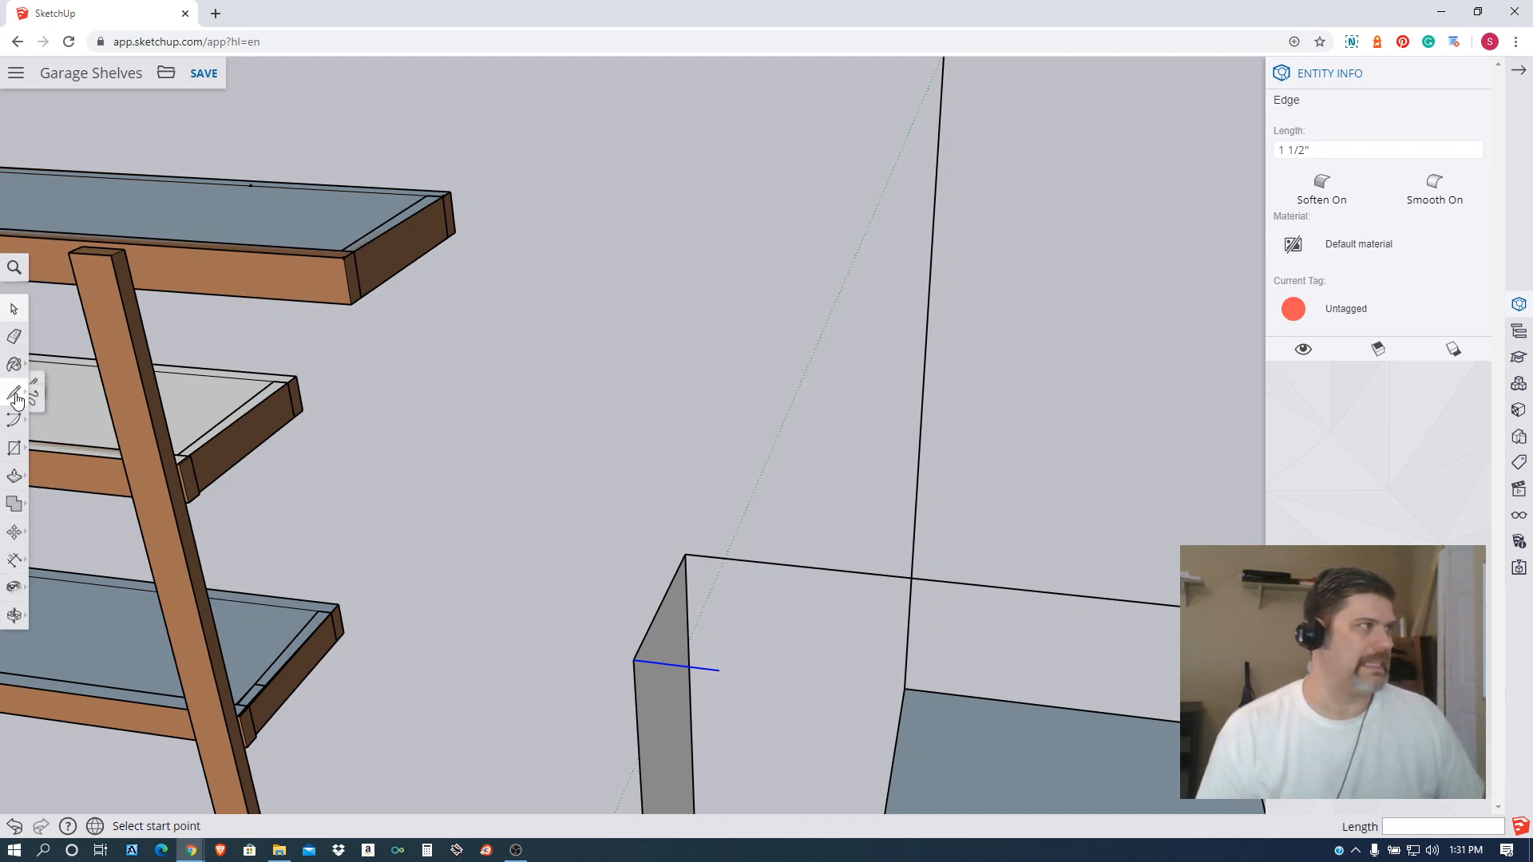
left_click(67, 383)
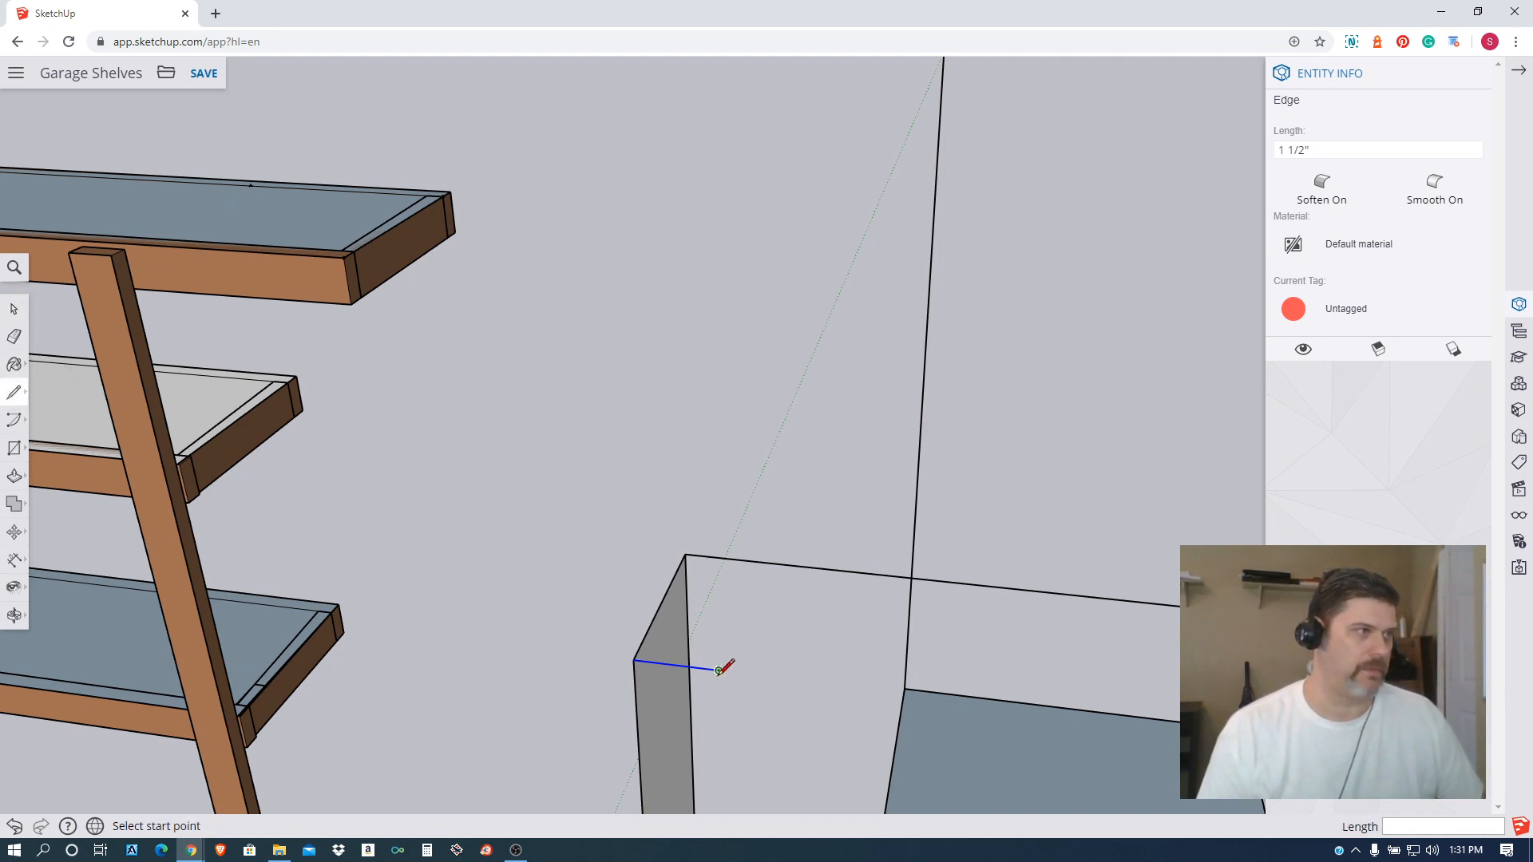
left_click(719, 669)
key("Escape")
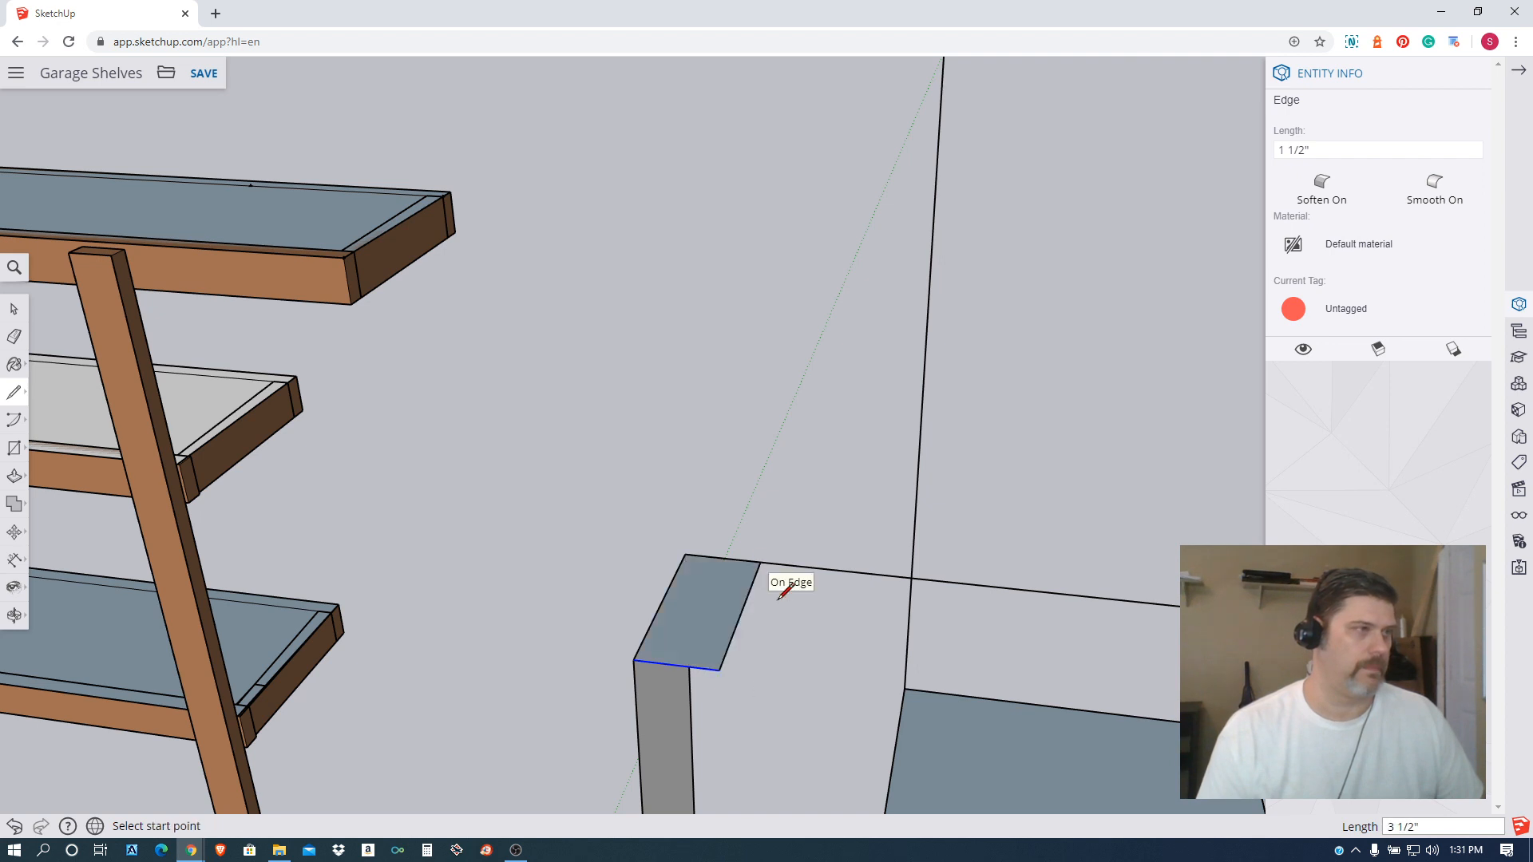
Draw the hanging post's remaining vertical edges down from the top face and its 1 1/2" bottom edge to enclose the post.
middle_click_drag(821, 644, 797, 455)
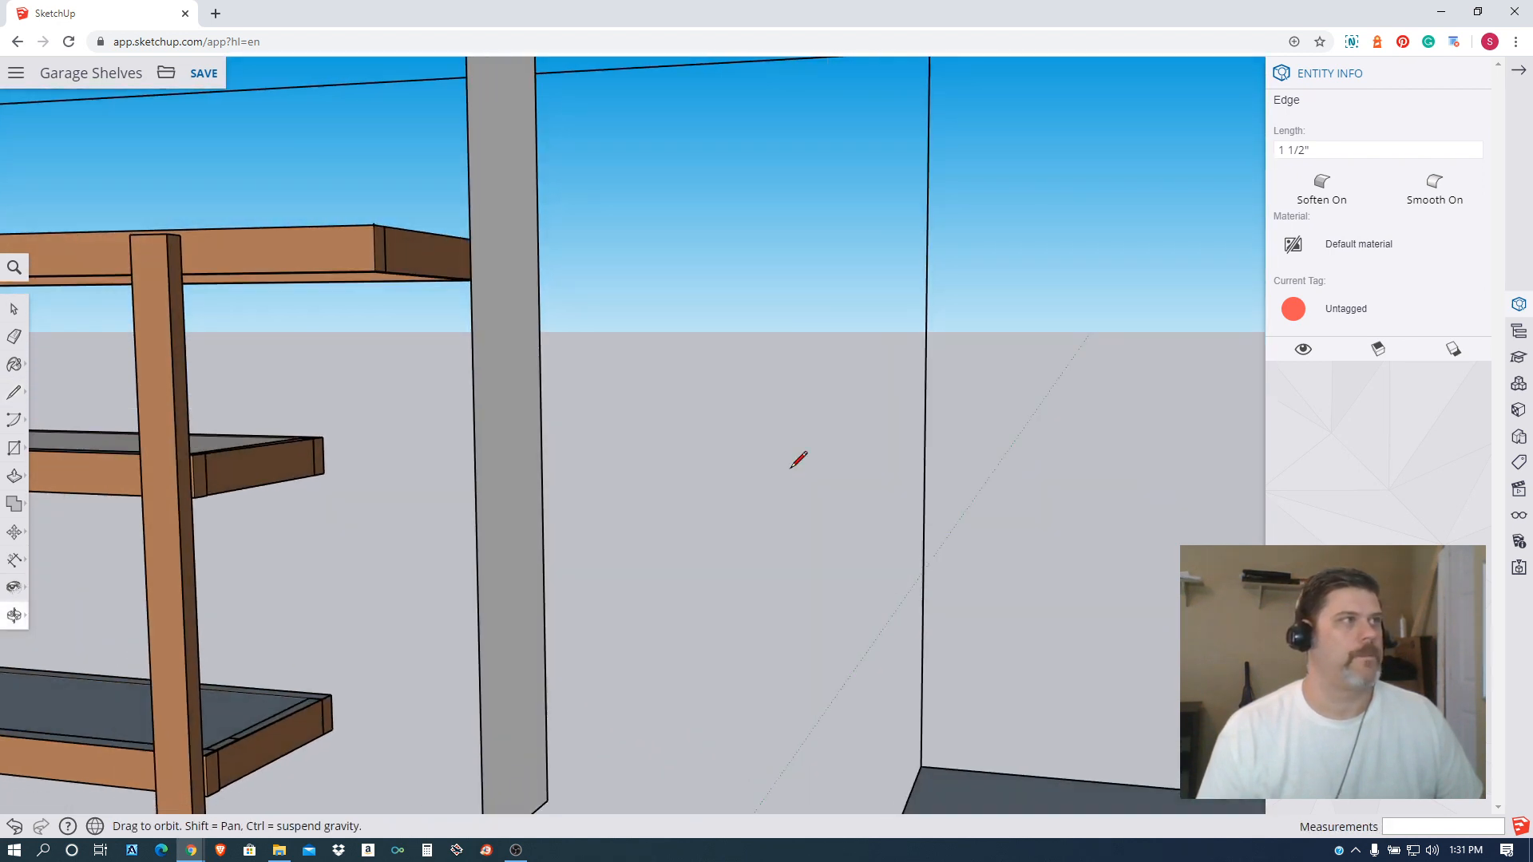
scroll(797, 455, "down", 4)
left_click(709, 89)
left_click(711, 594)
left_click(700, 593)
middle_click_drag(740, 547, 517, 548)
left_click(458, 568)
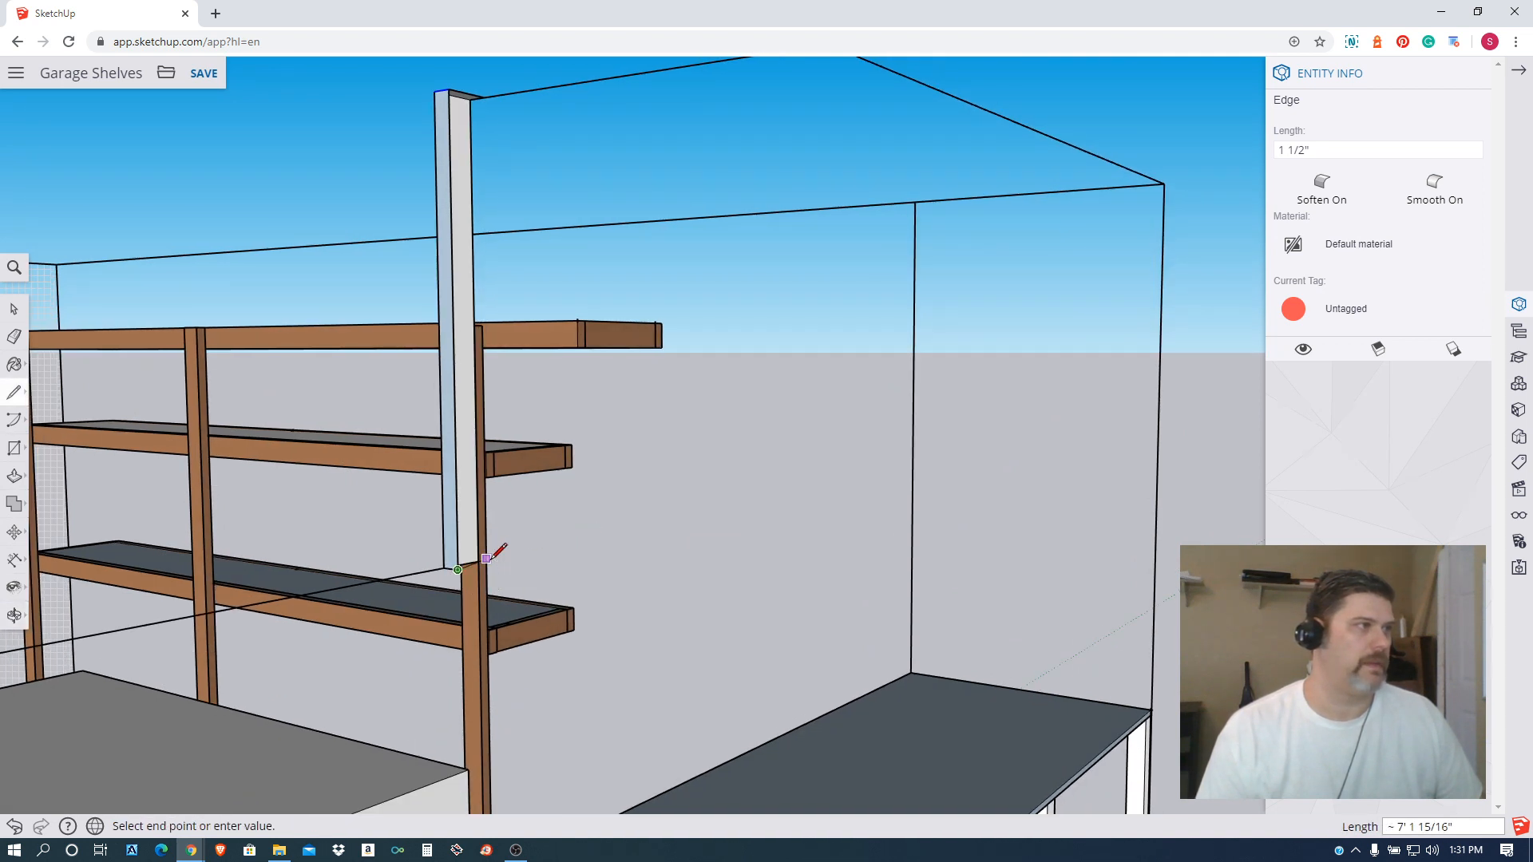
mouse_move(588, 548)
middle_mouse_down()
mouse_move(367, 541)
mouse_move(274, 575)
mouse_move(404, 571)
mouse_move(403, 594)
middle_mouse_up()
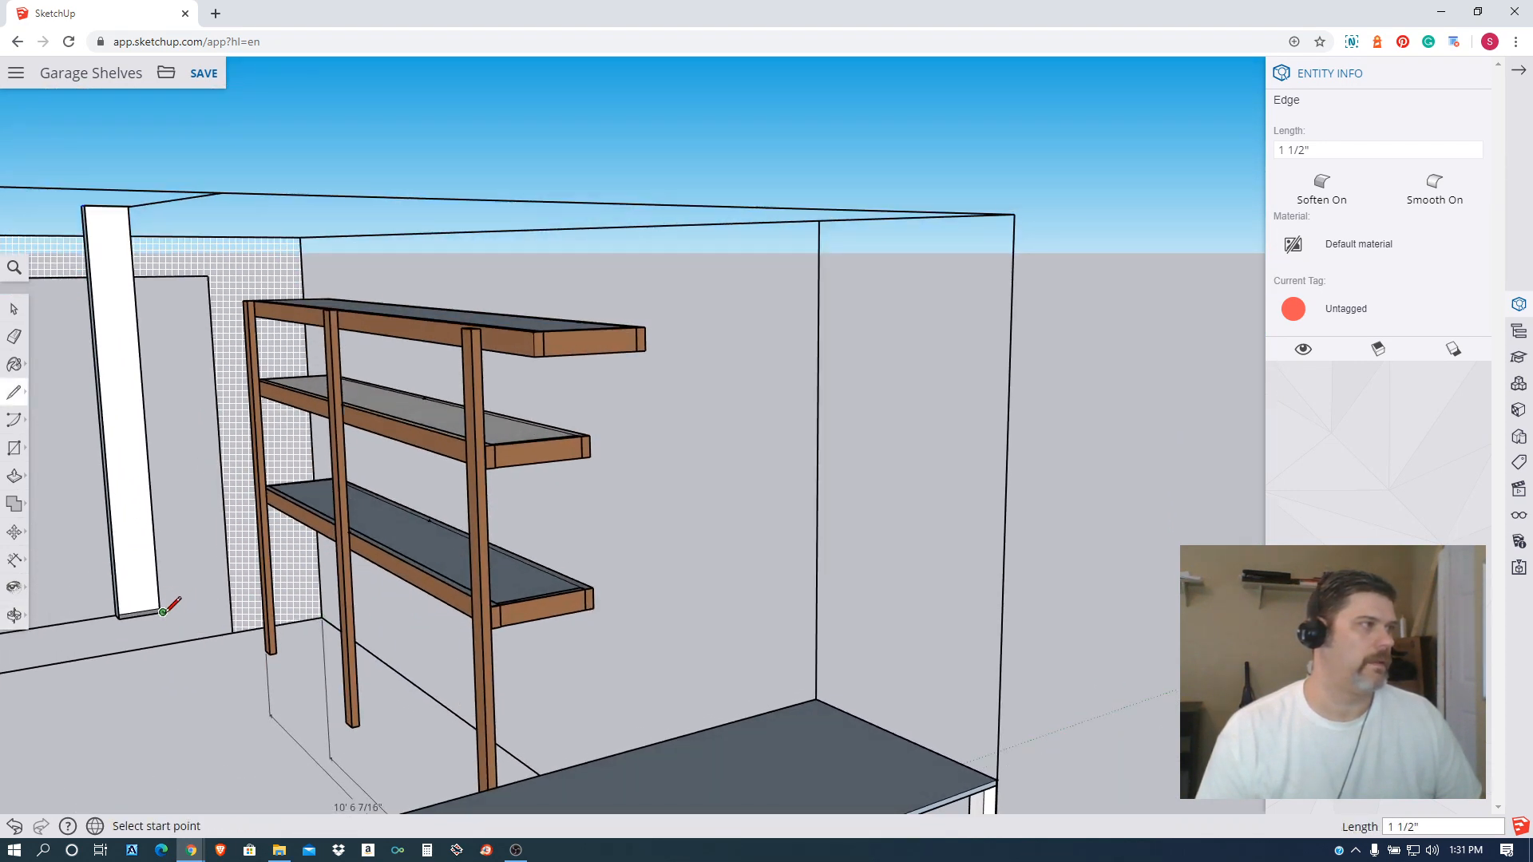
left_click(131, 206)
middle_click_drag(157, 300, 270, 572)
key("l")
mouse_move(363, 281)
middle_mouse_down()
mouse_move(219, 294)
mouse_move(147, 229)
middle_mouse_up()
Place the camera on the garage floor near the person figure at a 5' 6" height offset.
scroll(151, 222, "up", 6)
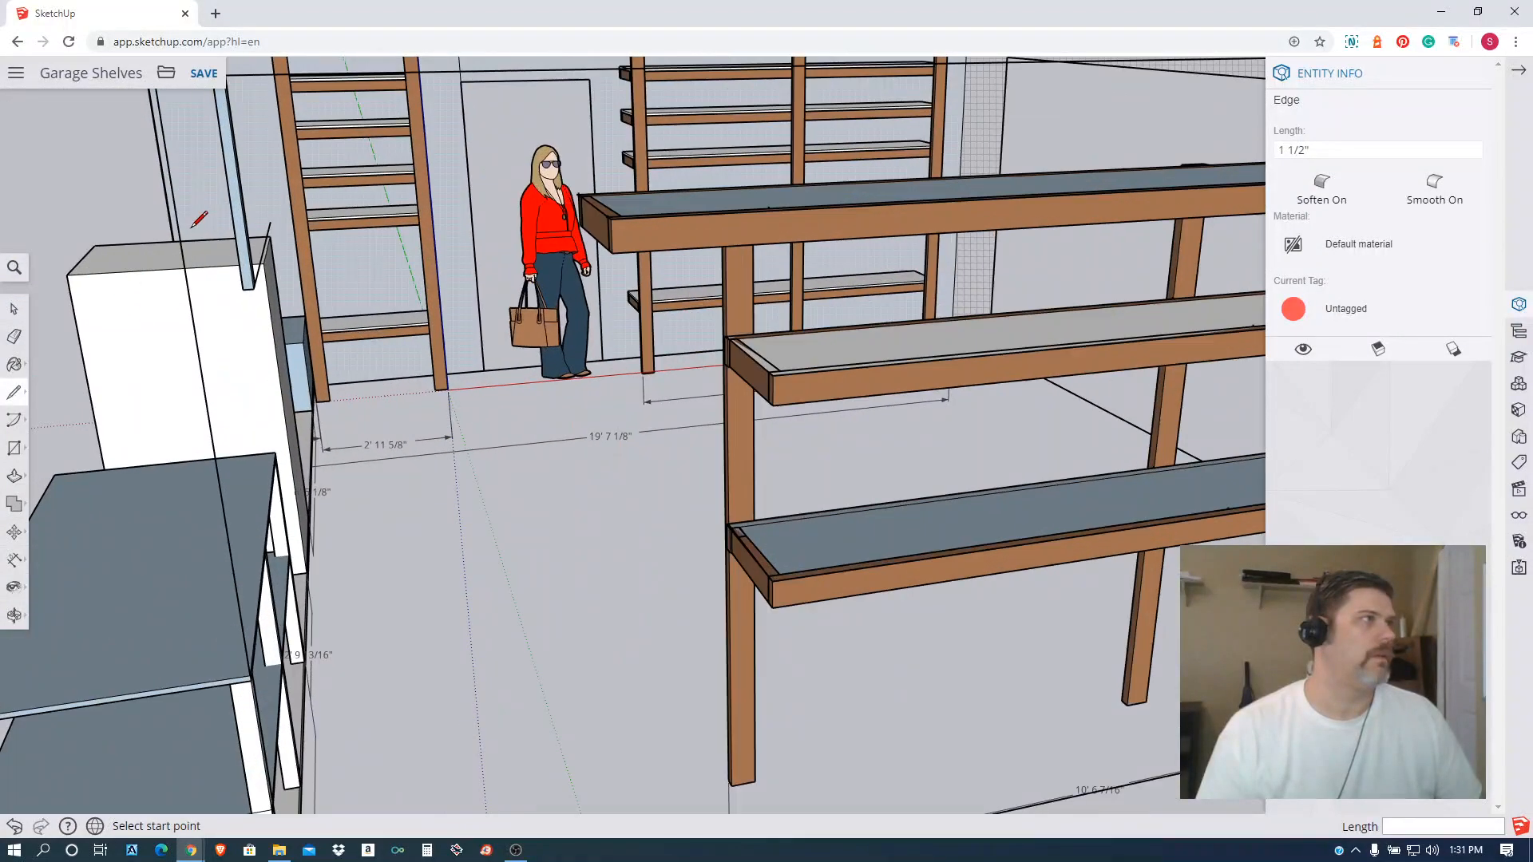
scroll(217, 245, "up", 2)
scroll(437, 265, "down", 4)
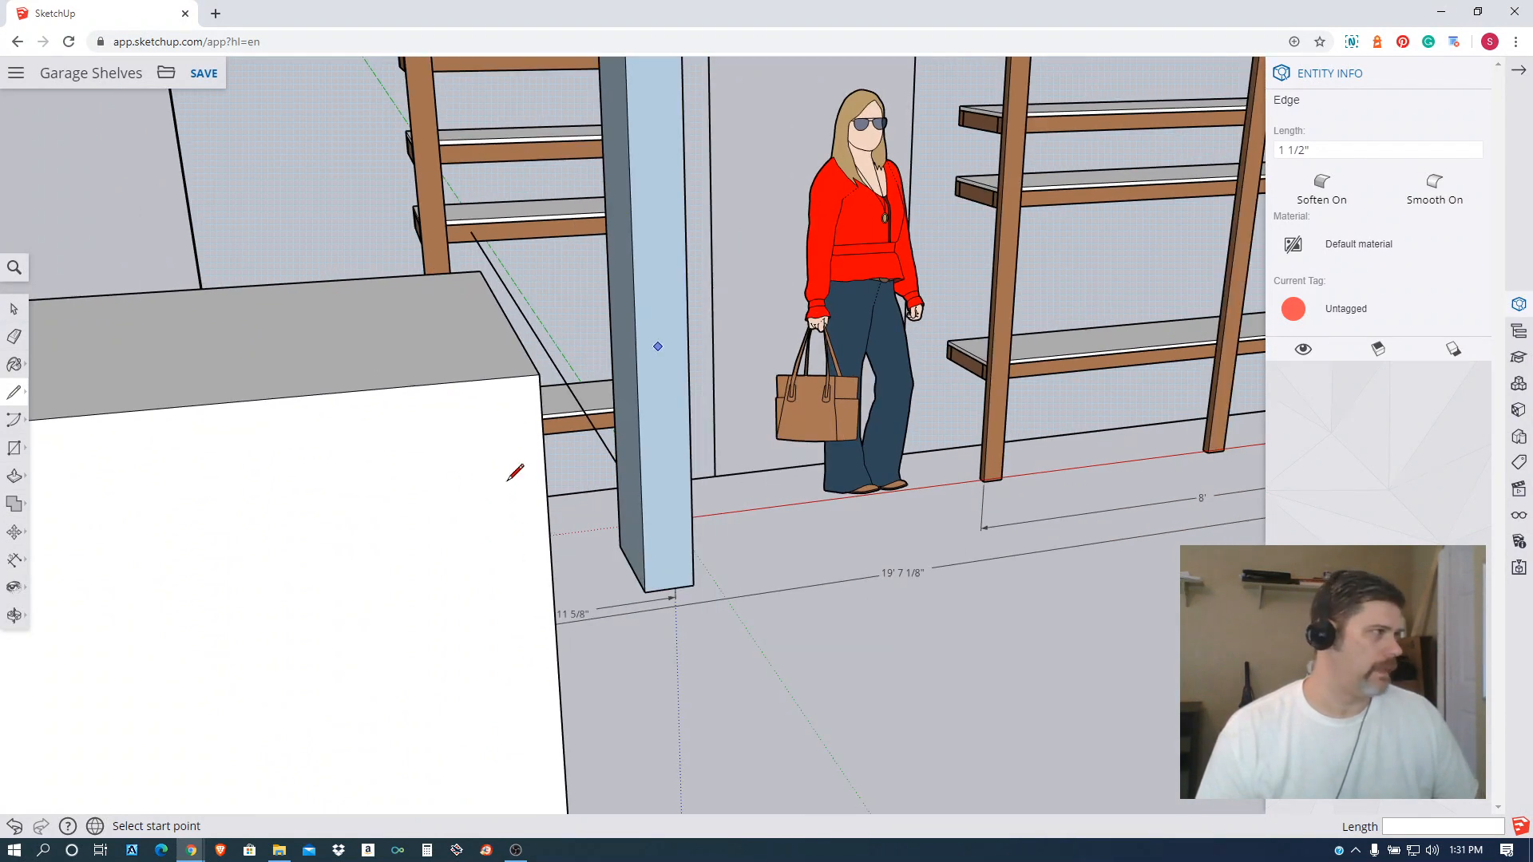
scroll(798, 463, "down", 2)
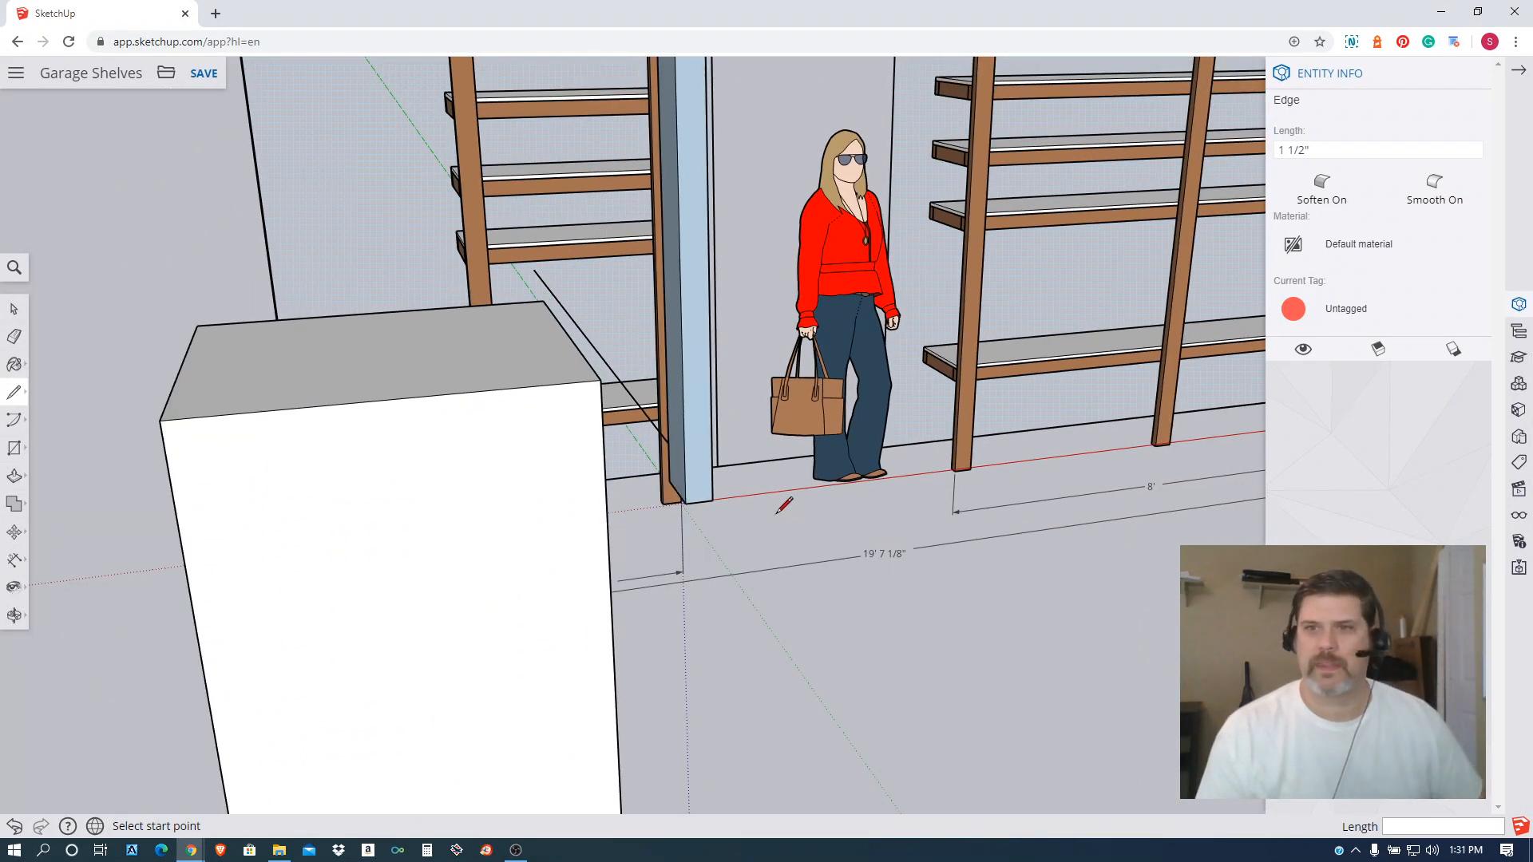
left_click(17, 534)
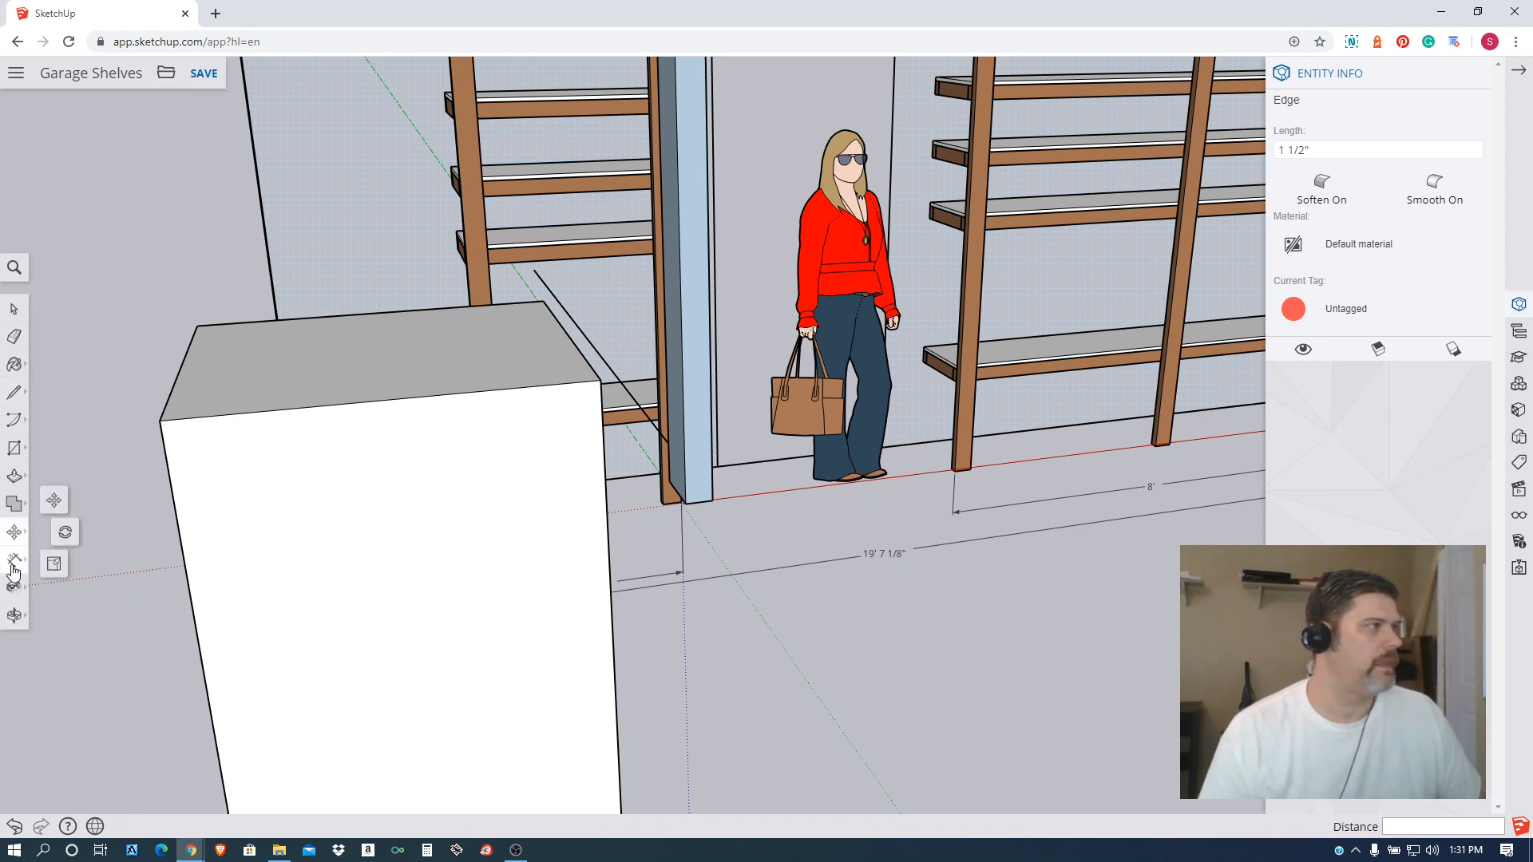
left_click(14, 588)
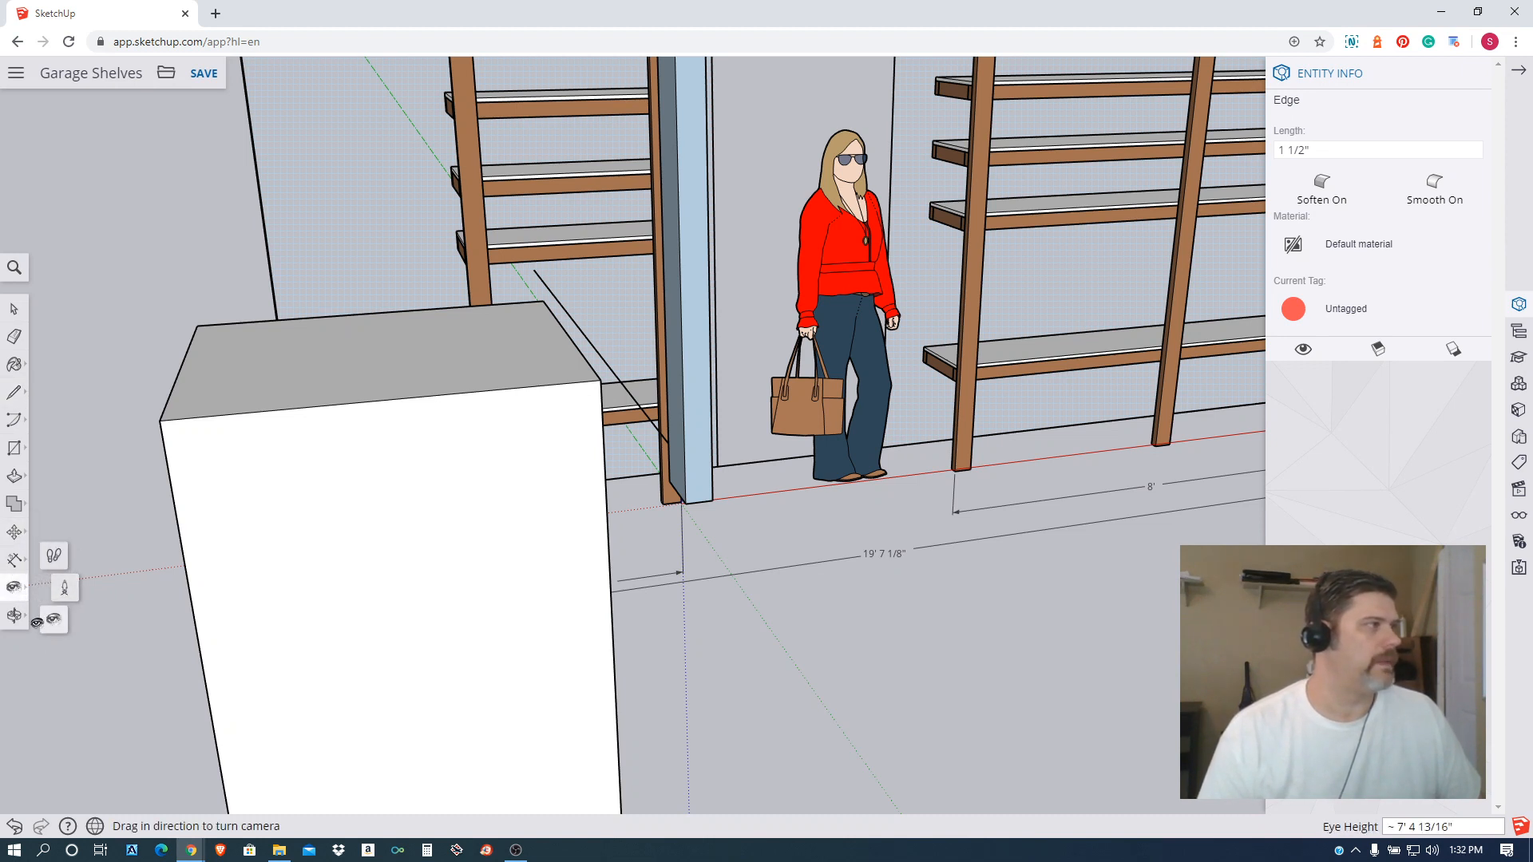
left_click(66, 590)
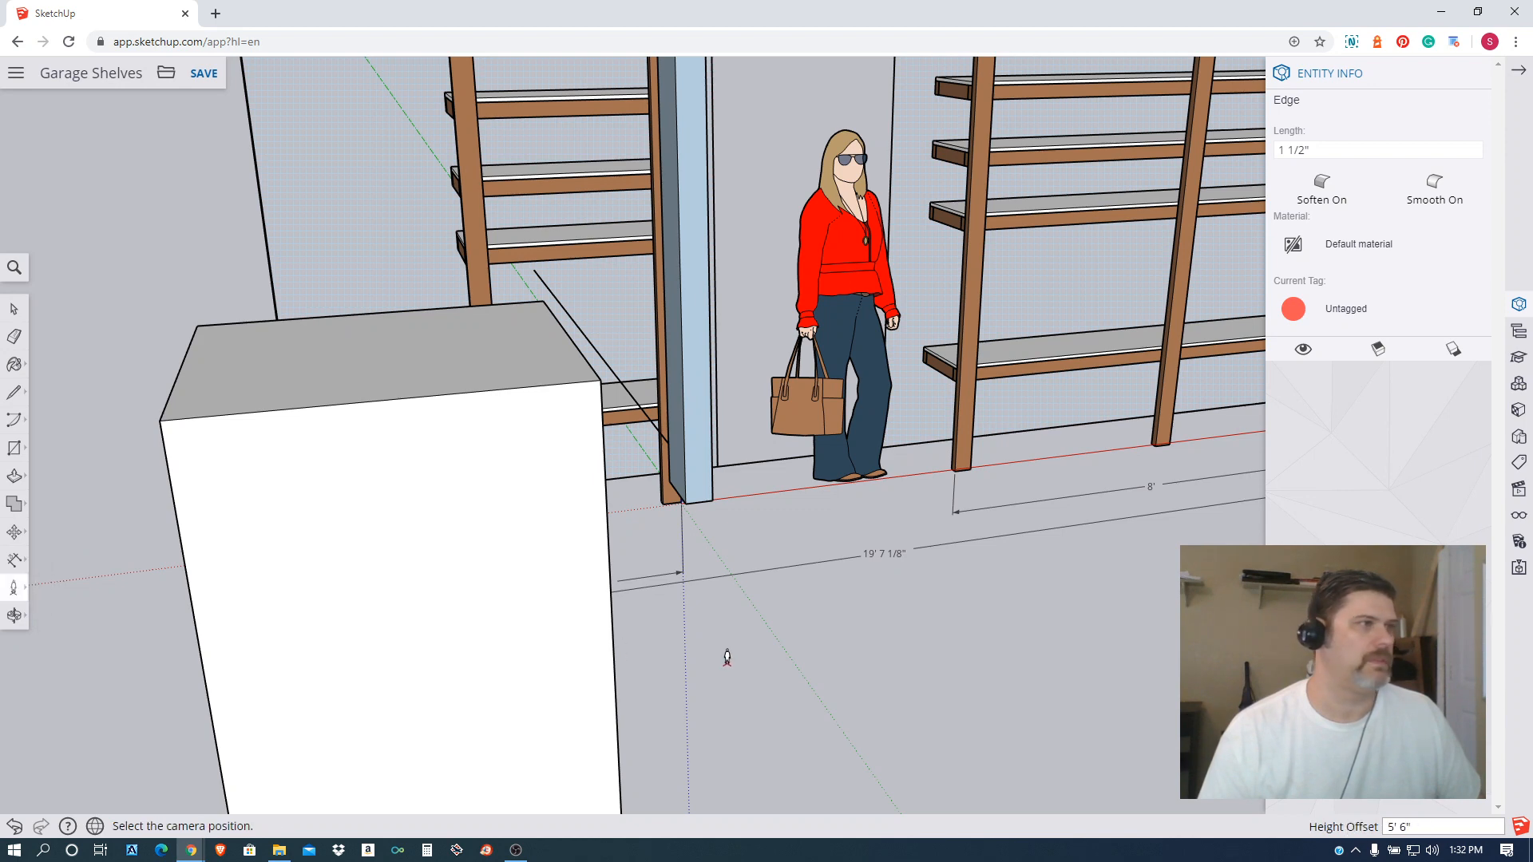
left_click(899, 736)
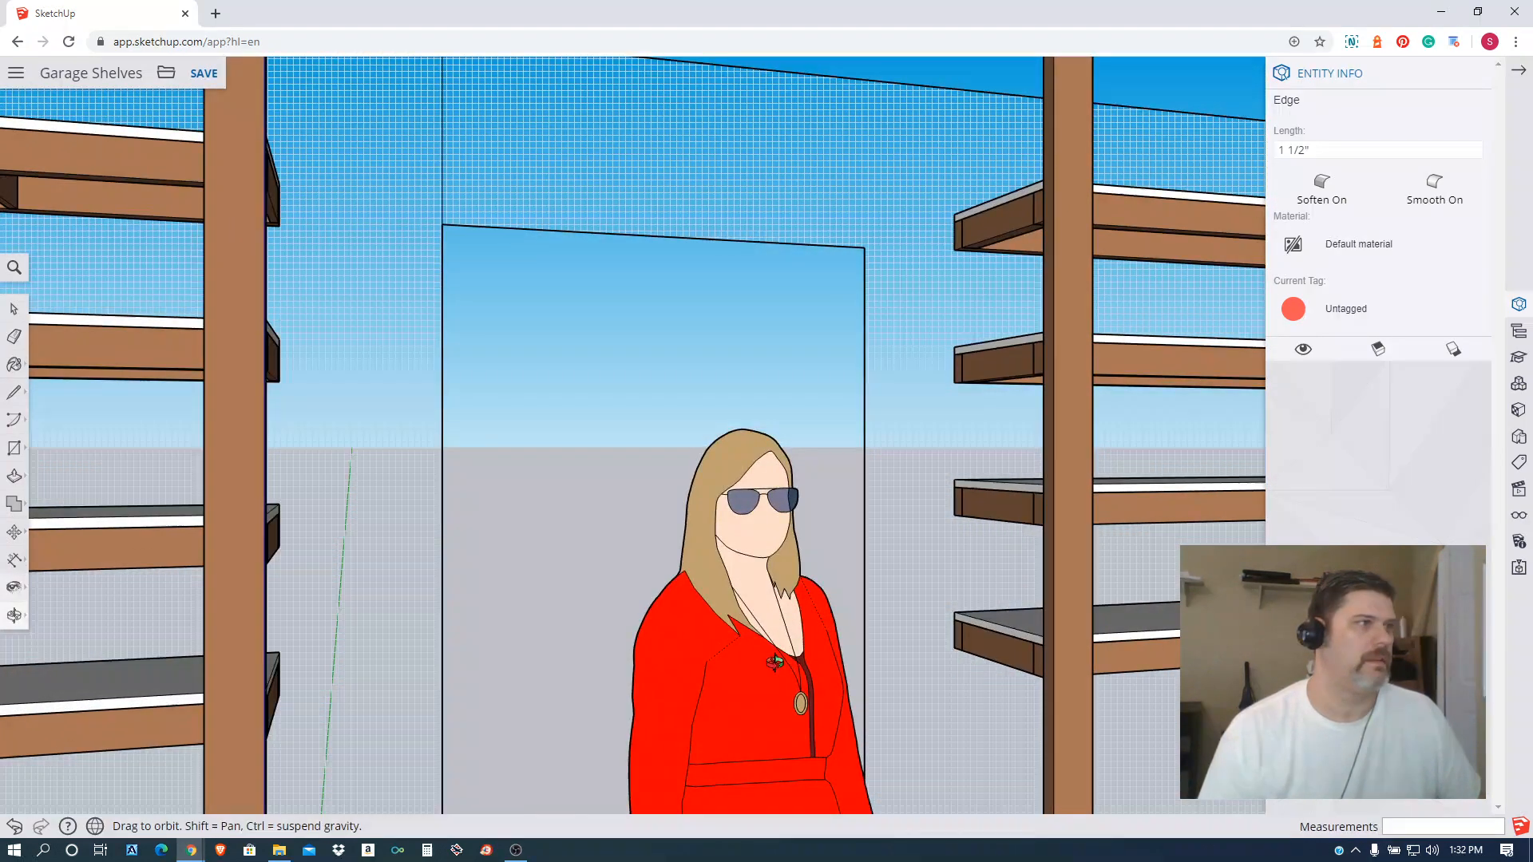
Look around from eye level toward the shelving, workbench and hanging post to examine the post's placement.
middle_click_drag(774, 662, 655, 597)
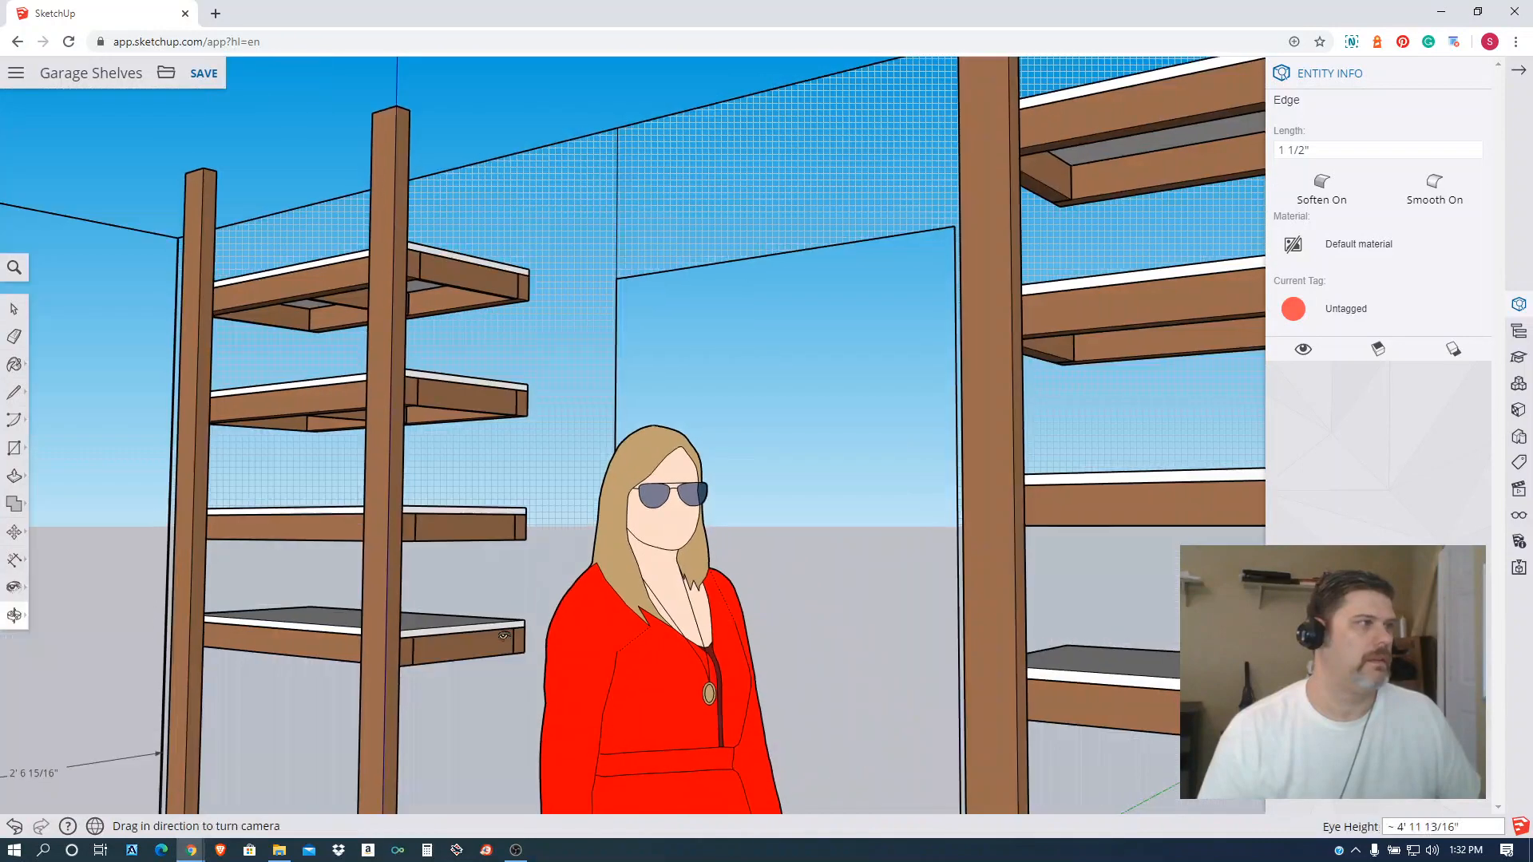
left_click_drag(711, 527, 1052, 562)
scroll(1052, 563, "down", 5)
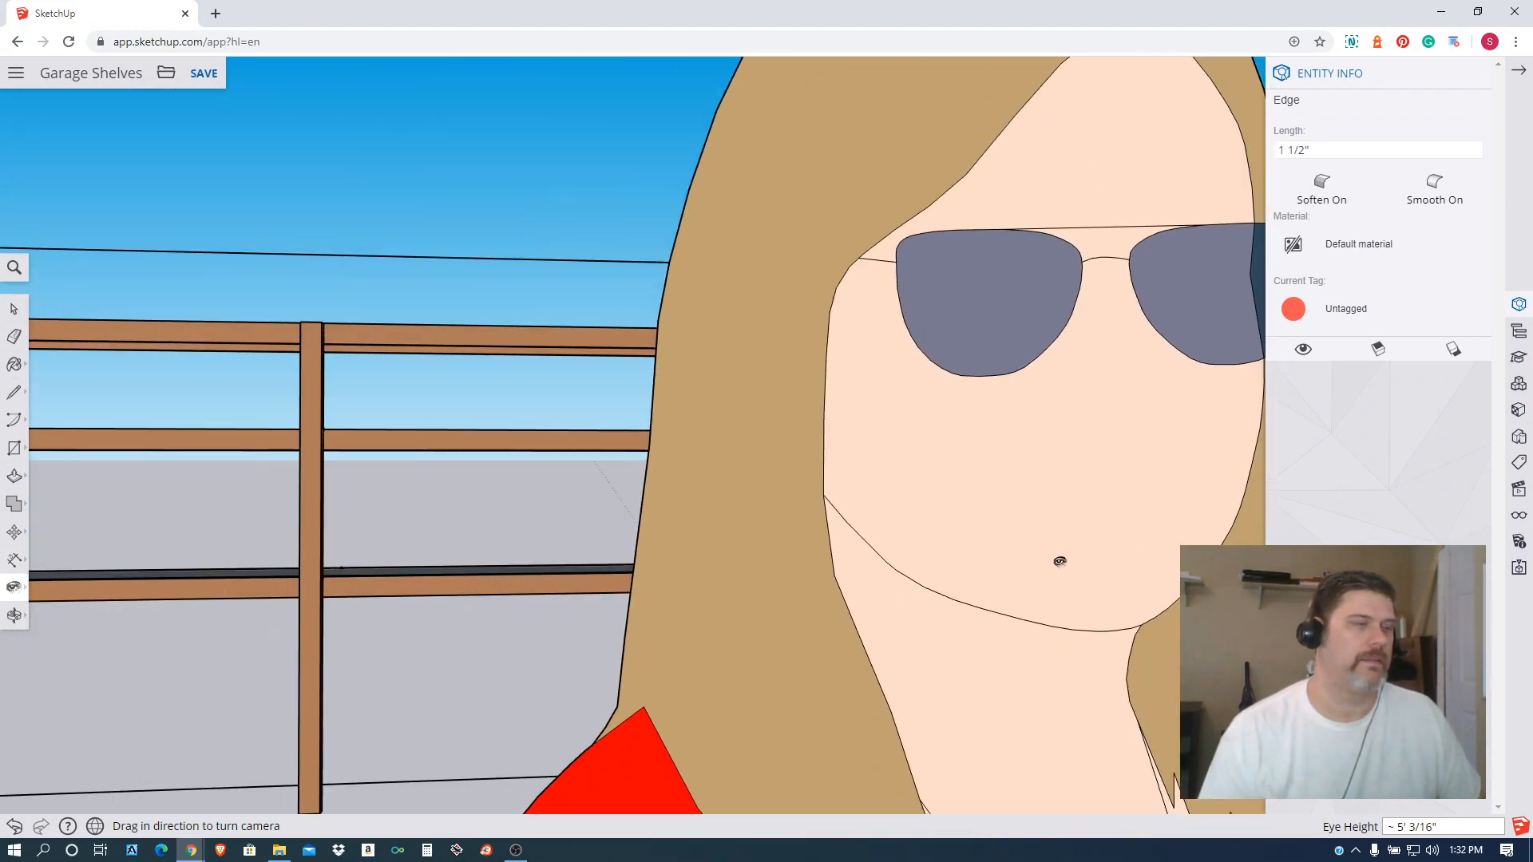
left_click_drag(838, 547, 1246, 523)
scroll(1037, 521, "down", 2)
scroll(1037, 521, "down", 5)
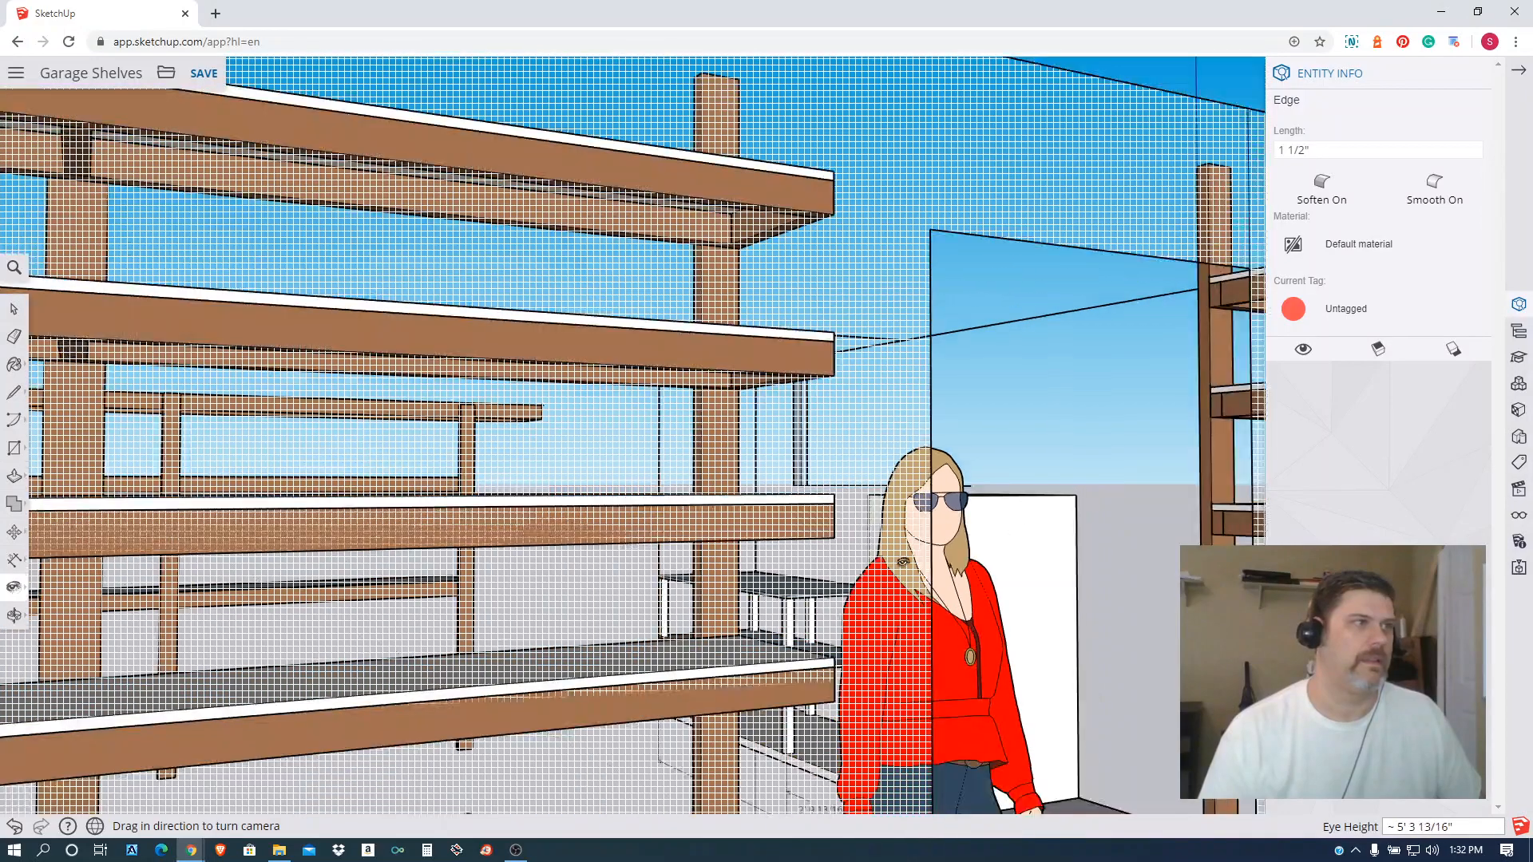
scroll(859, 509, "up", 3)
scroll(762, 468, "up", 5)
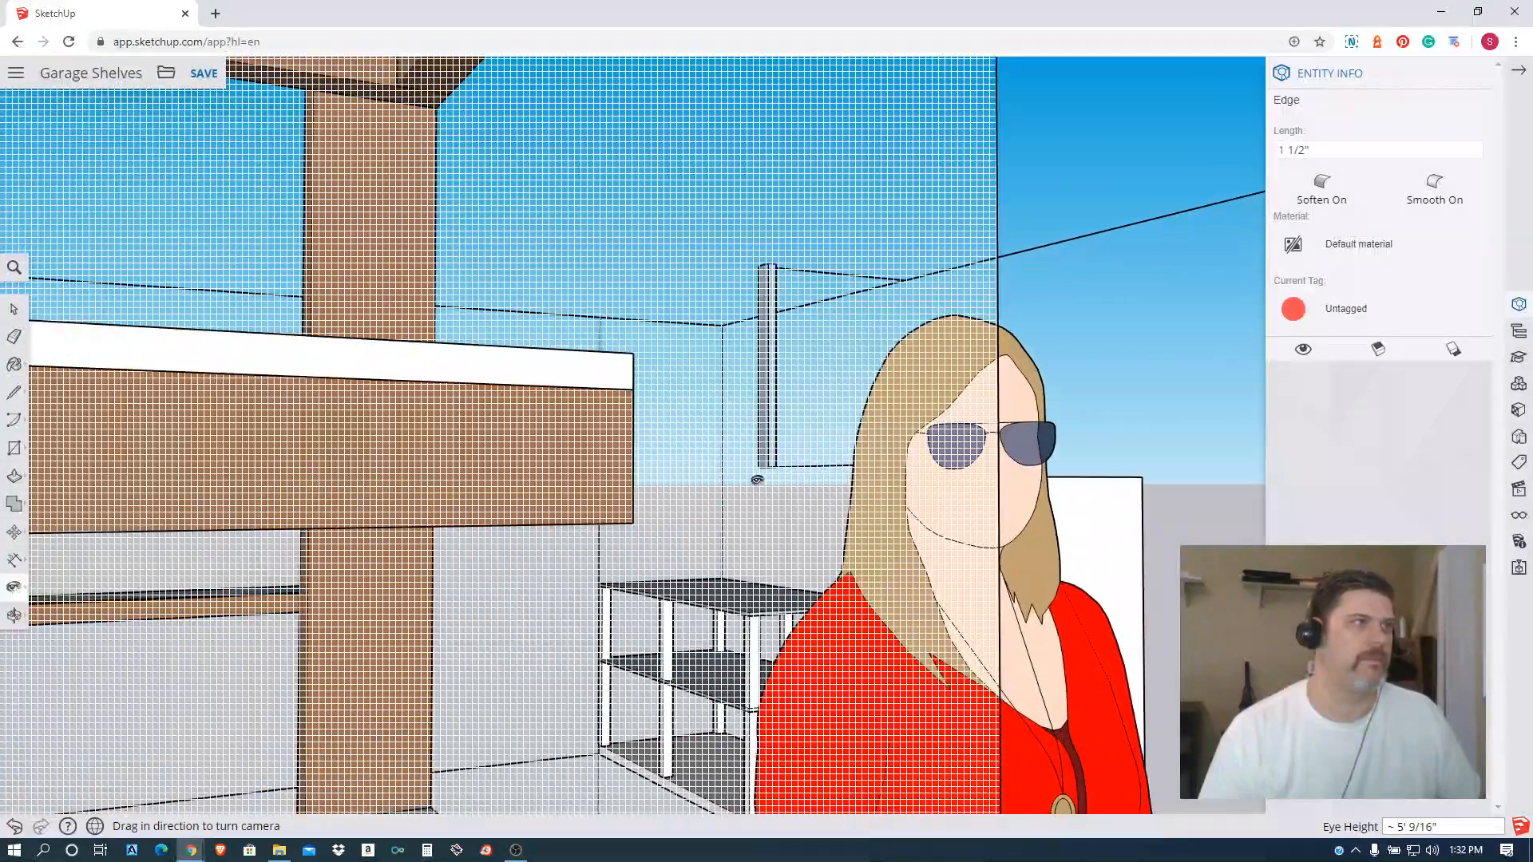
scroll(735, 496, "up", 5)
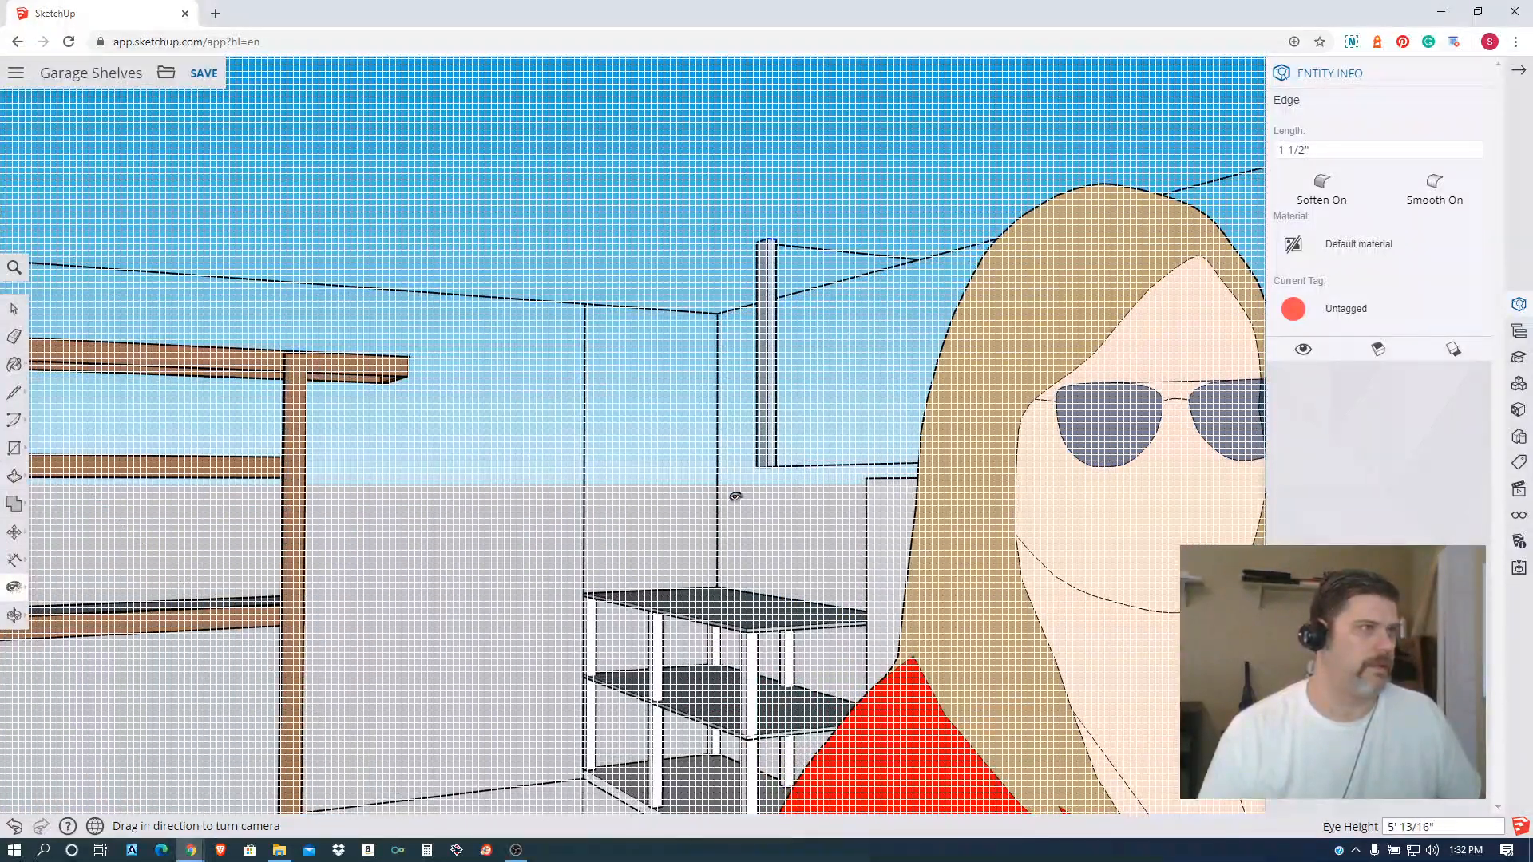
Fit the whole model in view, examine the hanging post between the workbench and tall cabinet, and clear the selection.
left_click(16, 534)
left_click(14, 615)
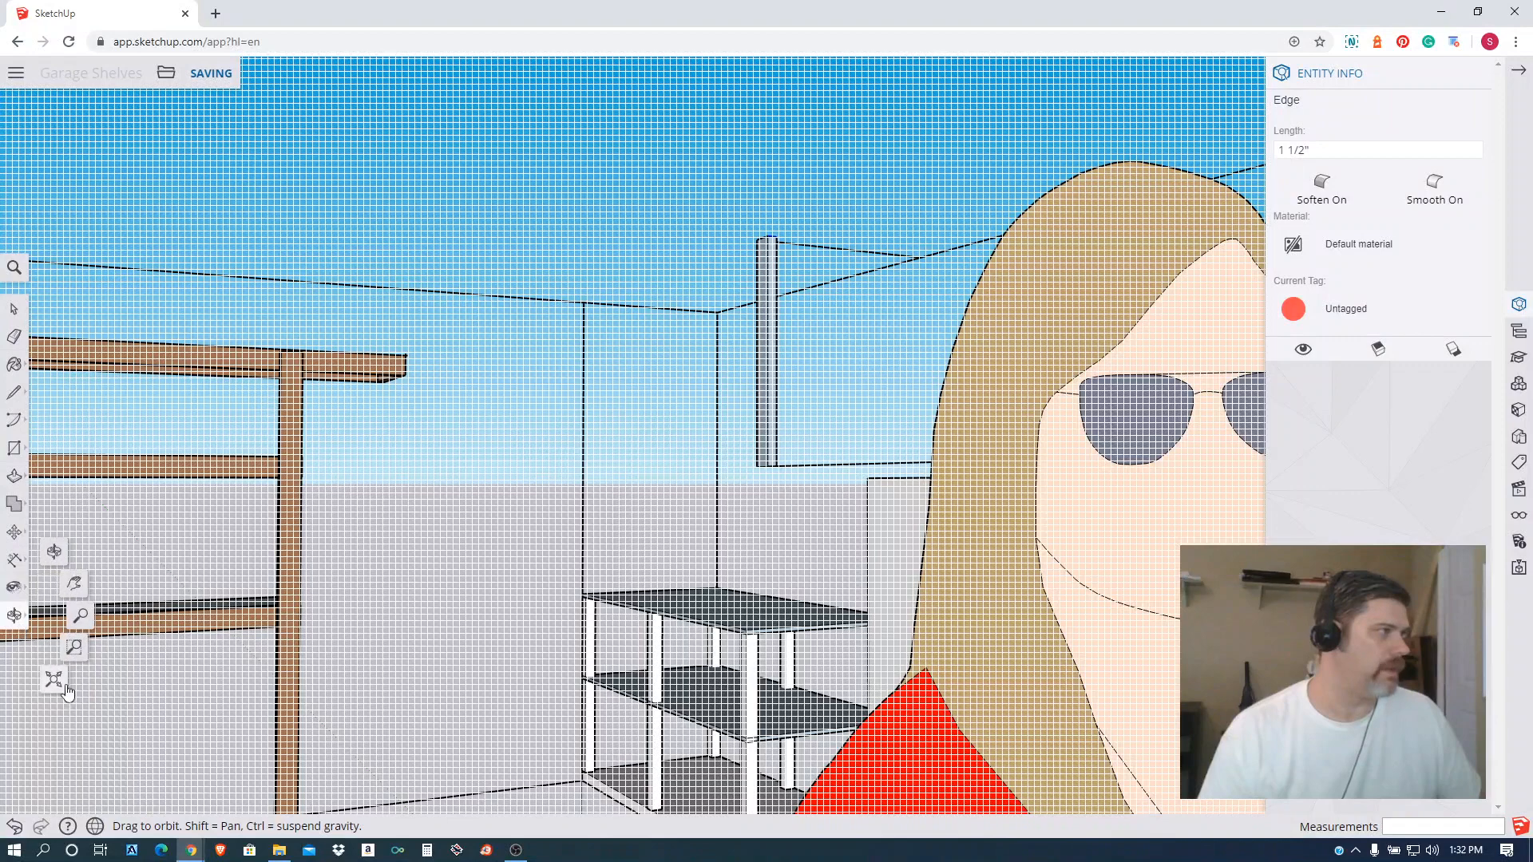
left_click(52, 680)
left_click_drag(154, 579, 552, 307)
scroll(530, 315, "up", 3)
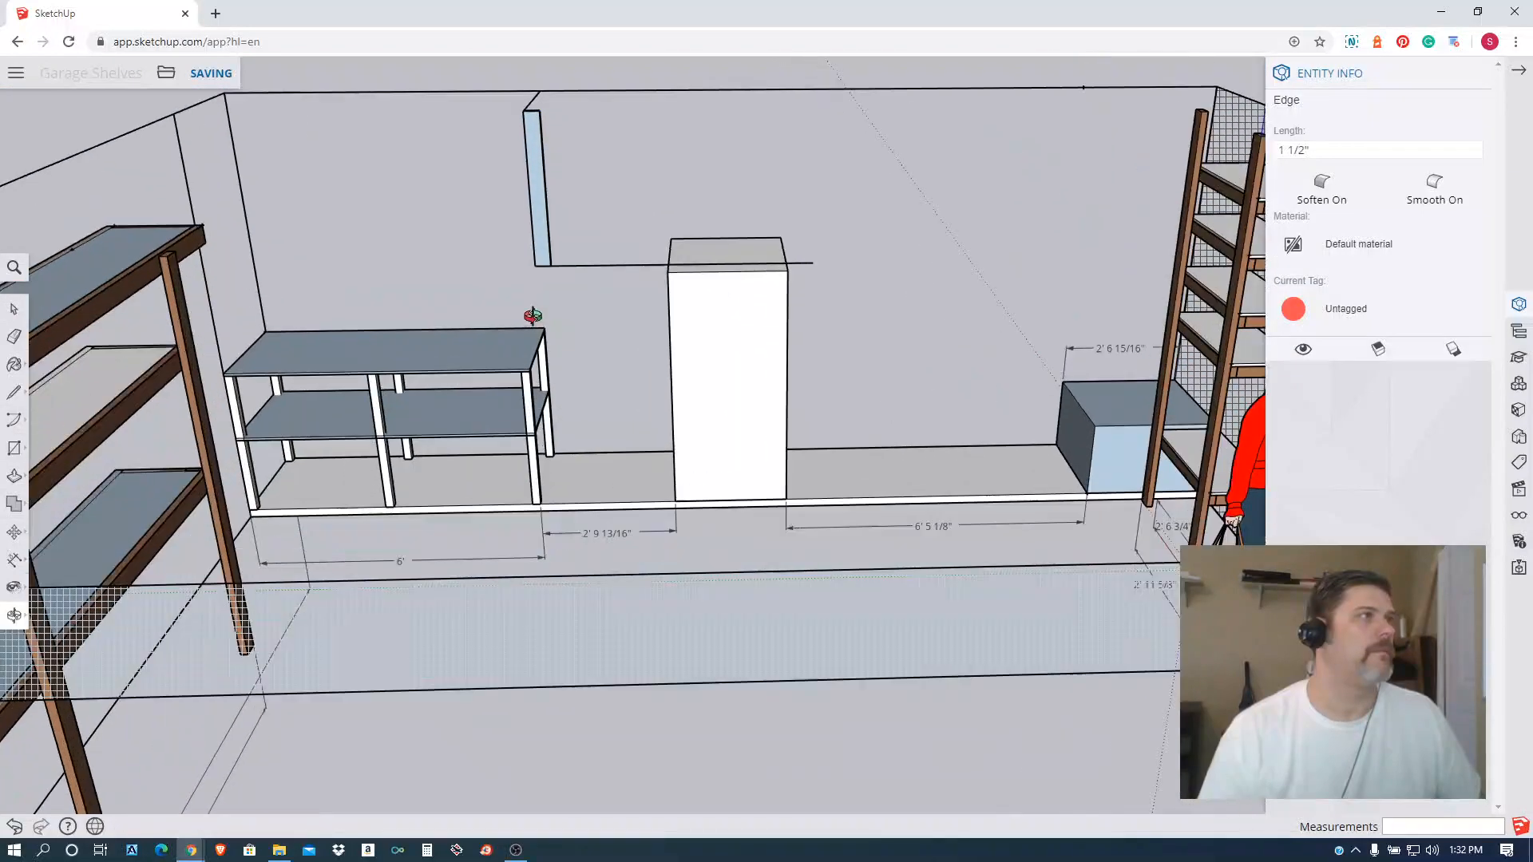
left_click_drag(561, 230, 85, 500)
left_click(15, 310)
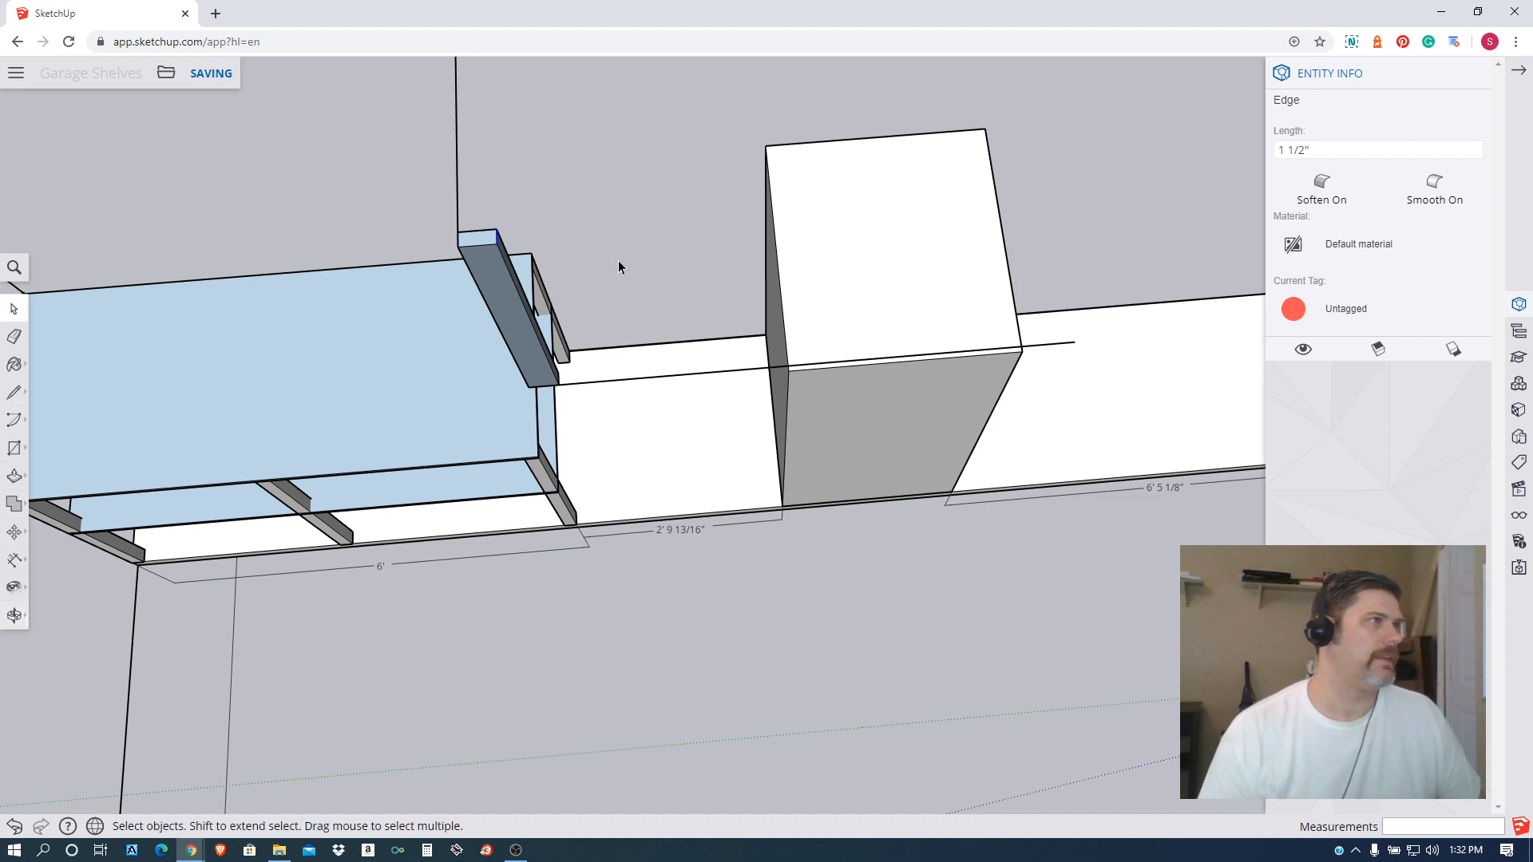
left_click(582, 195)
scroll(565, 384, "up", 2)
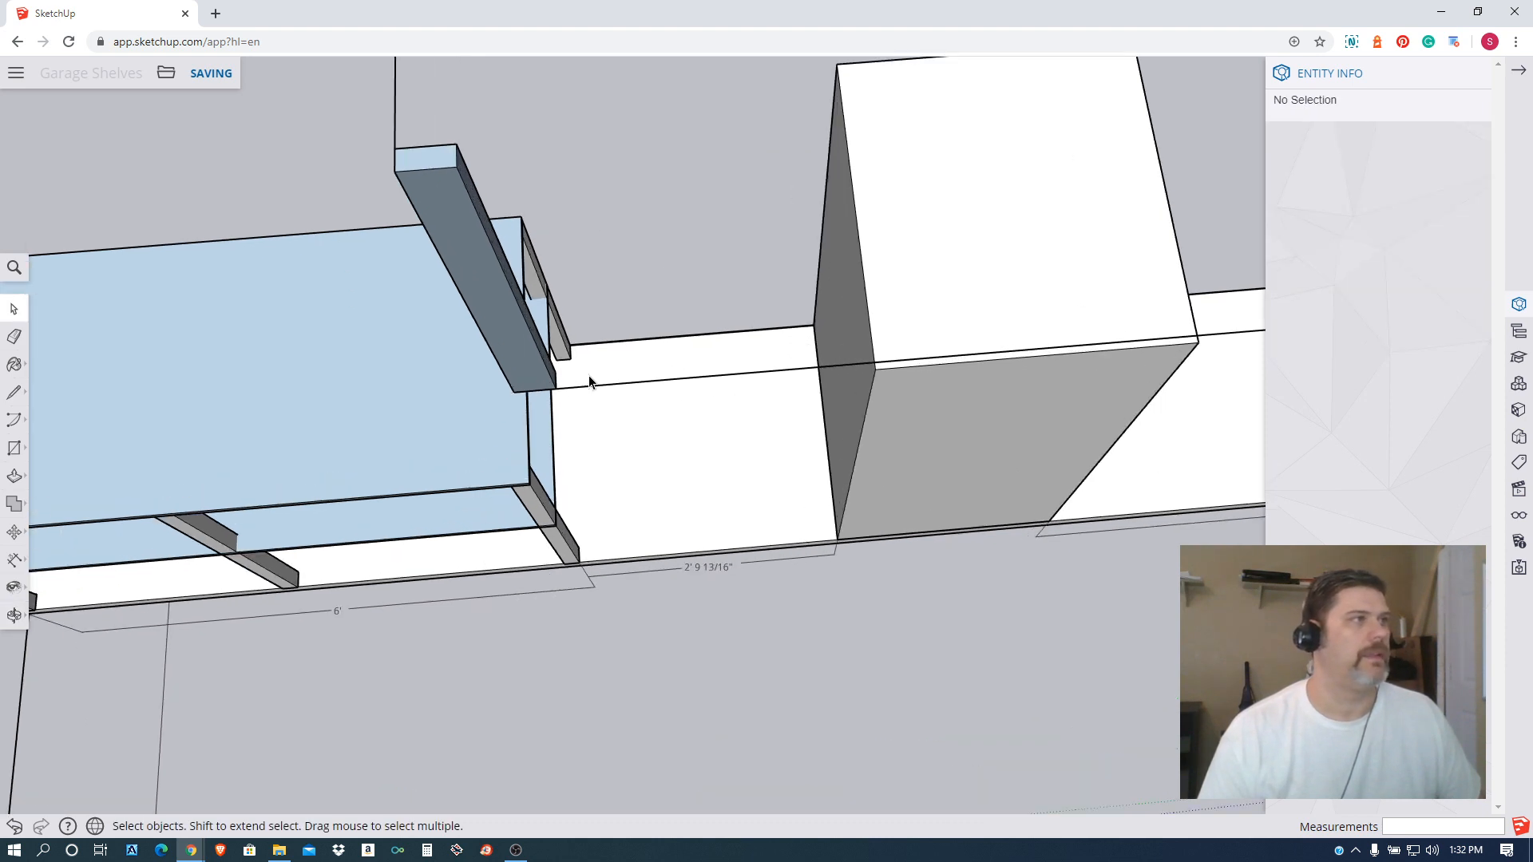
Select all faces and edges of the hanging post between workbench and tall cabinet and make them a group.
middle_click_drag(404, 322, 1074, 243)
middle_click_drag(868, 345, 424, 314)
scroll(495, 251, "down", 2)
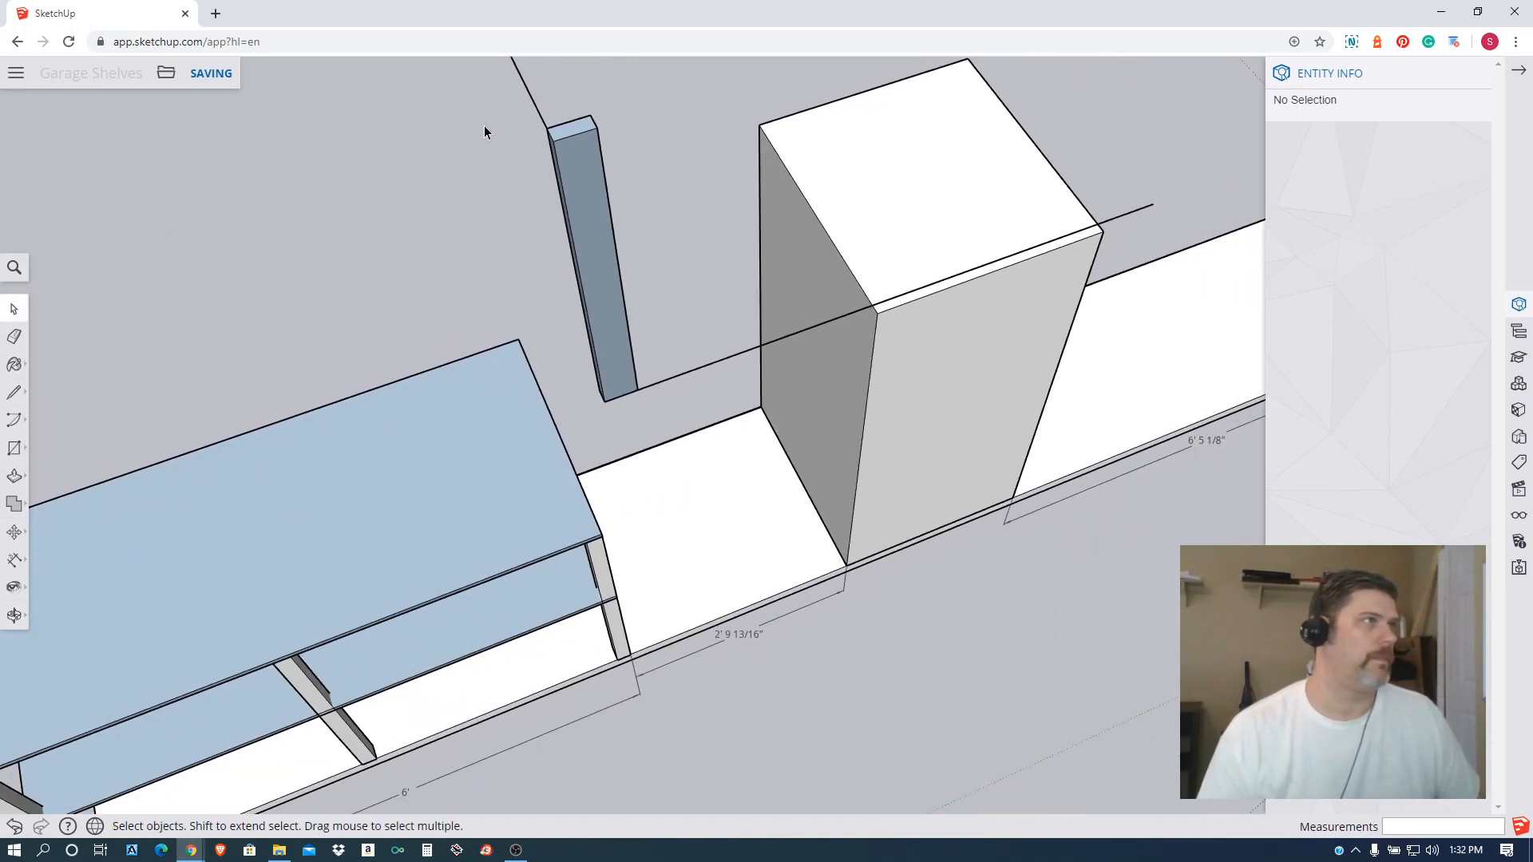
left_click_drag(496, 113, 716, 423)
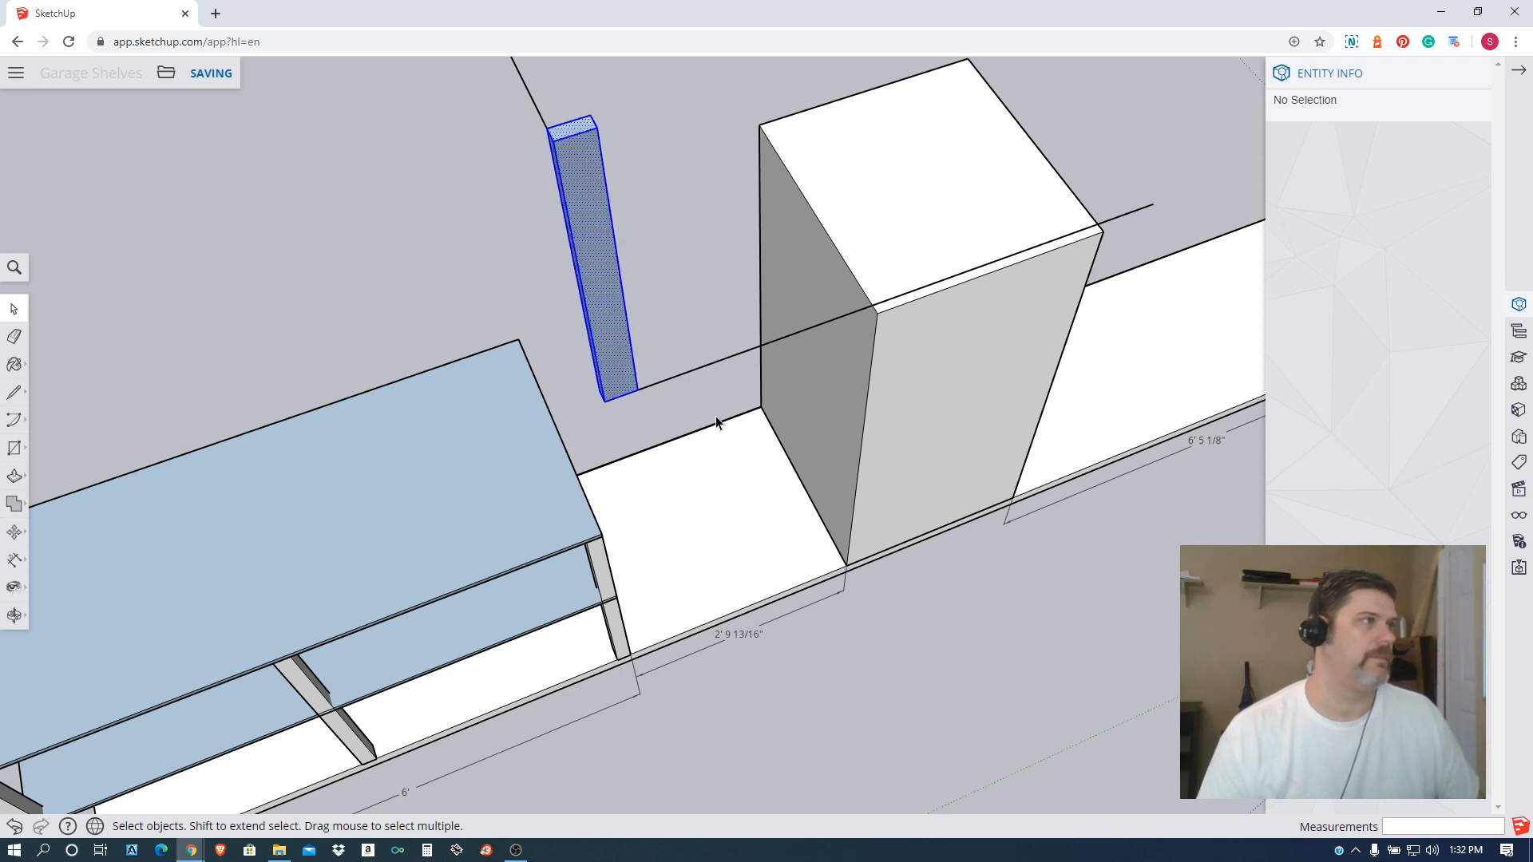
right_click(607, 315)
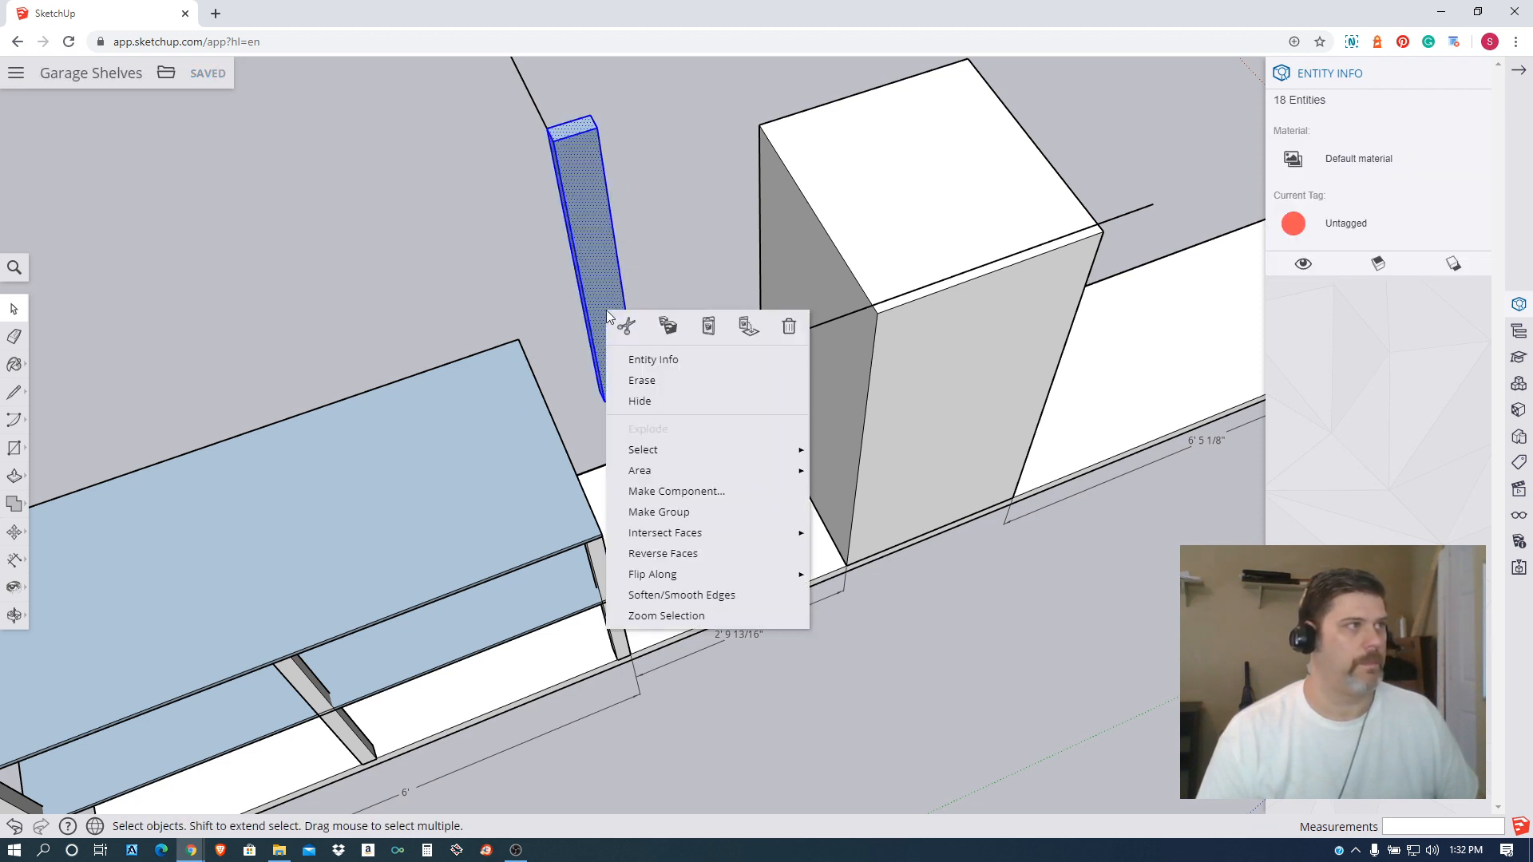
left_click(699, 510)
left_click(541, 162)
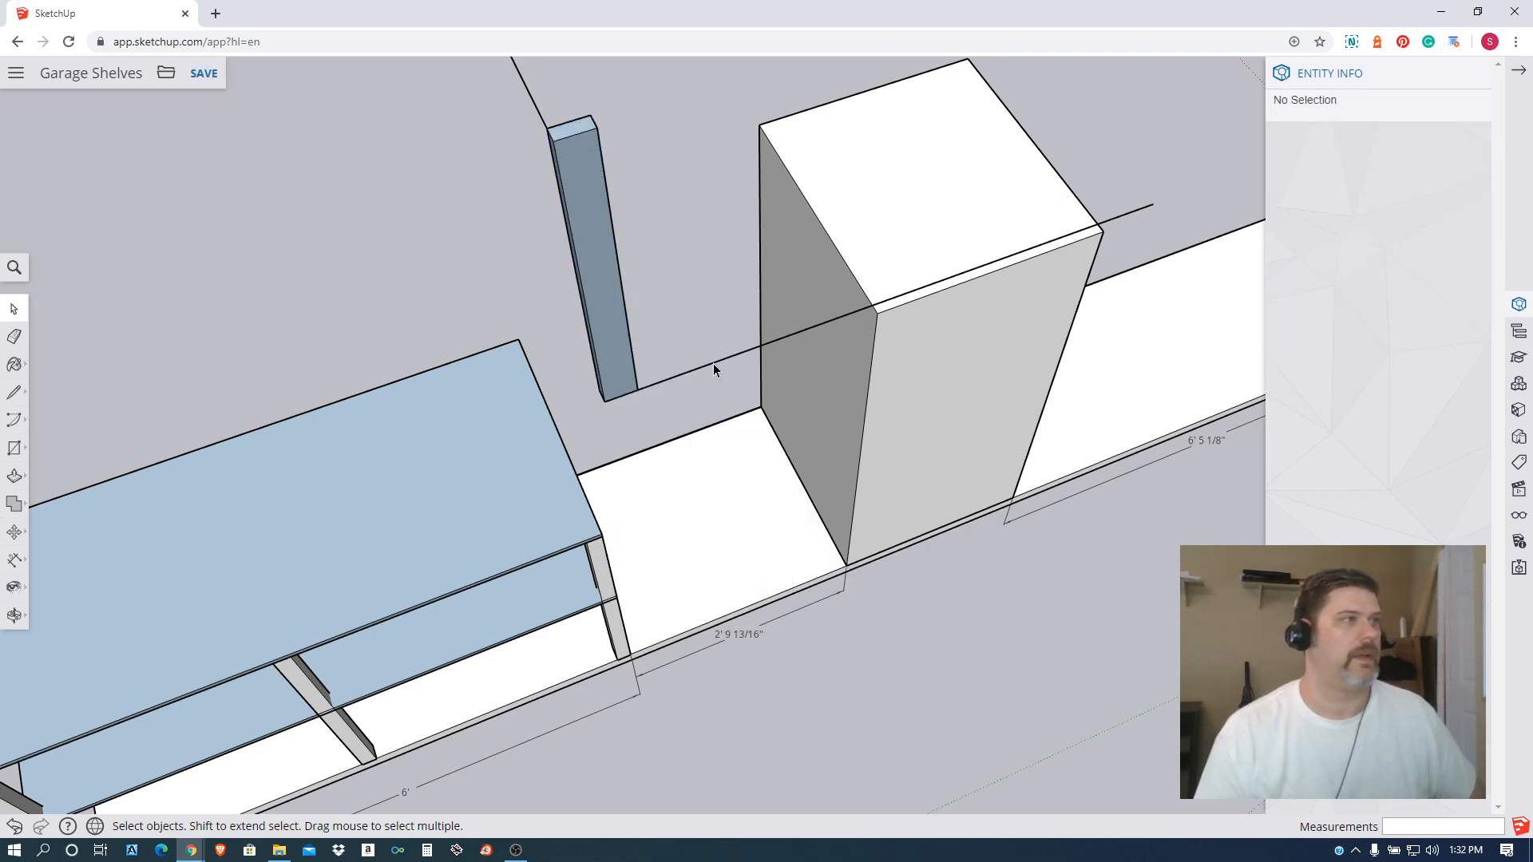
Delete the leftover construction lines running from the hanging post to the tall cabinet and from the post's top.
left_click(713, 367)
key("Delete")
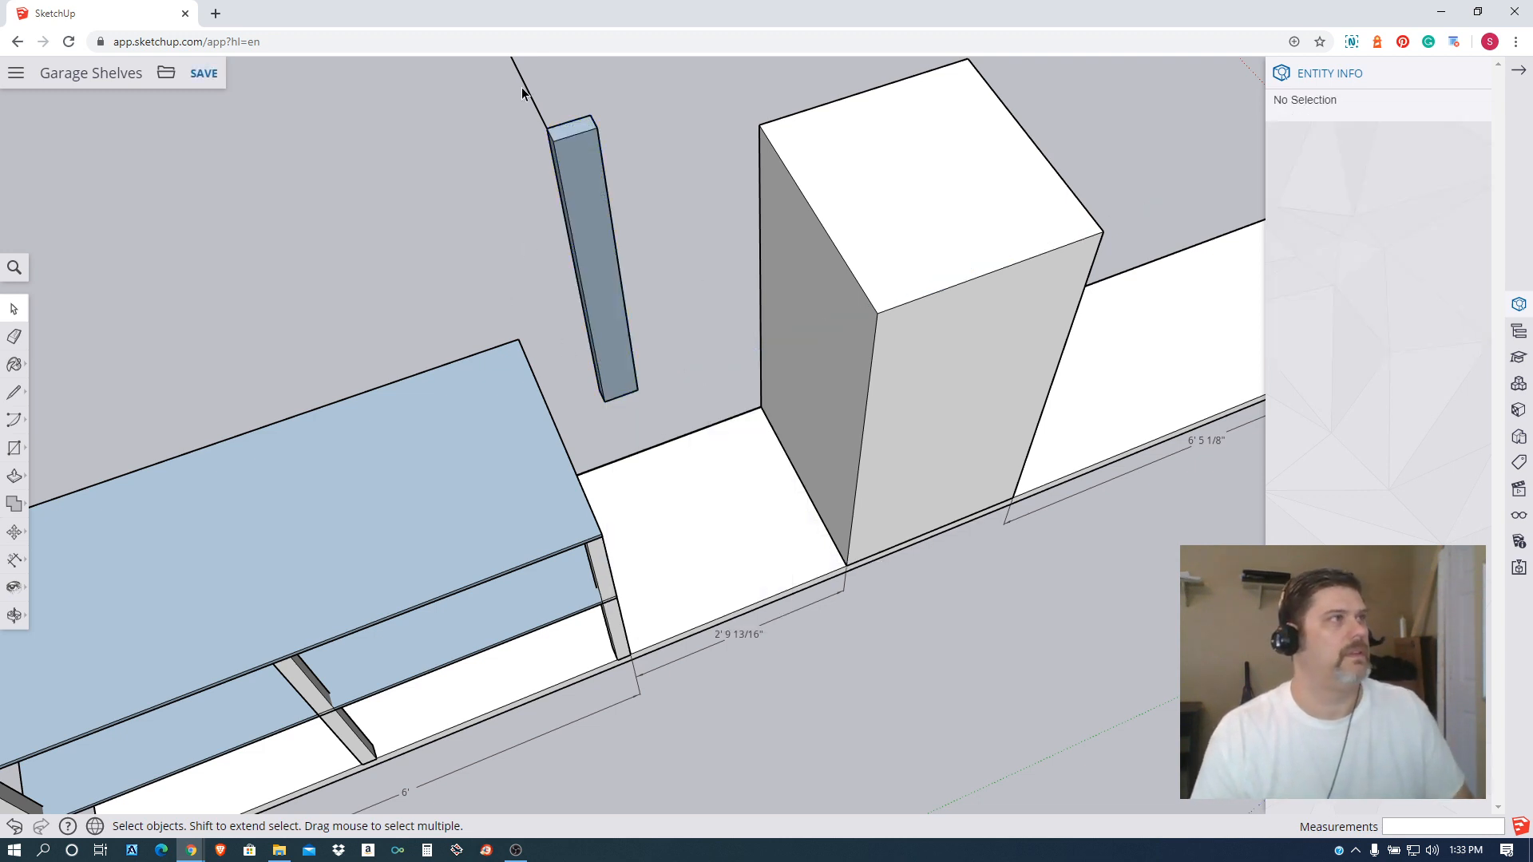
middle_click_drag(473, 262, 695, 384)
middle_click_drag(969, 345, 489, 347)
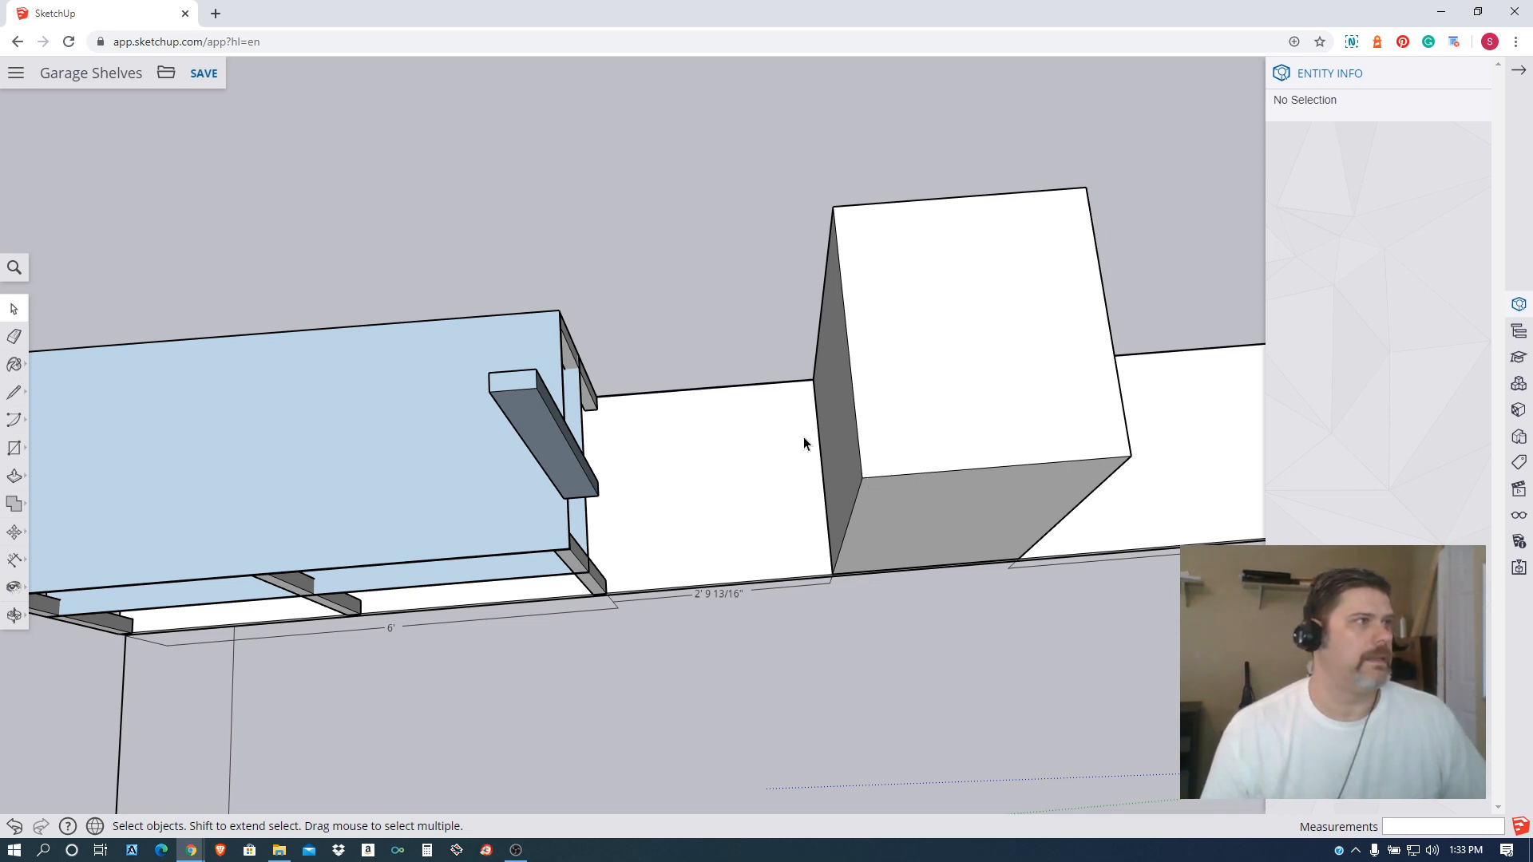
Examine the grouped hanging post from several angles against the workbench, tall cabinet and back wall.
middle_click_drag(896, 352, 777, 308)
scroll(677, 273, "down", 5)
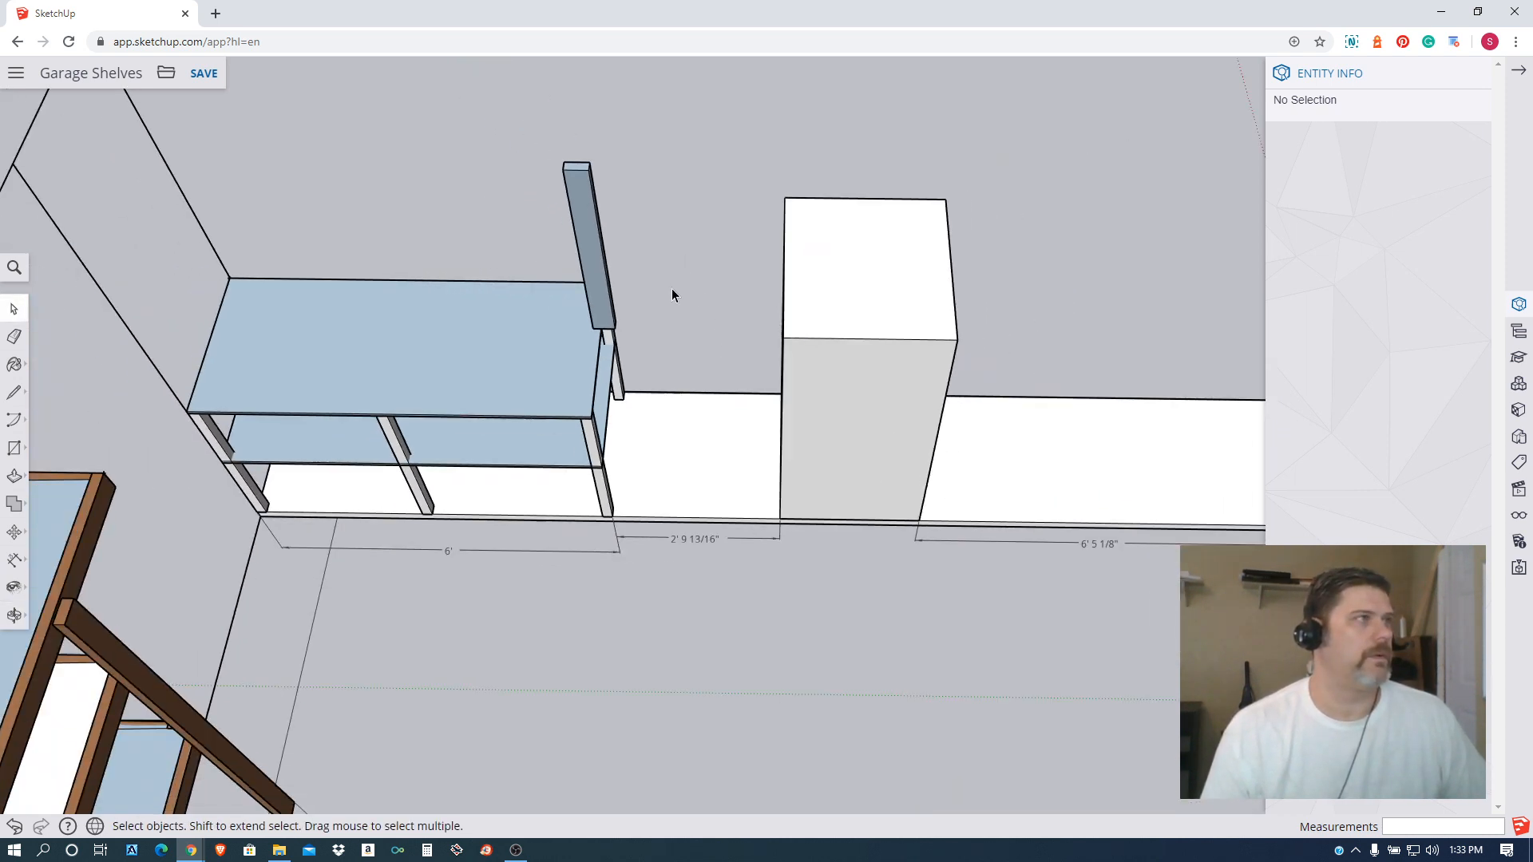
middle_click_drag(712, 510, 635, 108)
middle_click_drag(712, 570, 927, 490)
scroll(650, 400, "up", 4)
middle_click_drag(1123, 367, 981, 393)
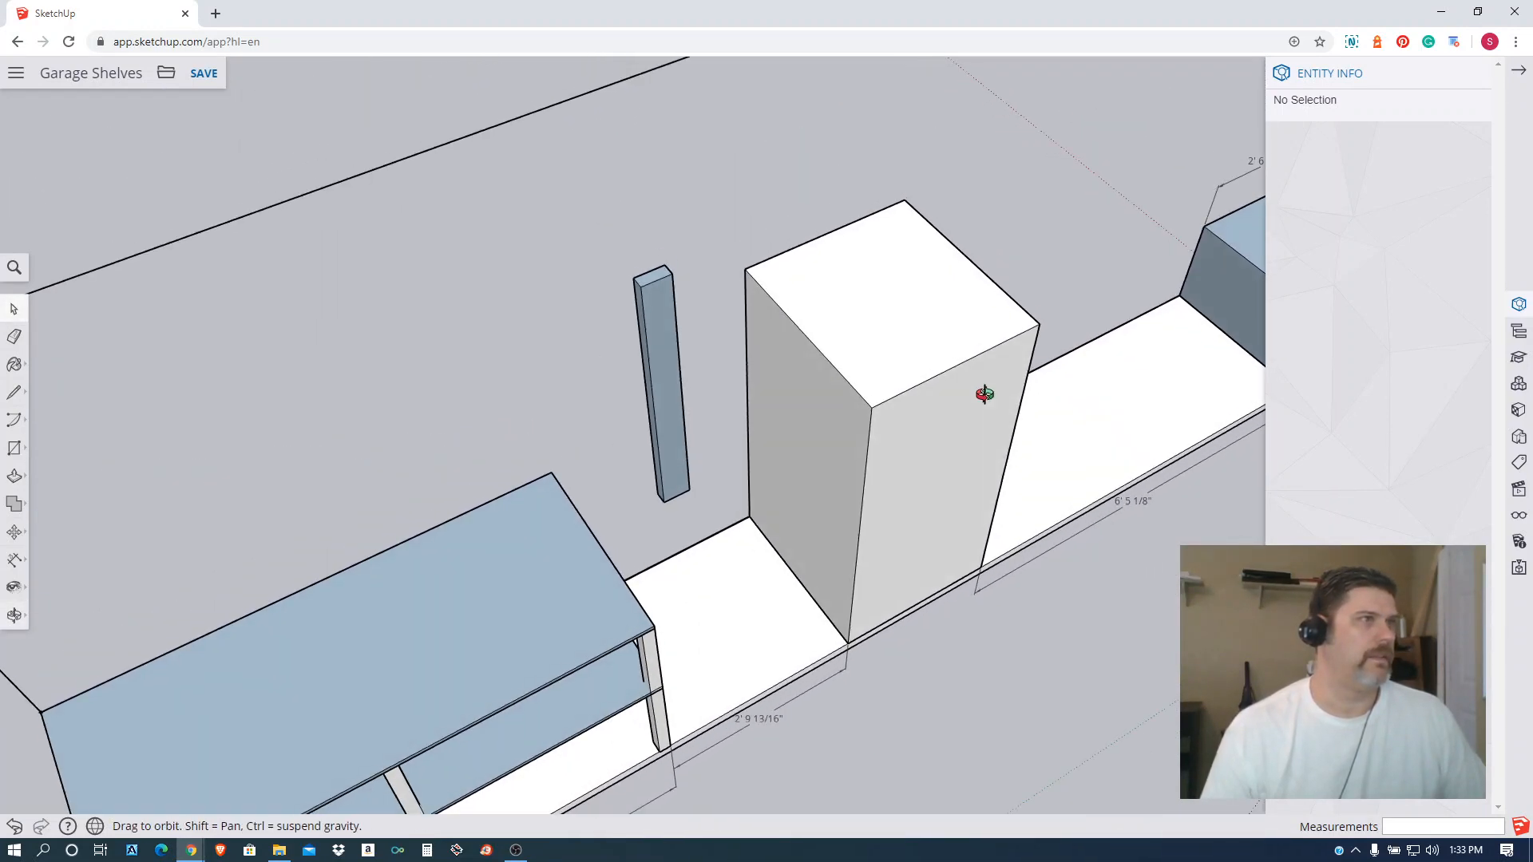
scroll(982, 447, "down", 3)
middle_click_drag(975, 479, 671, 400)
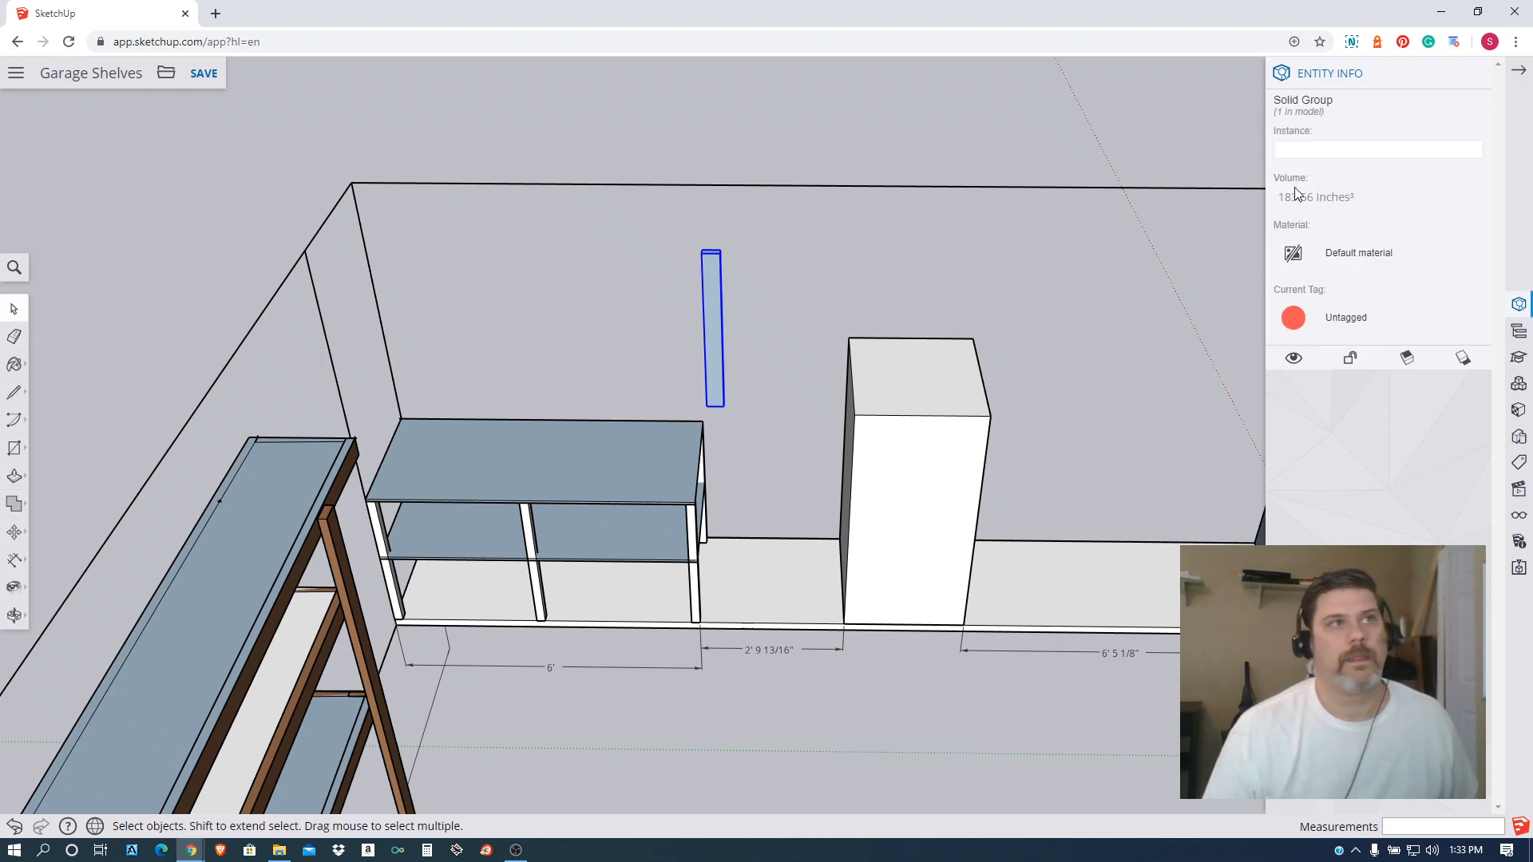
Assign the Tan material to the hanging post group and clear the selection.
left_click(1305, 265)
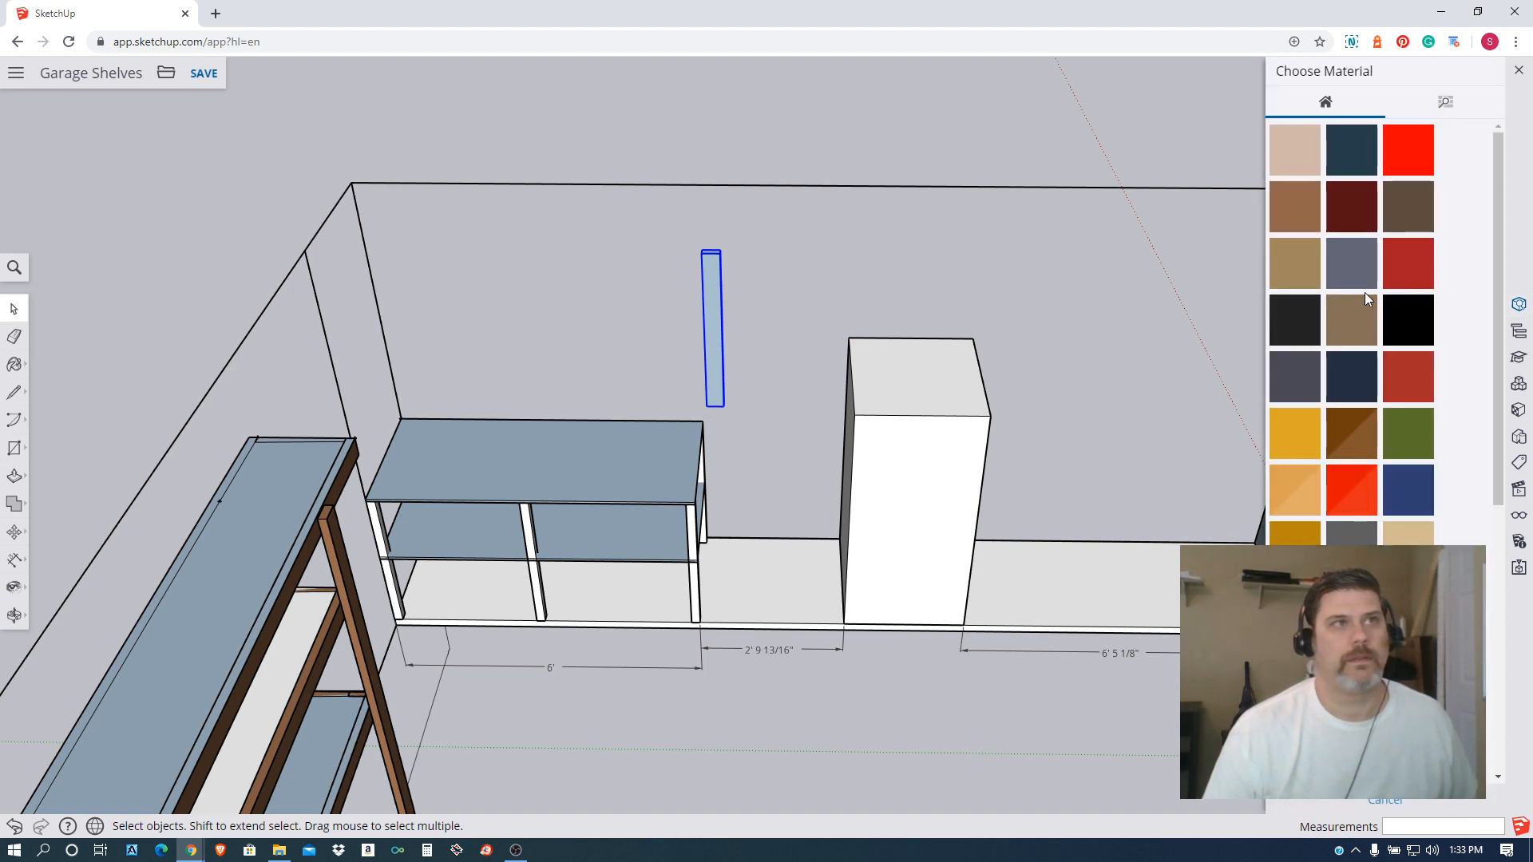
left_click(1363, 336)
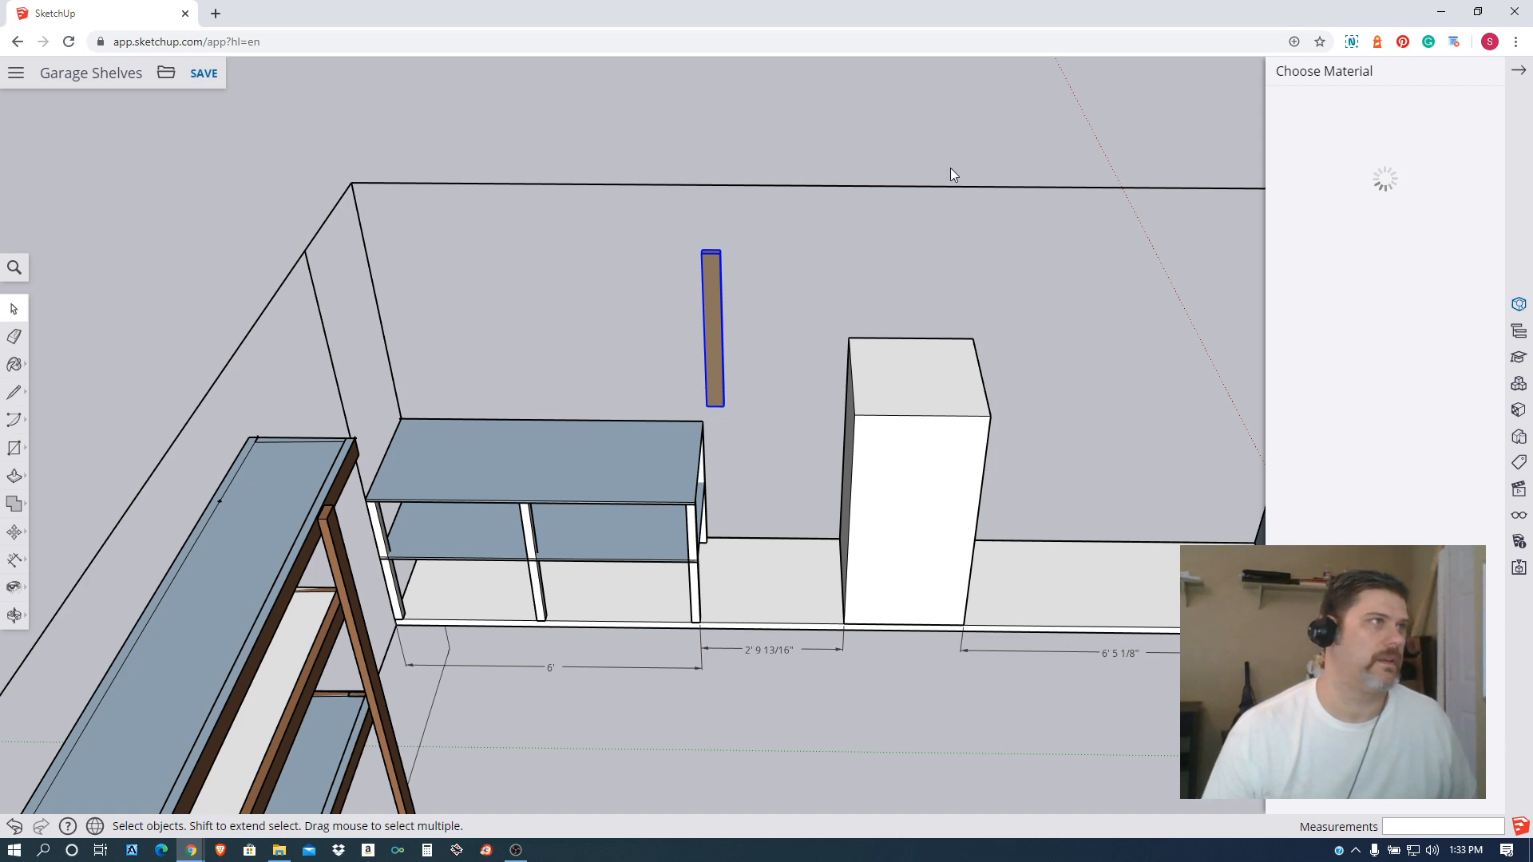
left_click(830, 148)
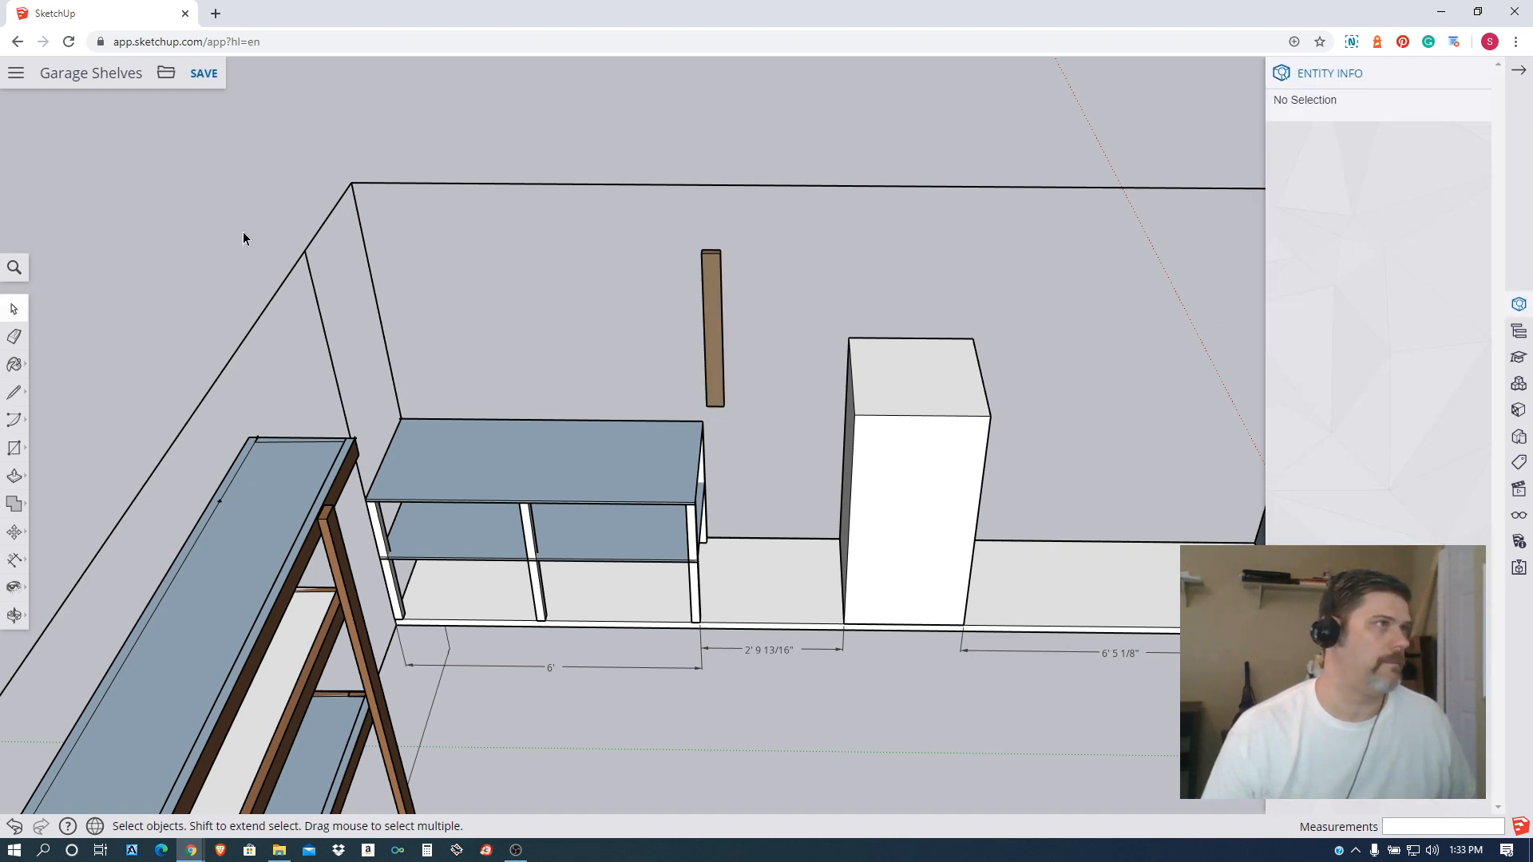
Copy the tan hanging post and paste a duplicate in the space between the original post and tall cabinet.
middle_click_drag(863, 322, 780, 269)
left_click(710, 302)
key("ctrl+c")
key("ctrl+v")
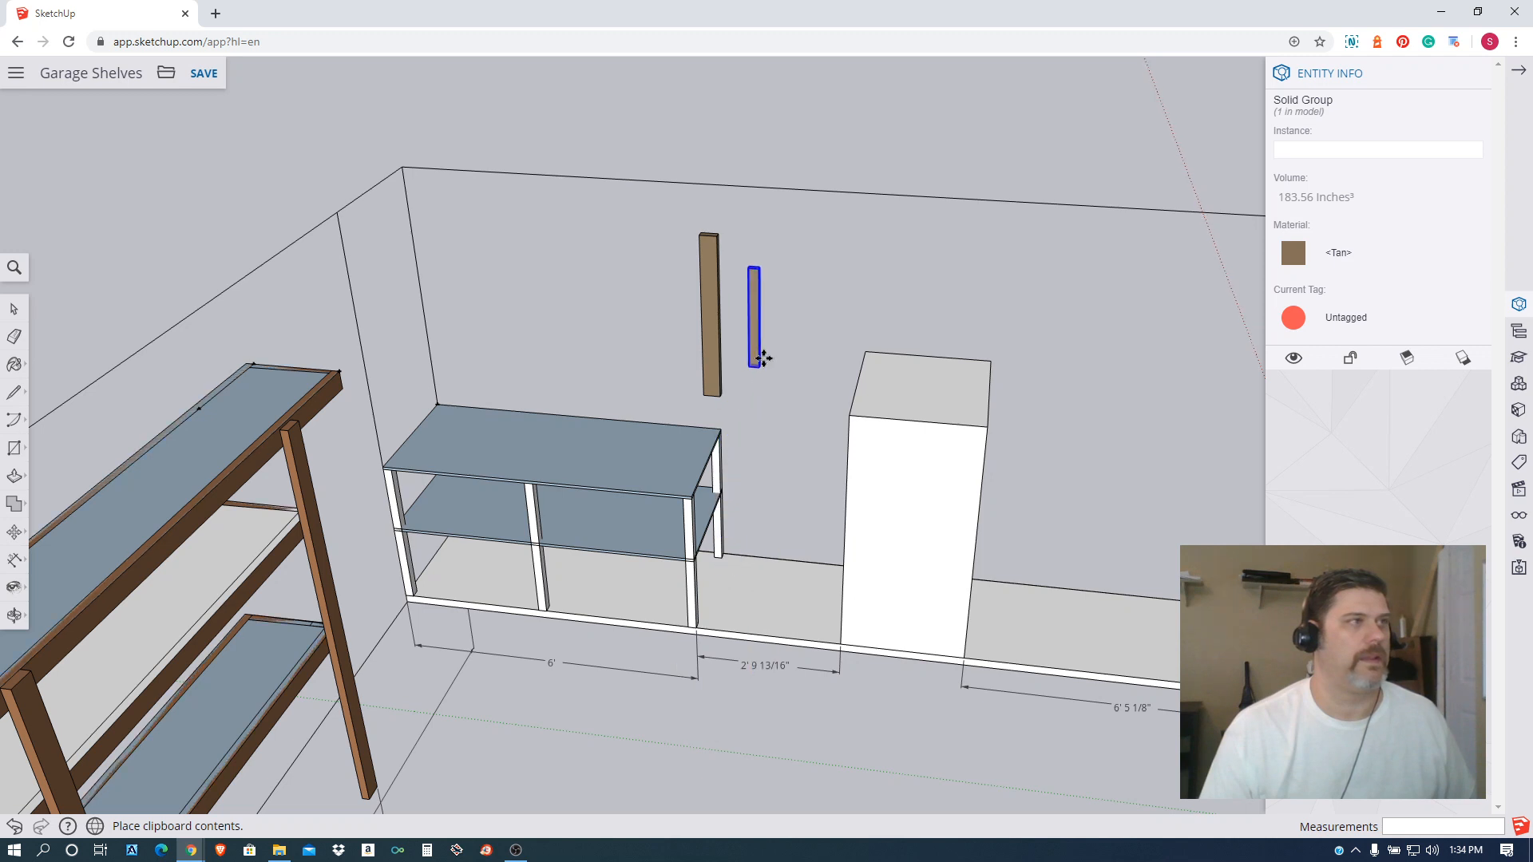
scroll(774, 349, "down", 2)
scroll(774, 349, "up", 3)
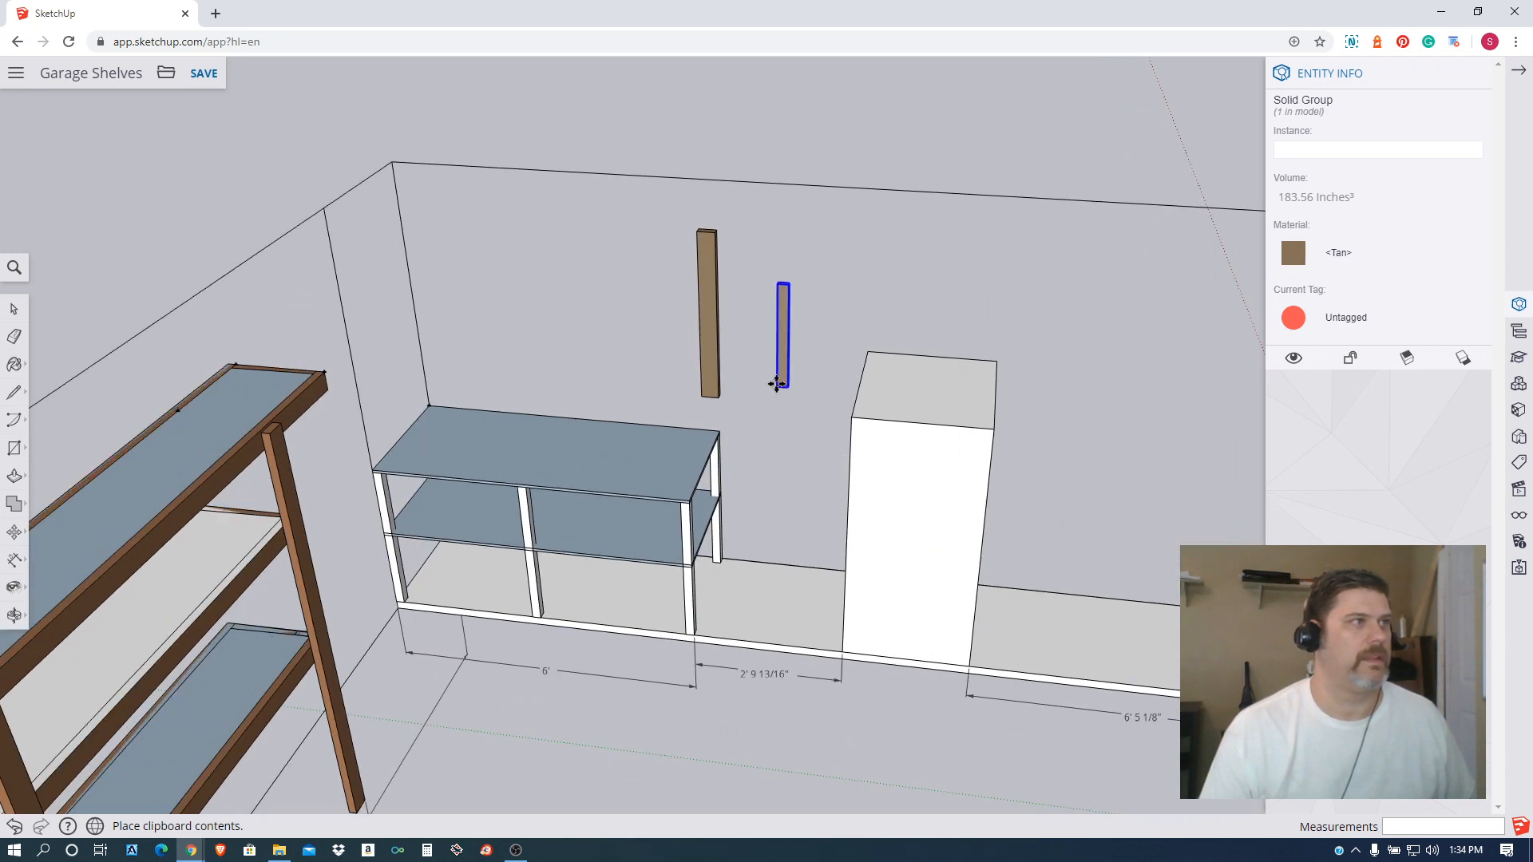
left_click(776, 384)
Move the duplicate post by its top corner onto the wall's top edge behind the workbench.
key("m")
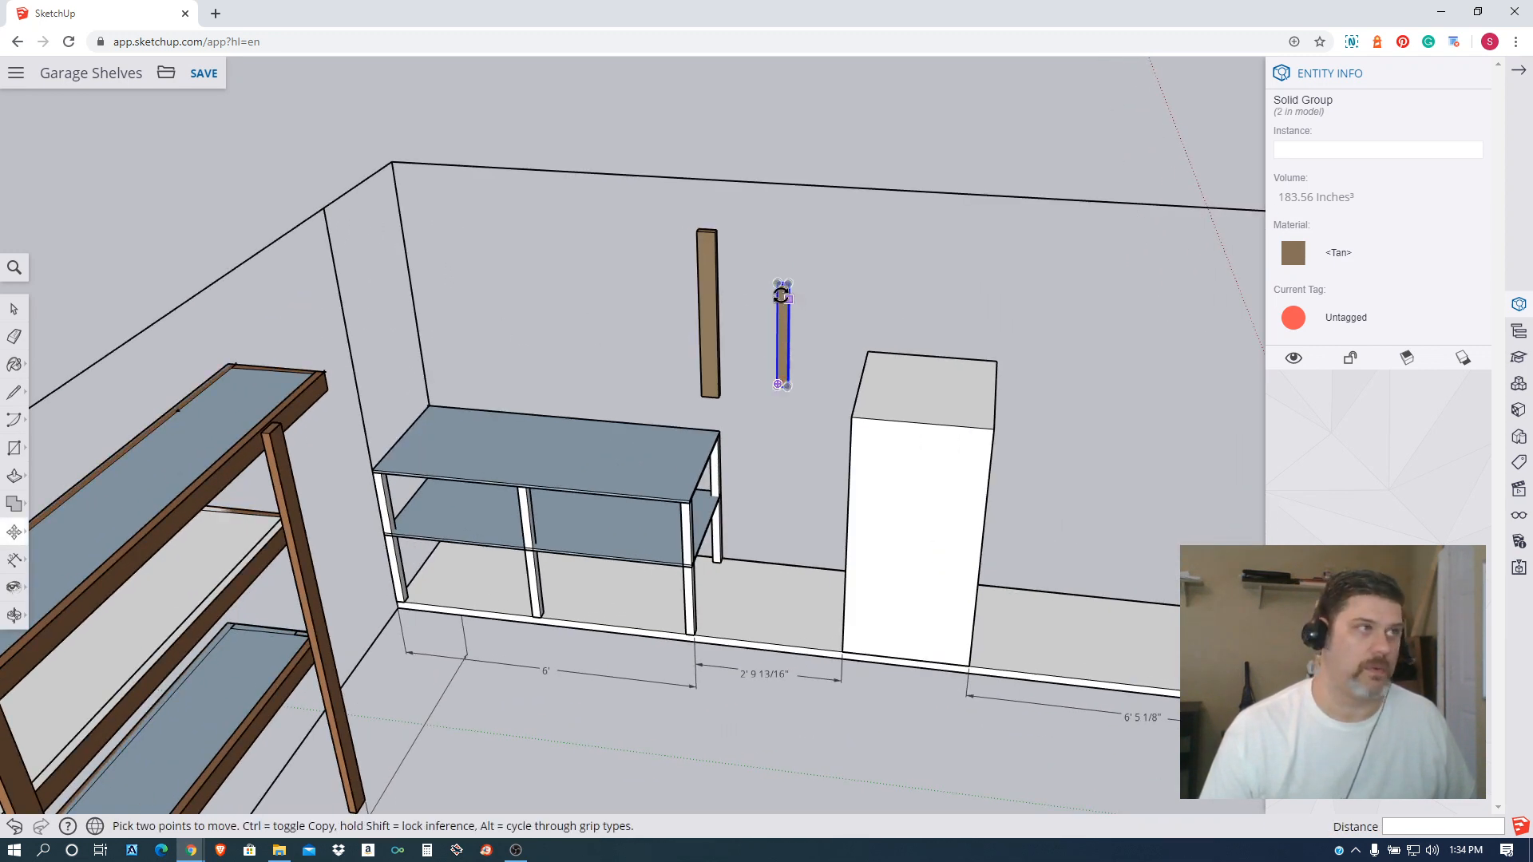
scroll(780, 304, "up", 4)
middle_click_drag(671, 311, 520, 304)
scroll(503, 336, "down", 3)
middle_click_drag(490, 366, 702, 403)
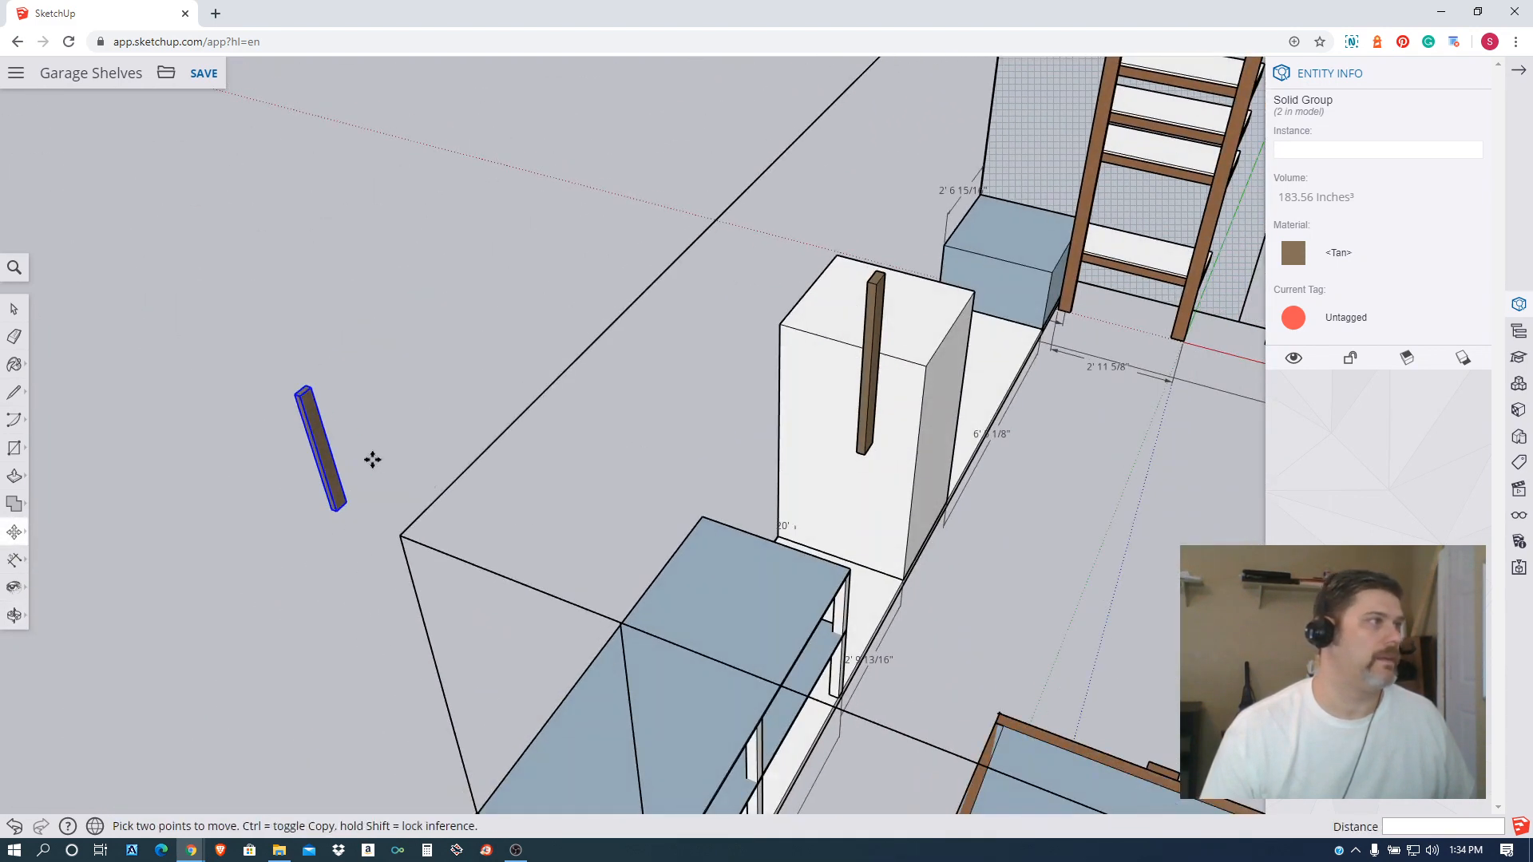
left_click(290, 392)
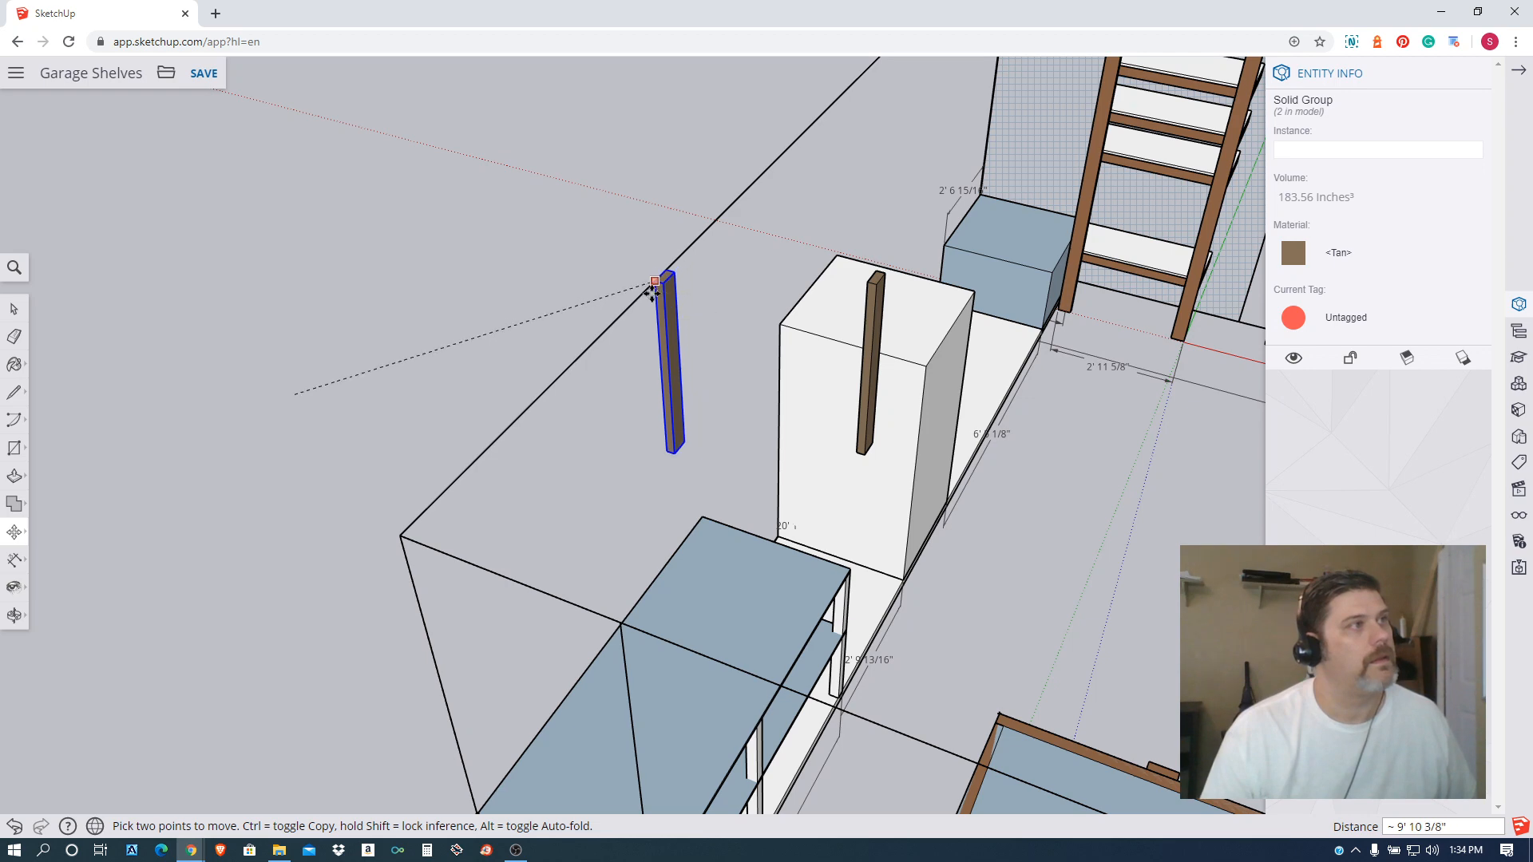
left_click(652, 294)
Try to dimension the distance from the original hanging post's top corner to the wall's top edge.
key("o")
left_click_drag(622, 308, 400, 352)
key("m")
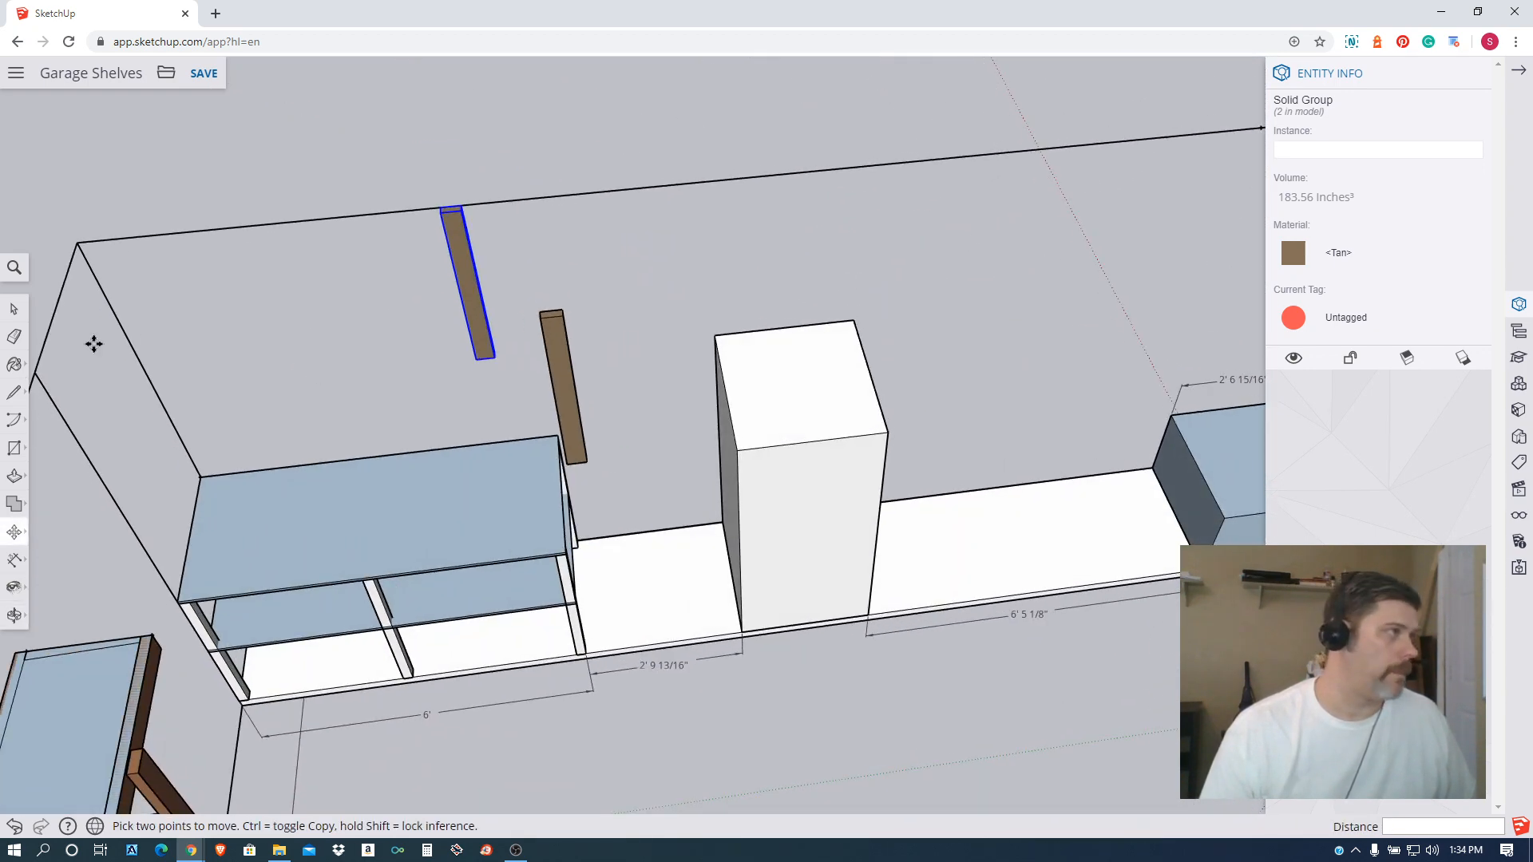
left_click(14, 565)
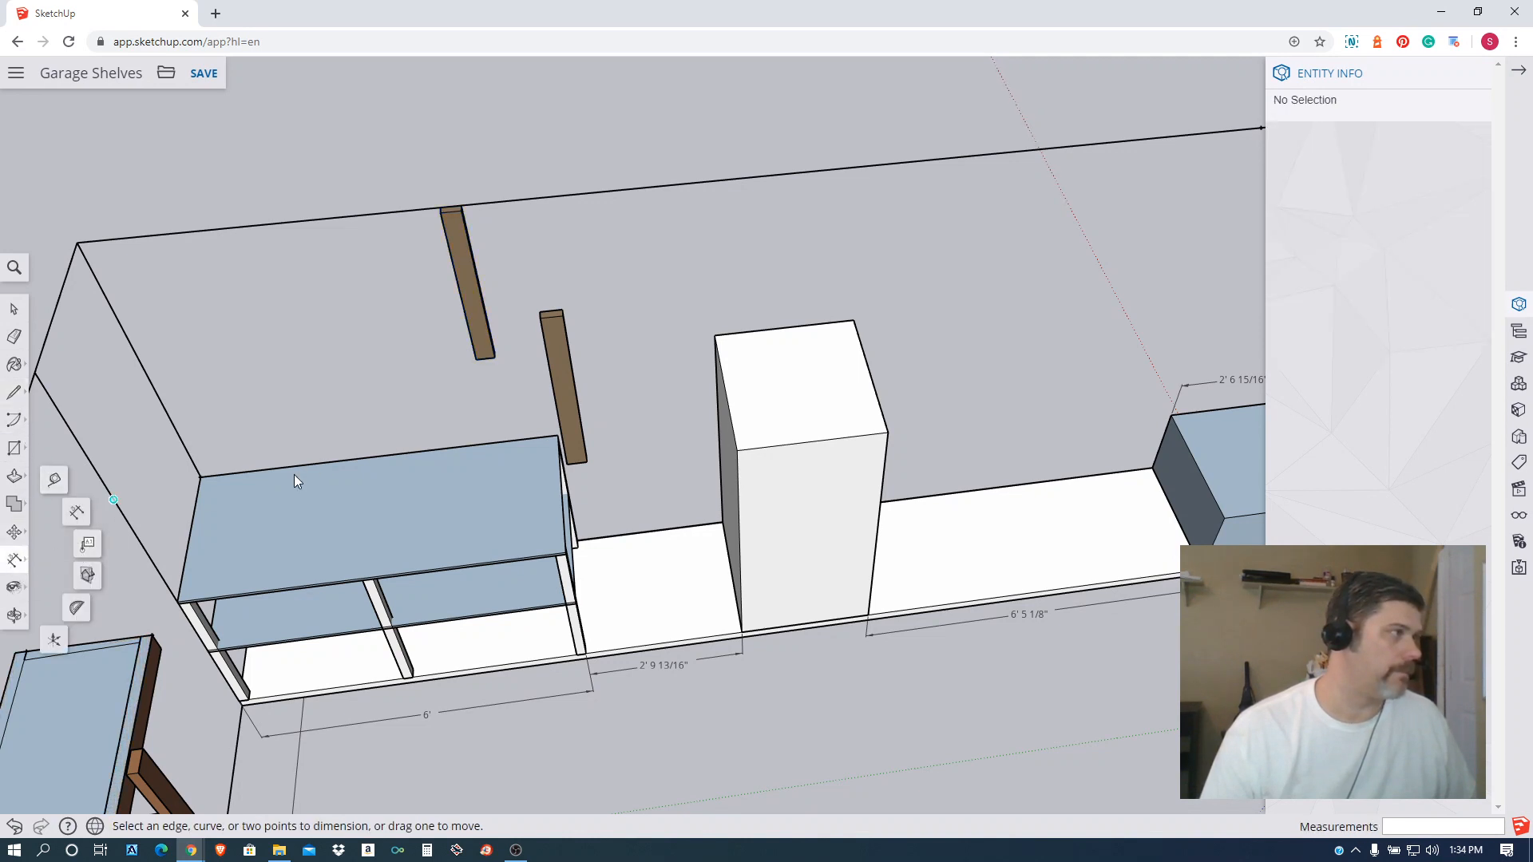
left_click(76, 515)
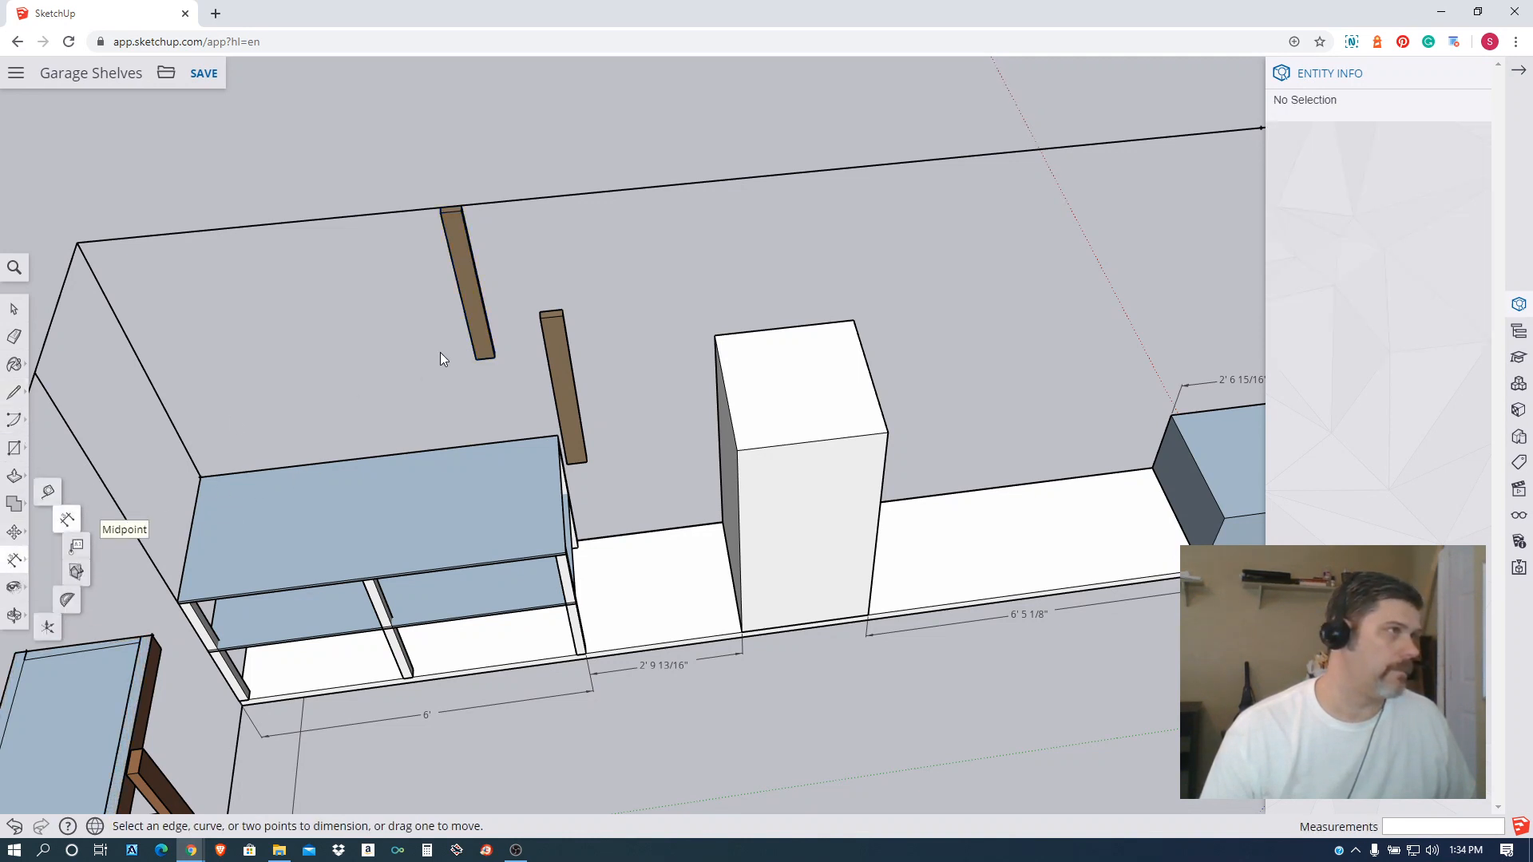
left_click(540, 318)
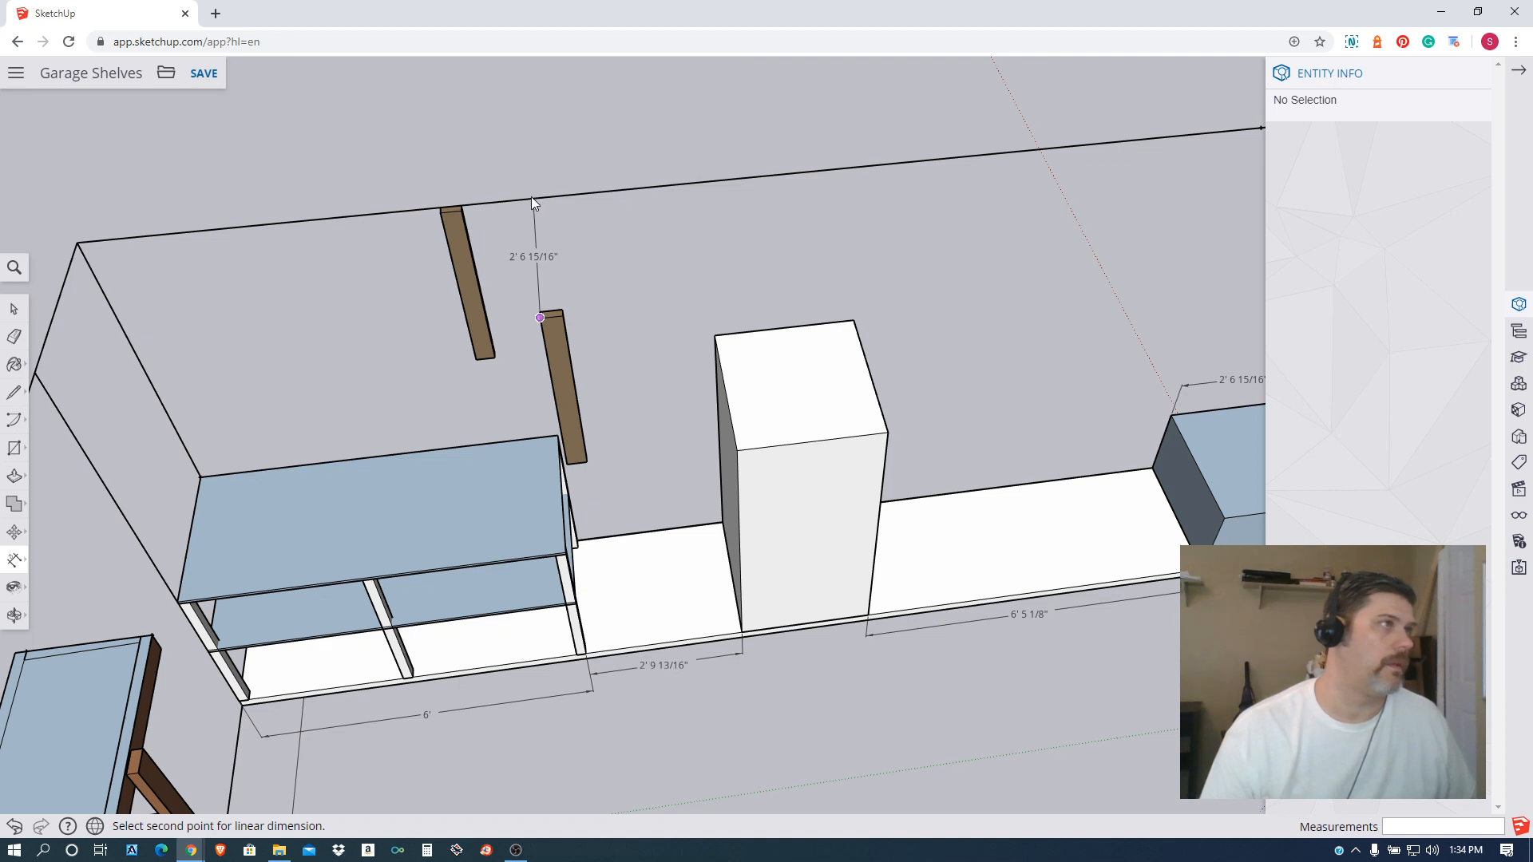
middle_click_drag(534, 205, 560, 315)
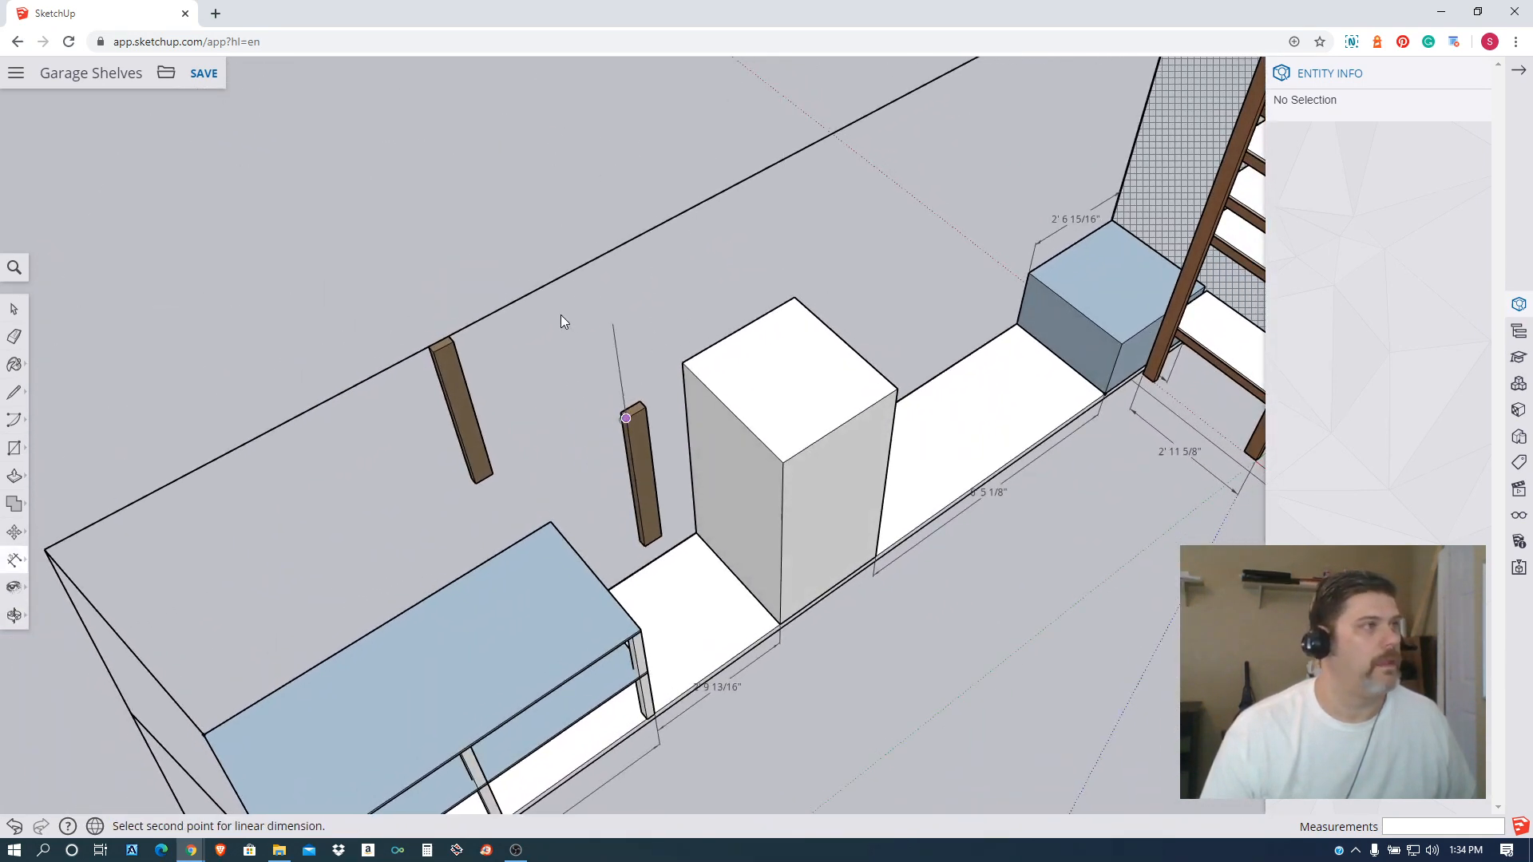
left_click(515, 299)
key("Escape")
middle_click_drag(578, 410, 610, 524)
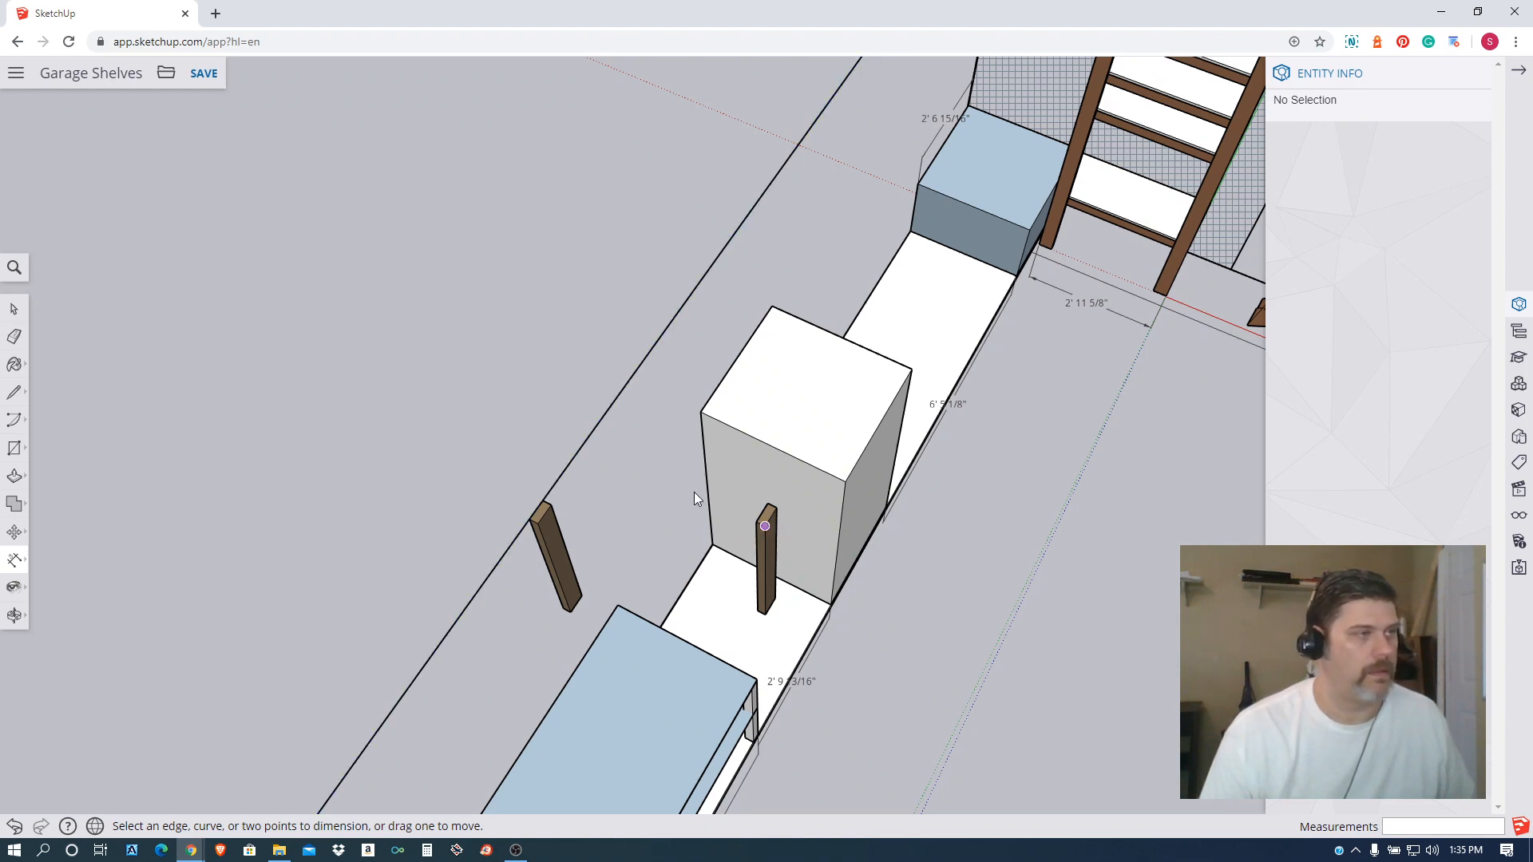
middle_click_drag(725, 471, 725, 439)
left_click(727, 434)
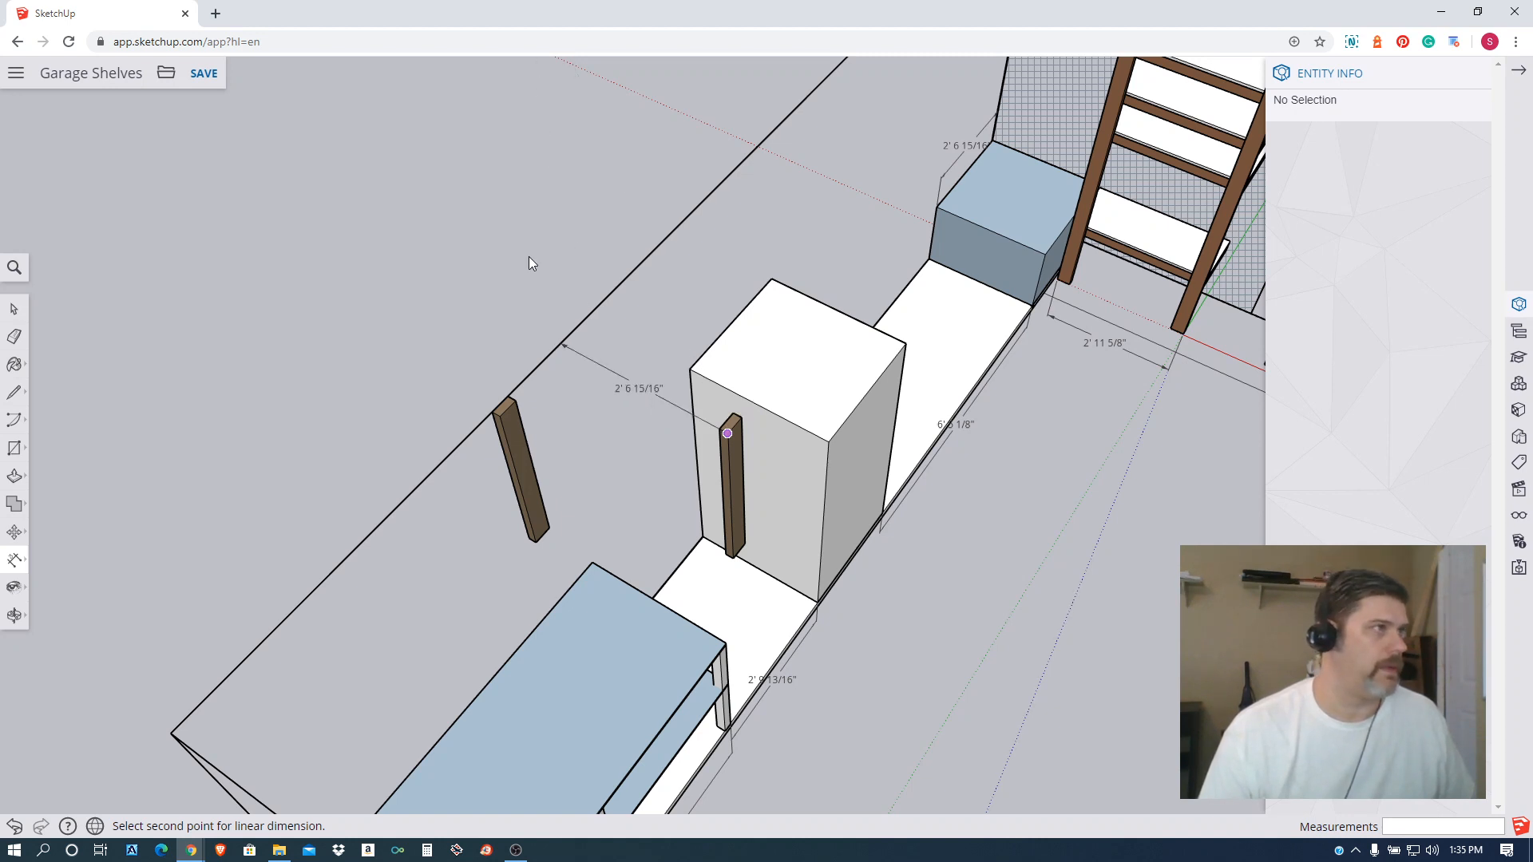
key("Escape")
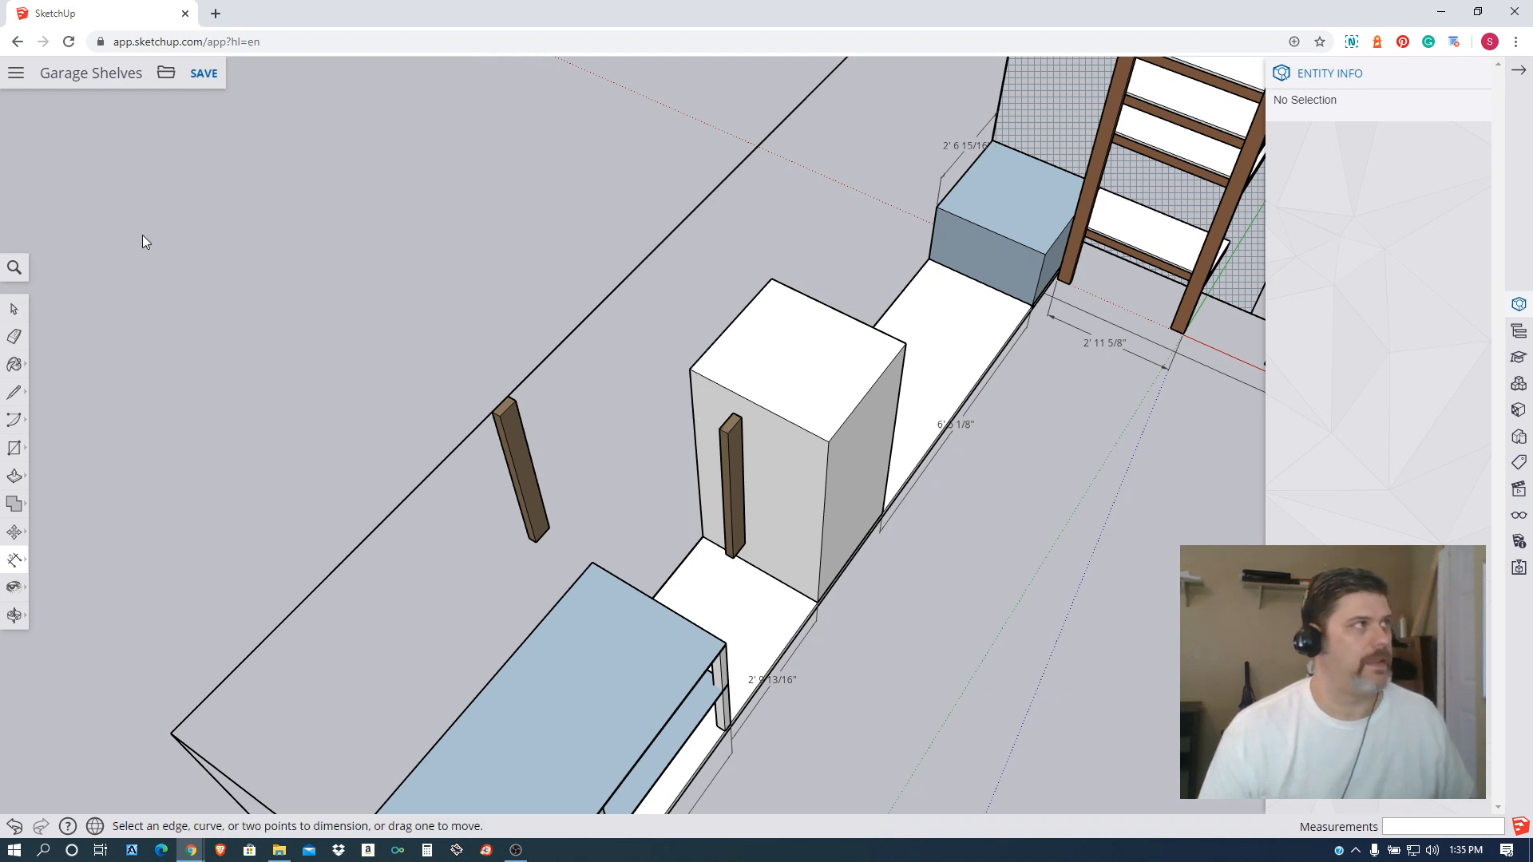
Cancel the page reload and save the Garage Shelves model.
left_click(67, 41)
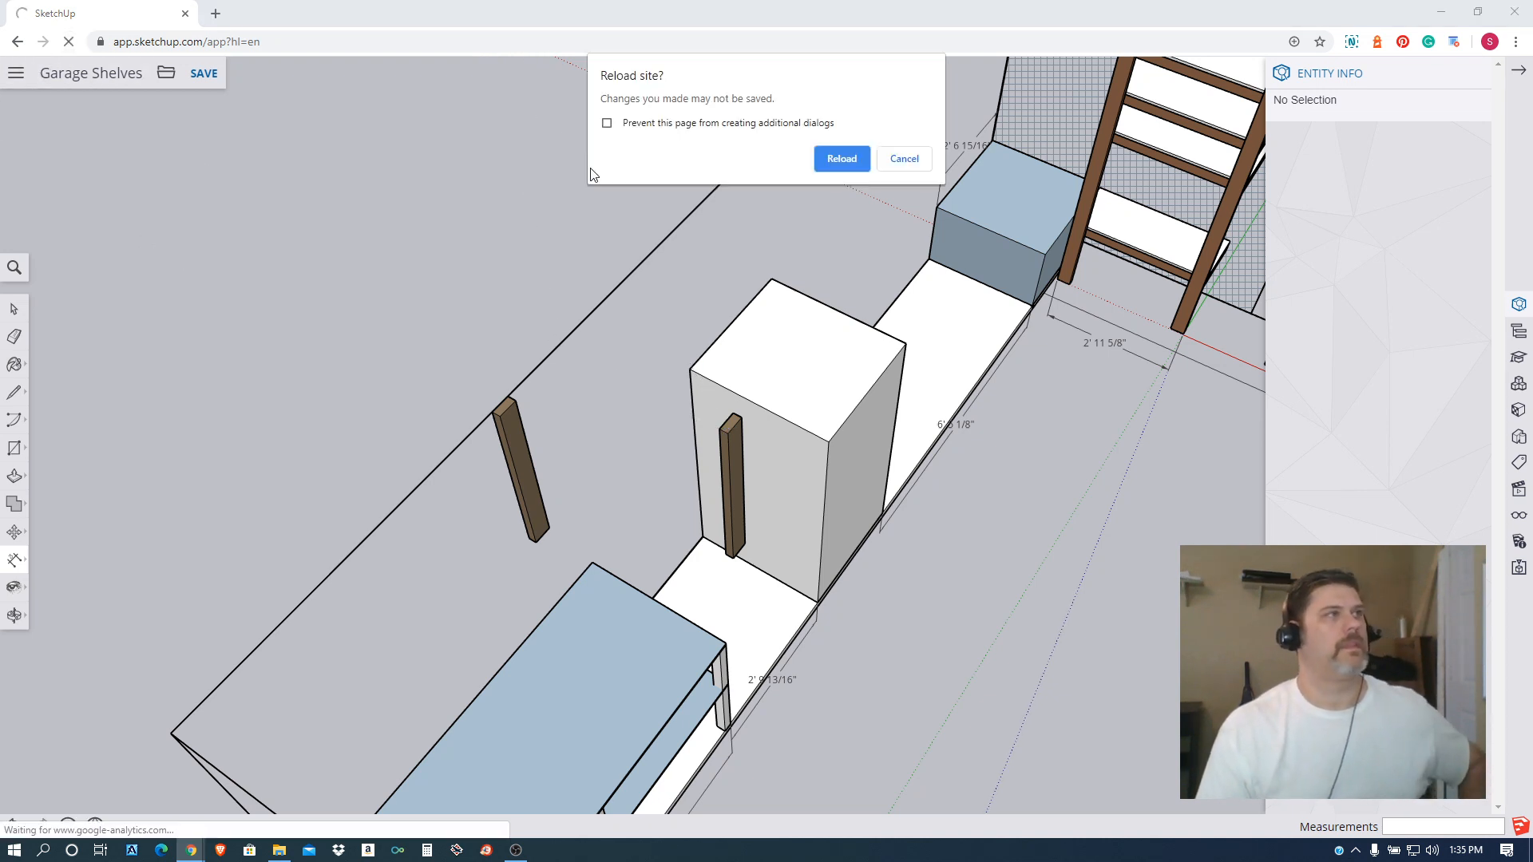
key("Escape")
left_click(203, 72)
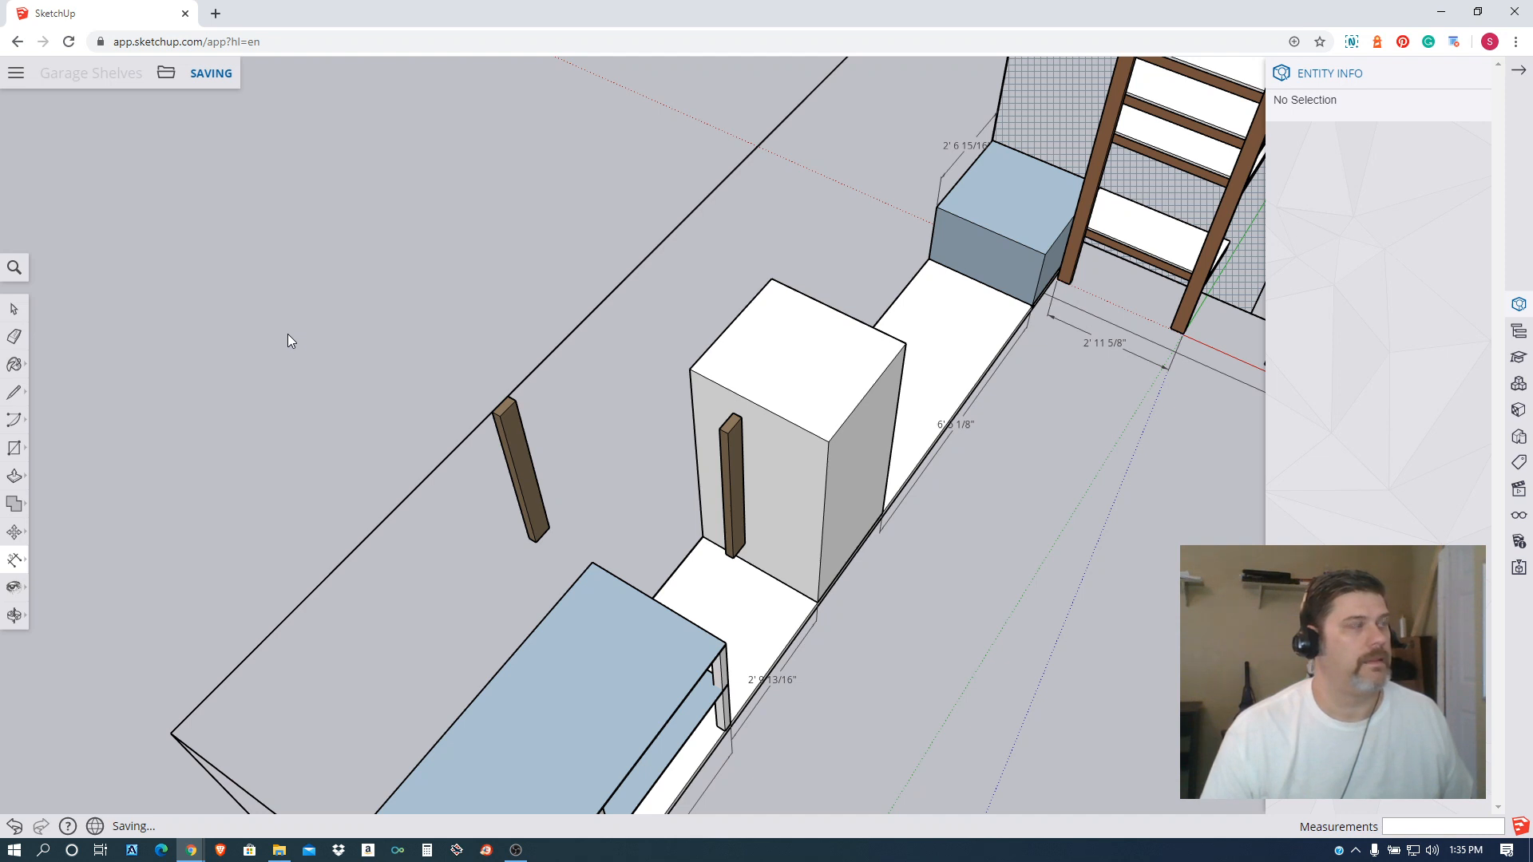
scroll(459, 334, "down", 3)
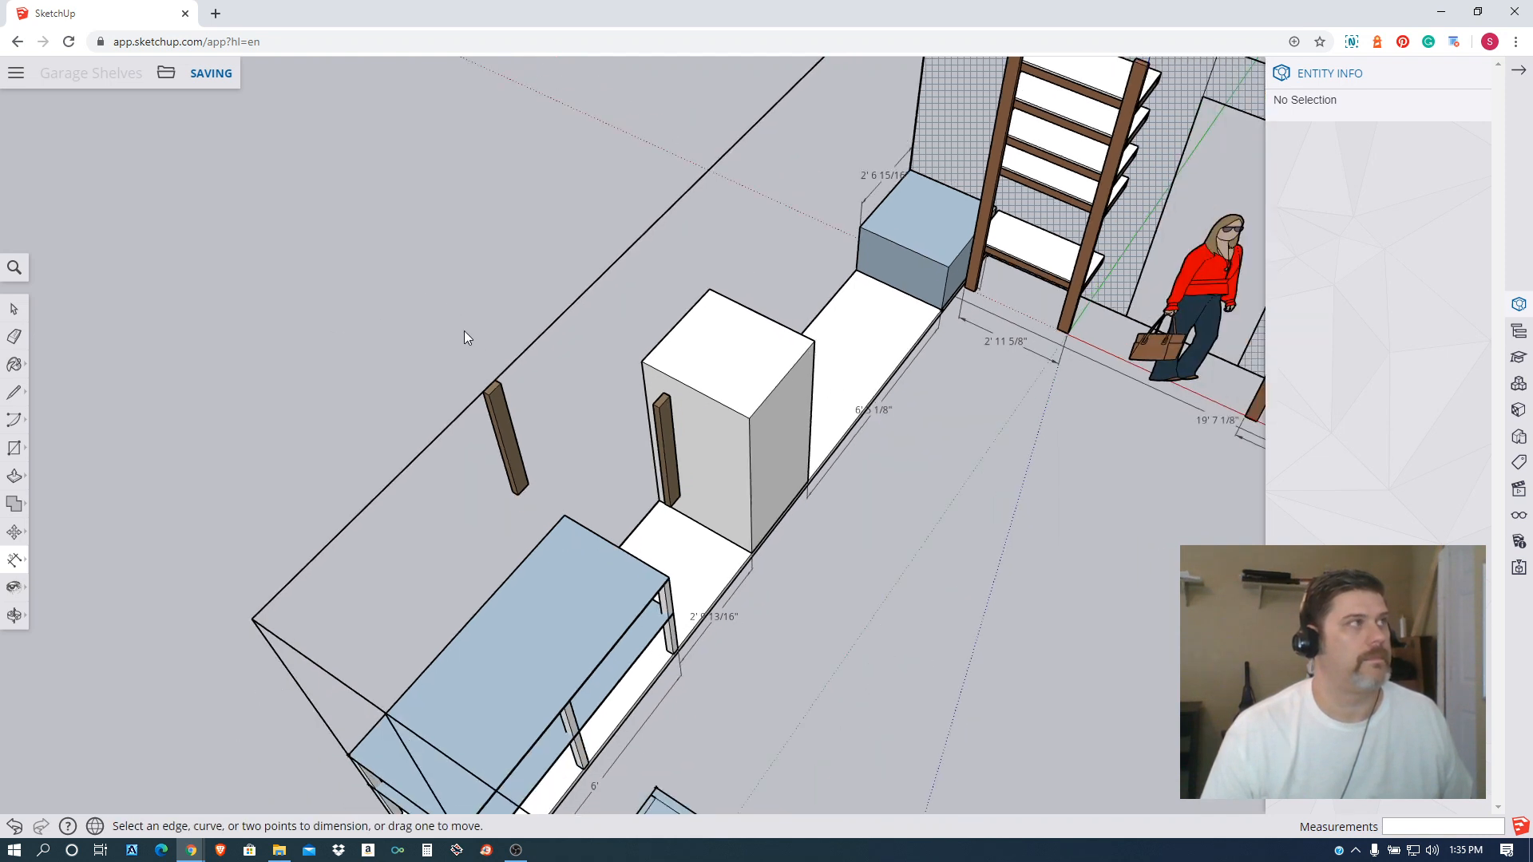
scroll(500, 343, "up", 2)
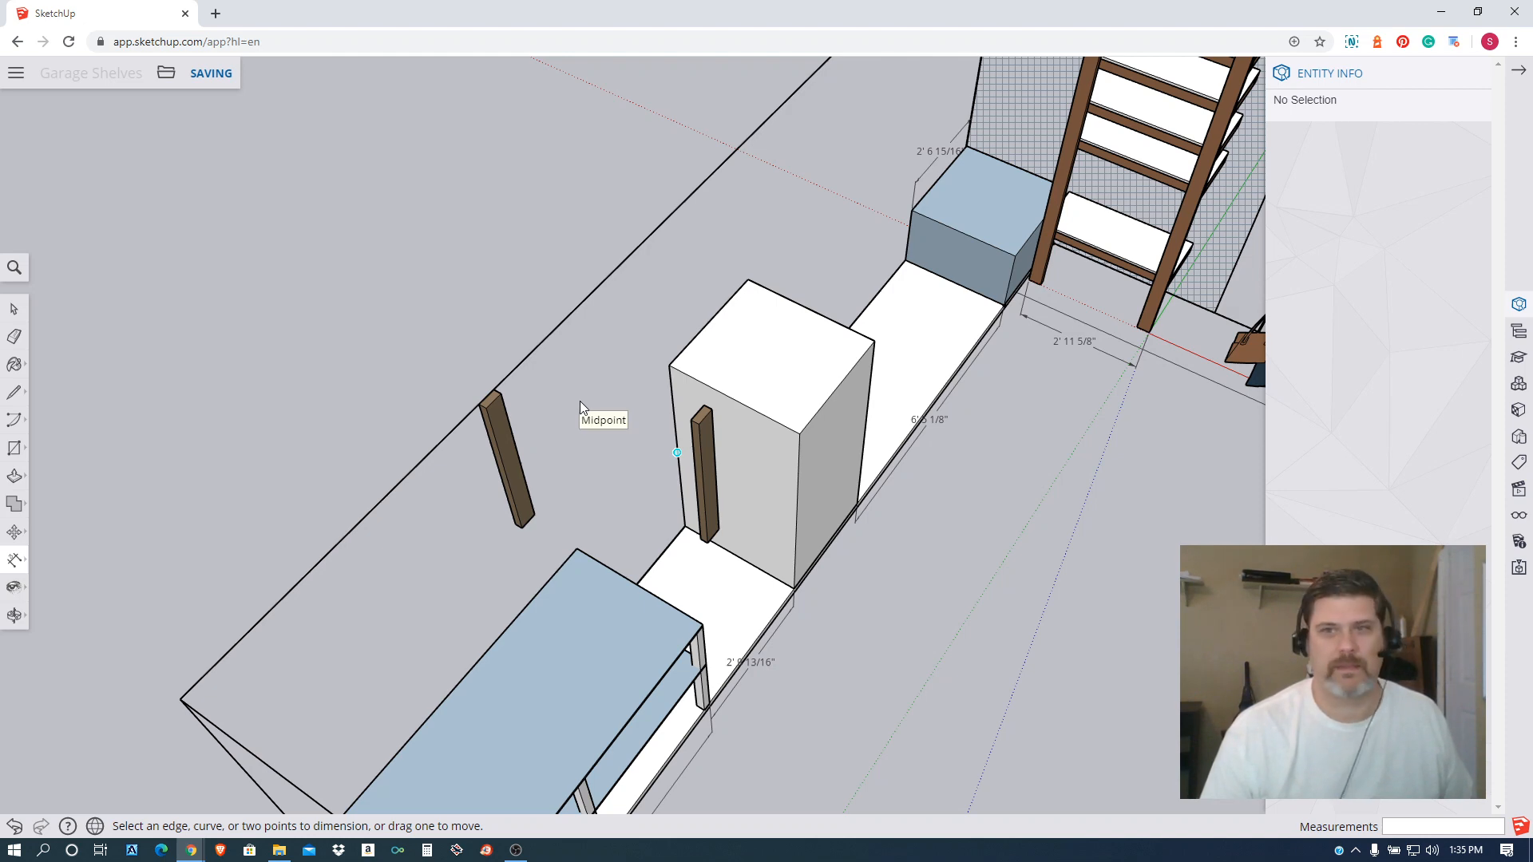
middle_click_drag(883, 421, 388, 453)
scroll(514, 421, "down", 4)
middle_click_drag(434, 511, 630, 359)
middle_click_drag(431, 397, 693, 379)
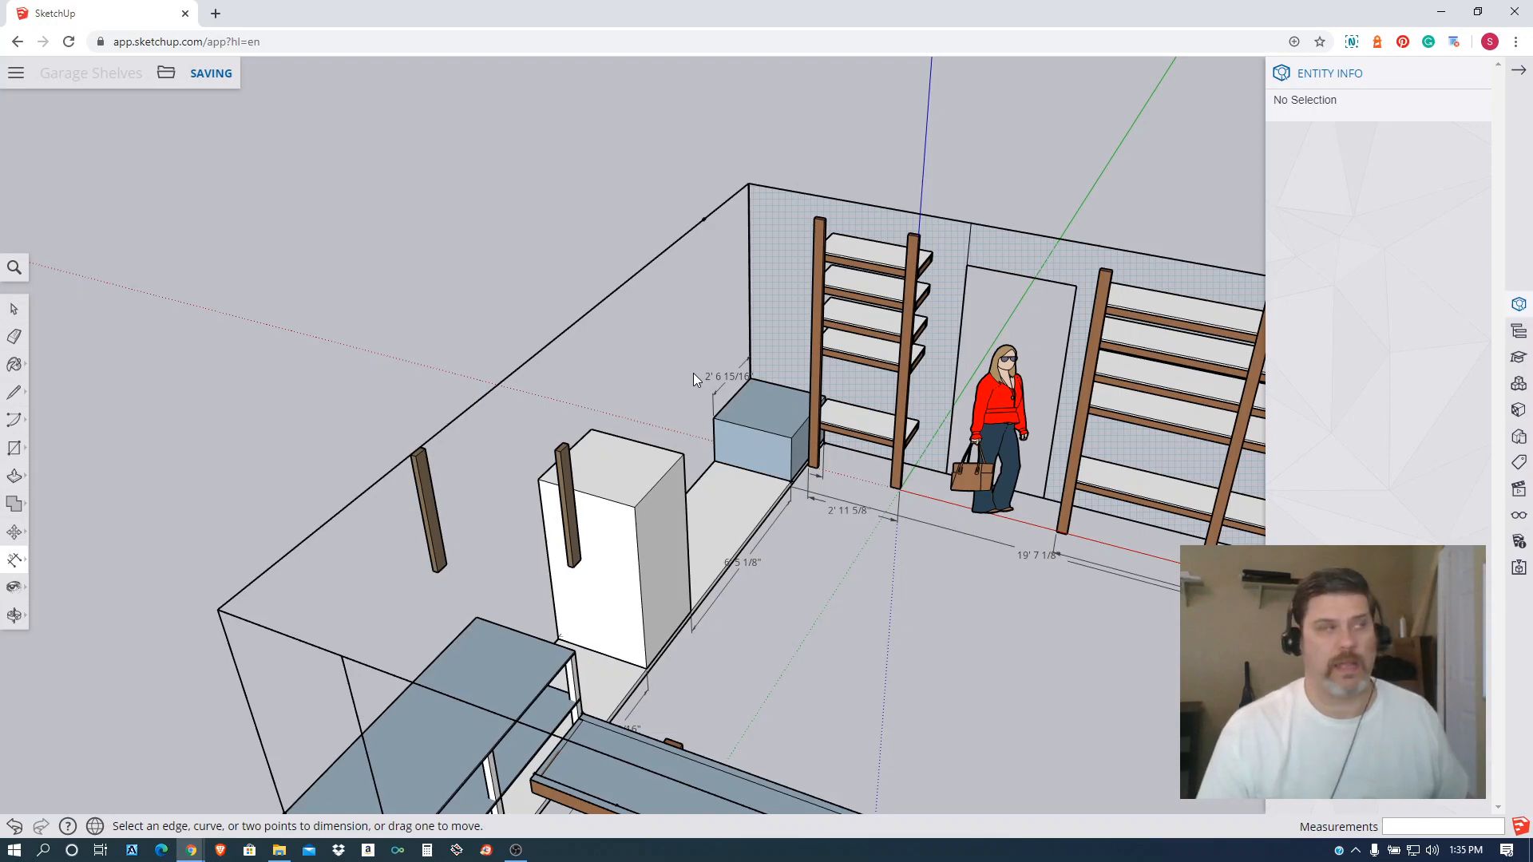
scroll(675, 367, "up", 3)
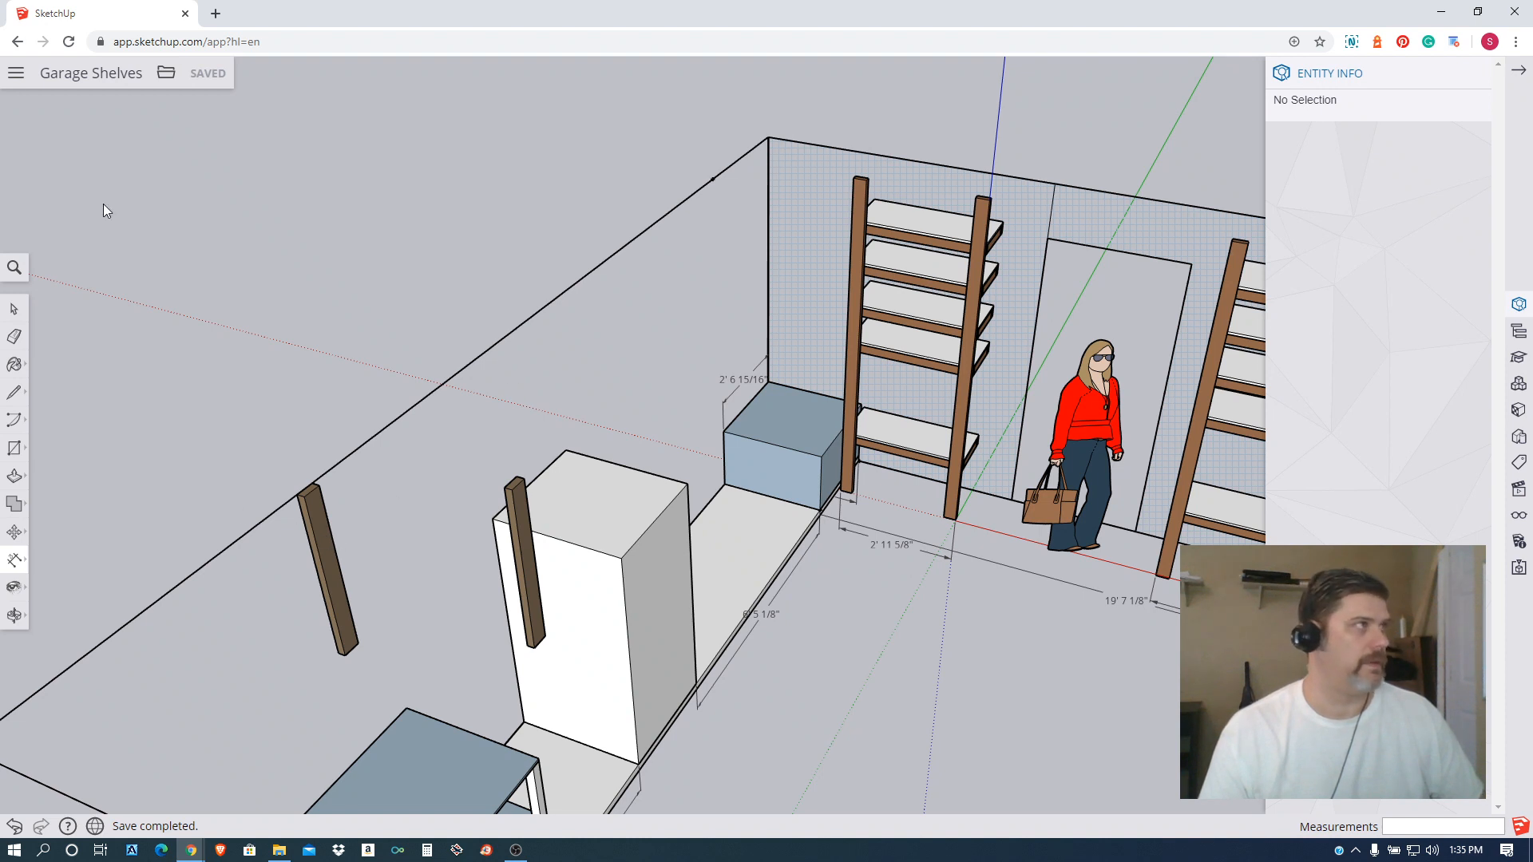
Reload the web page and reopen Garage Shelves.skp from the recent files.
left_click(73, 45)
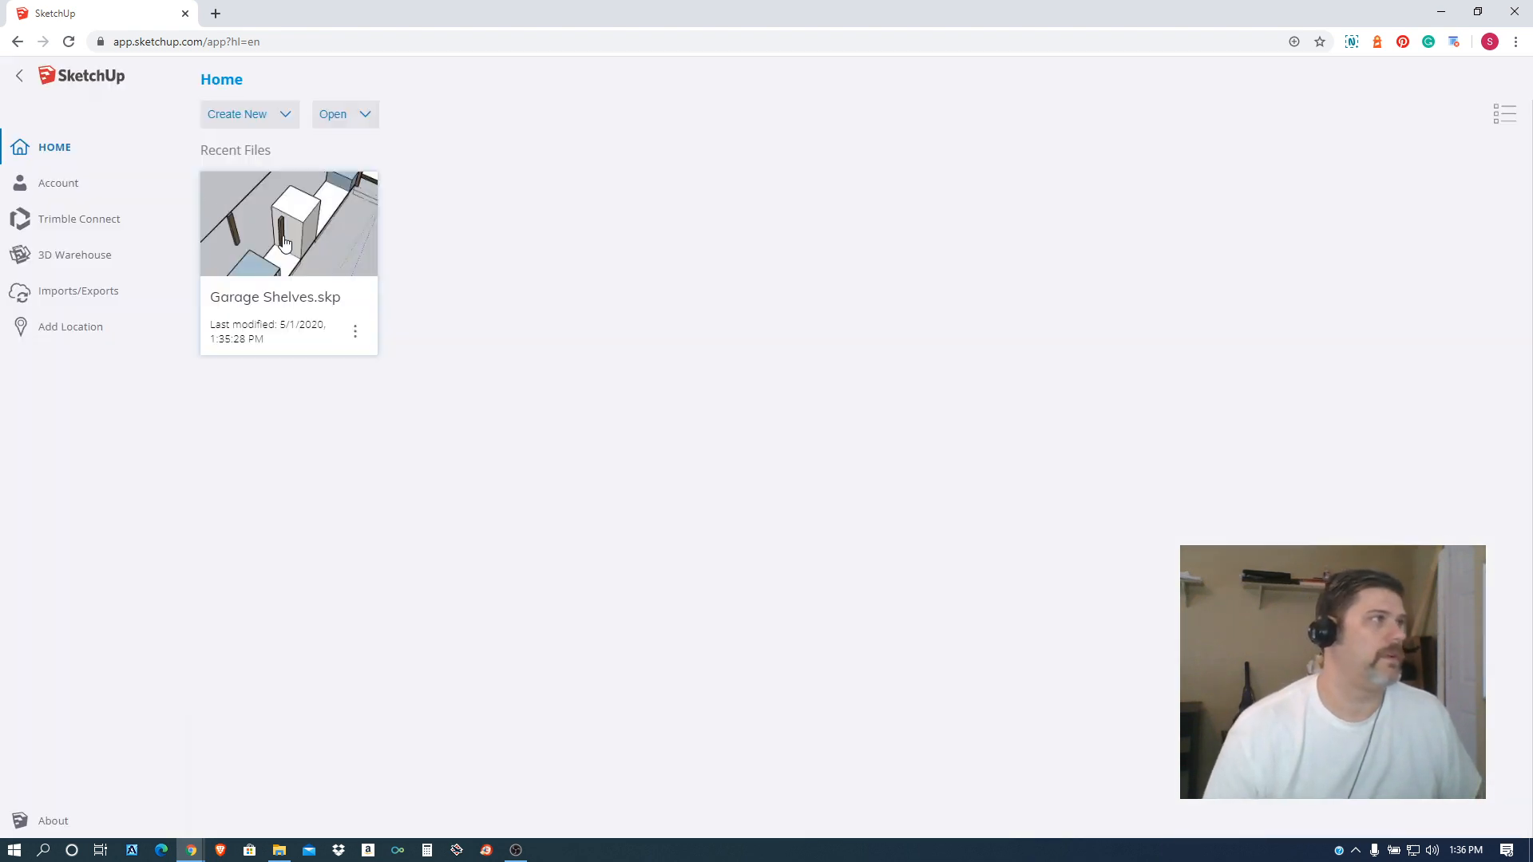
left_click(355, 333)
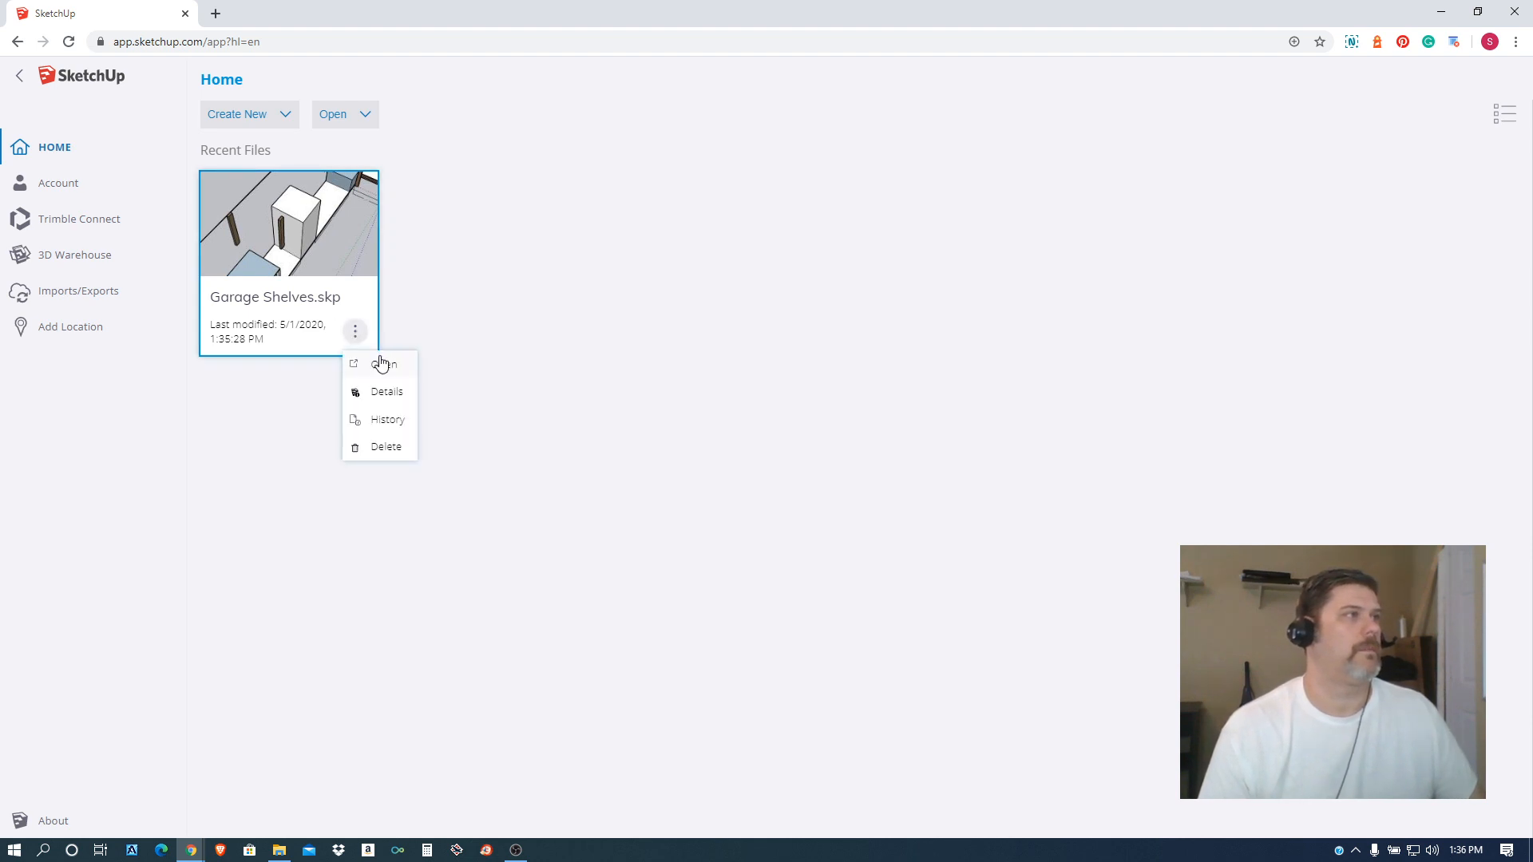
left_click(380, 364)
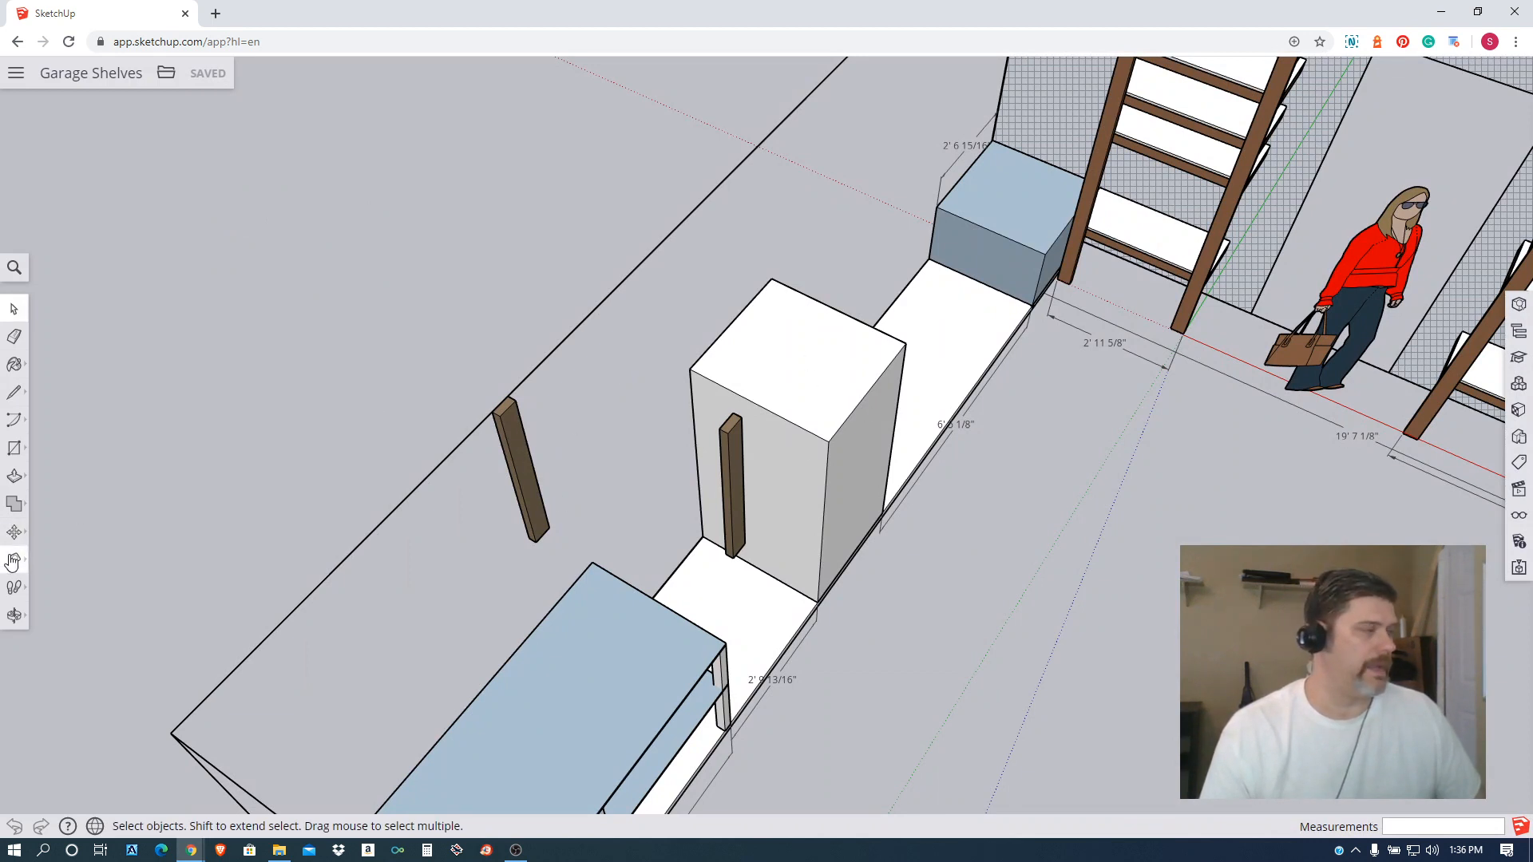
Try to dimension the distance from the original hanging post's top corner to the wall's top edge from several angles.
left_click(15, 559)
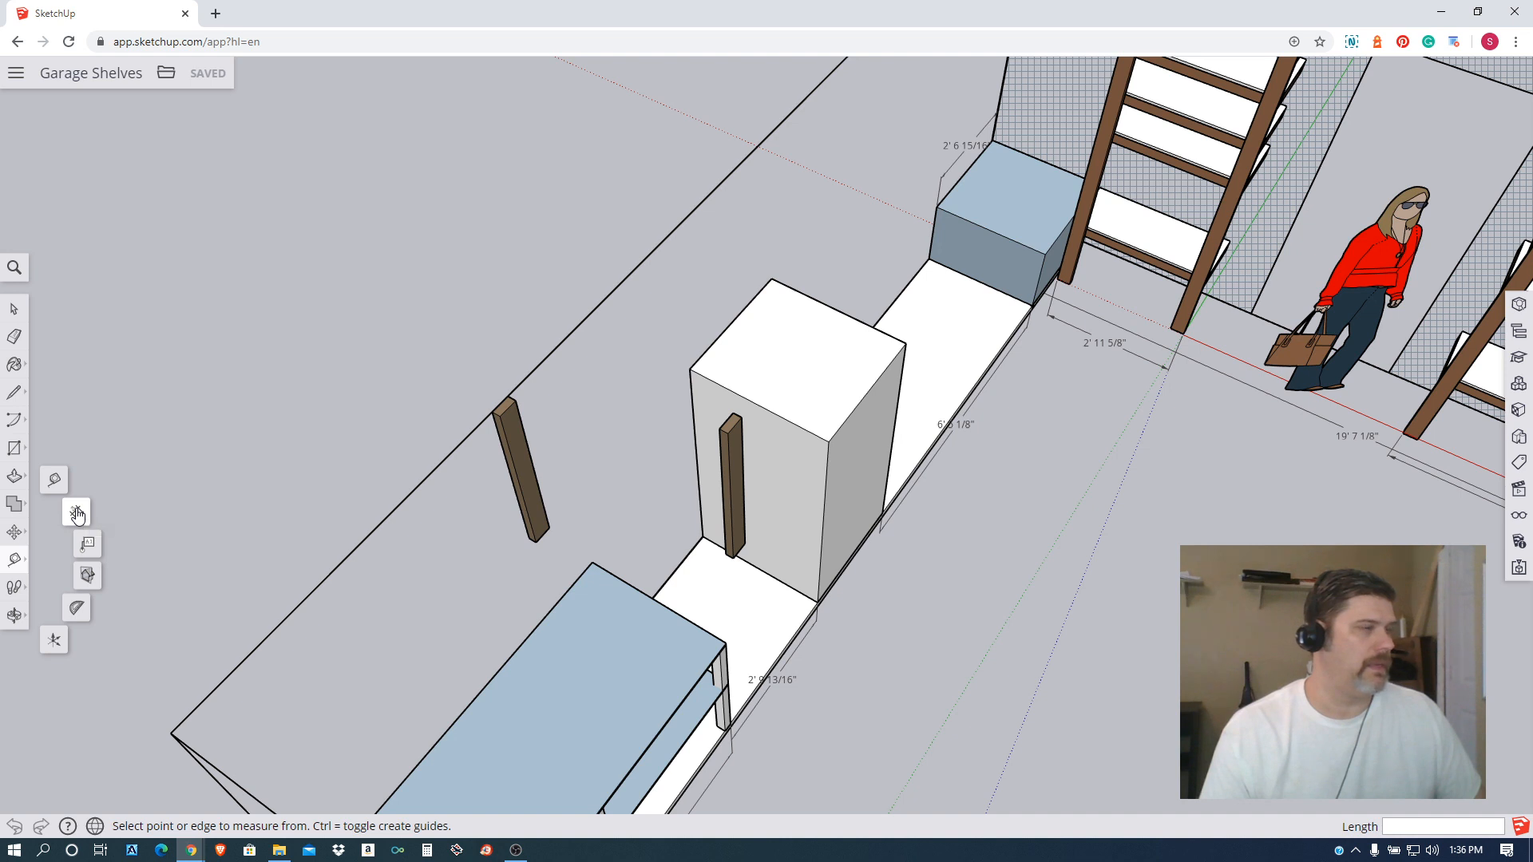
left_click(71, 519)
left_click(727, 433)
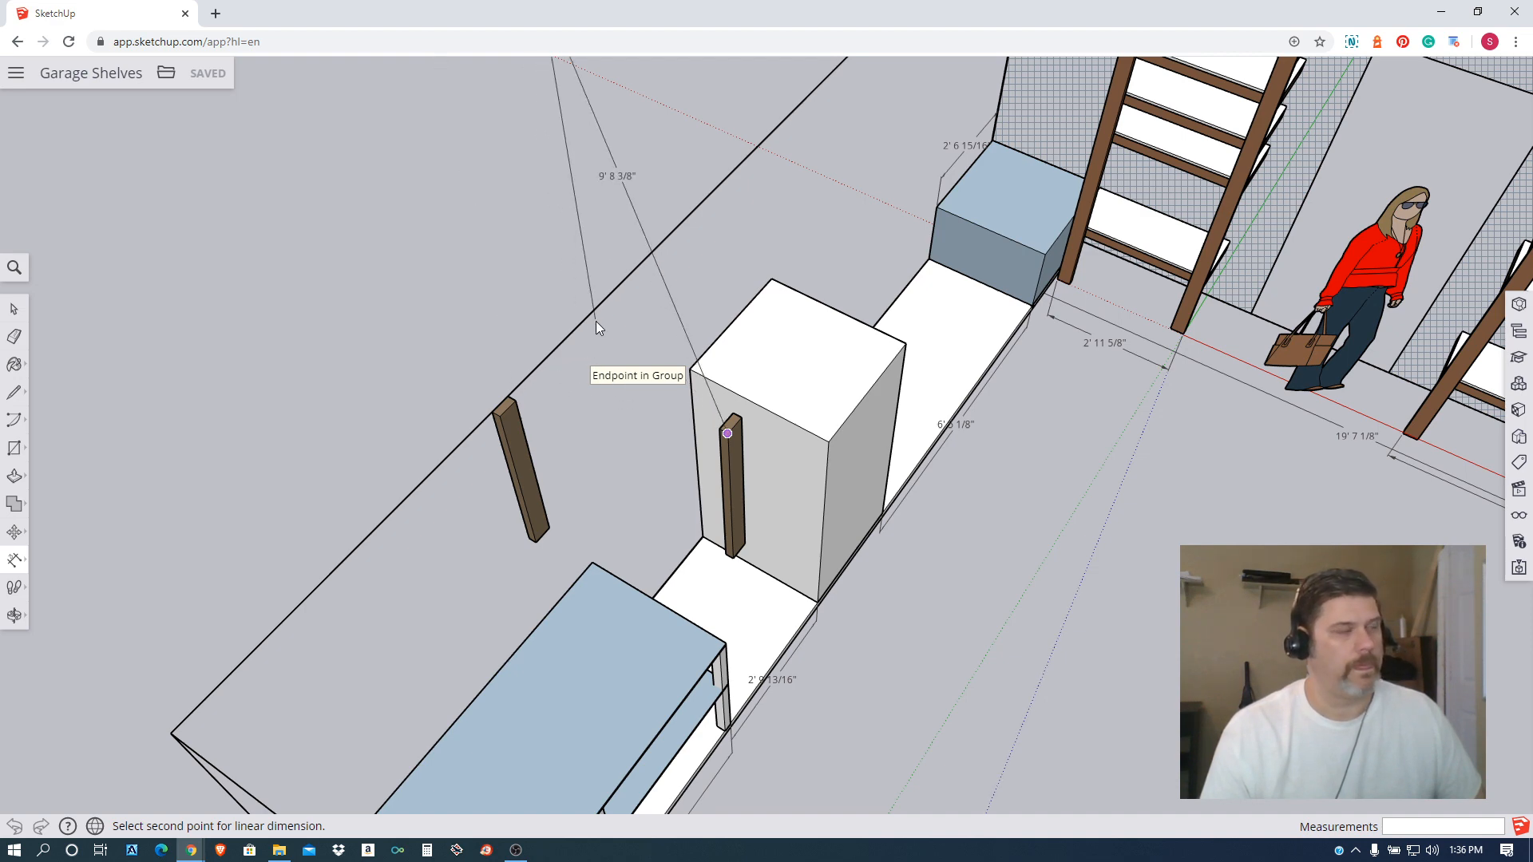
middle_click_drag(562, 342, 651, 431)
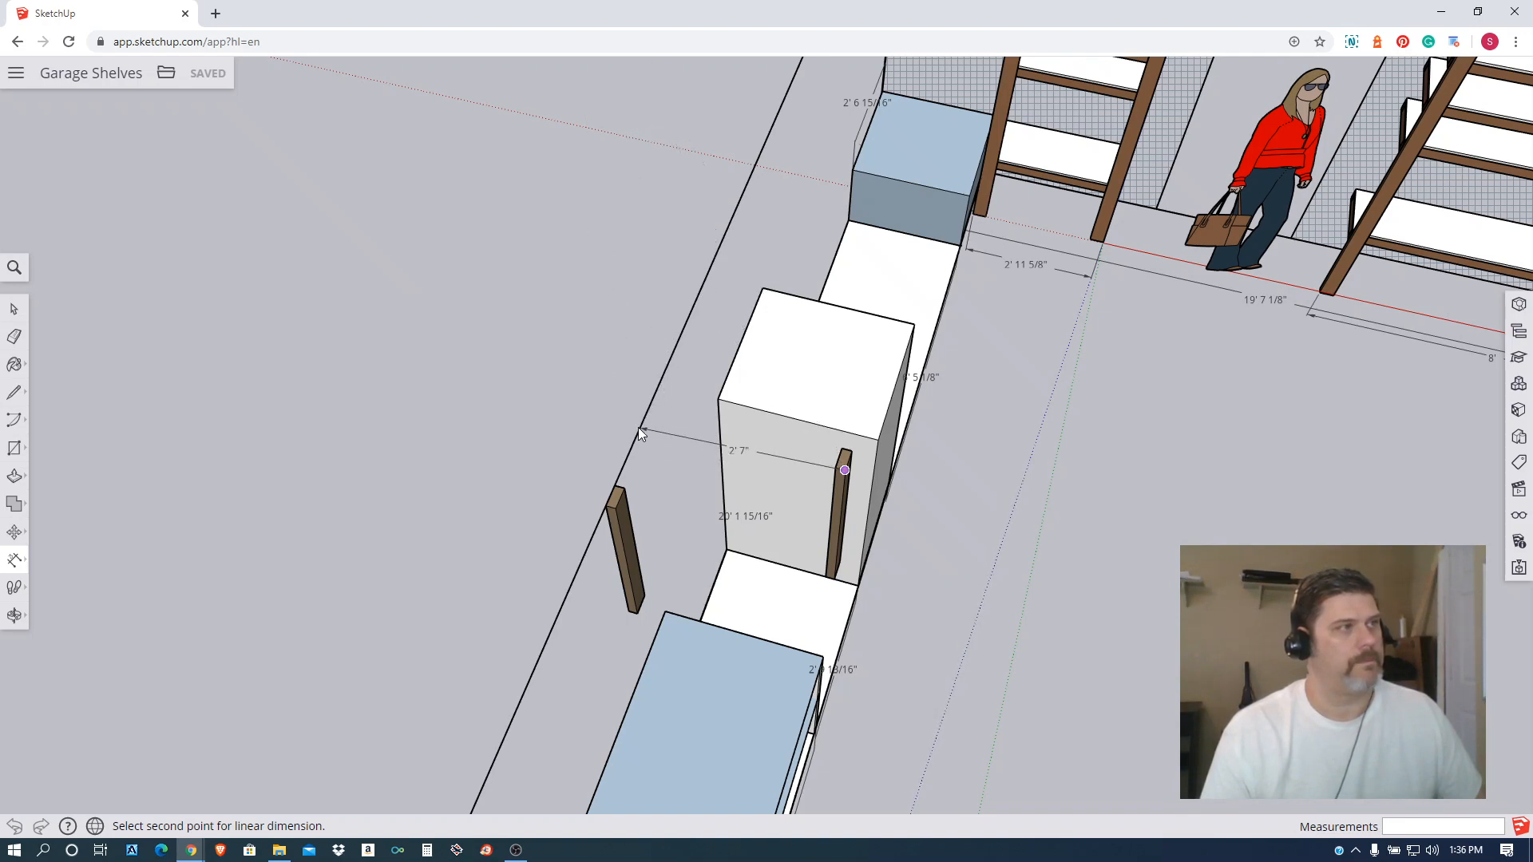
middle_click_drag(639, 420, 985, 429)
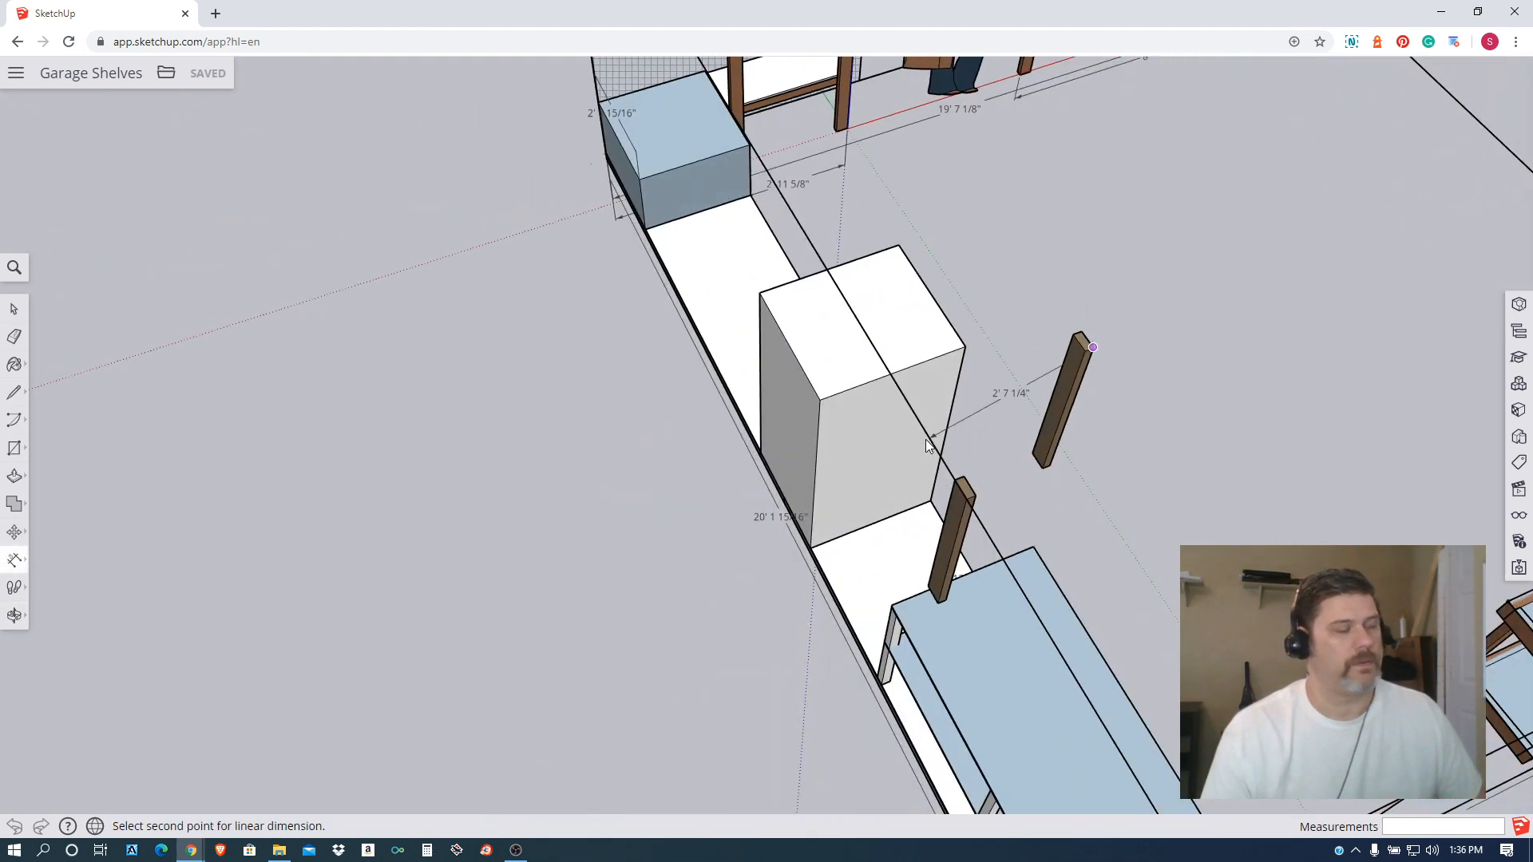
key("Escape")
middle_click_drag(990, 481, 505, 307)
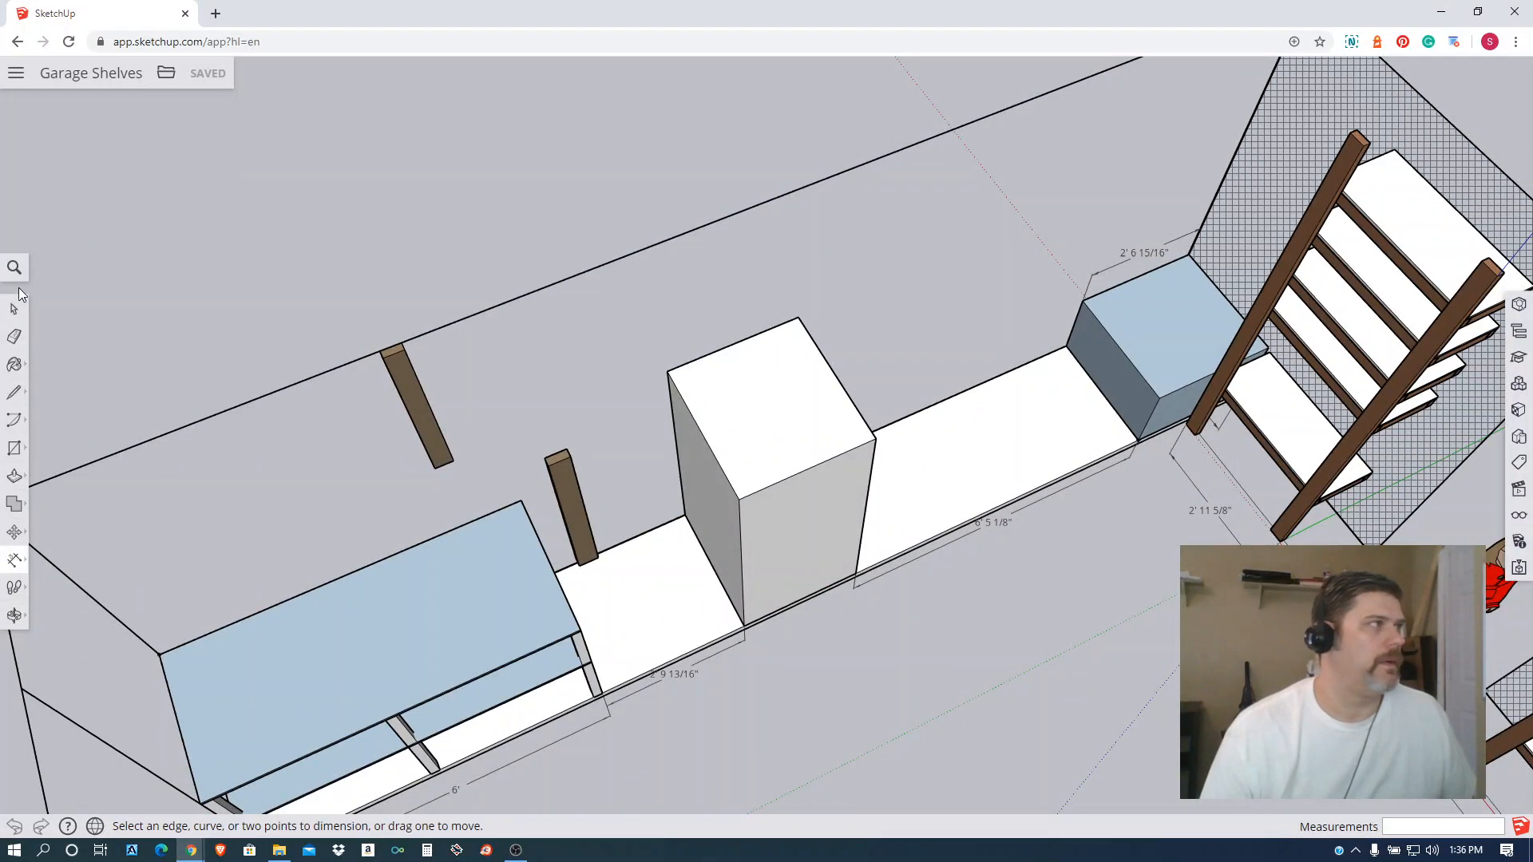
Draw a reference line from the hanging post's top corner straight back across the wall's top edge and delete the overshoot.
key("space")
left_click(314, 378)
mouse_move(647, 376)
middle_mouse_down()
mouse_move(587, 321)
mouse_move(565, 356)
middle_mouse_up()
left_click(14, 392)
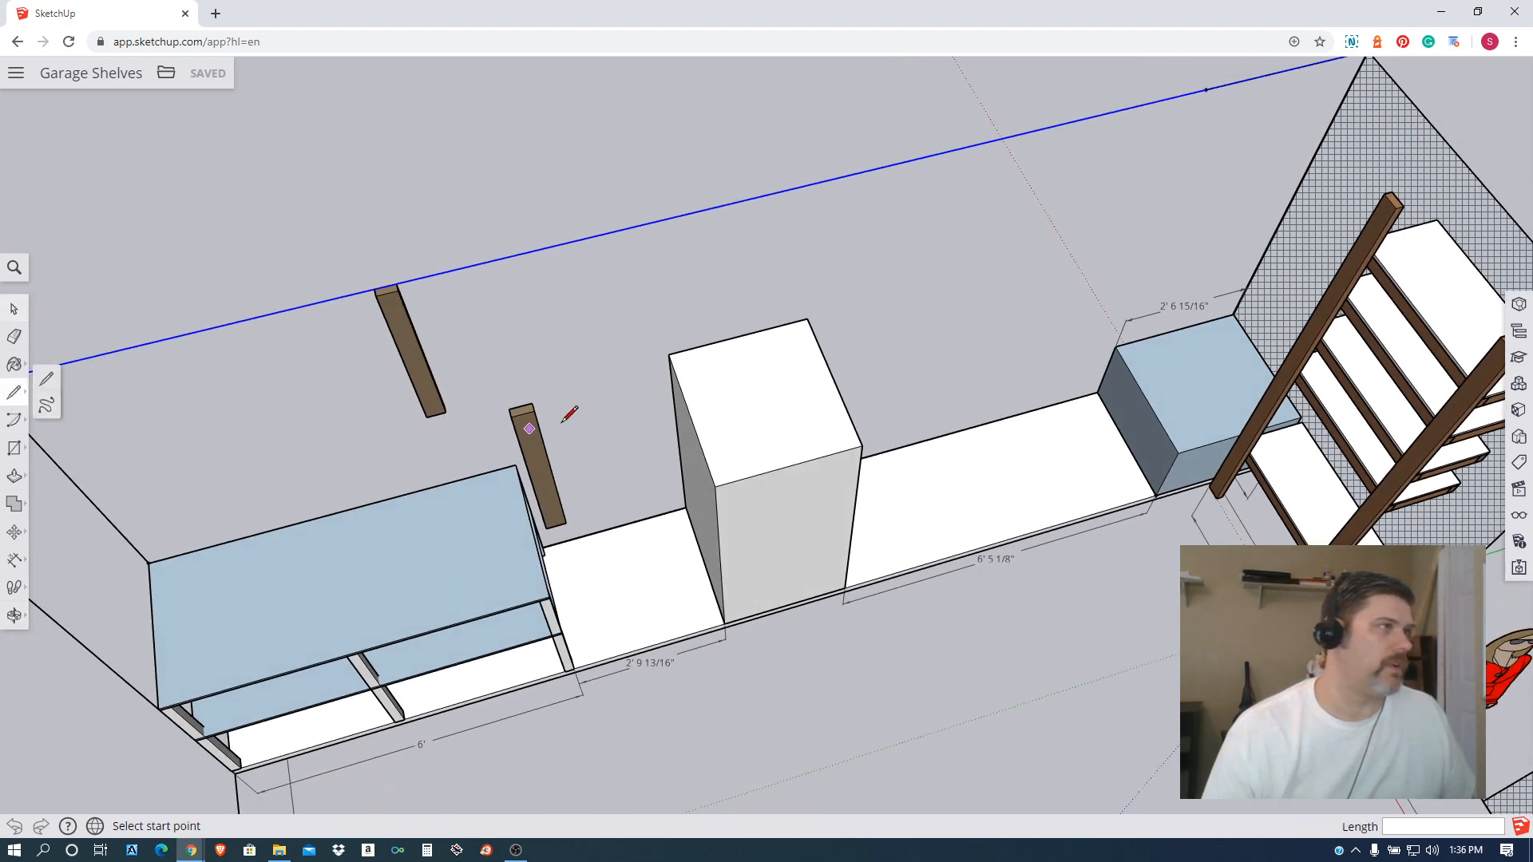
left_click(508, 409)
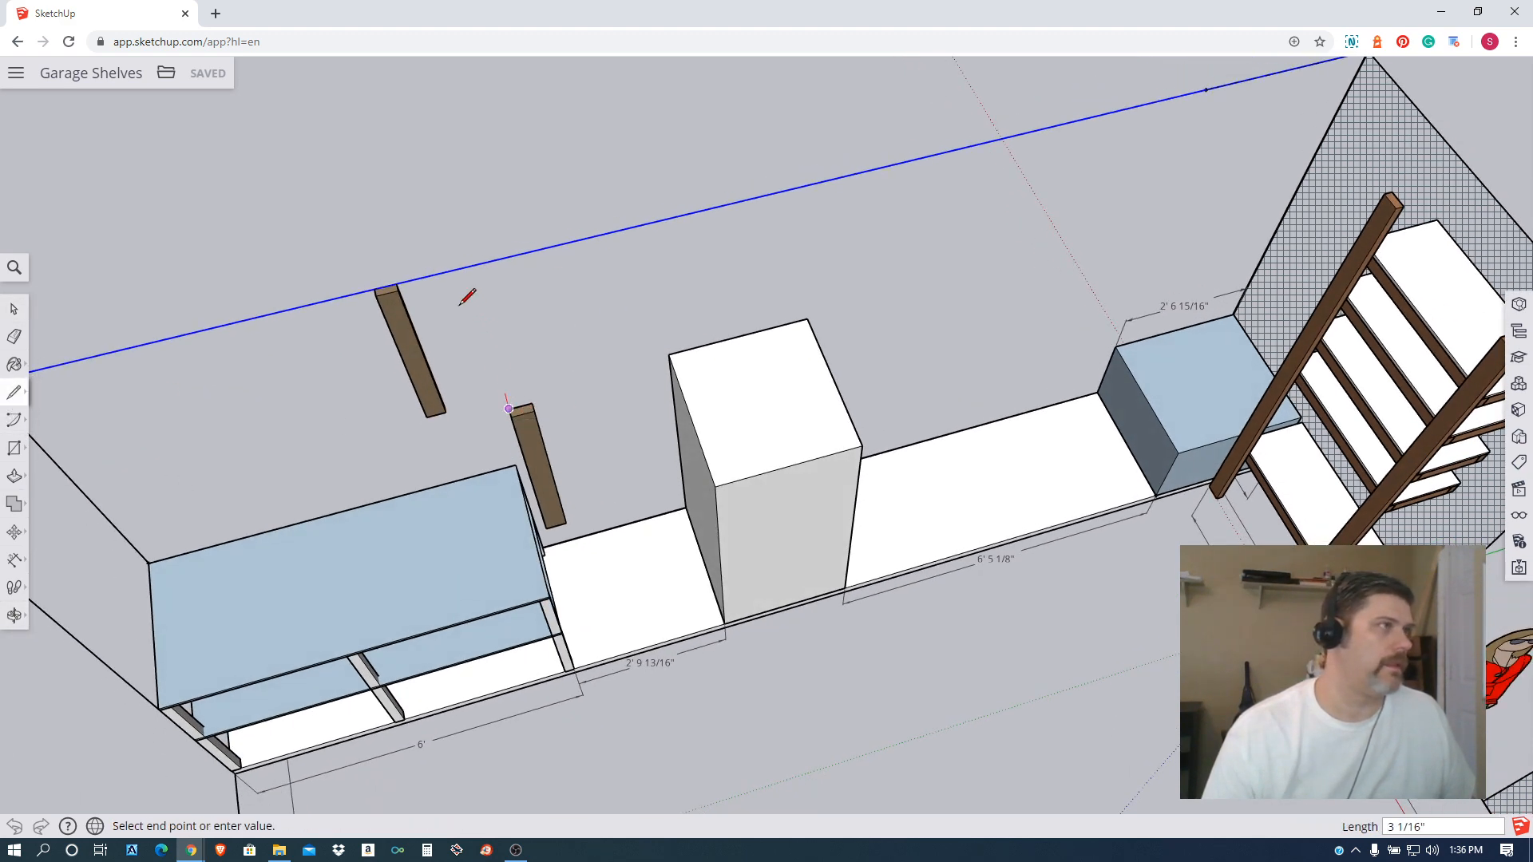
left_click(472, 266)
left_click(464, 236)
key("space")
middle_click_drag(527, 198, 434, 188)
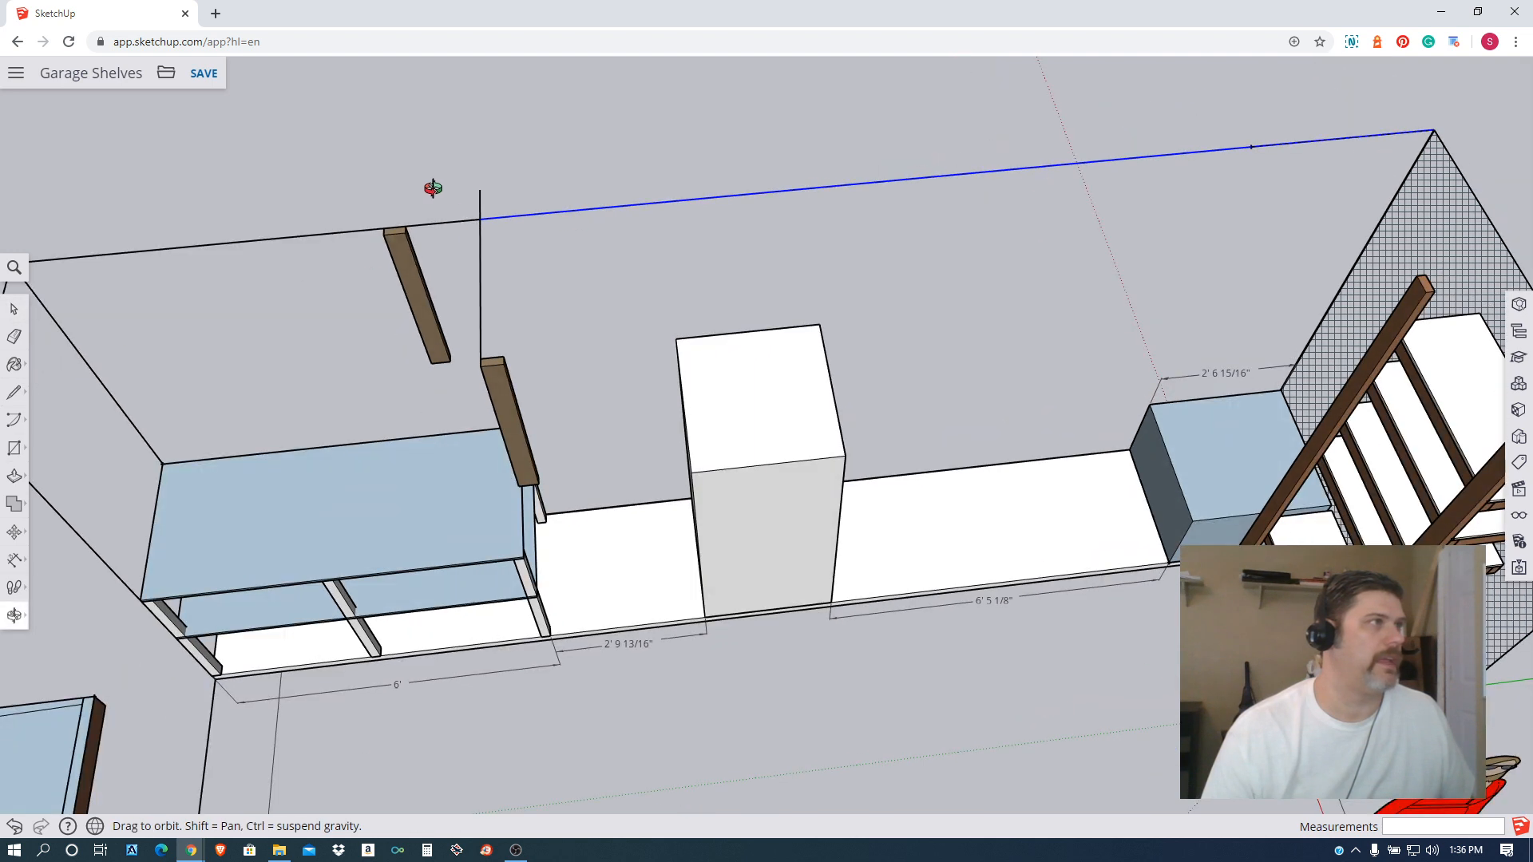
key("Delete")
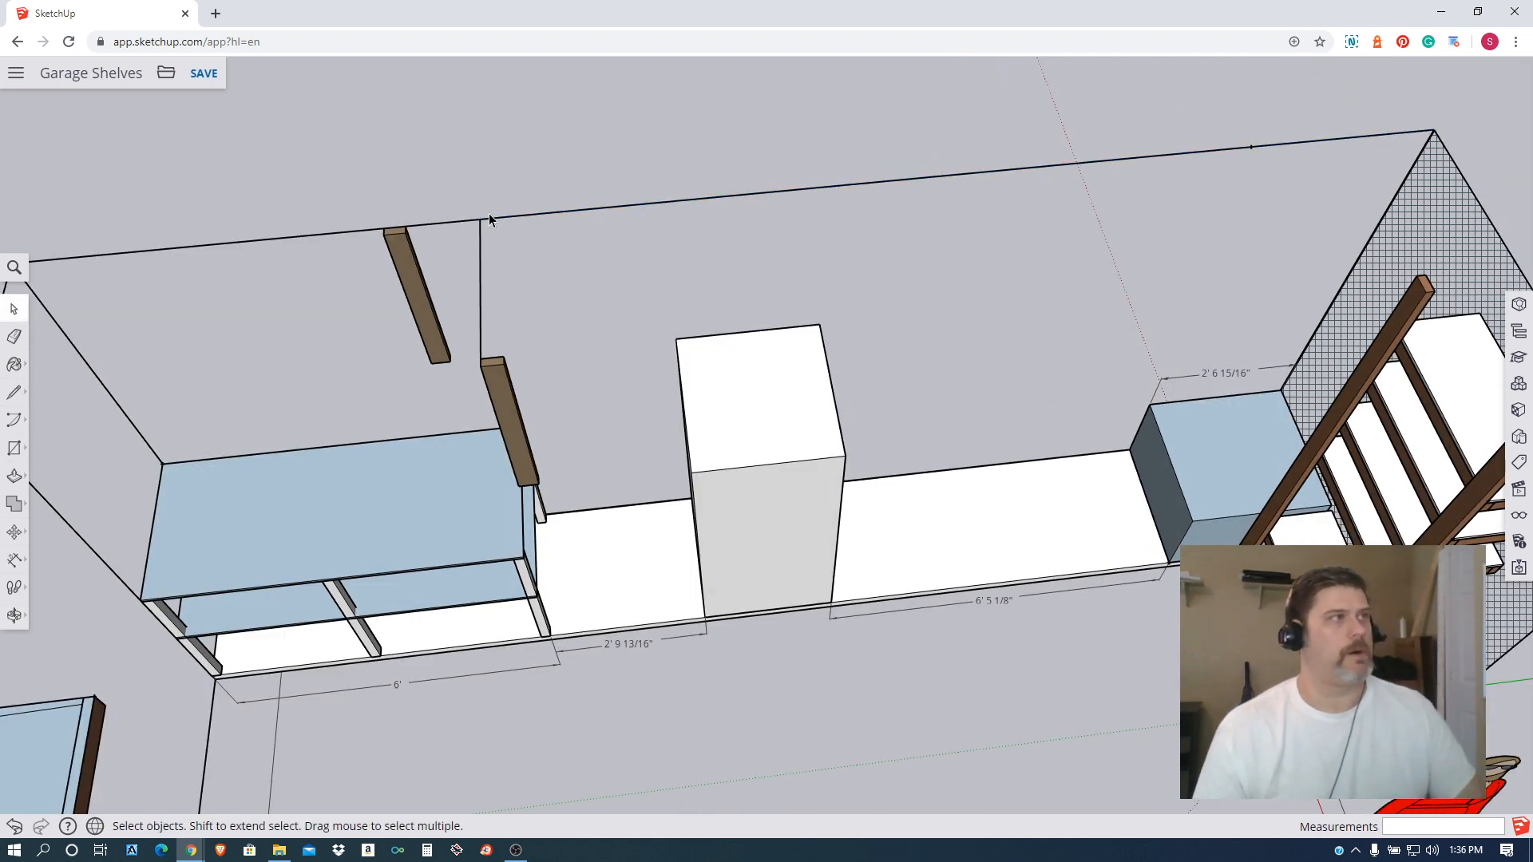
Move the duplicate post along the wall's top edge to the end of the reference line.
left_click(13, 531)
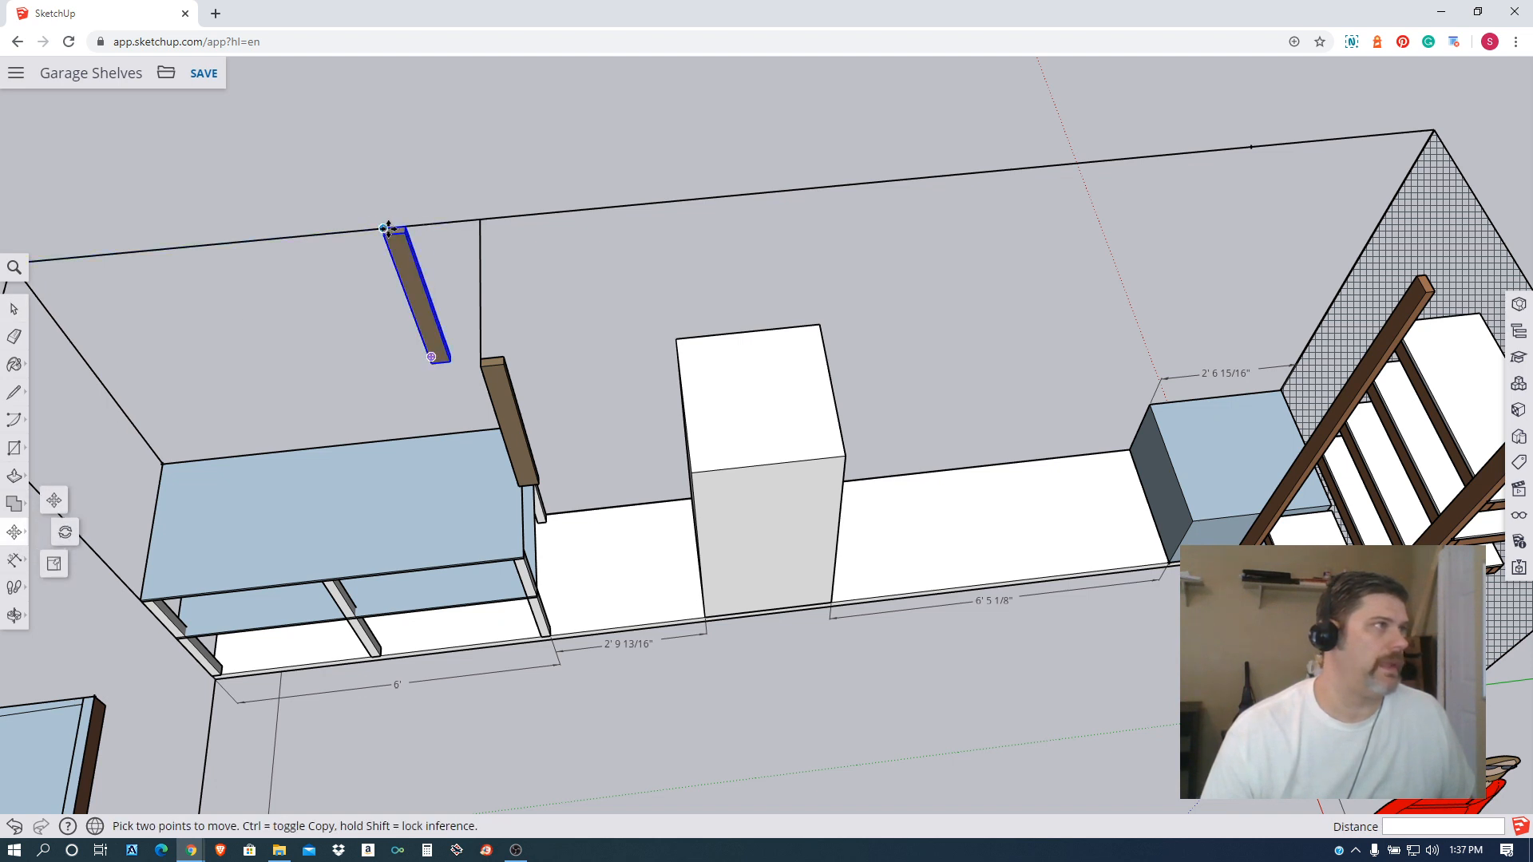
left_click(392, 228)
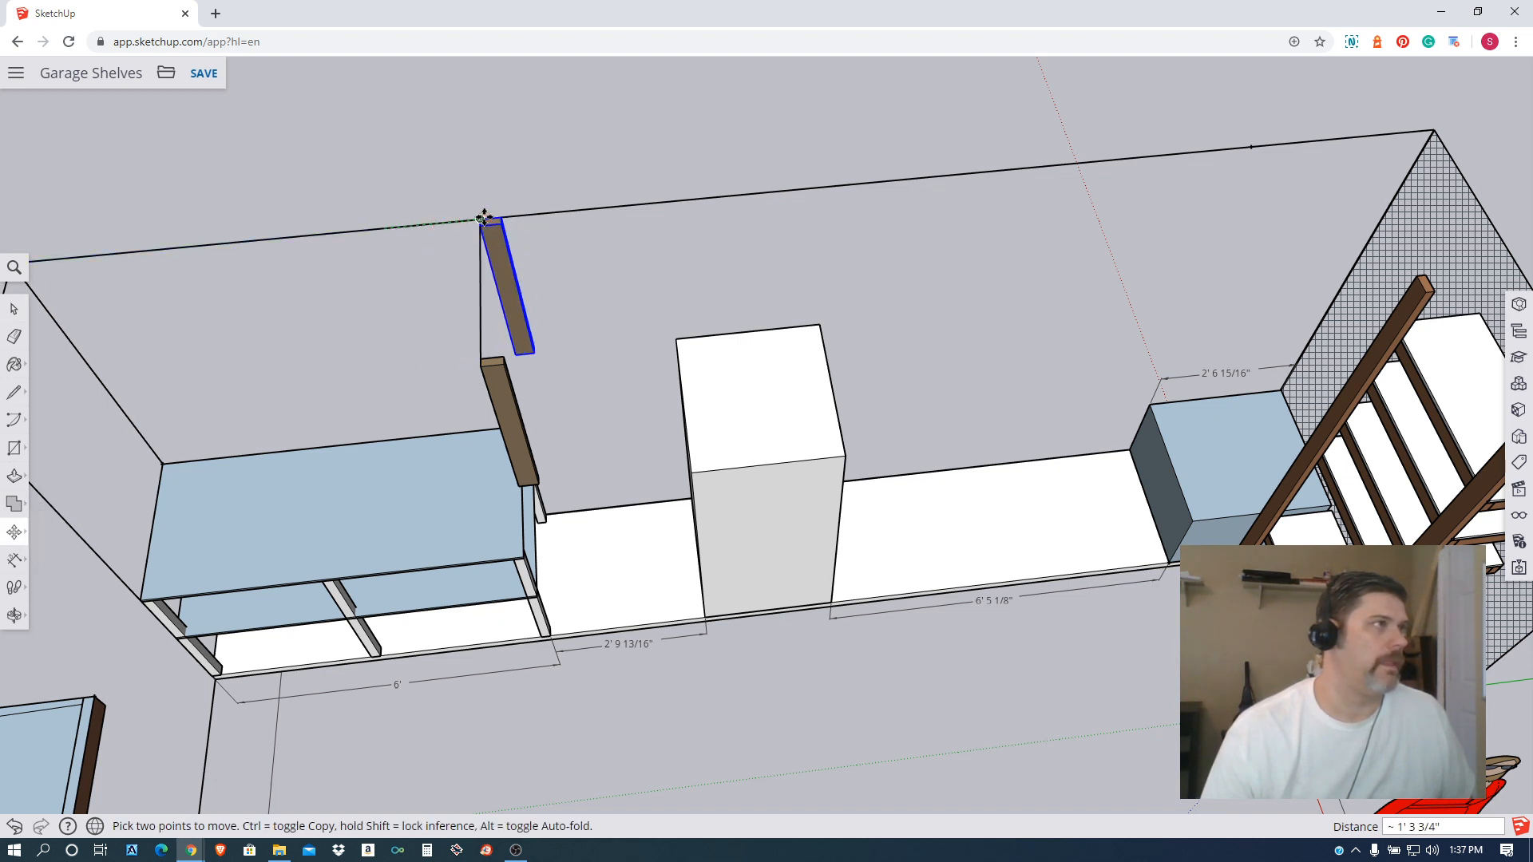
left_click(484, 217)
middle_click_drag(536, 145, 599, 82)
middle_click_drag(428, 143, 304, 400)
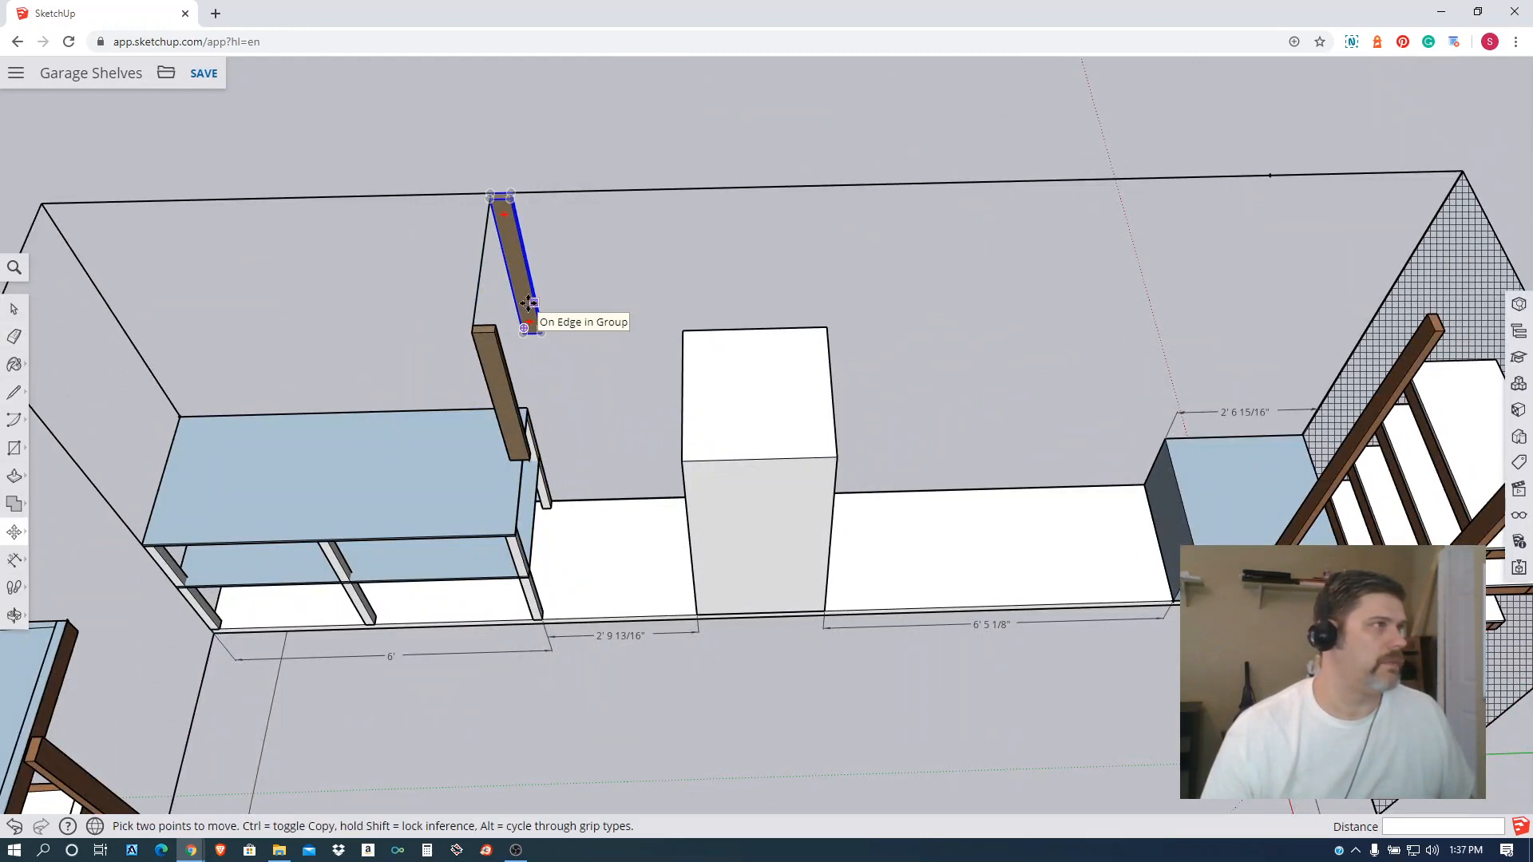
Delete the reference line and the duplicate post on the wall's top edge.
left_click(14, 309)
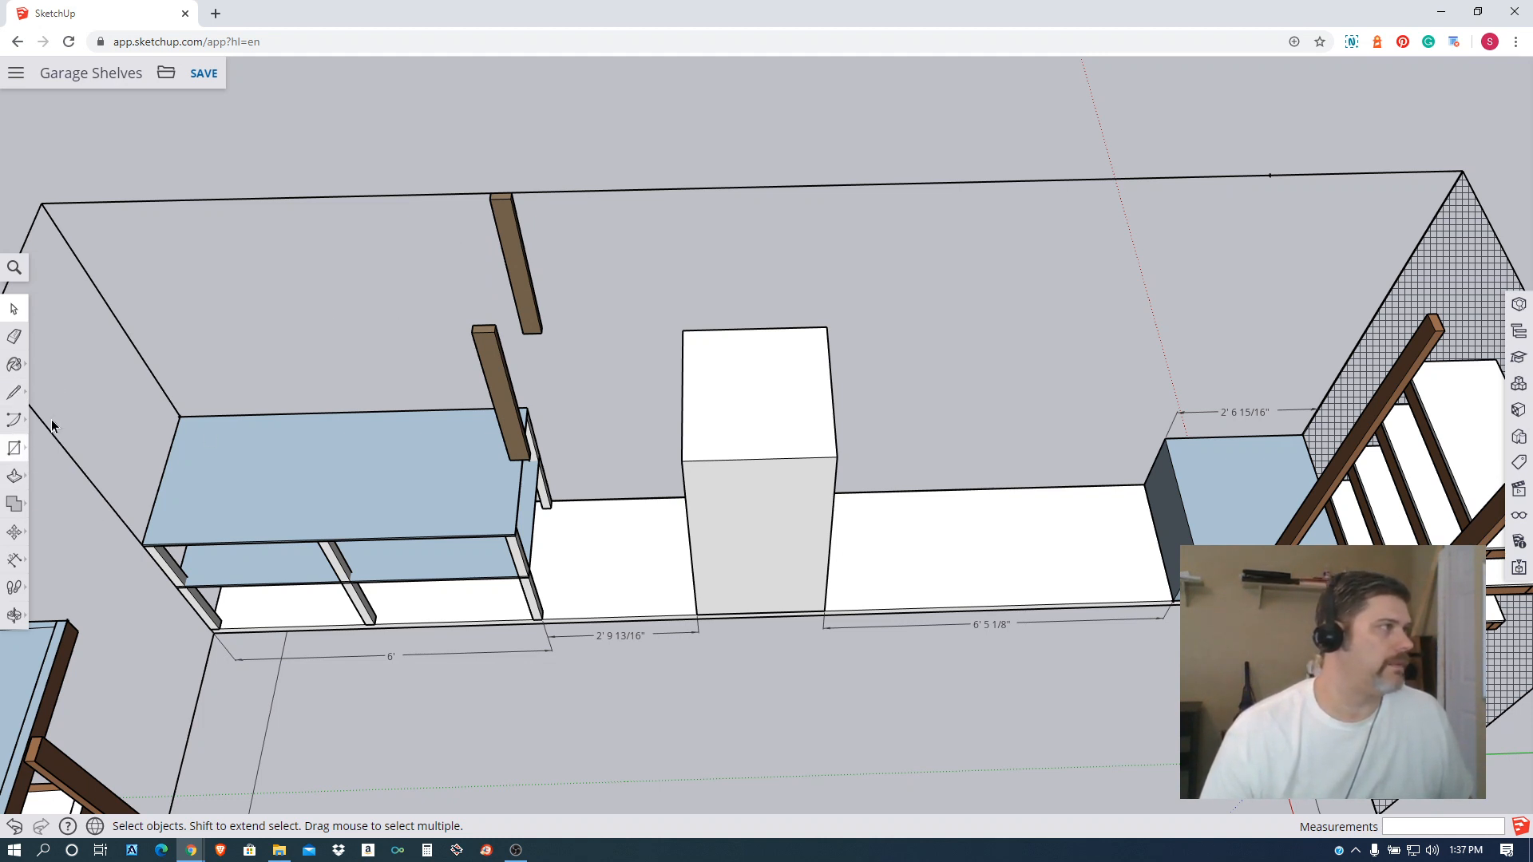
left_click(517, 269)
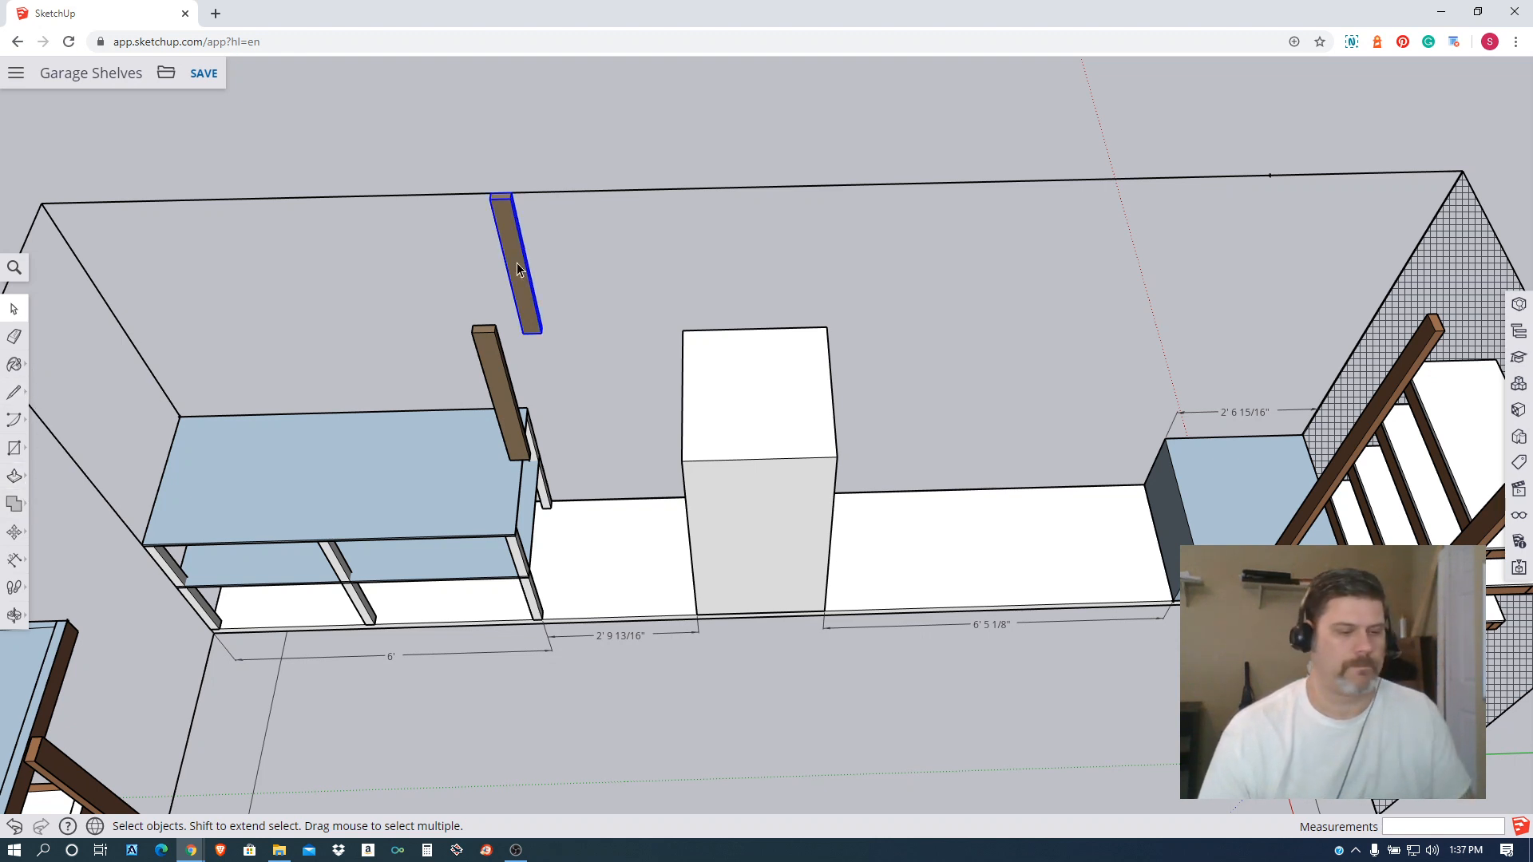
key("Delete")
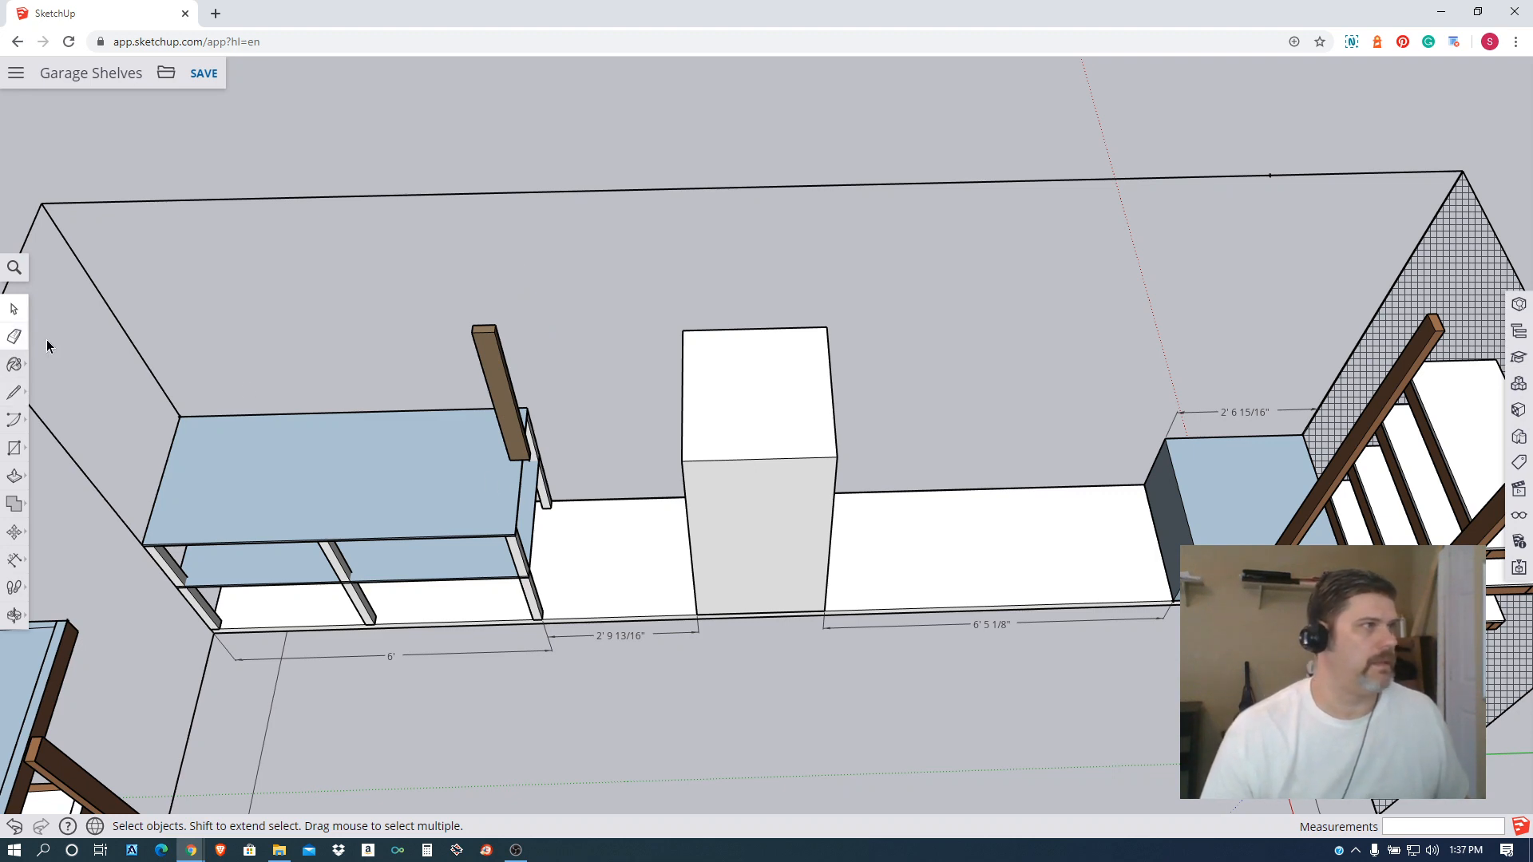
Copy the remaining hanging post about 10' 4 3/8" along the green axis, past the tall cabinet toward the low blue box.
middle_click_drag(200, 467, 172, 257)
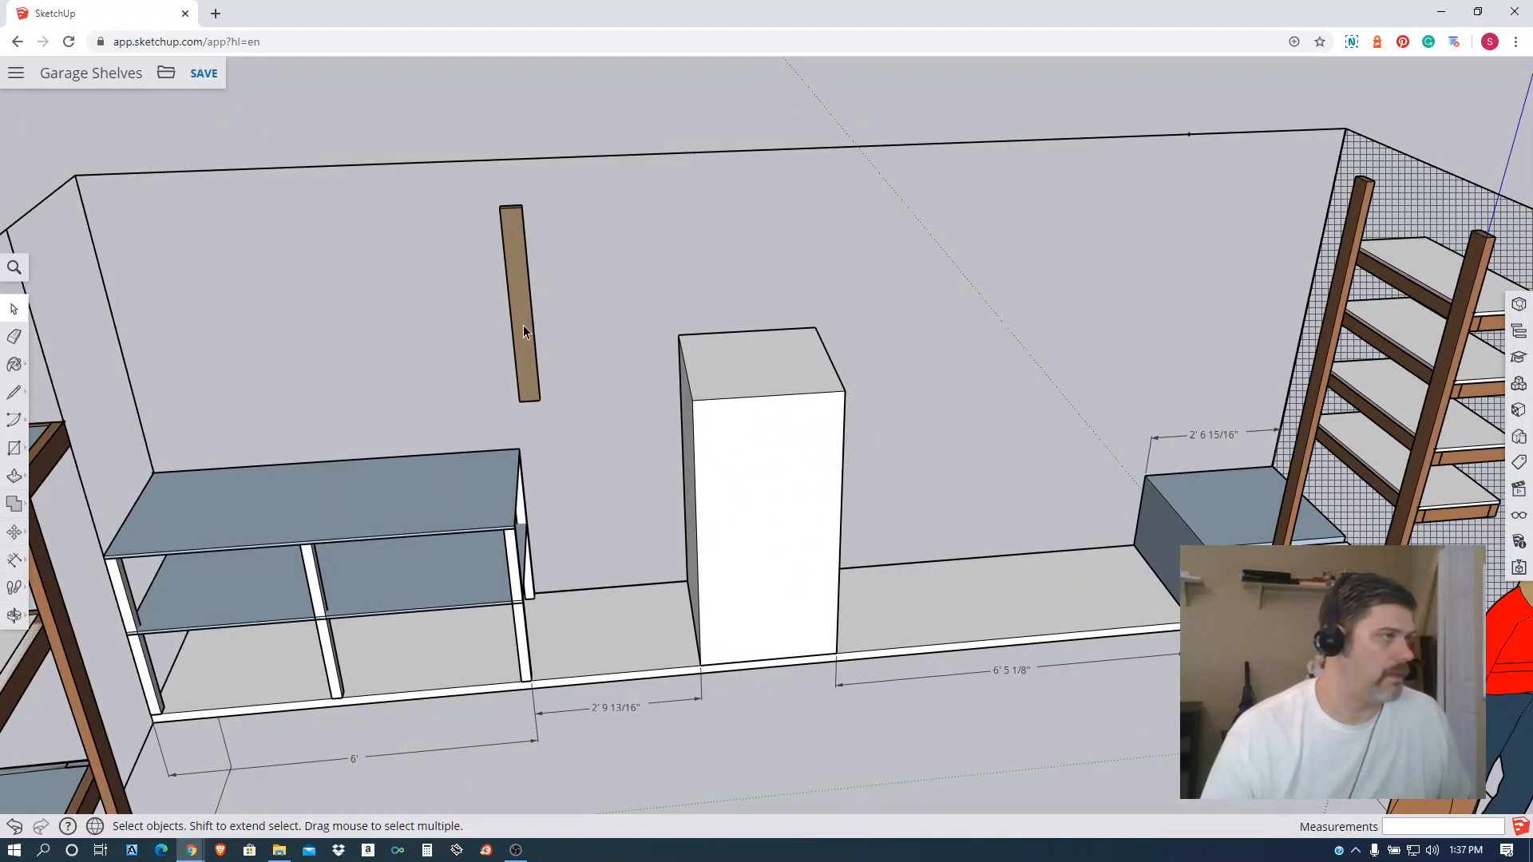
left_click(16, 533)
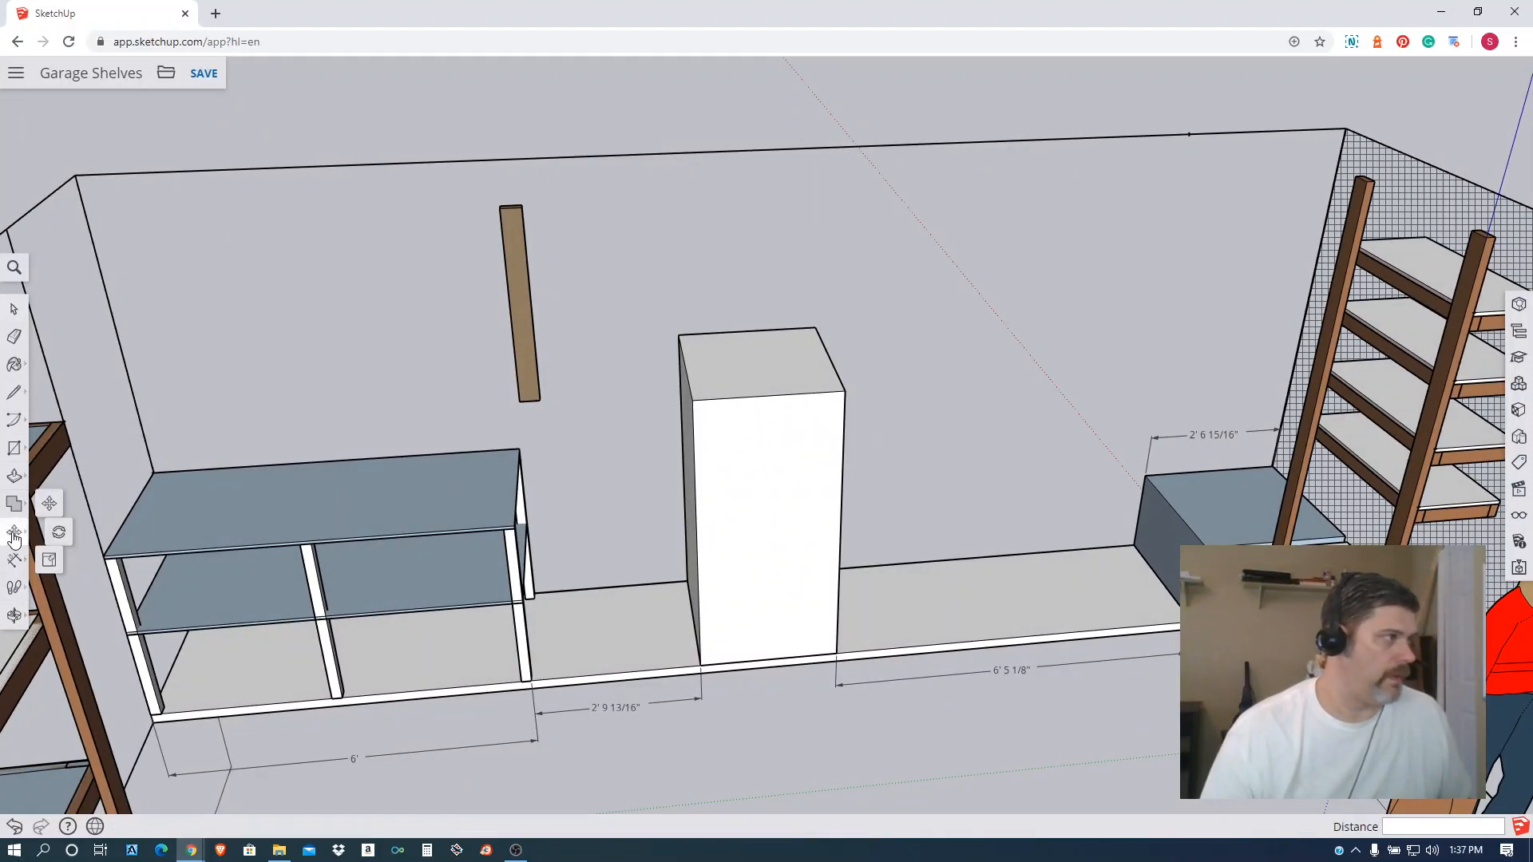
left_click(58, 504)
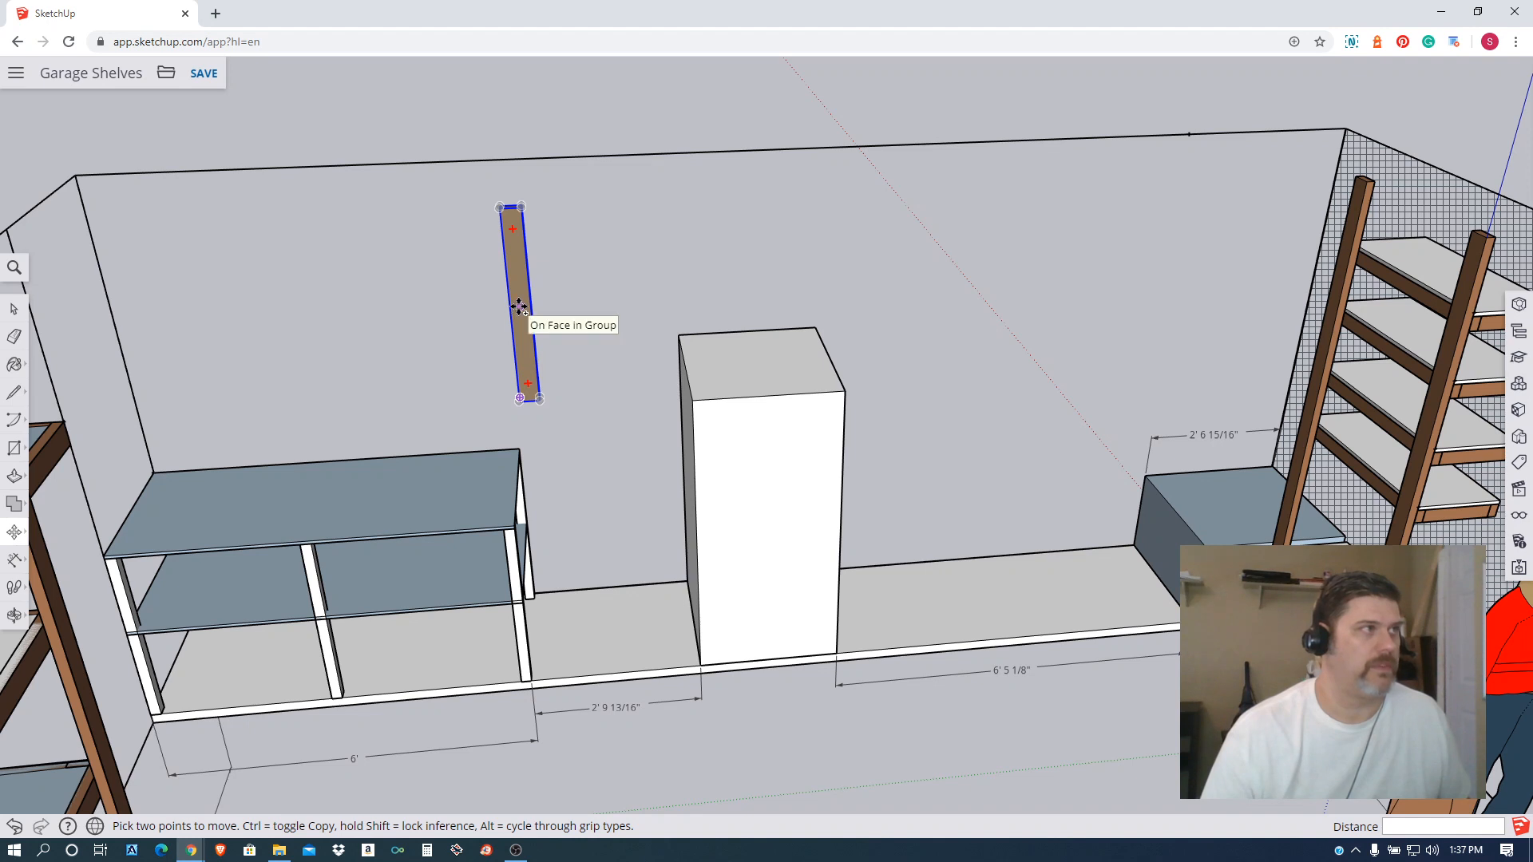
left_click(519, 306)
key("ctrl")
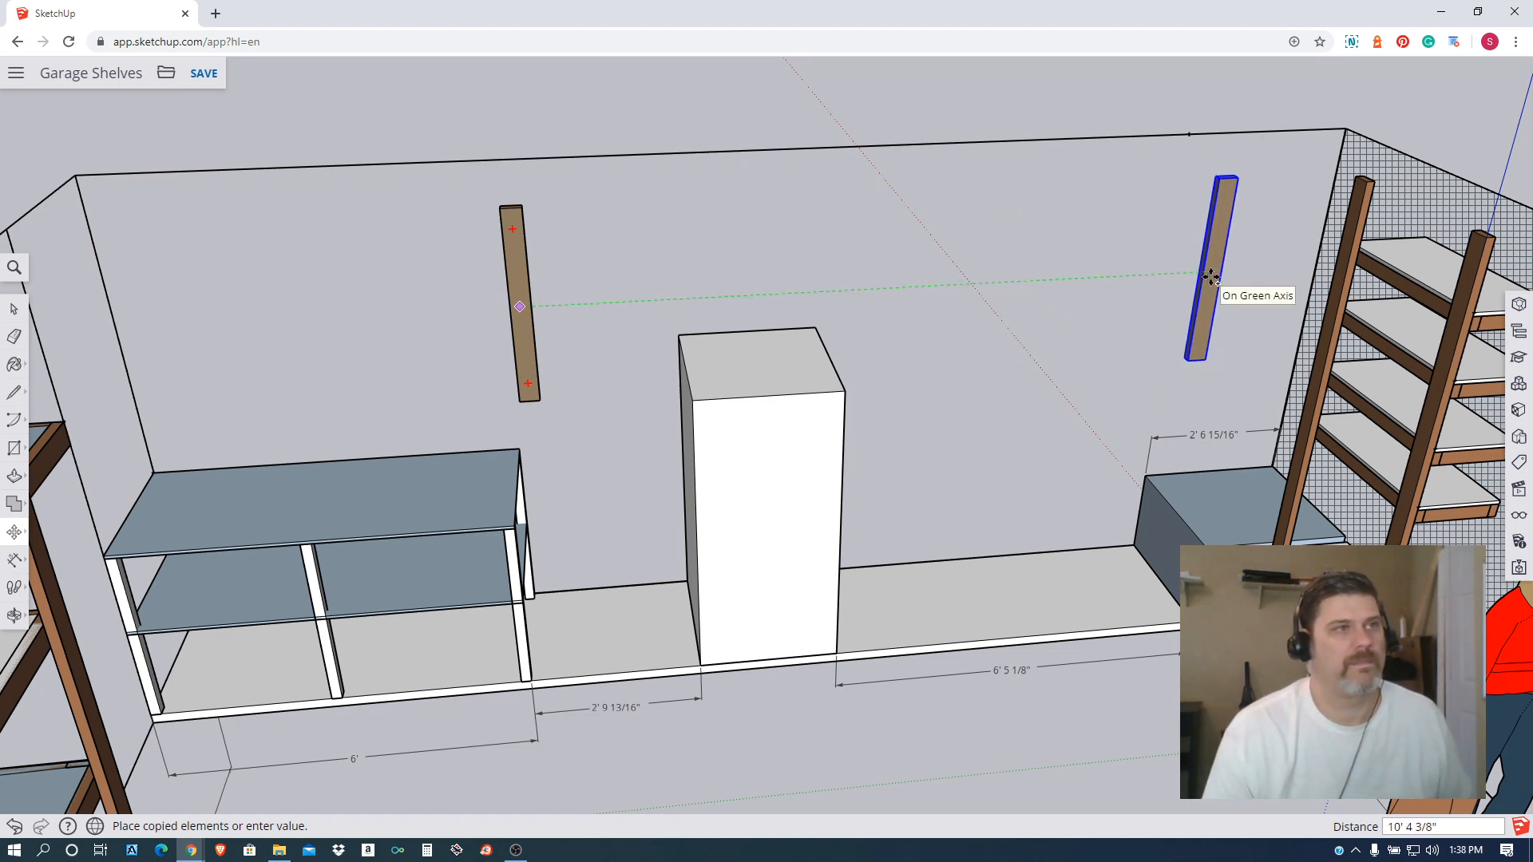
left_click(1211, 275)
middle_click_drag(1088, 291, 1050, 243)
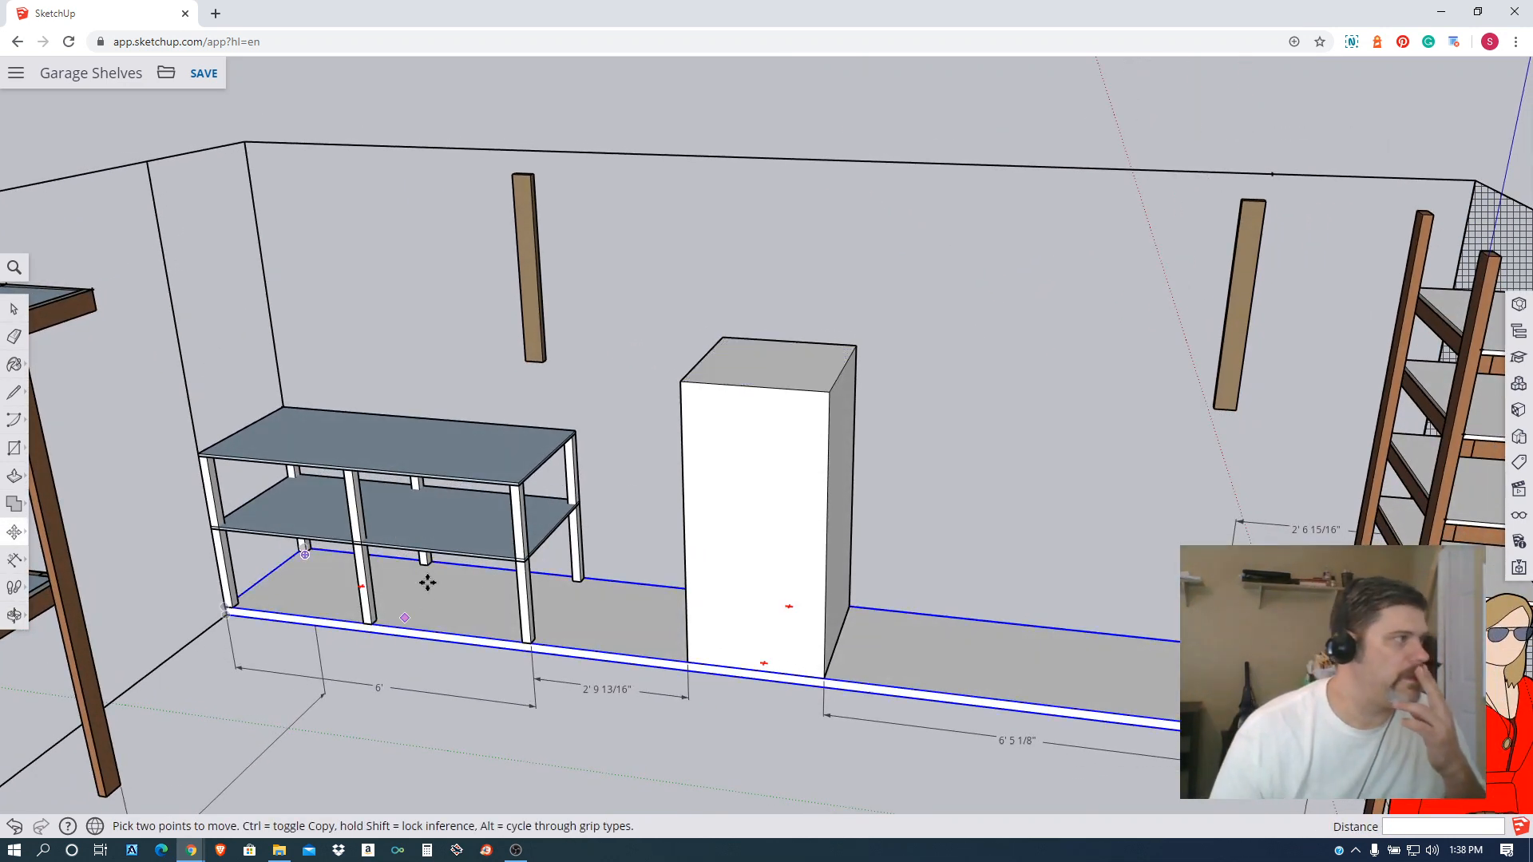
Measure the clear distance between the facing top corners of the two hanging posts.
left_click(14, 561)
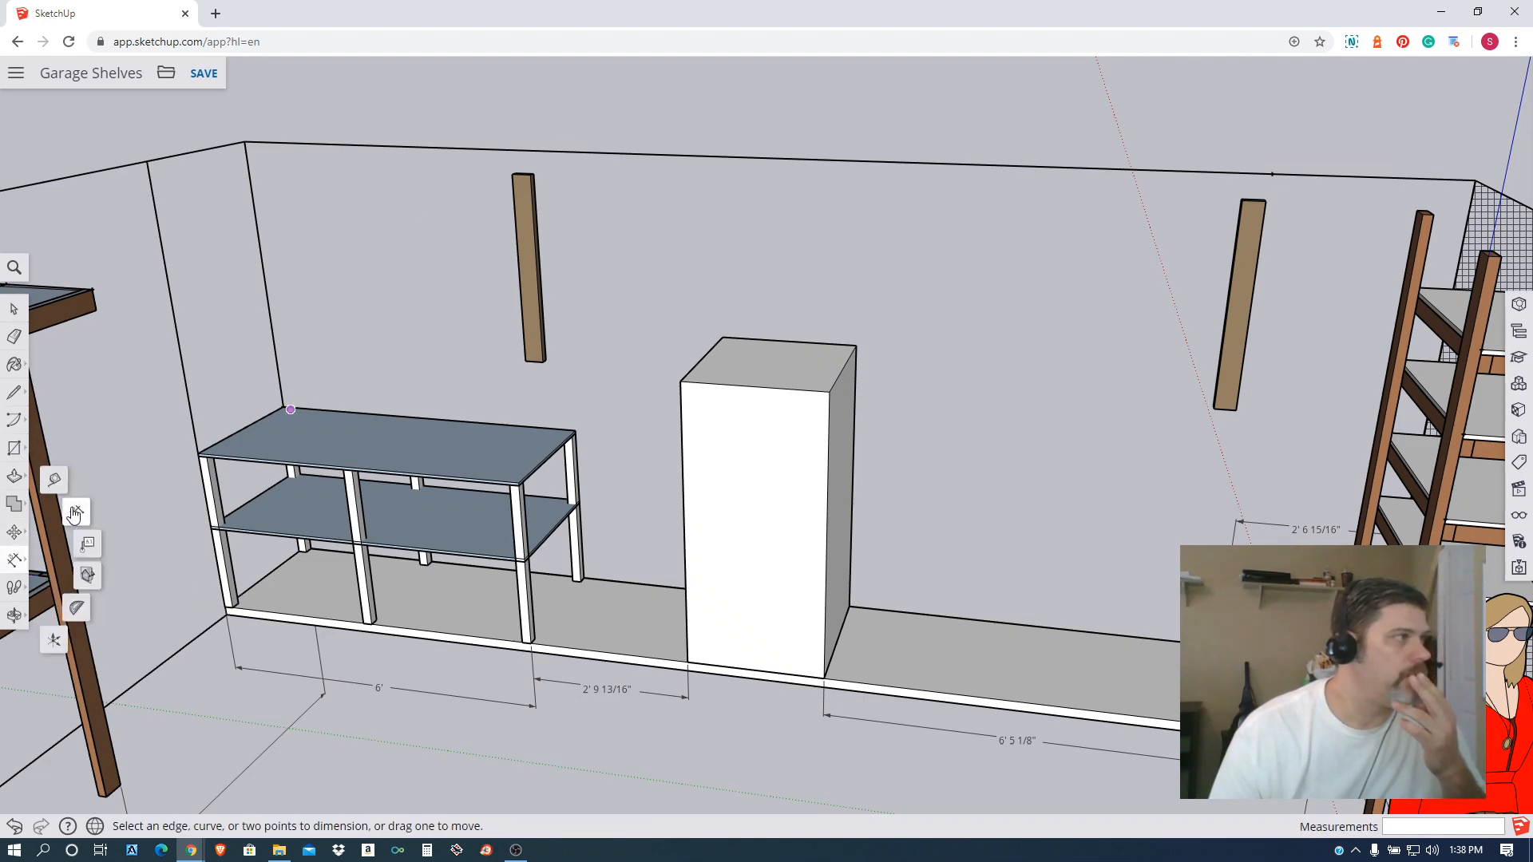
middle_click_drag(725, 242, 827, 348)
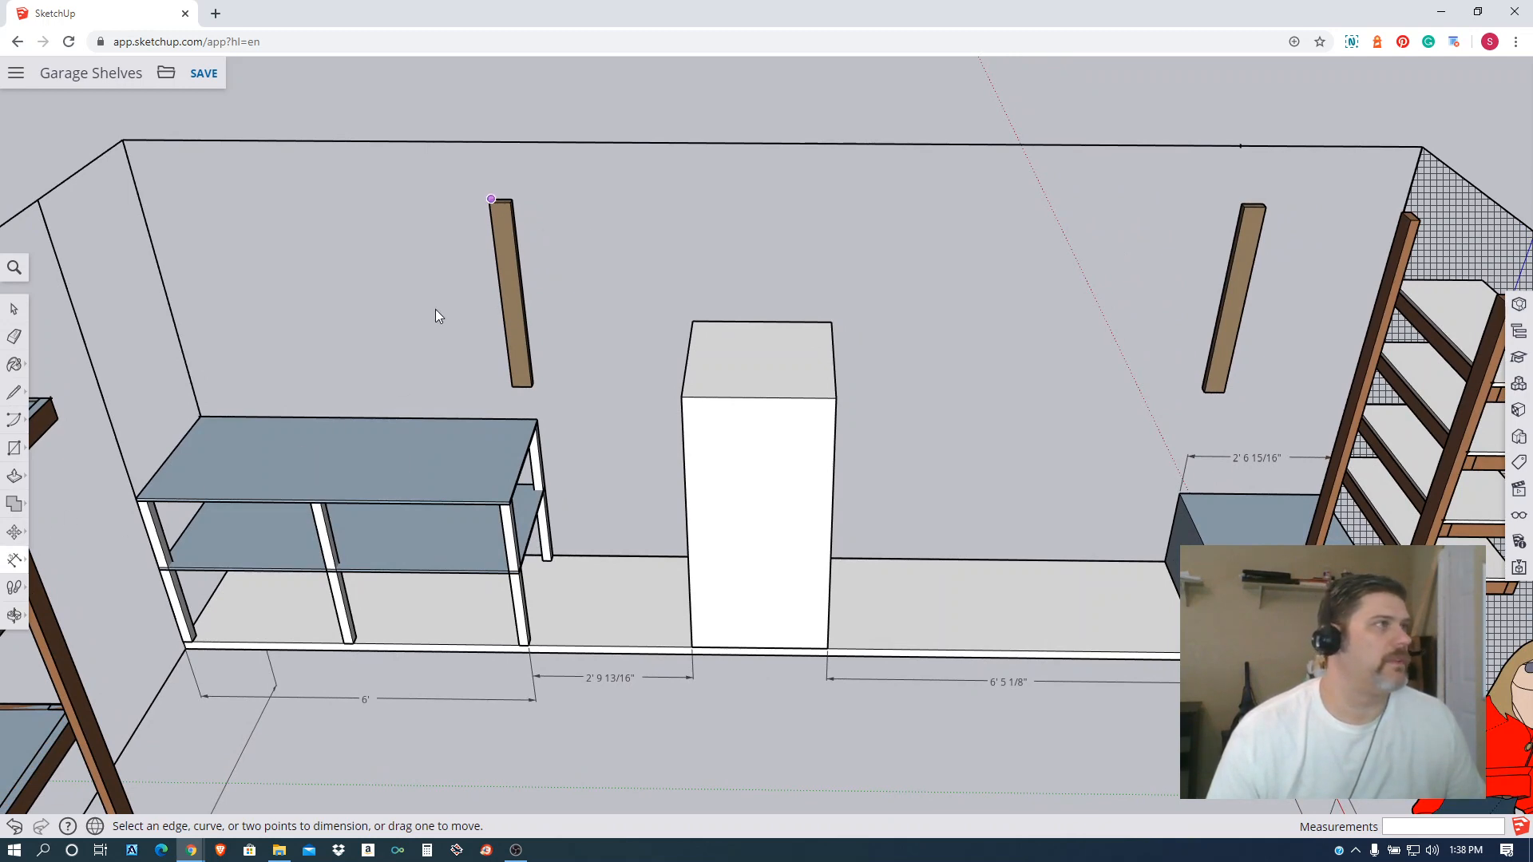
middle_click_drag(538, 196, 423, 285)
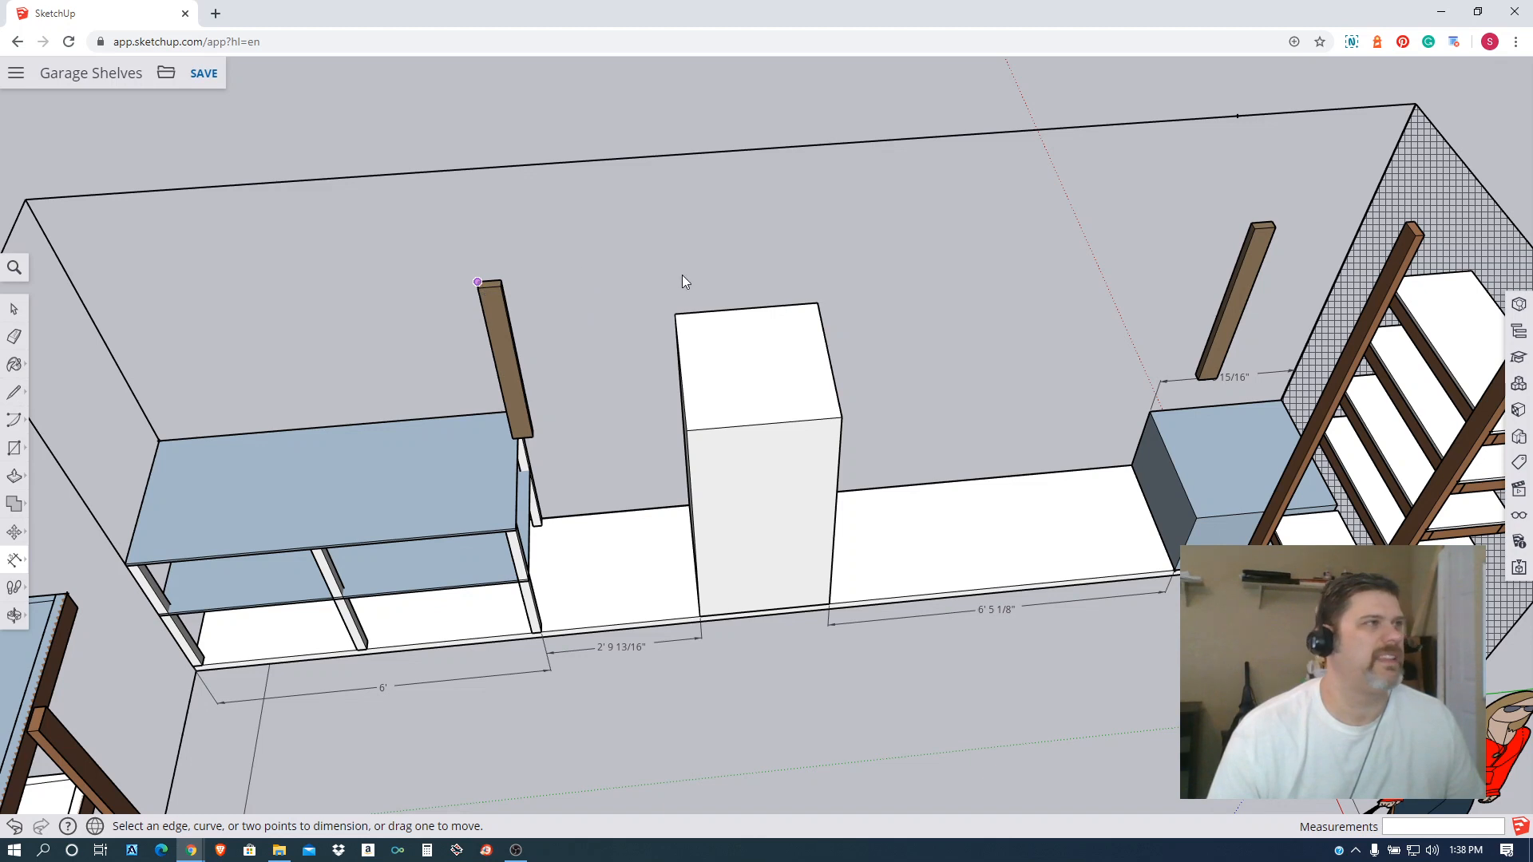
left_click(1271, 219)
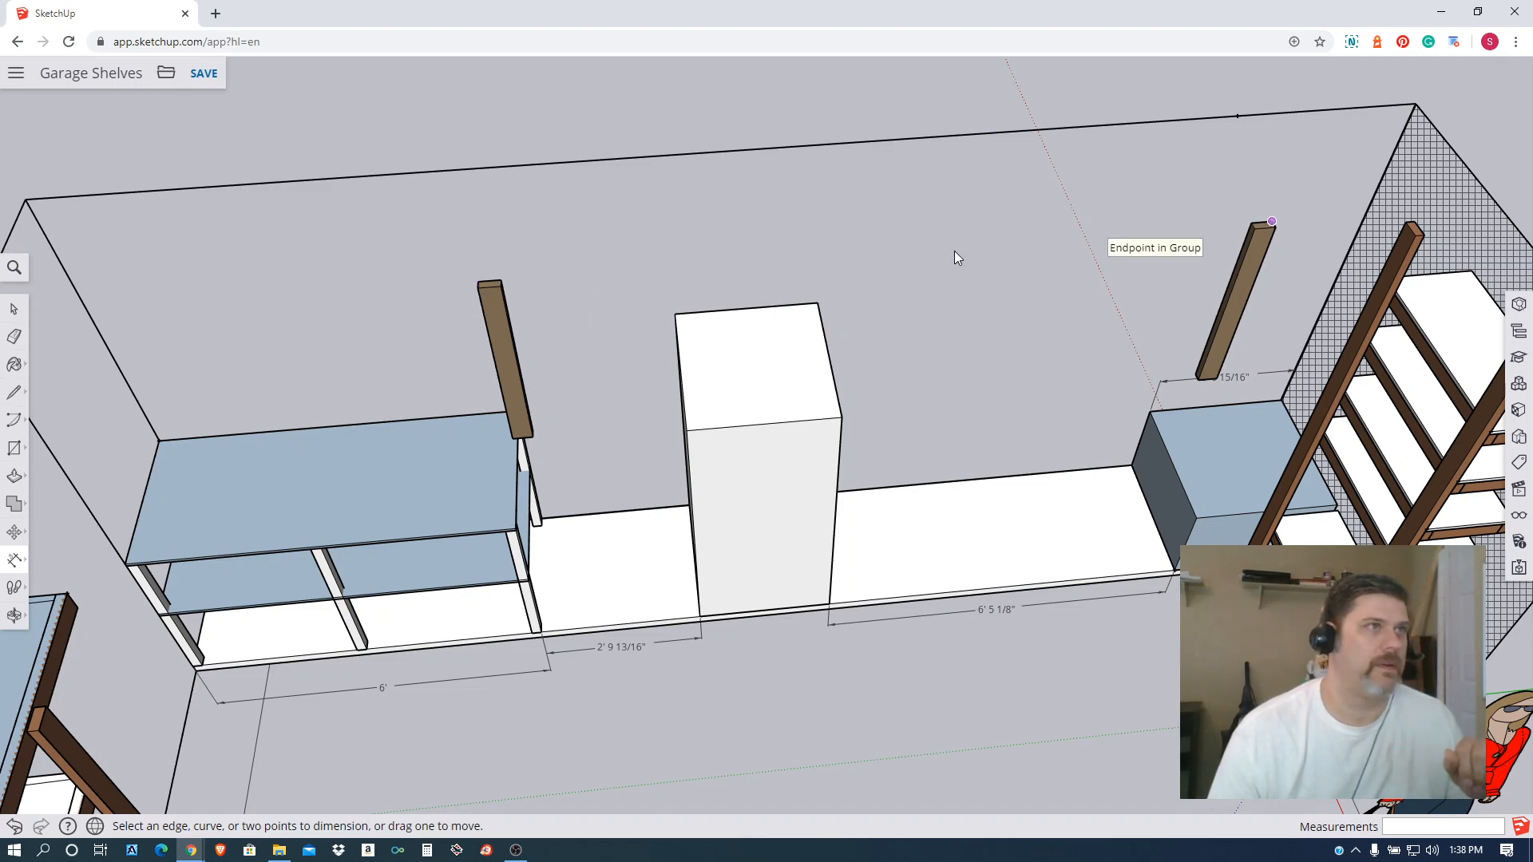
middle_click_drag(791, 282, 691, 298)
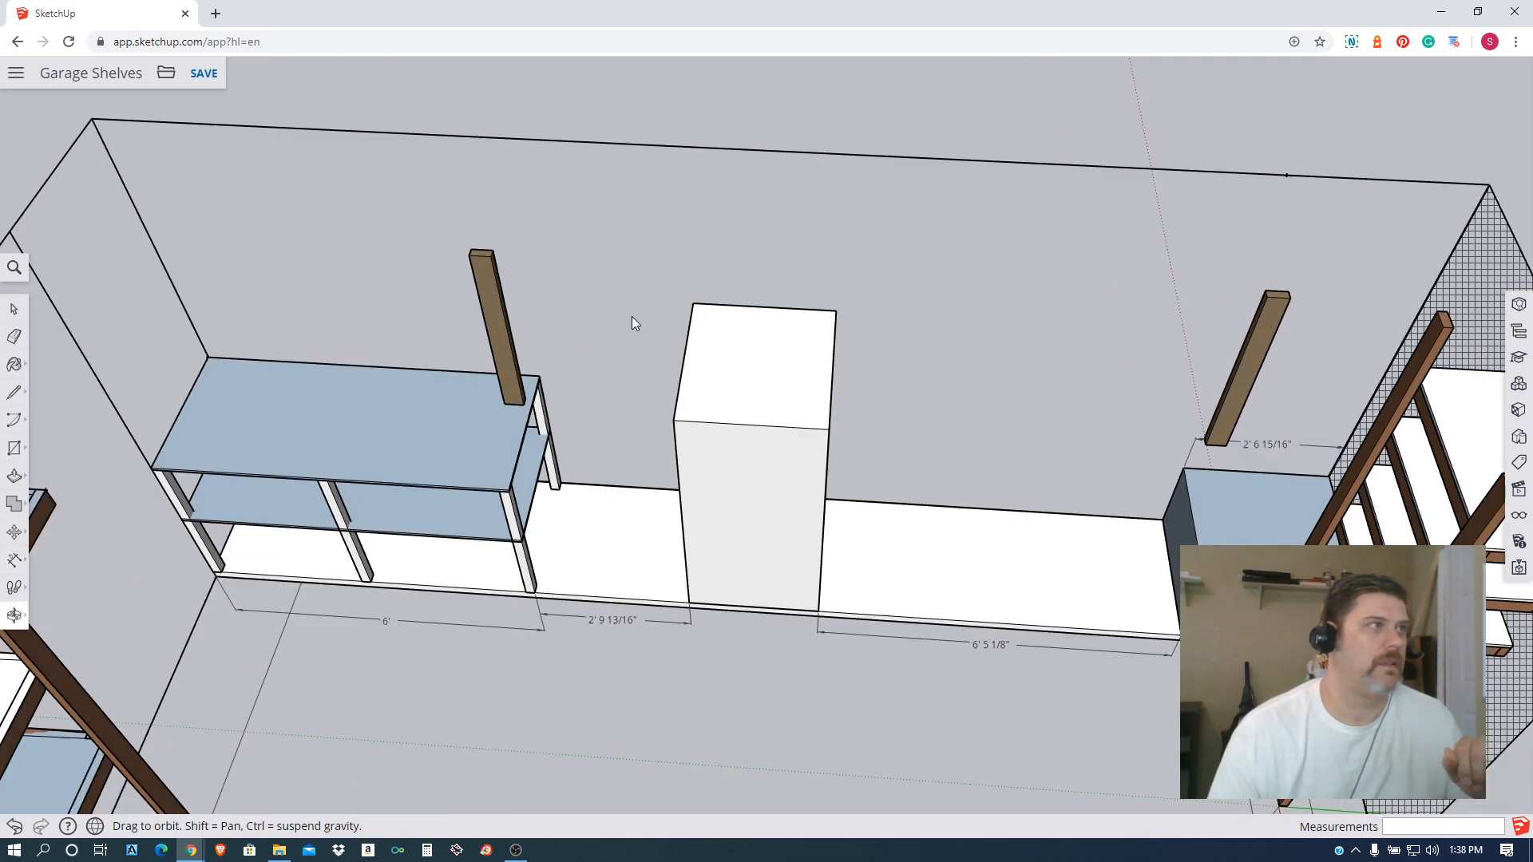
left_click(472, 249)
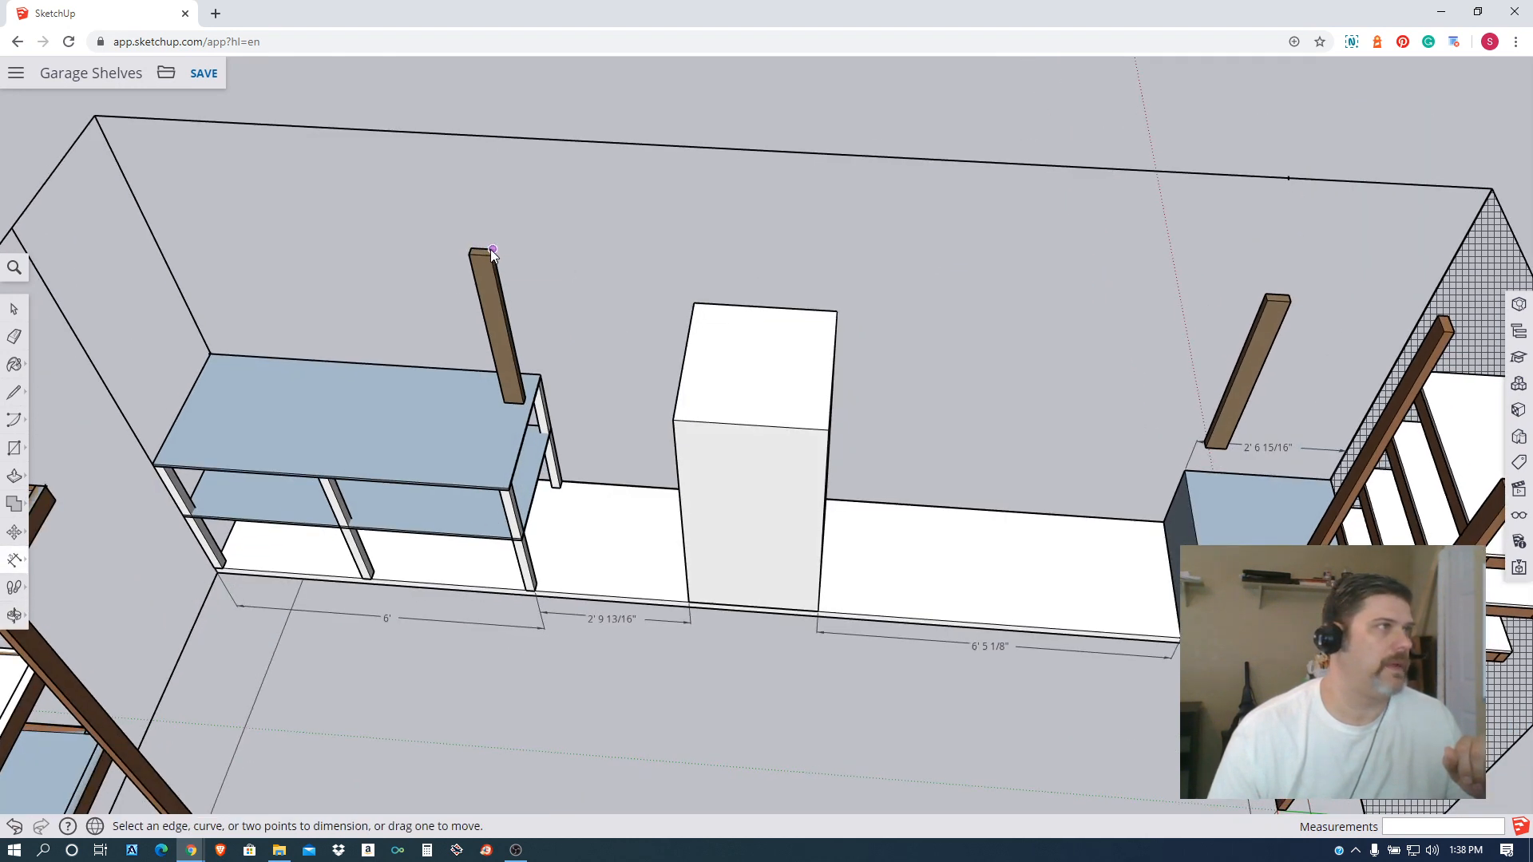
left_click(493, 250)
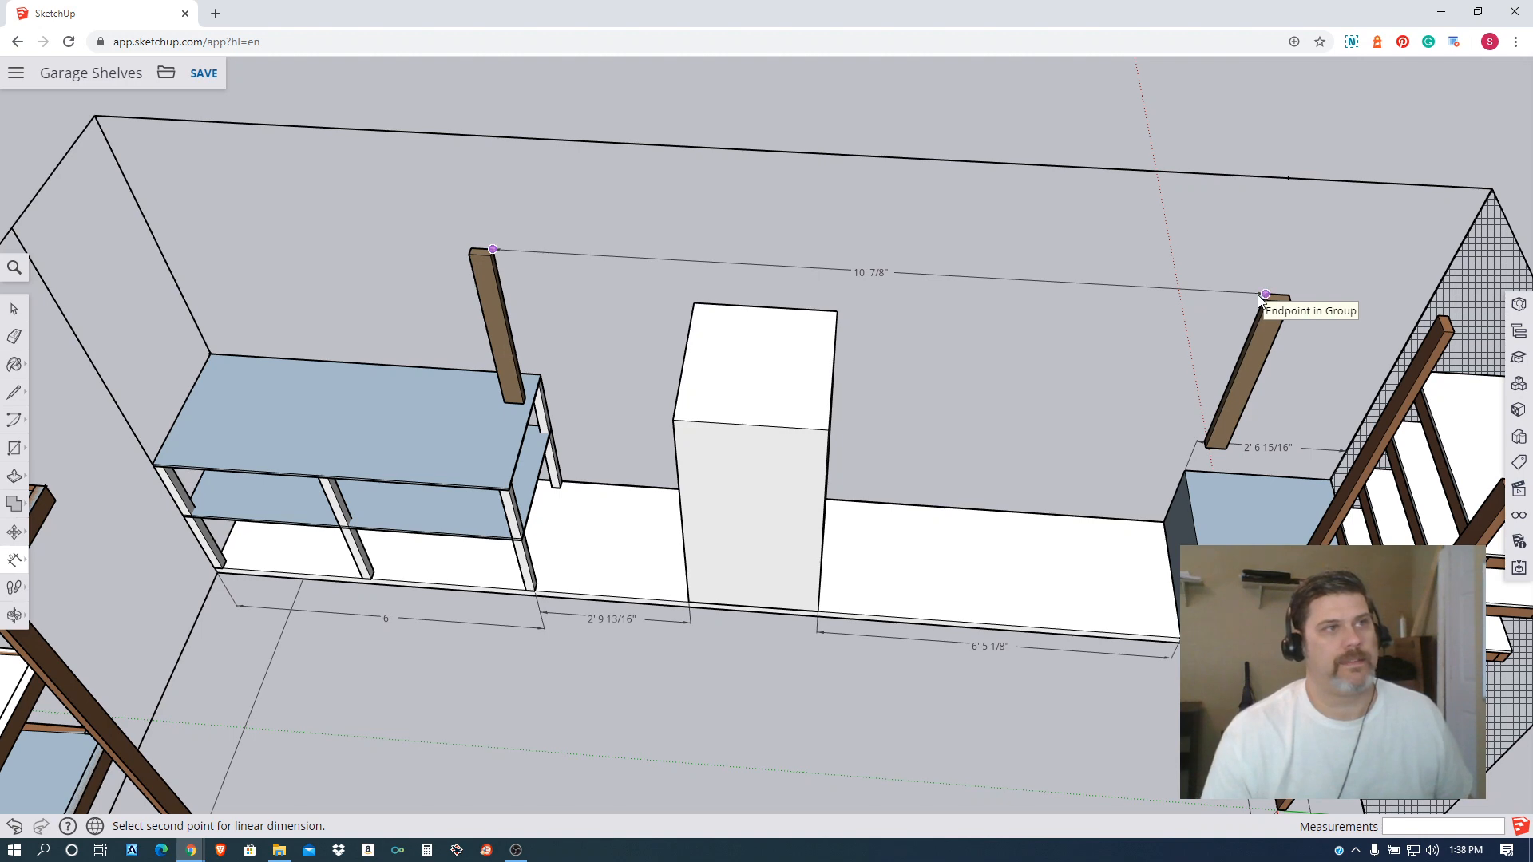
middle_click_drag(1311, 392, 1111, 352)
key("Escape")
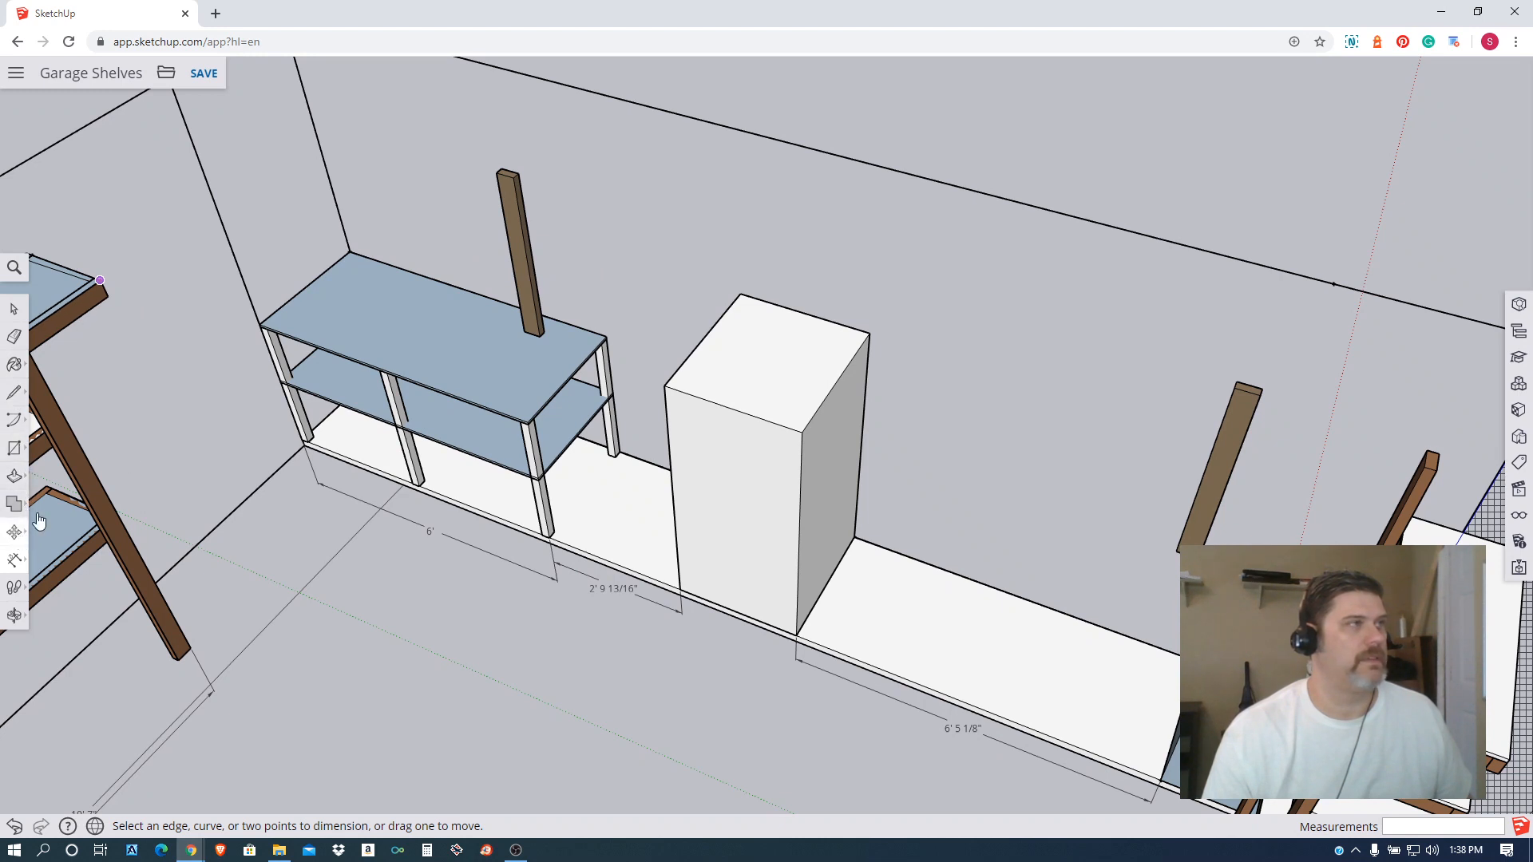
Move the hanging post over the workbench about 9 13/16" along the green axis toward the tall cabinet.
left_click(16, 534)
left_click(518, 249)
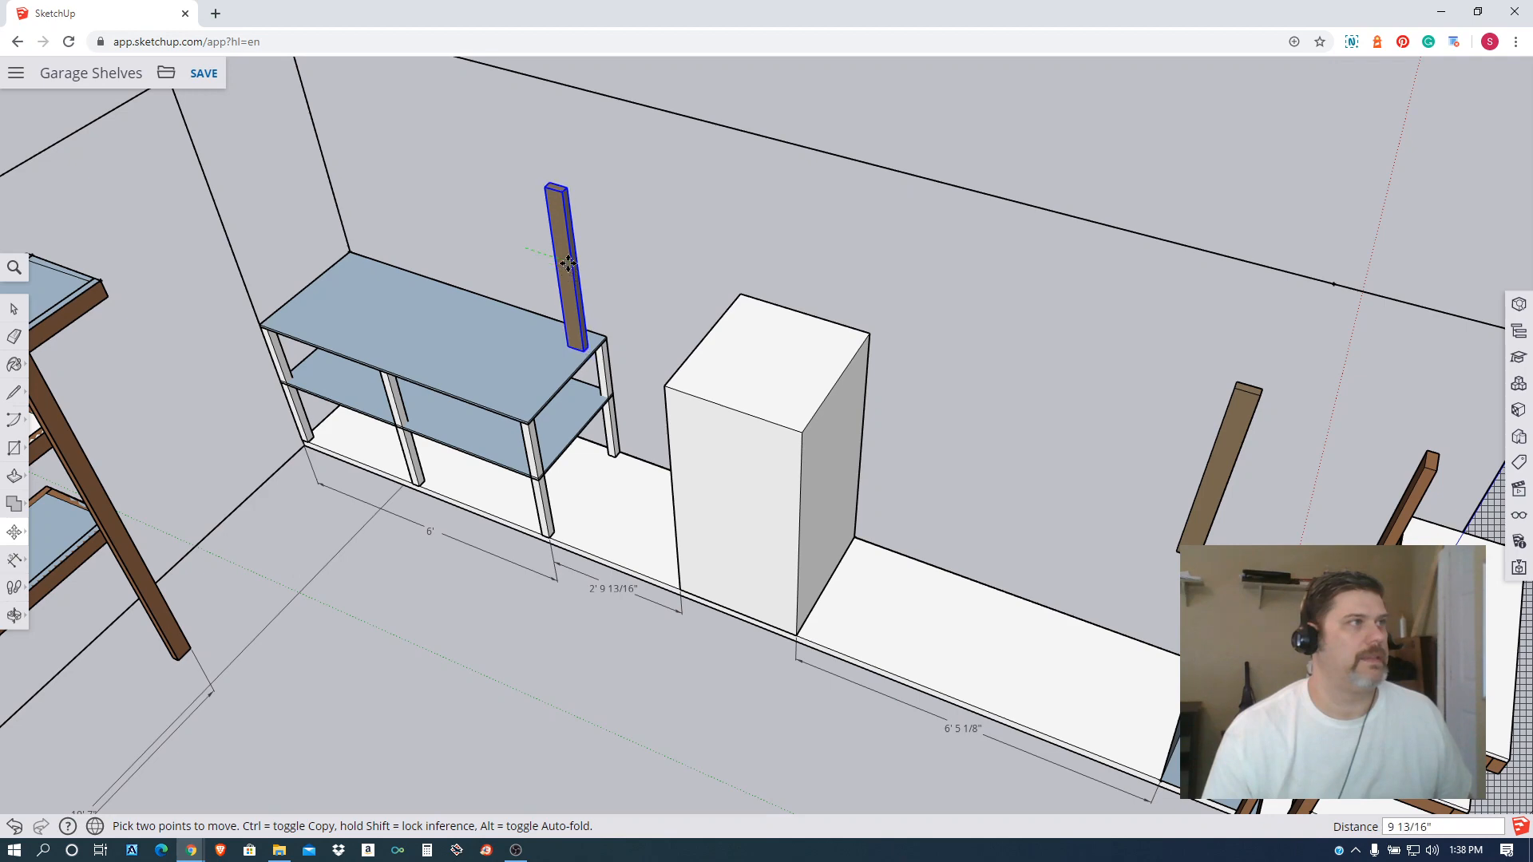
left_click(569, 257)
key("o")
left_click_drag(729, 267, 890, 289)
Copy the post near the low blue box about 5' back along the green axis, roughly midway between the two posts.
key("m")
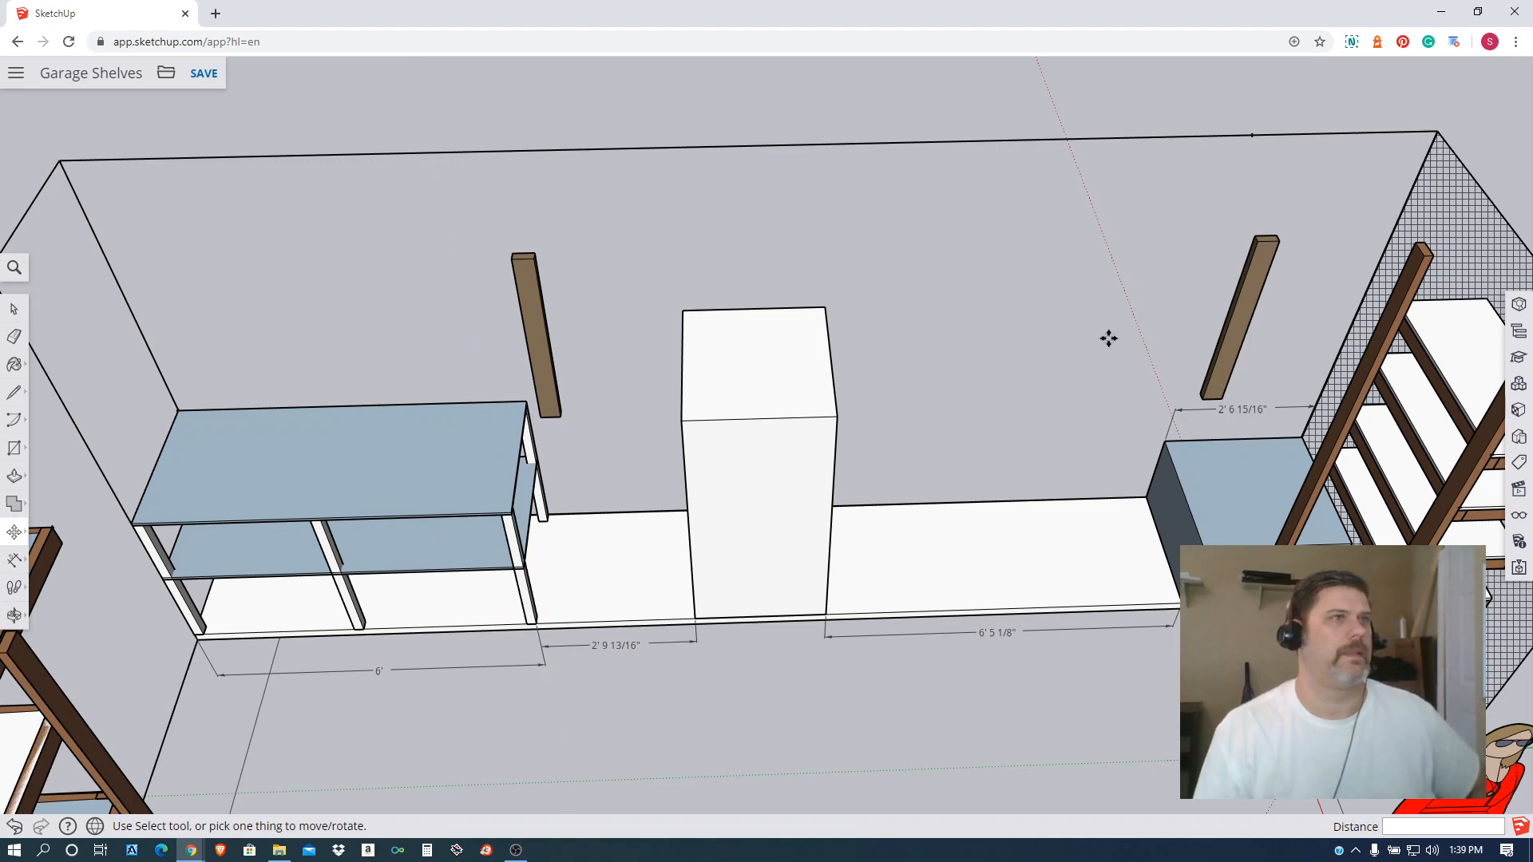
middle_click_drag(1171, 323, 950, 379)
middle_click_drag(818, 387, 978, 194)
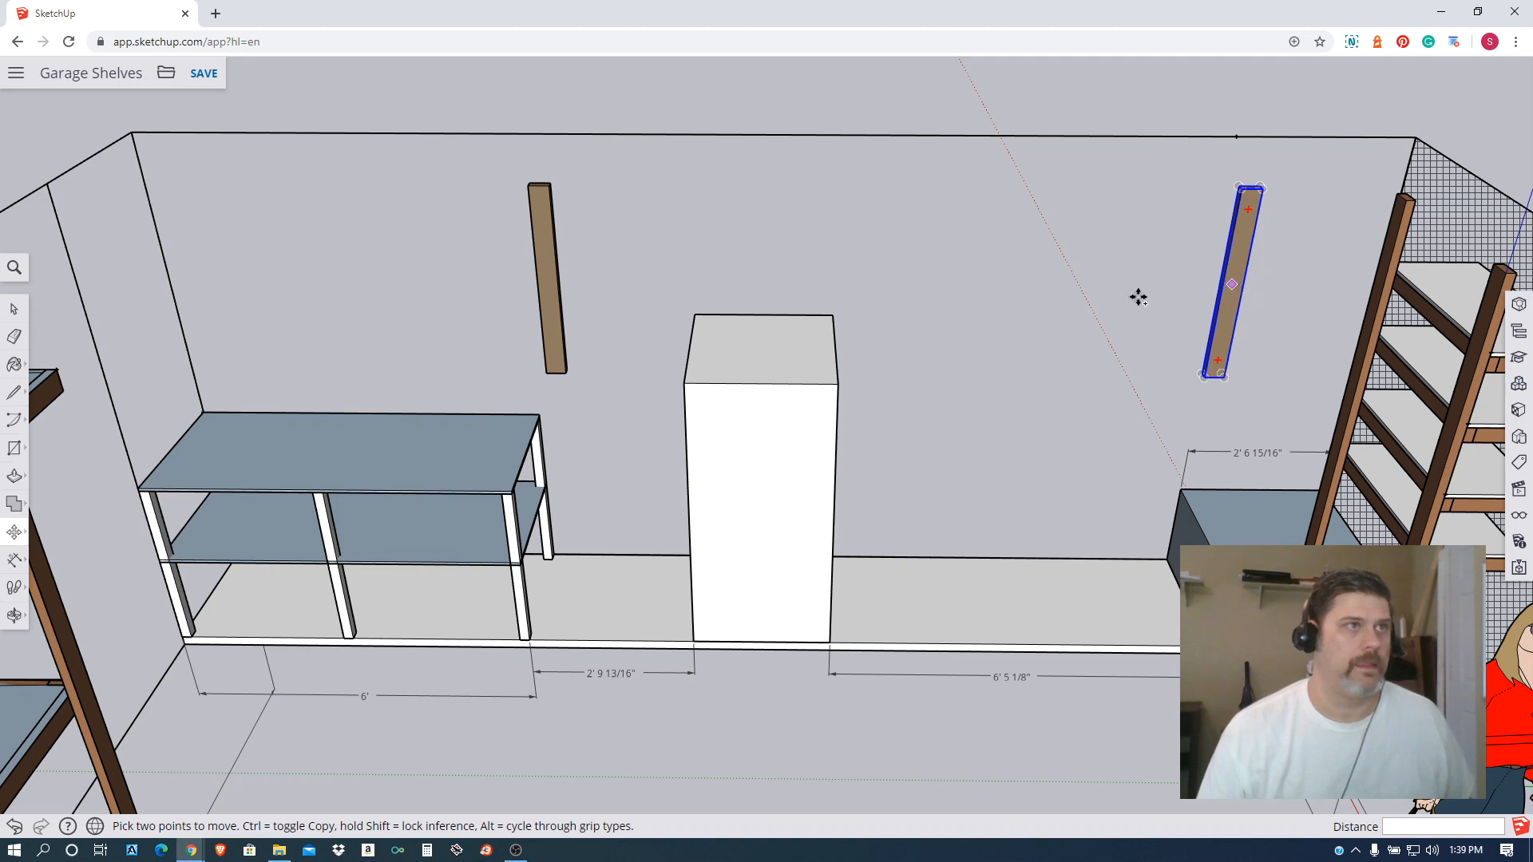
left_click(1232, 283)
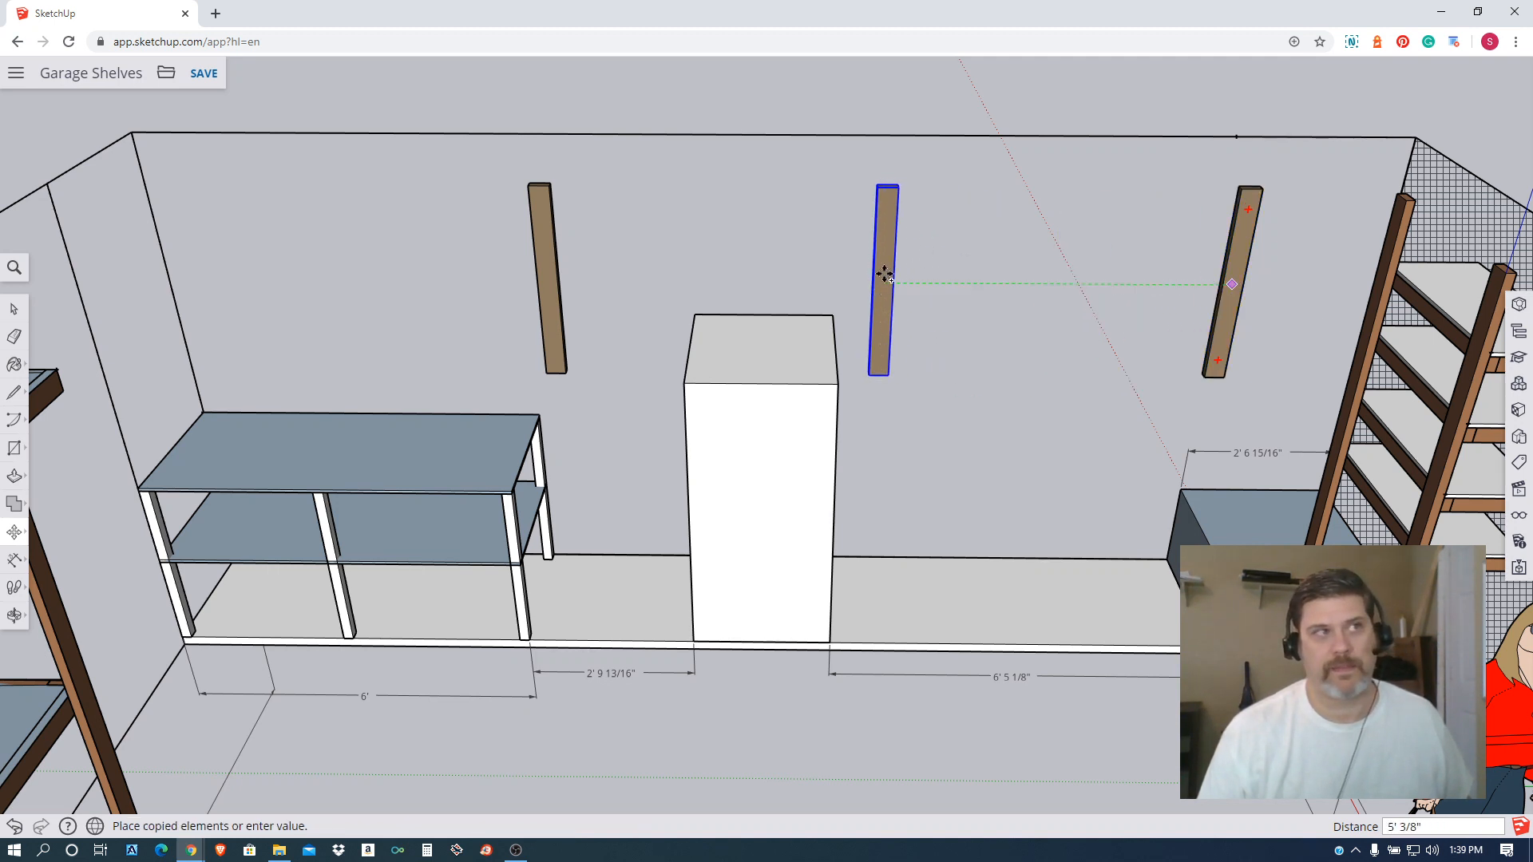
left_click(895, 273)
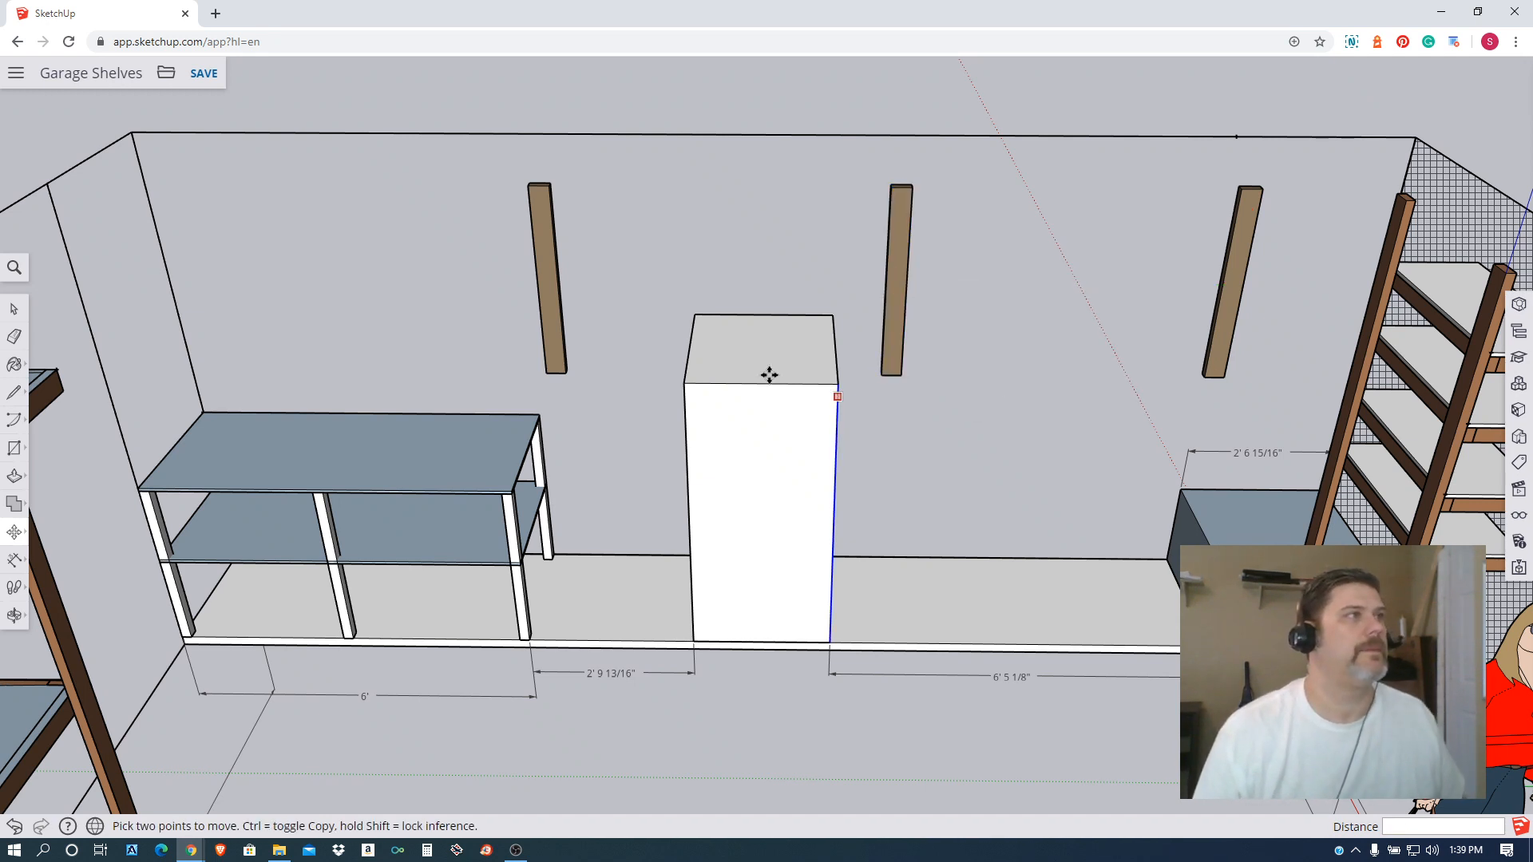
Search the available commands for "align".
middle_click_drag(674, 266, 713, 274)
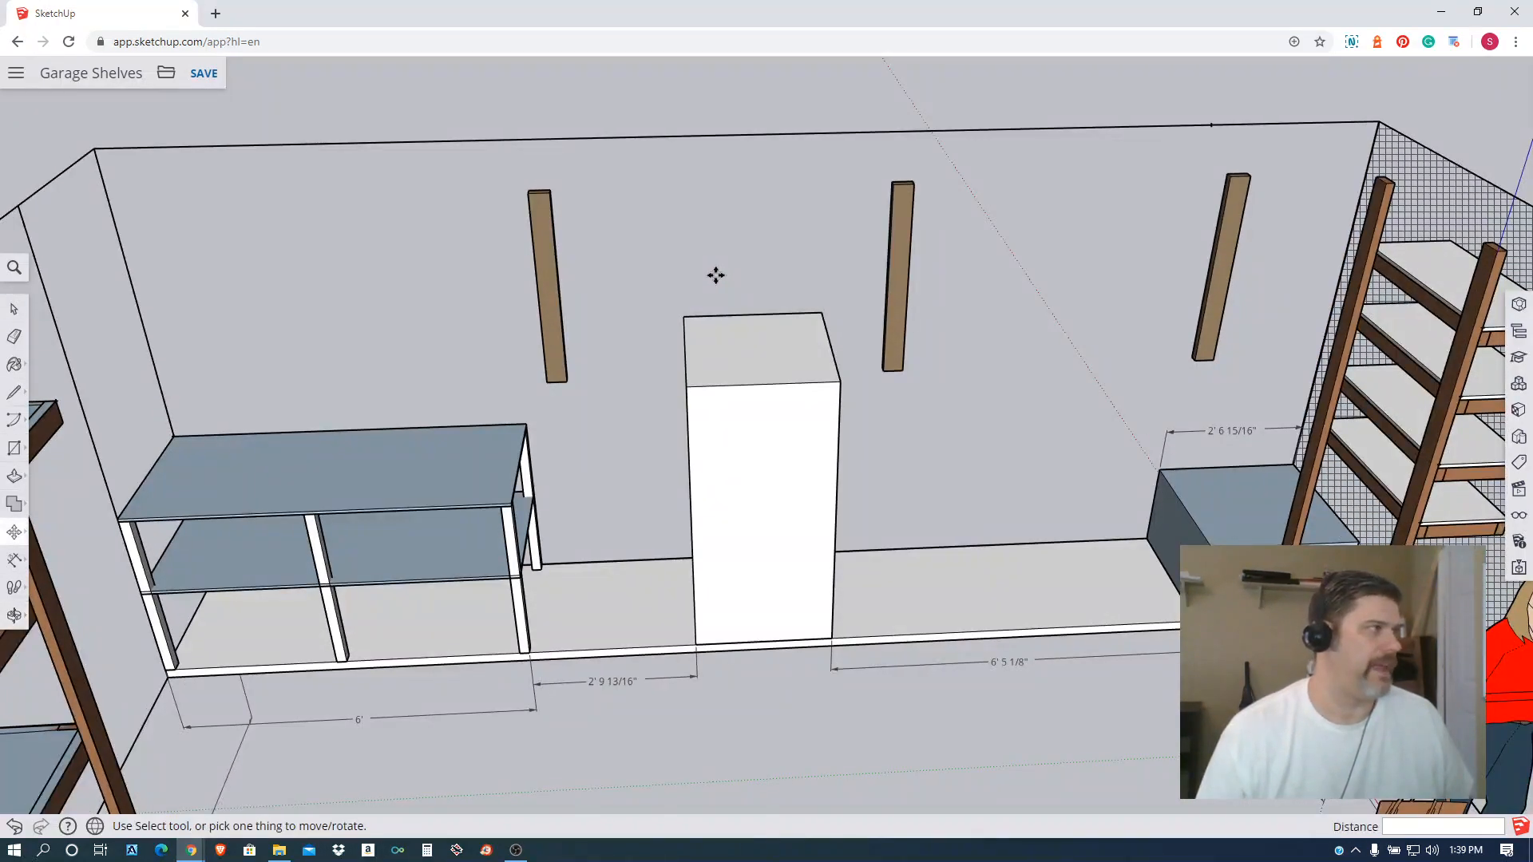
left_click(15, 269)
type("align")
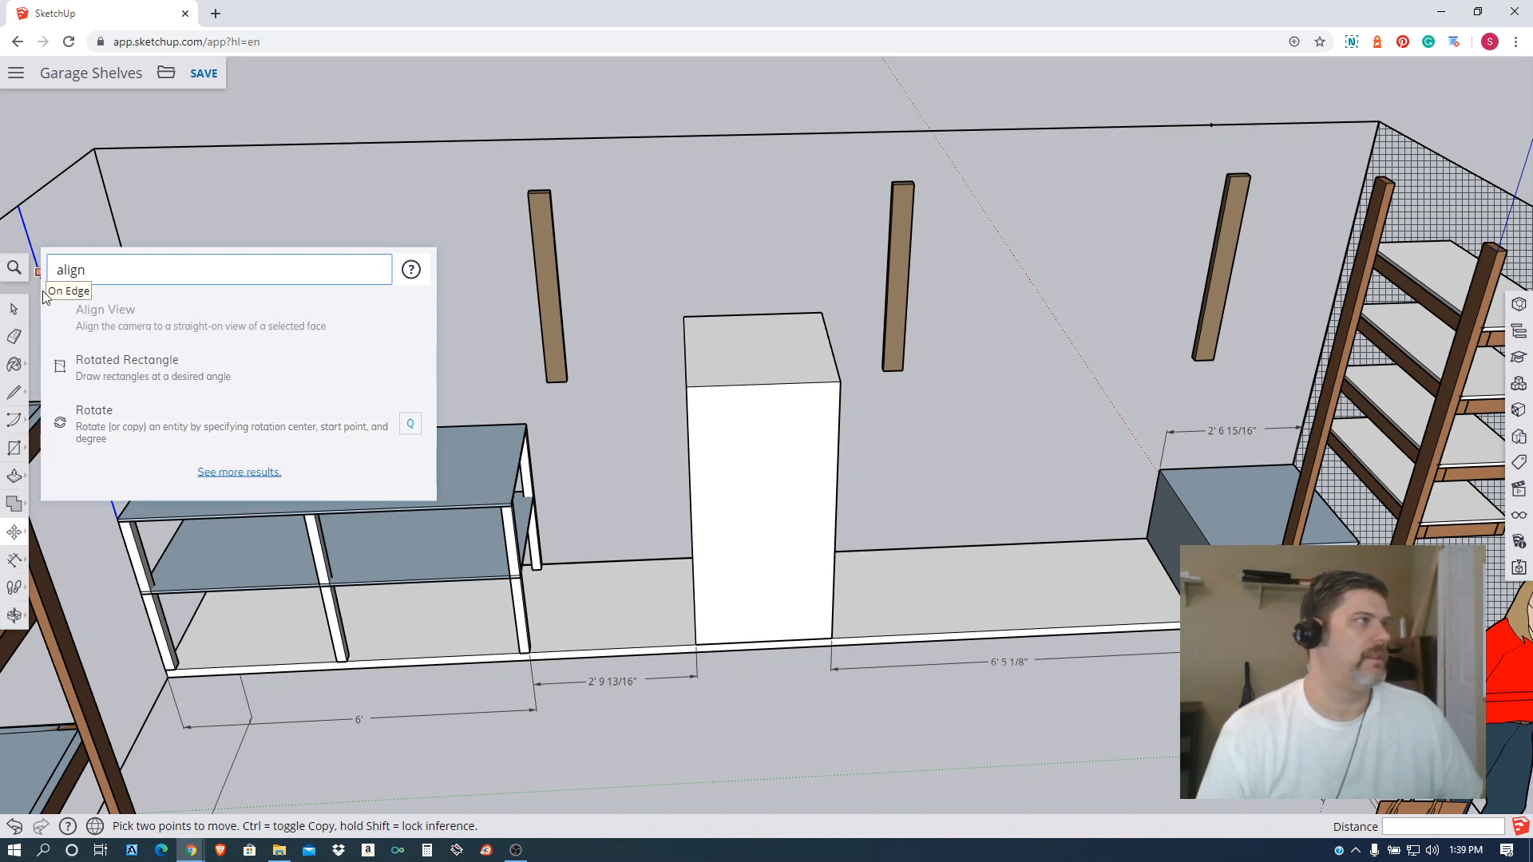
Copy the hanging post nearest the workbench a short distance along the wall, away from the other posts.
left_click(17, 273)
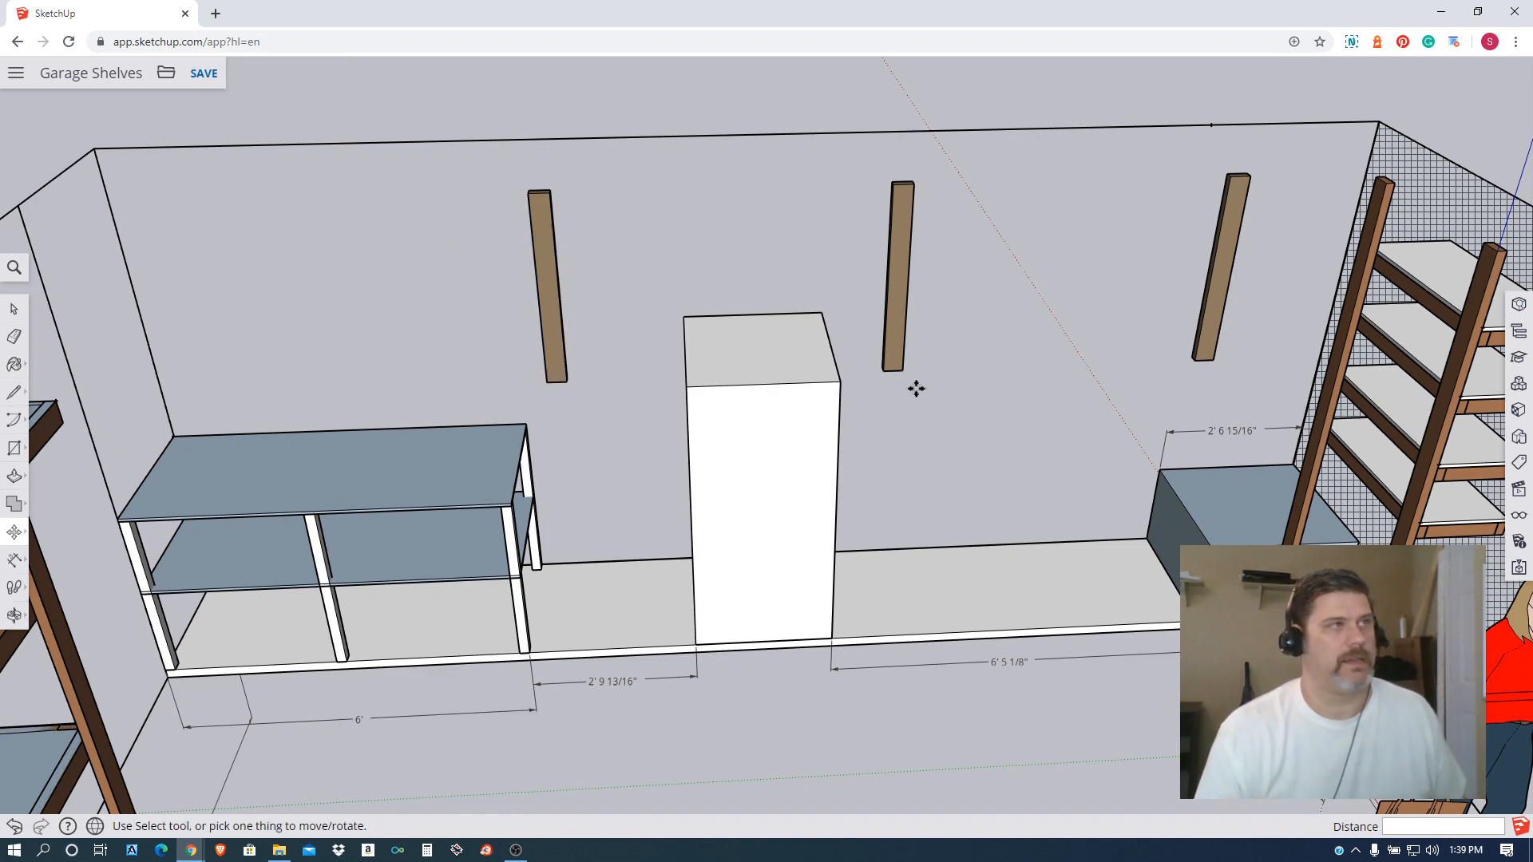
middle_click_drag(783, 304, 1027, 309)
middle_click_drag(729, 332, 659, 269)
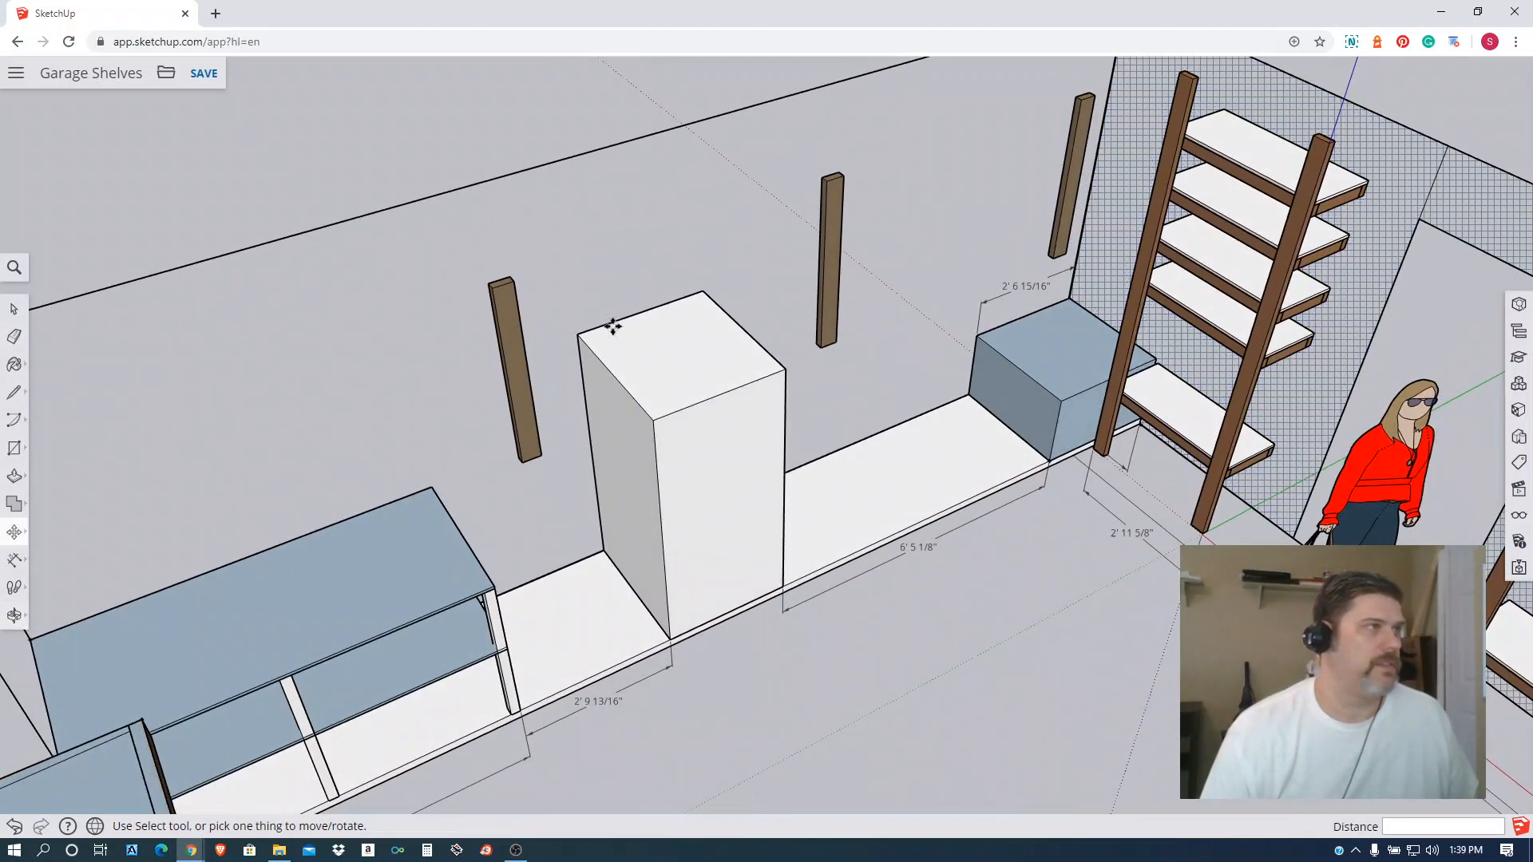
left_click(519, 349)
key("ctrl")
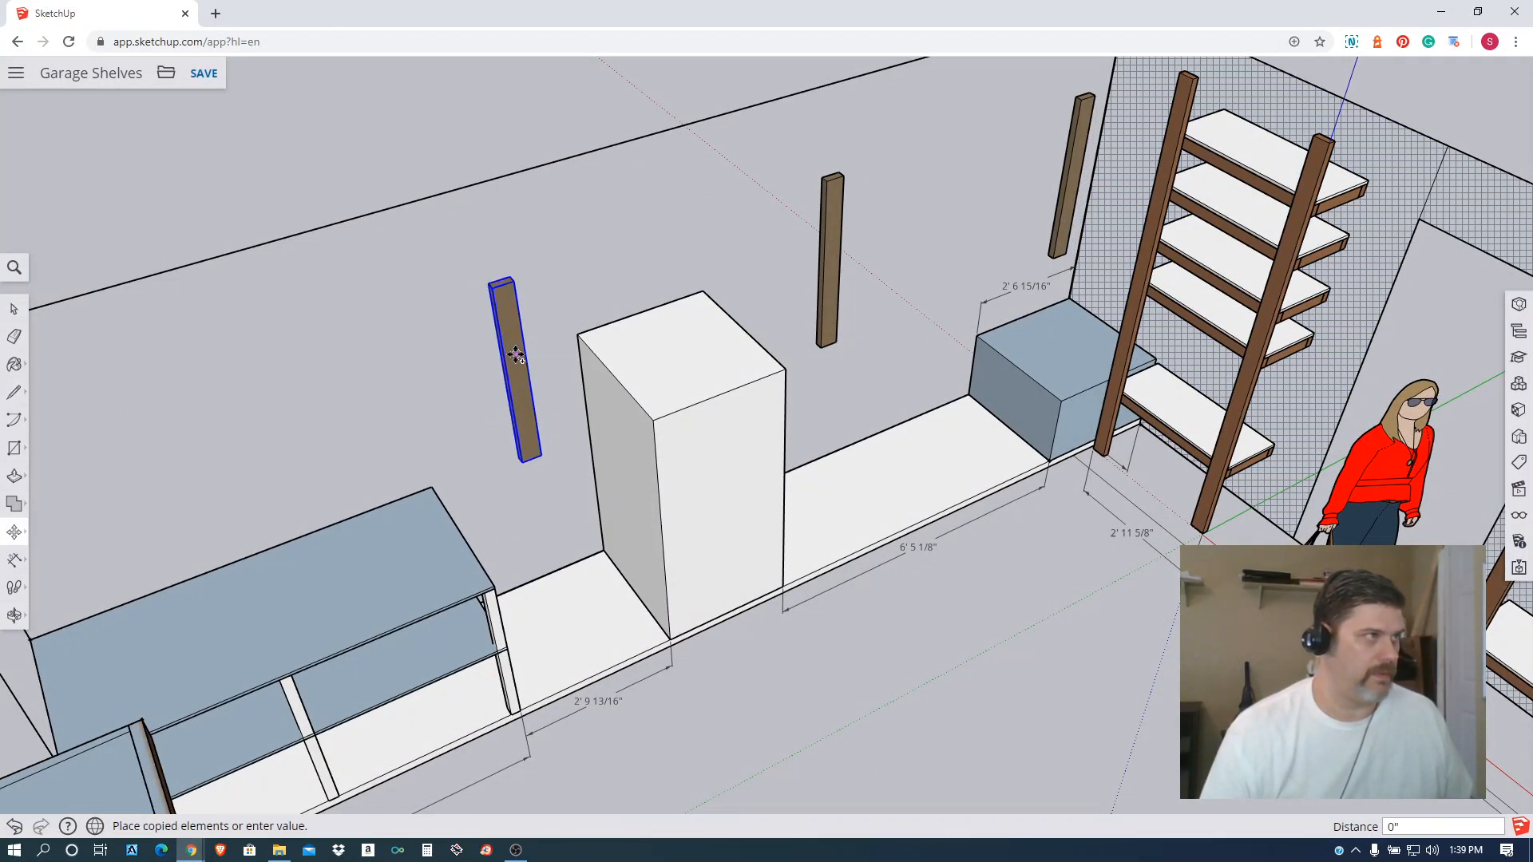
left_click(427, 387)
middle_click_drag(495, 386, 51, 499)
Rotate the new post copy 90° about its centre in the wall's plane so it runs horizontally.
mouse_move(13, 541)
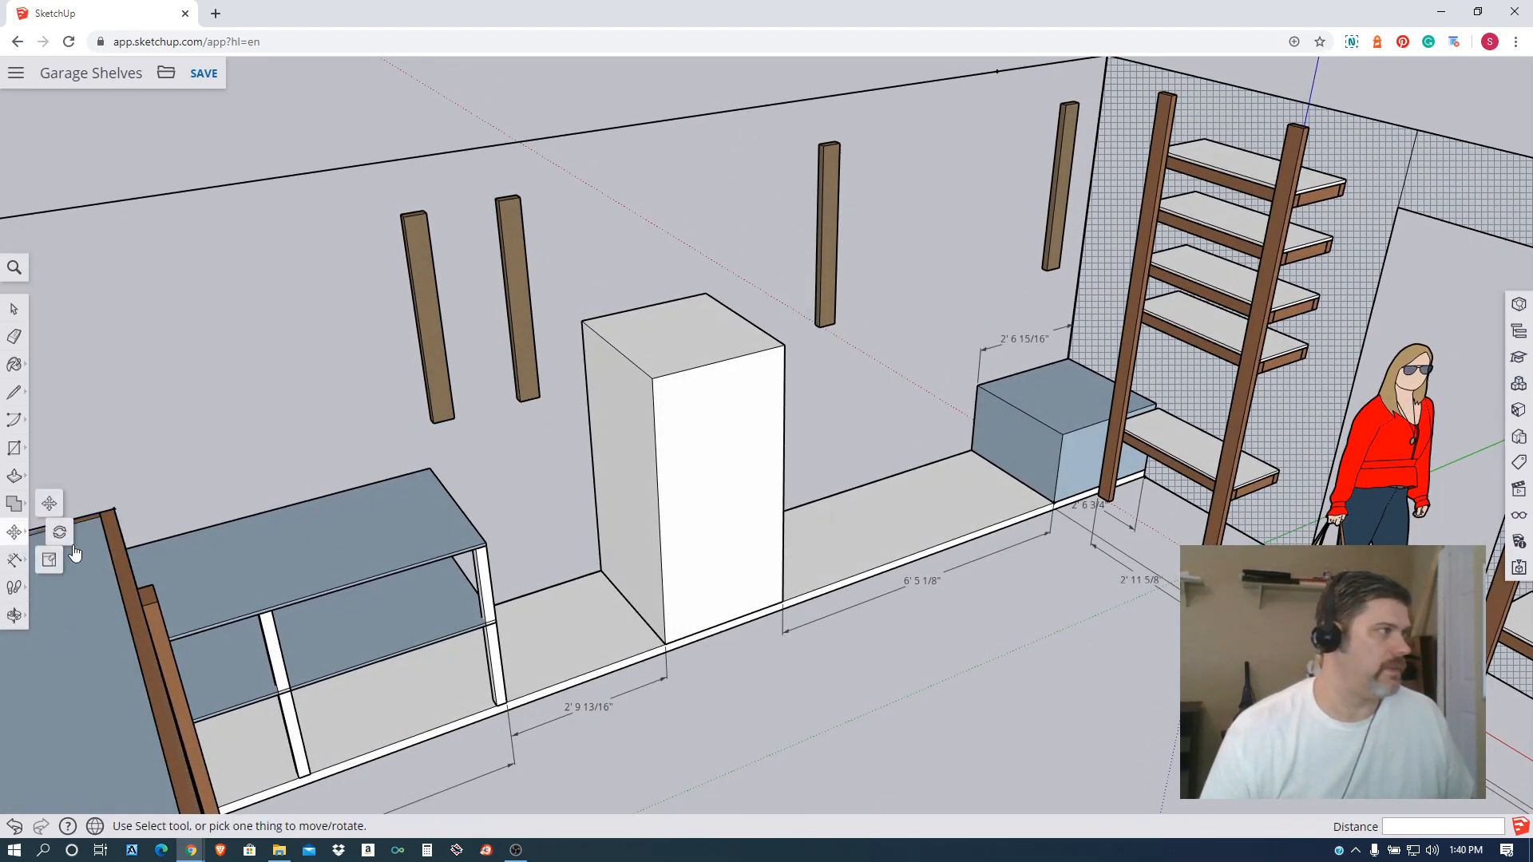
left_click(66, 541)
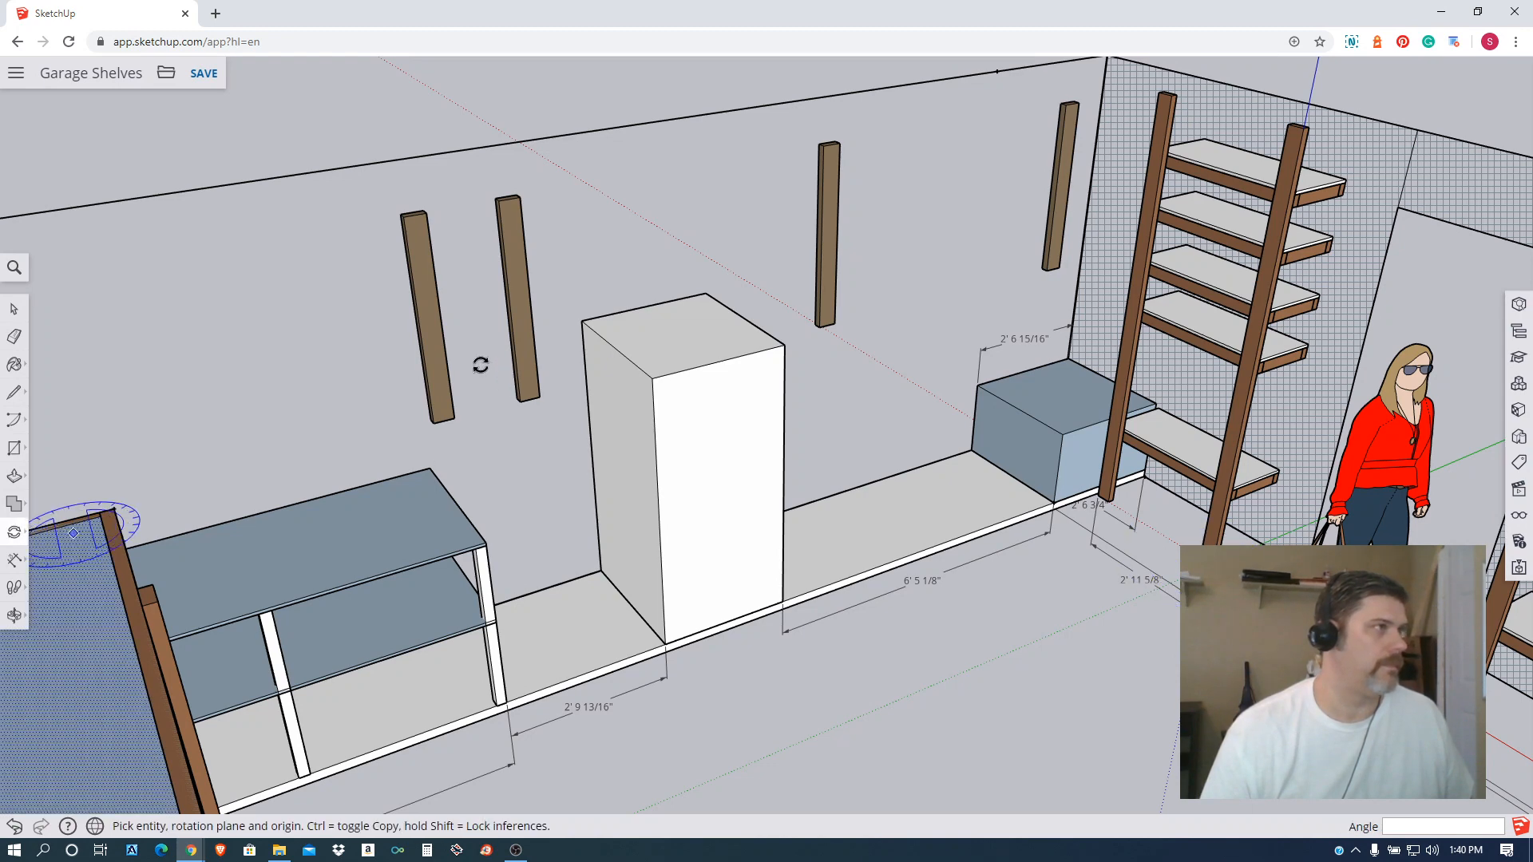
left_click(431, 322)
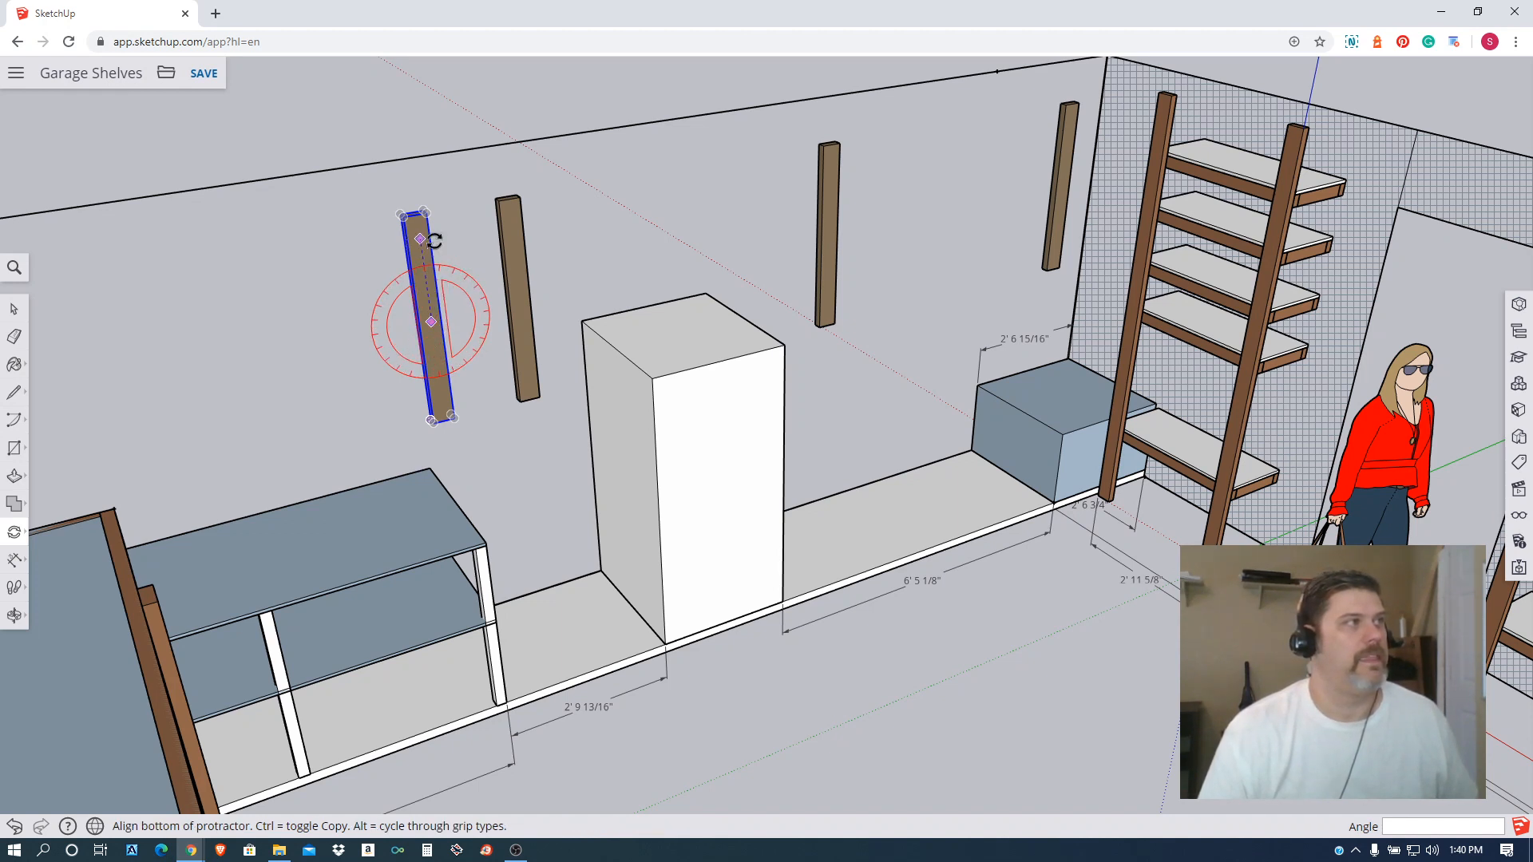
left_click(421, 240)
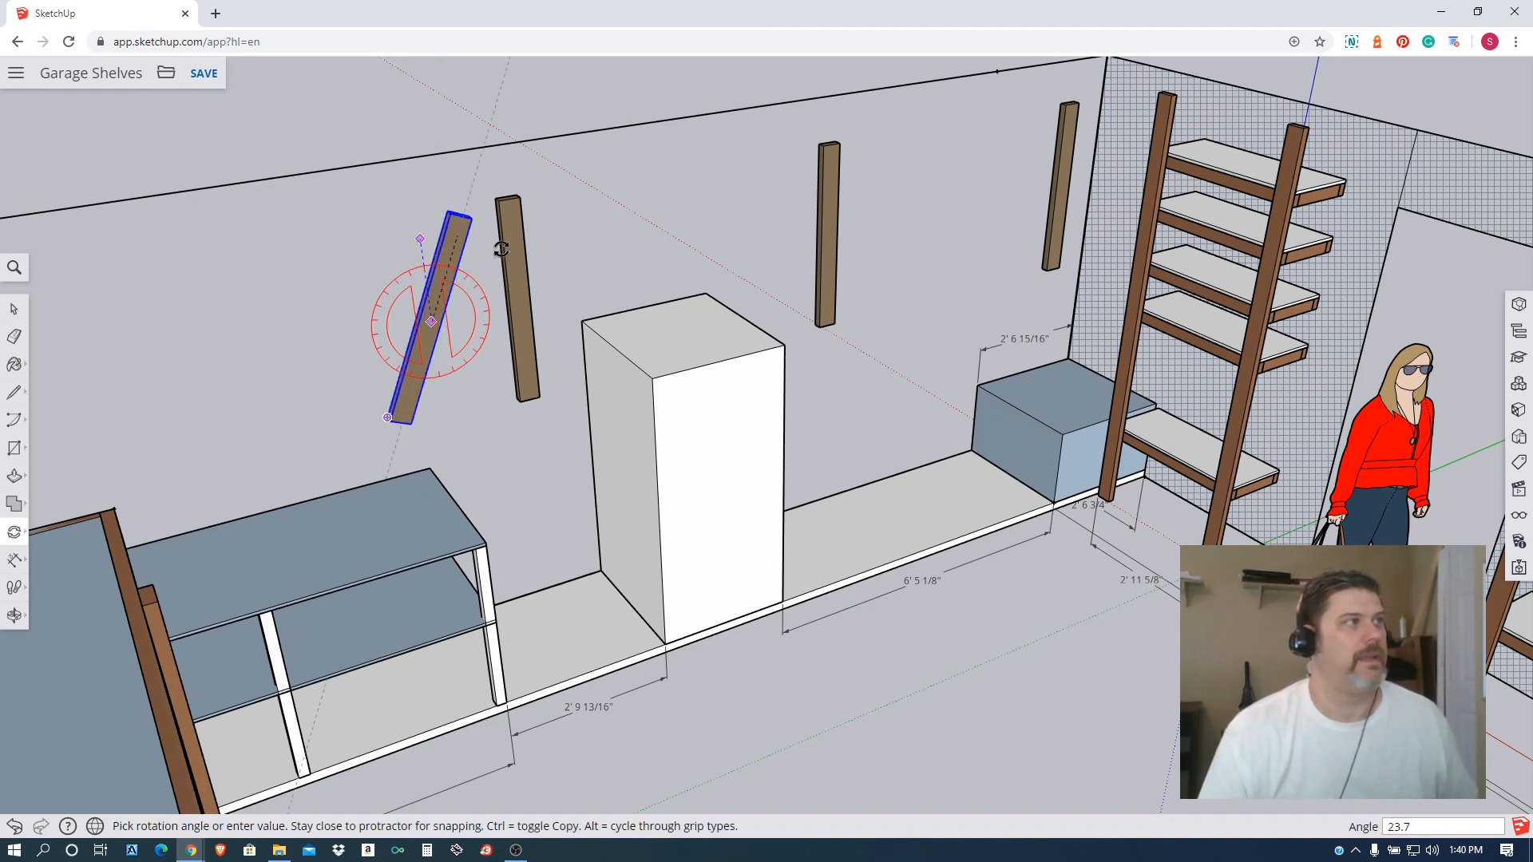
left_click(641, 285)
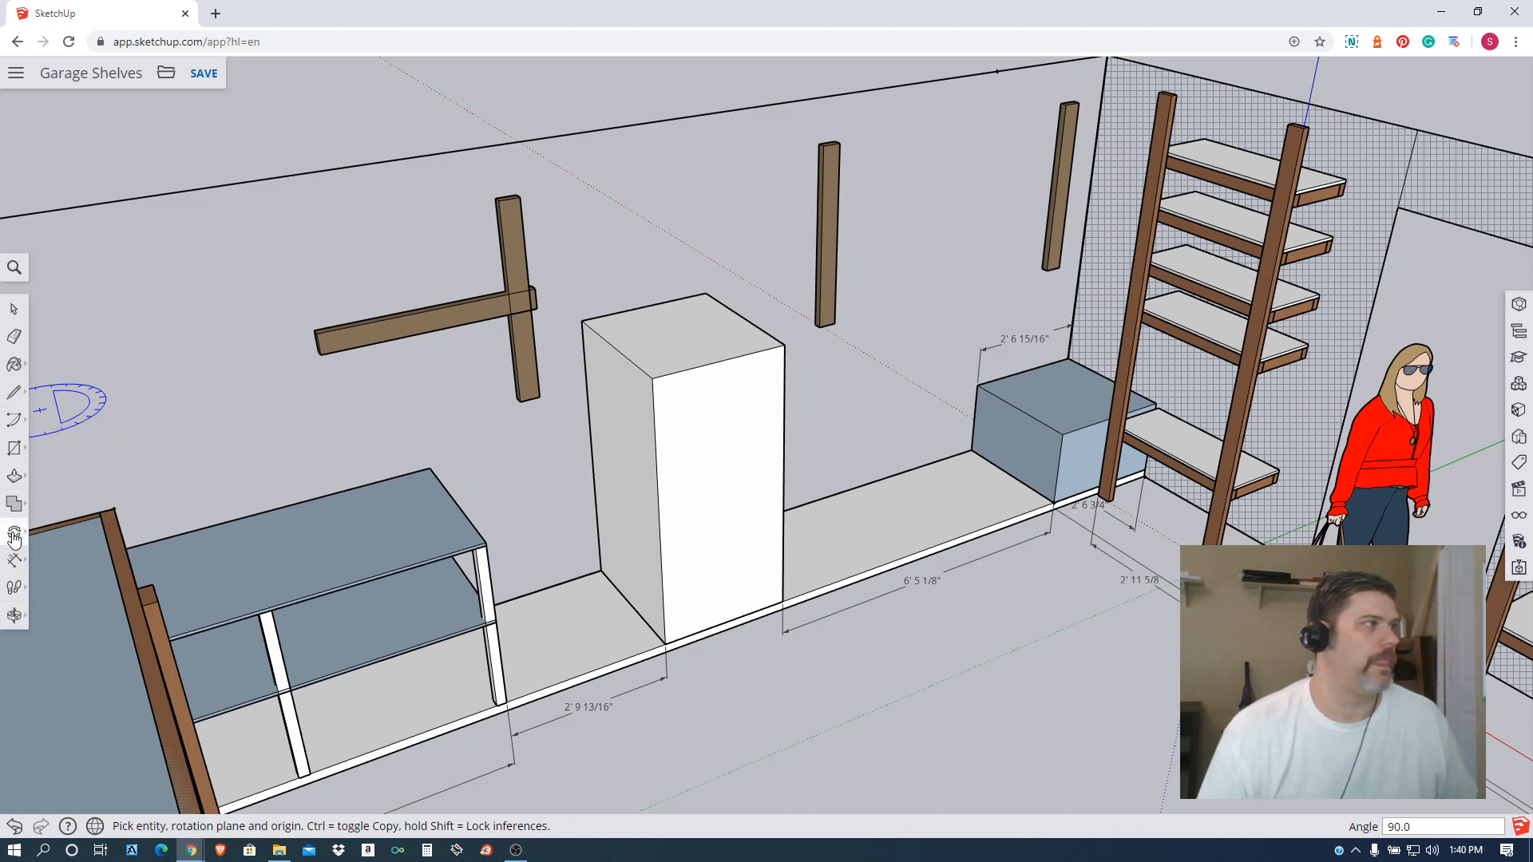
Move the horizontal board against the wall side of the end post's top, extending toward the other posts.
key("m")
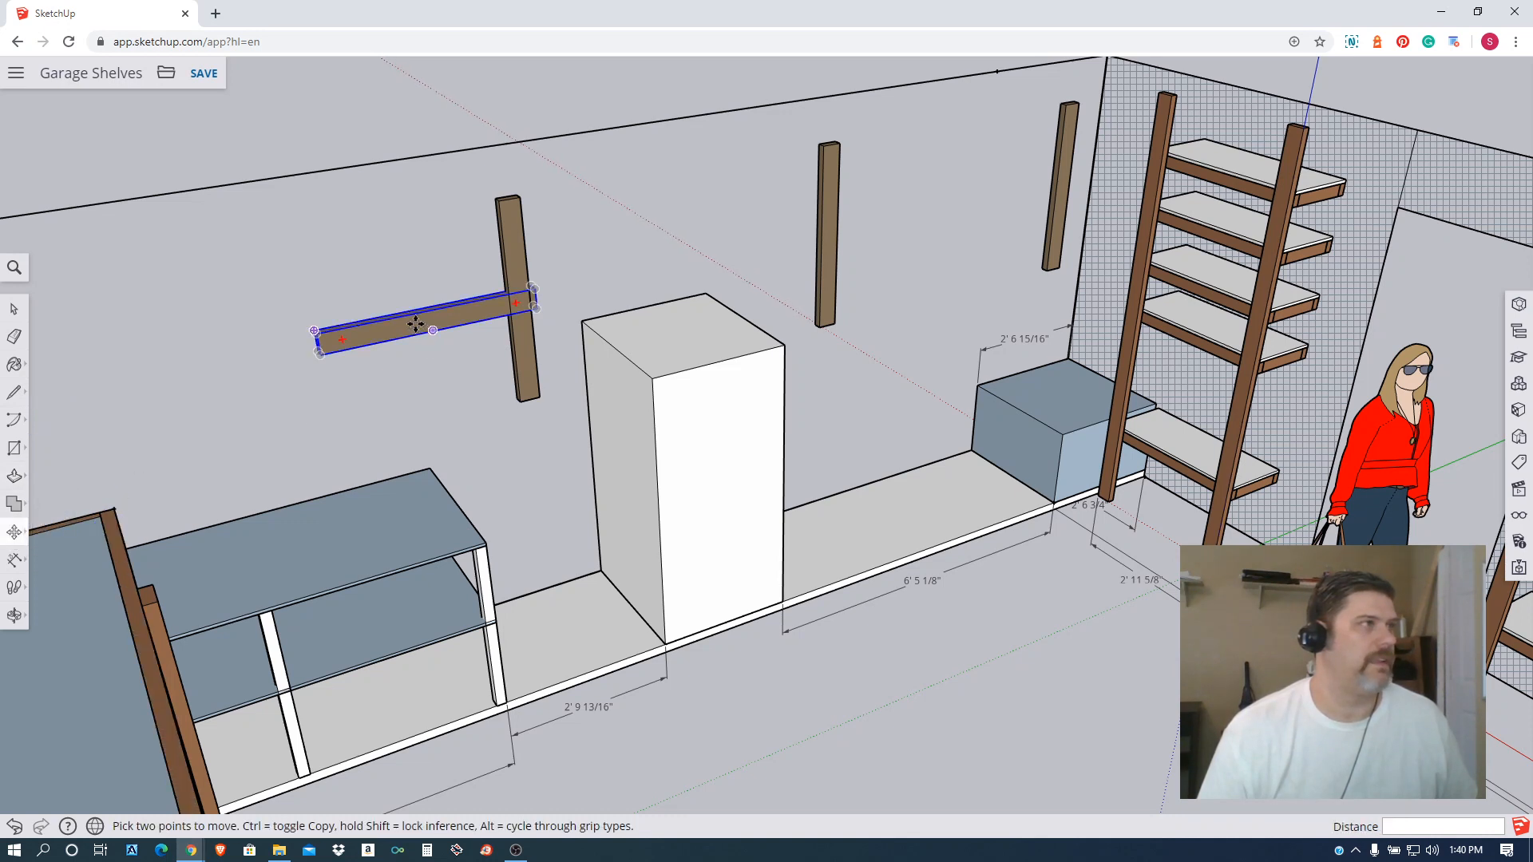
left_click(397, 330)
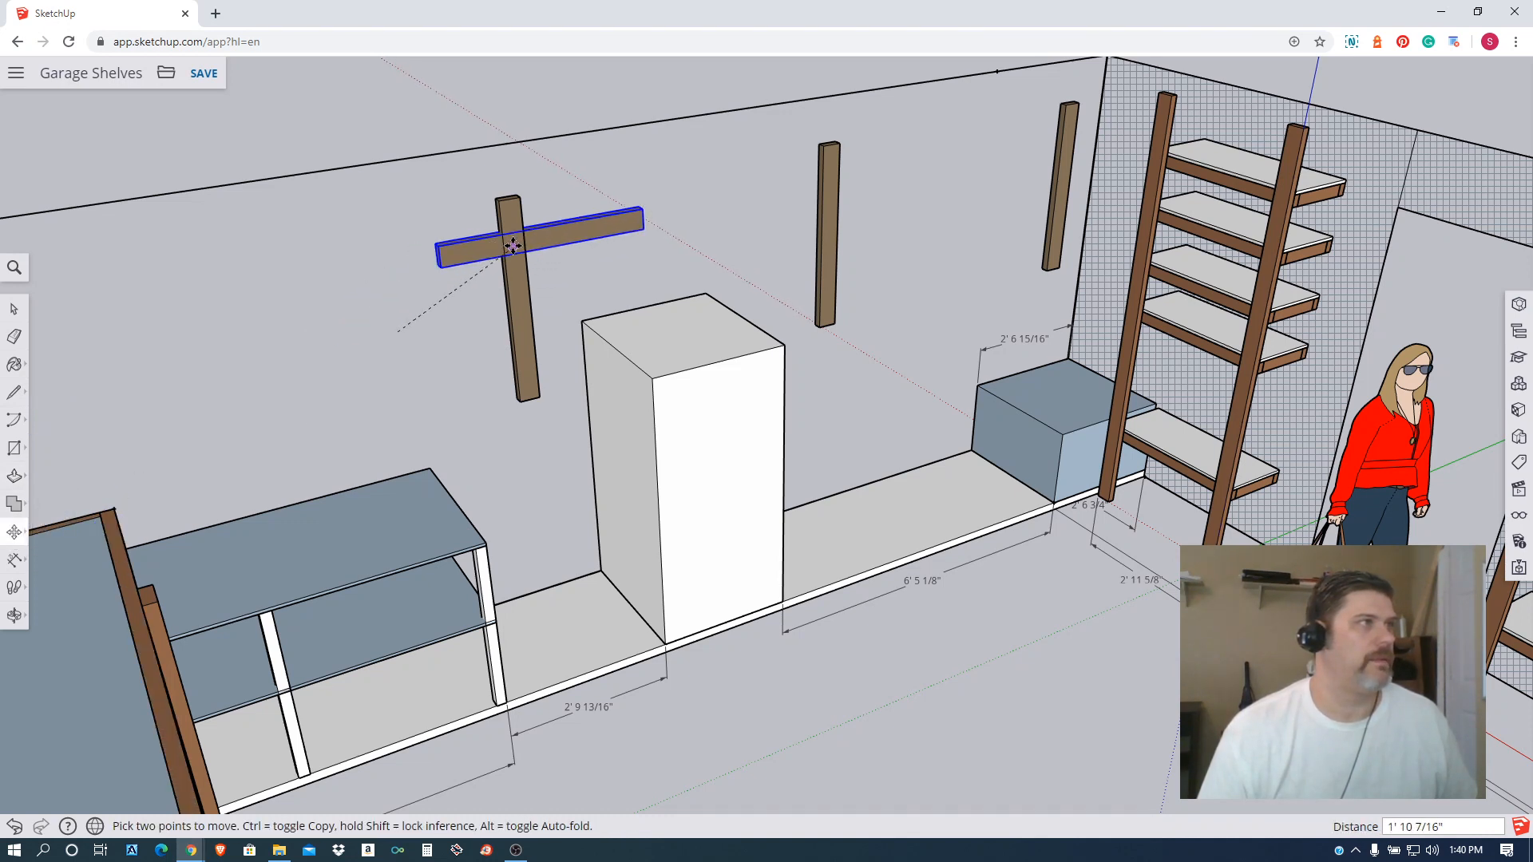
middle_click_drag(439, 360, 608, 461)
left_click(589, 446)
left_click(613, 359)
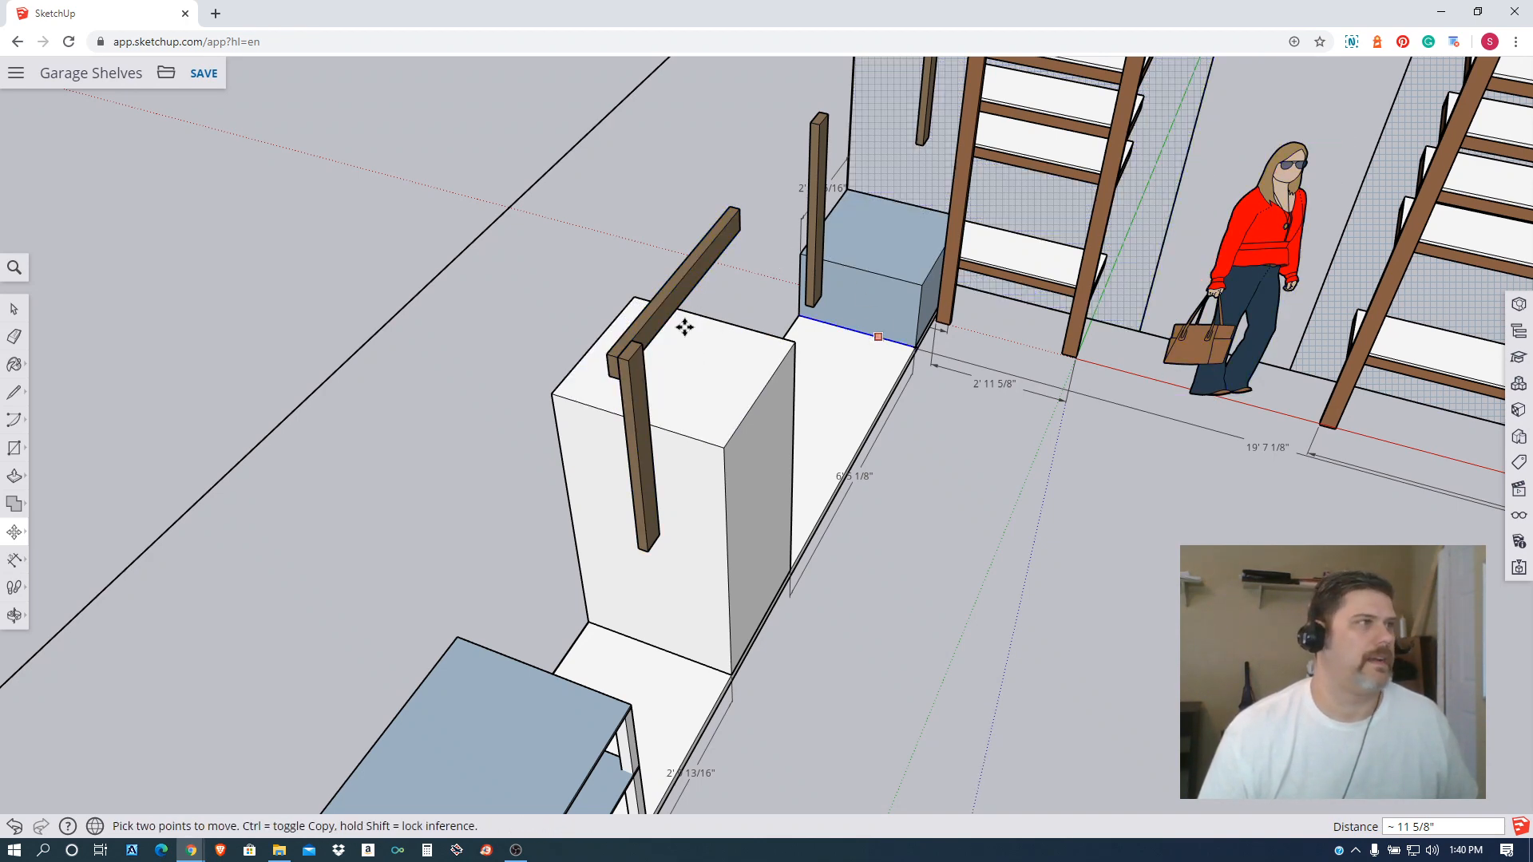
Rotate the horizontal board 90° about its long axis so its wide face lies flat.
middle_click_drag(595, 308, 731, 311)
middle_click_drag(807, 359, 821, 260)
scroll(835, 262, "up", 3)
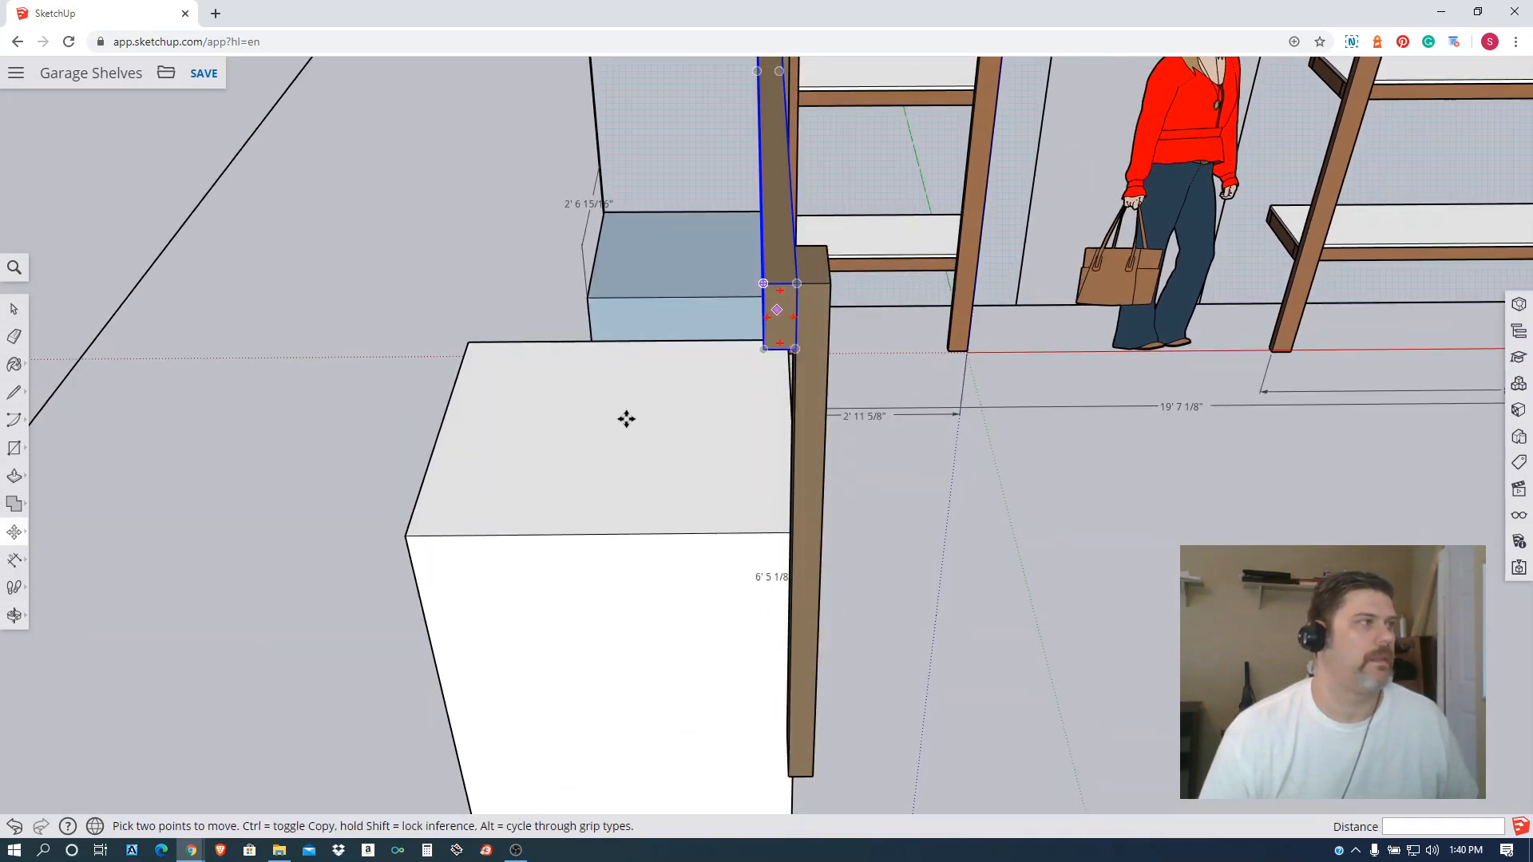
mouse_move(18, 540)
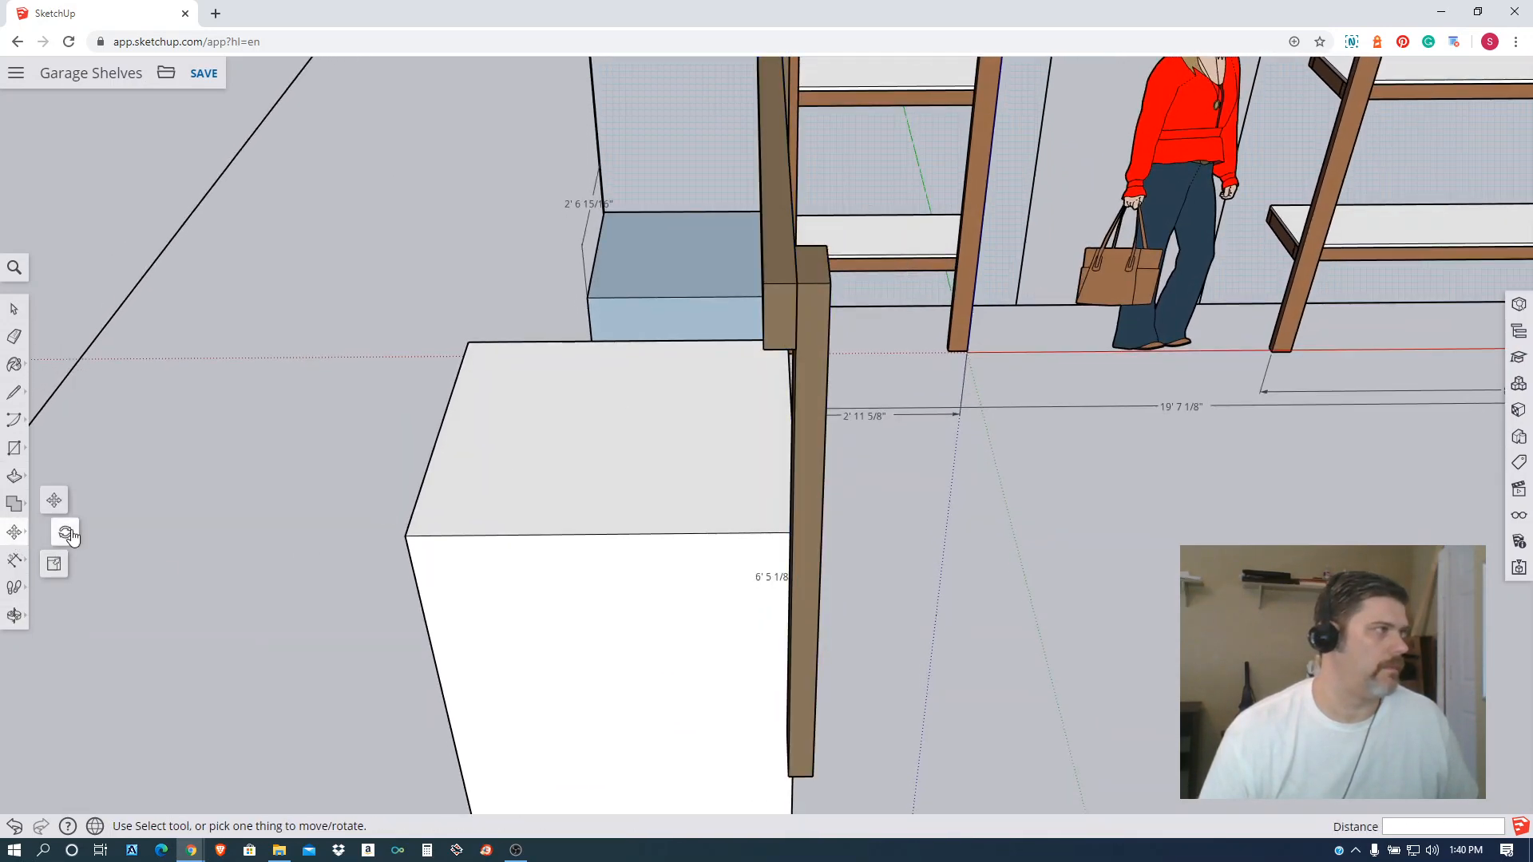
left_click(67, 534)
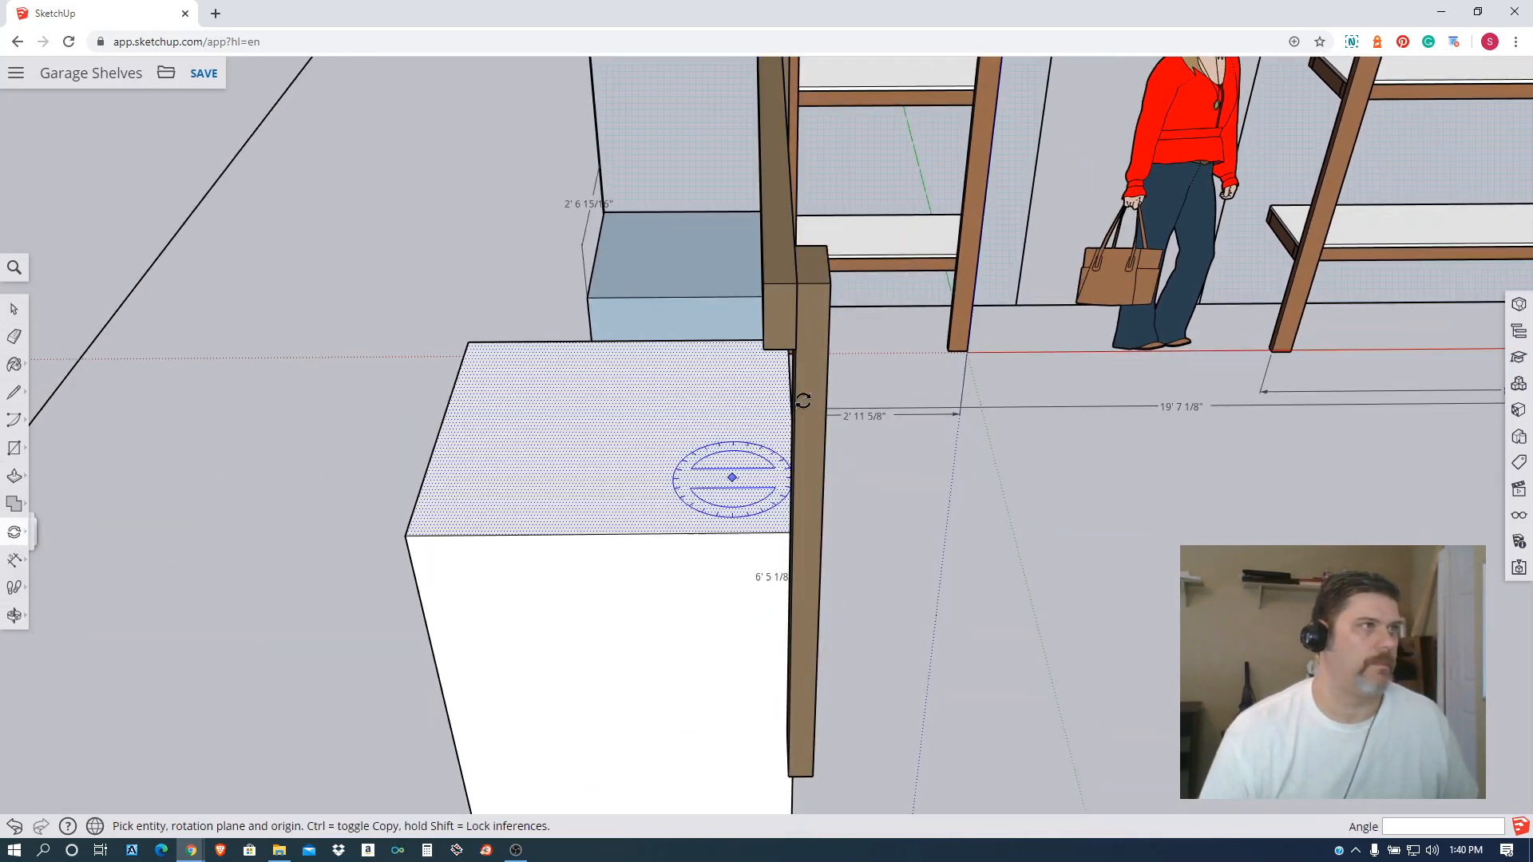
left_click(775, 317)
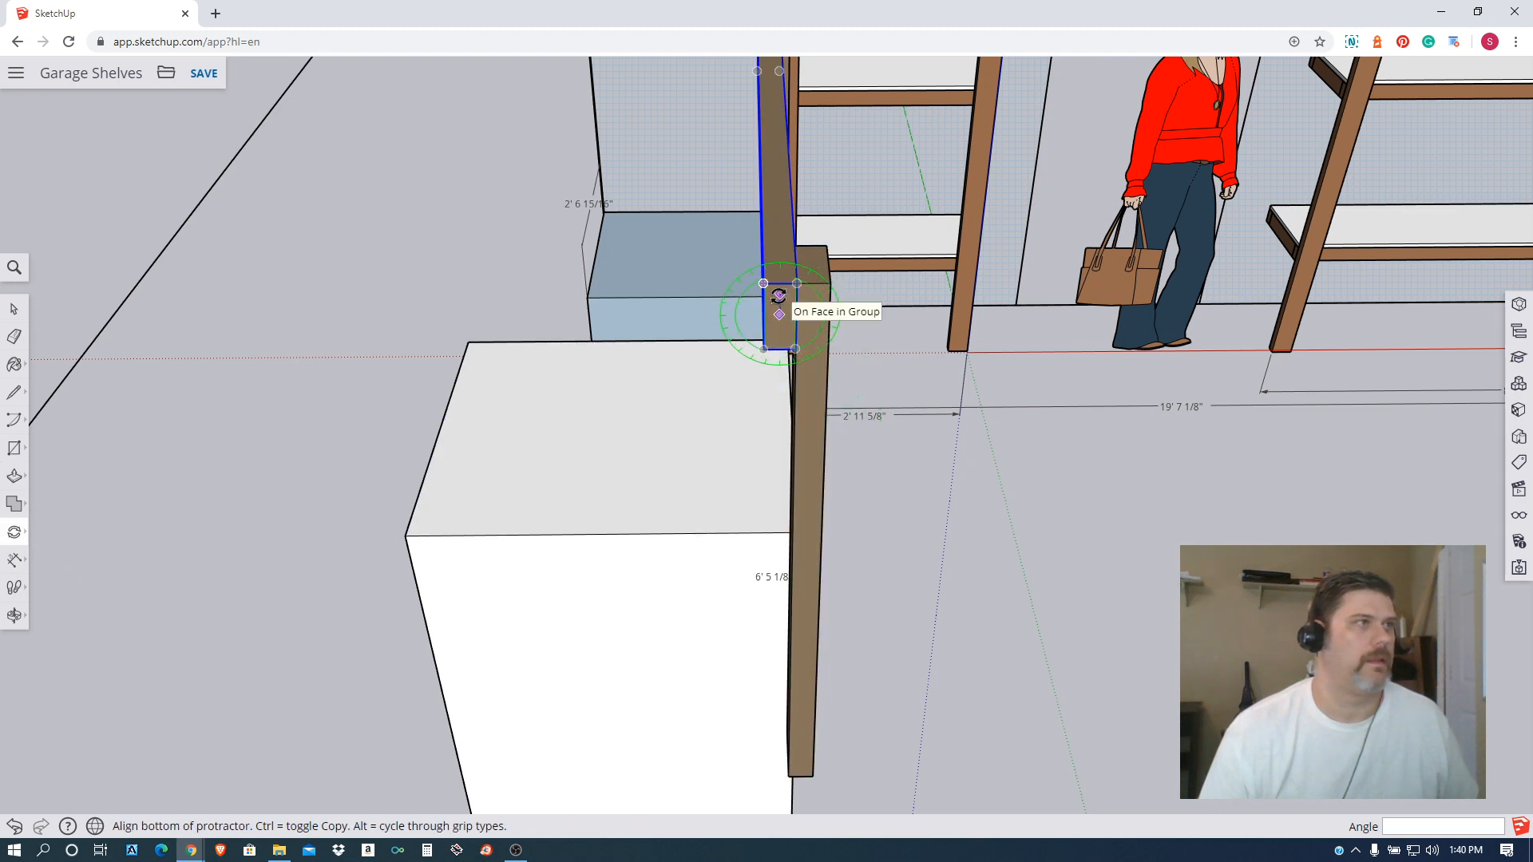
left_click(779, 297)
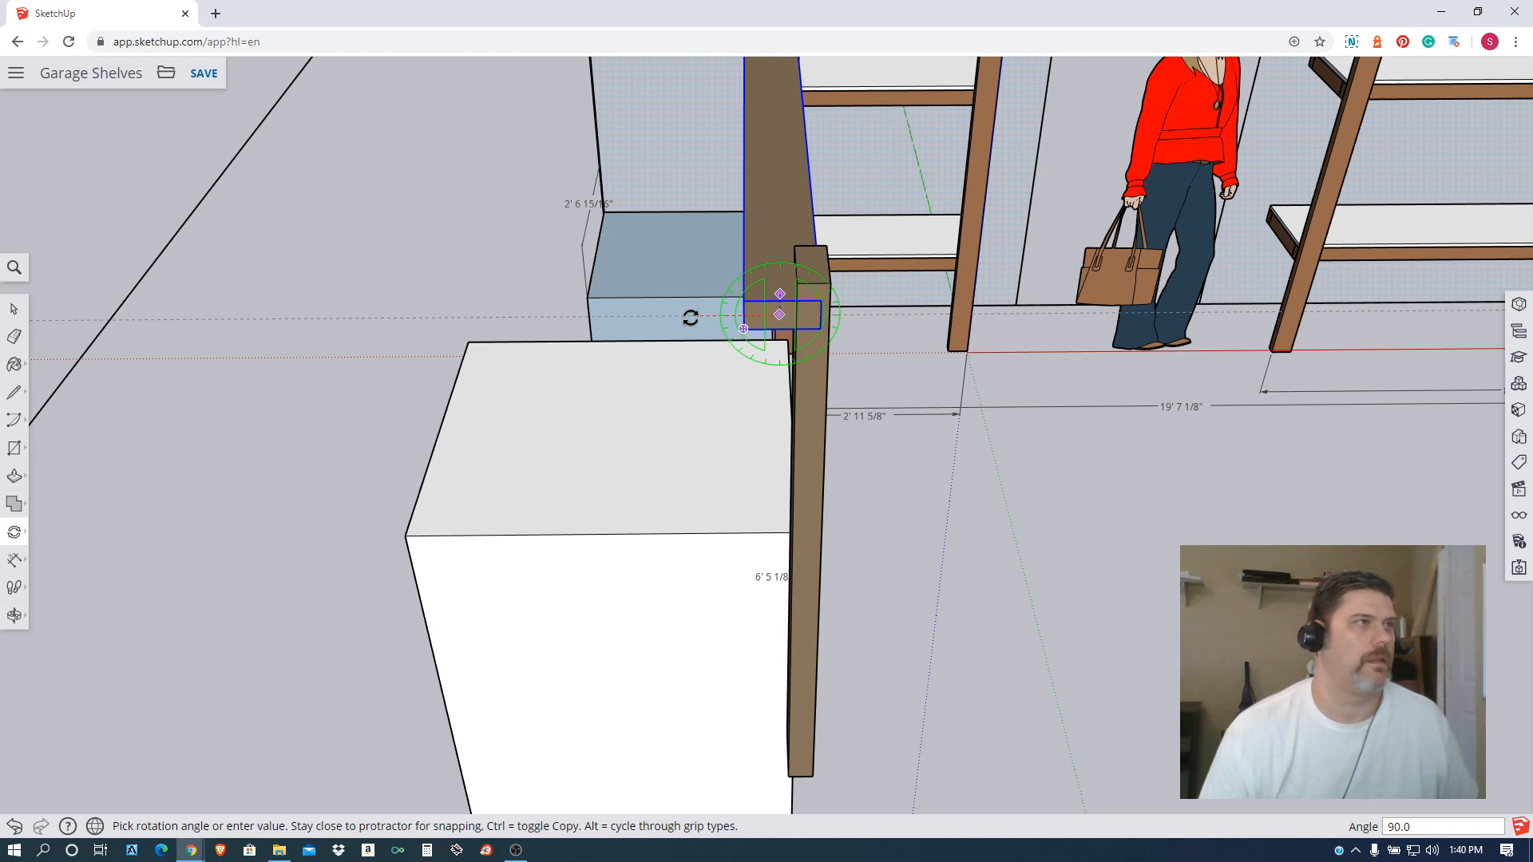
left_click(691, 318)
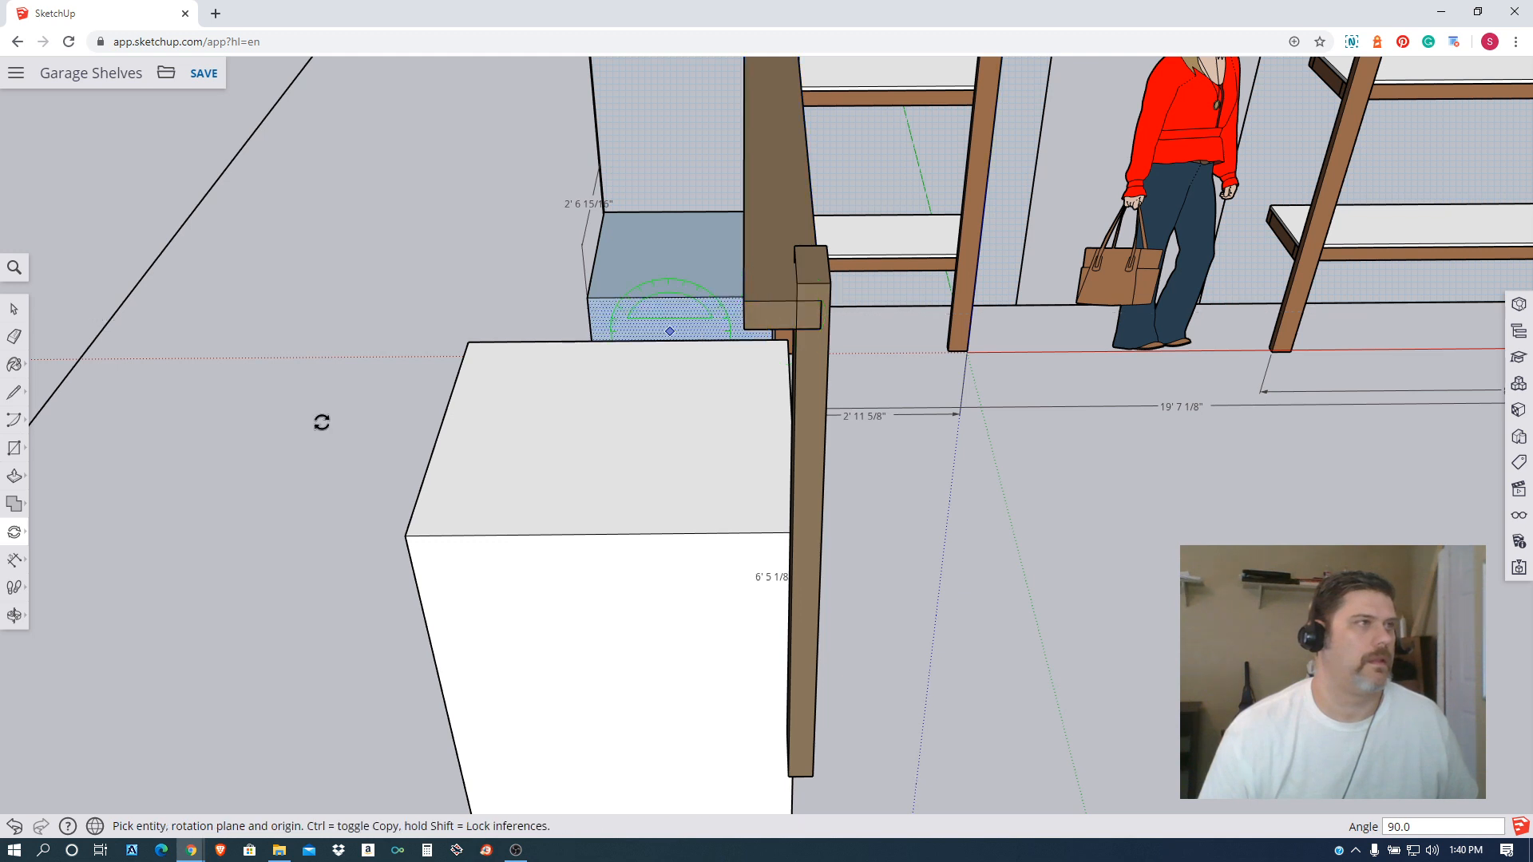
Move the flat board so its end corner meets the top wall-side corner of the end post.
left_click(15, 534)
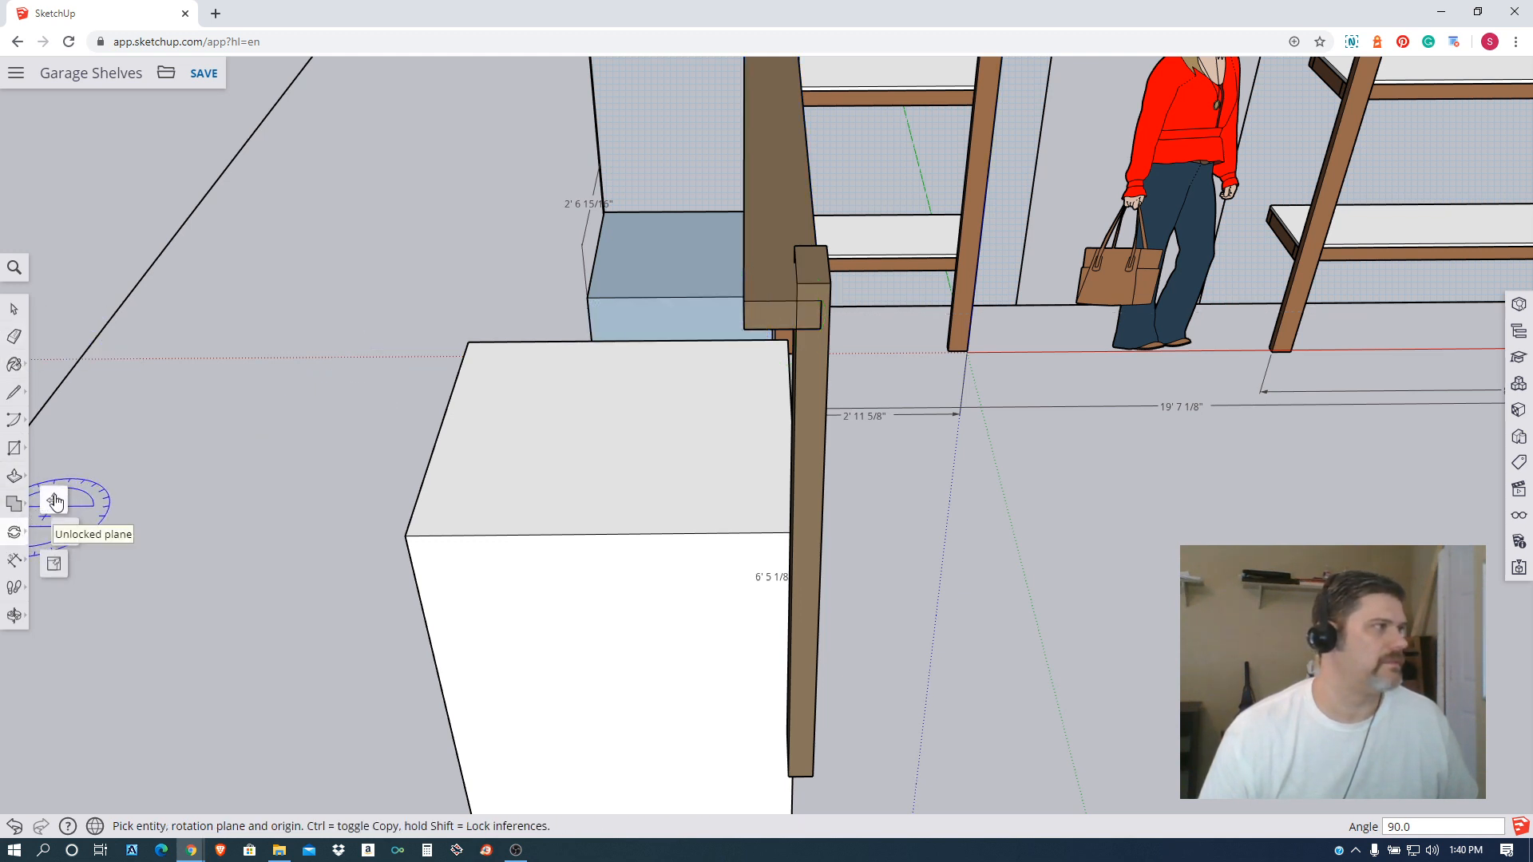
left_click(54, 500)
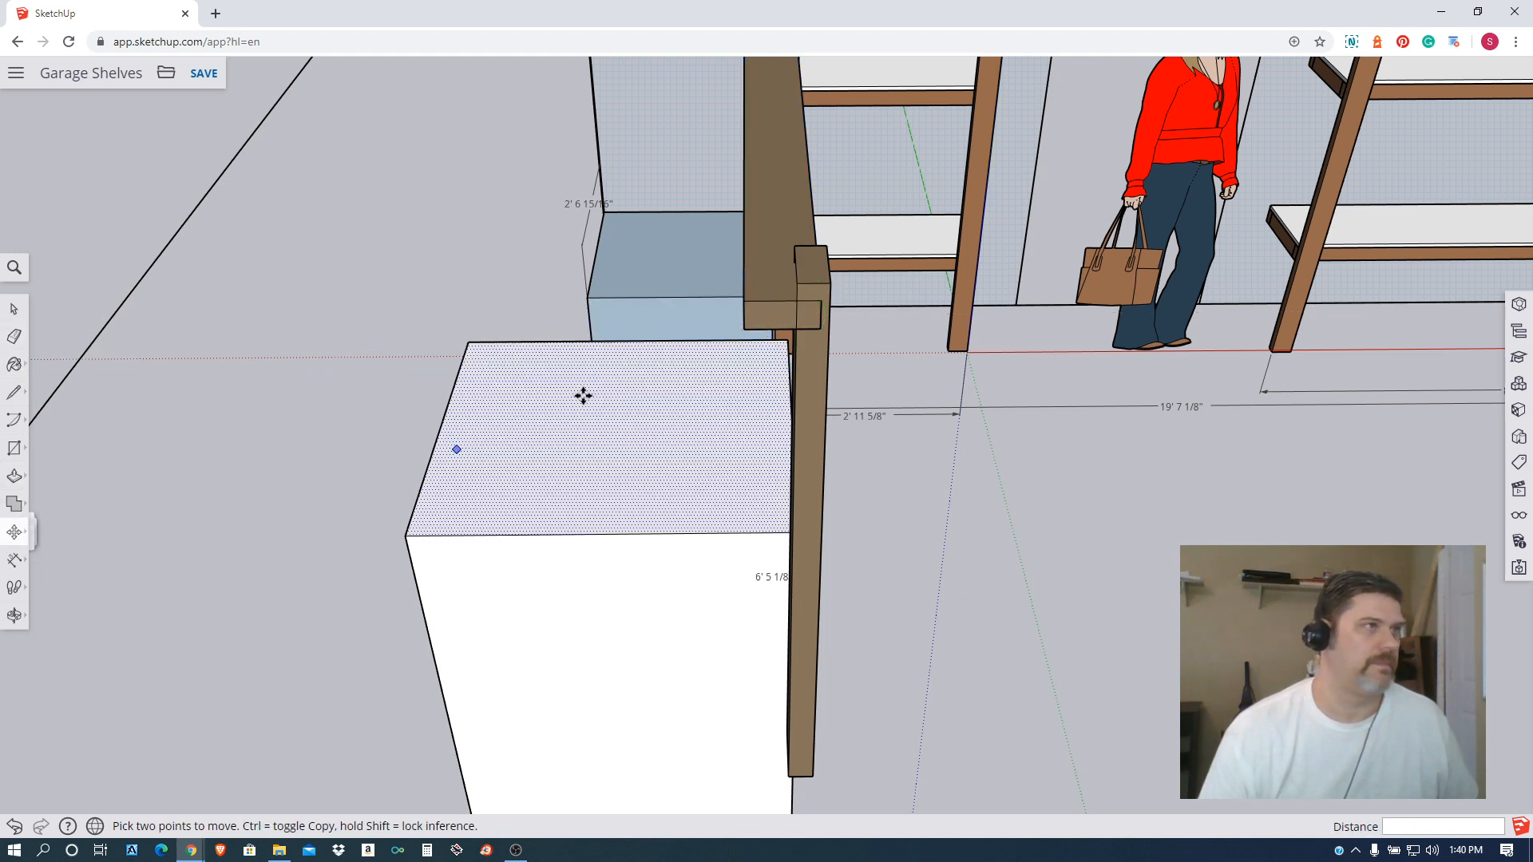
left_click(823, 299)
left_click(798, 281)
middle_click_drag(798, 281, 558, 445)
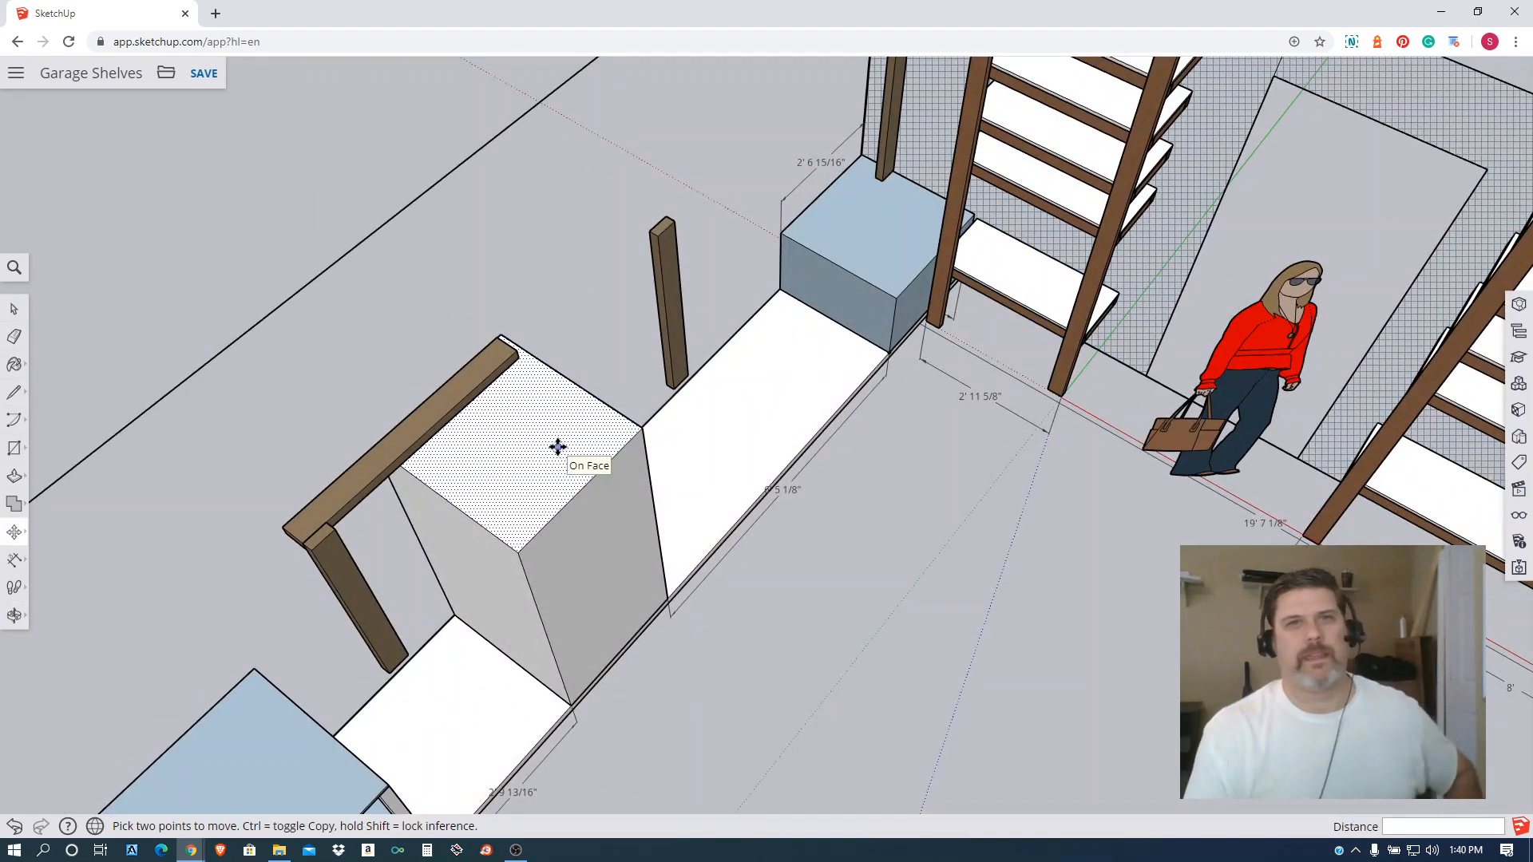
Try to lengthen the flat board by scaling it about 2.82 times from its end, then undo the scaling.
middle_click_drag(675, 397, 845, 253)
middle_click_drag(685, 274, 800, 116)
scroll(824, 175, "up", 2)
key("m")
scroll(818, 463, "down", 5)
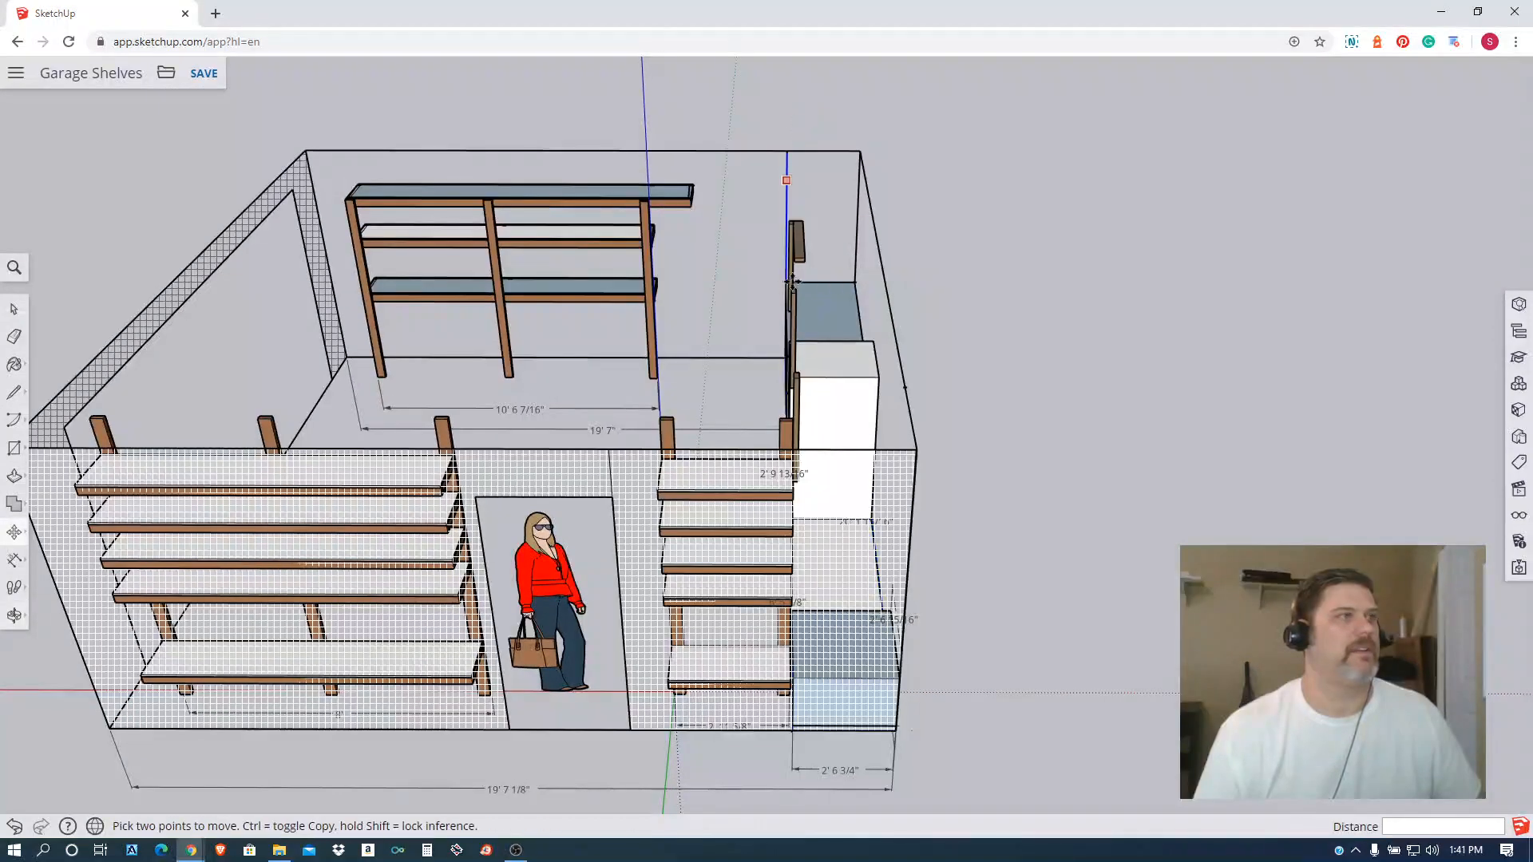
scroll(791, 281, "up", 5)
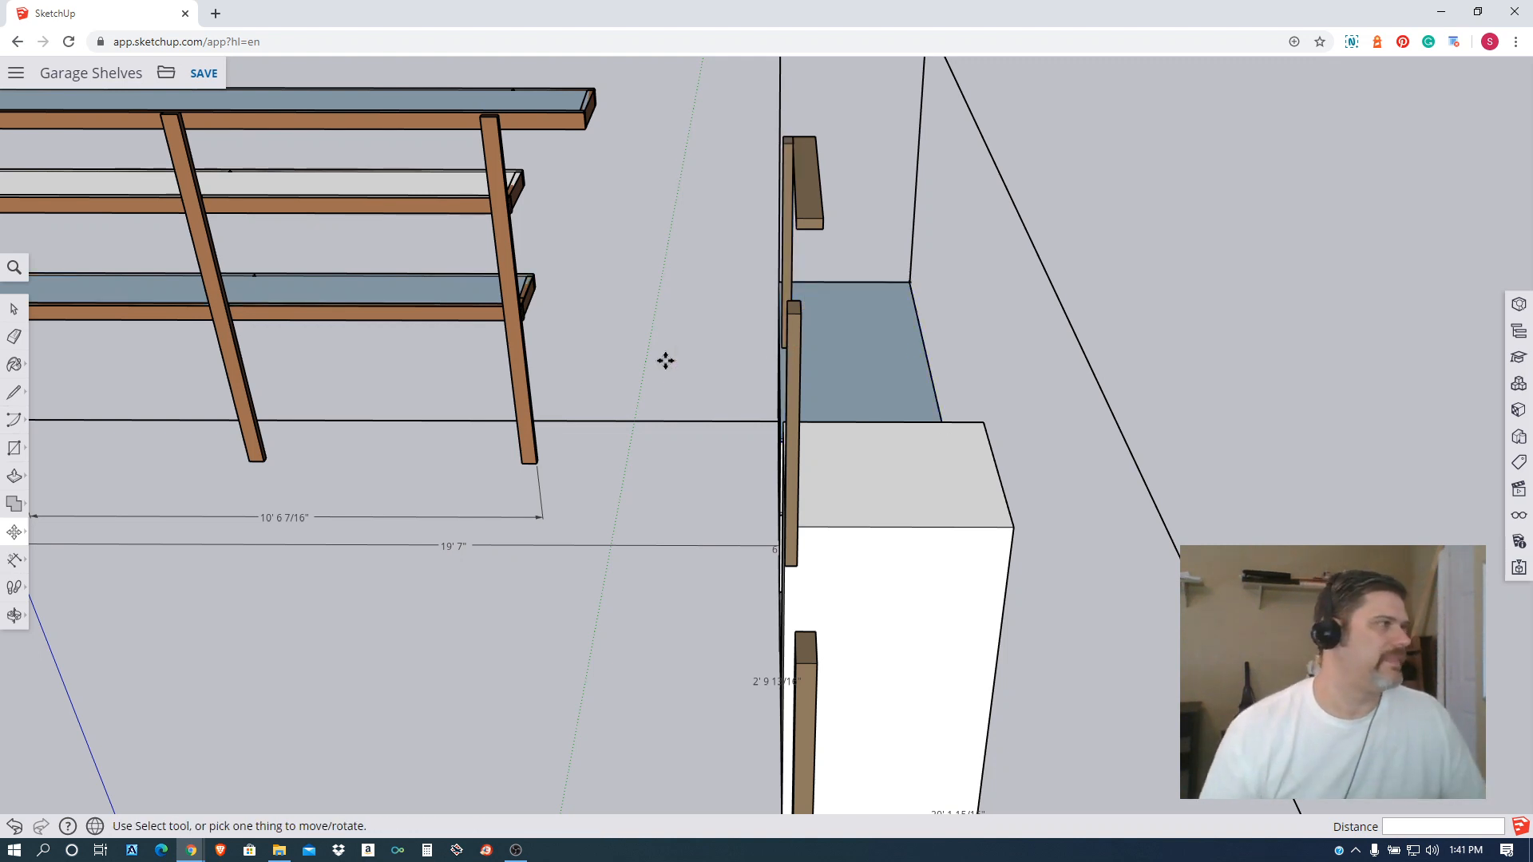
left_click(15, 532)
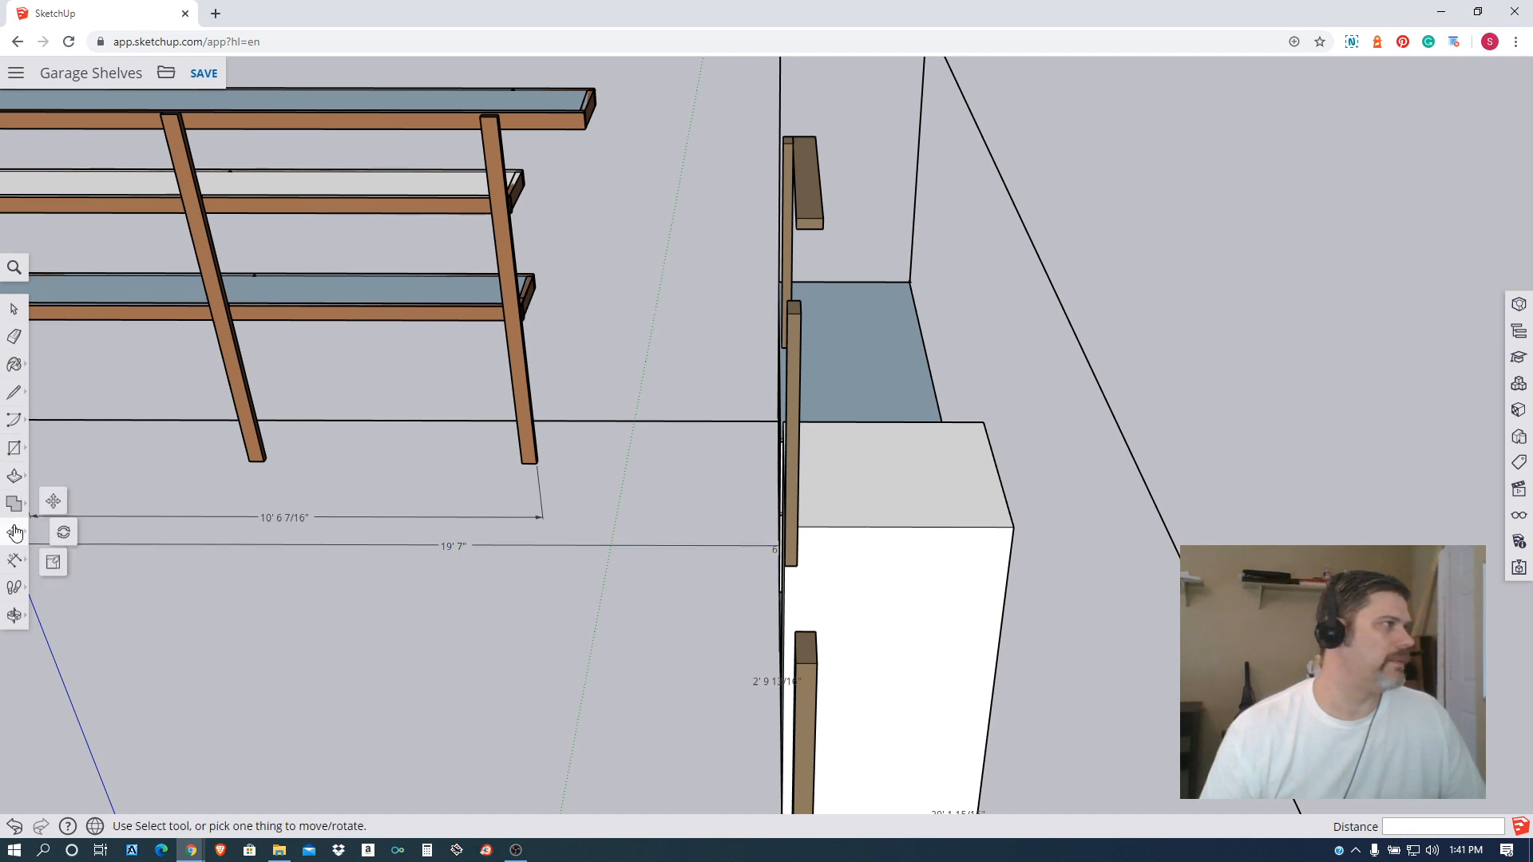
left_click(54, 565)
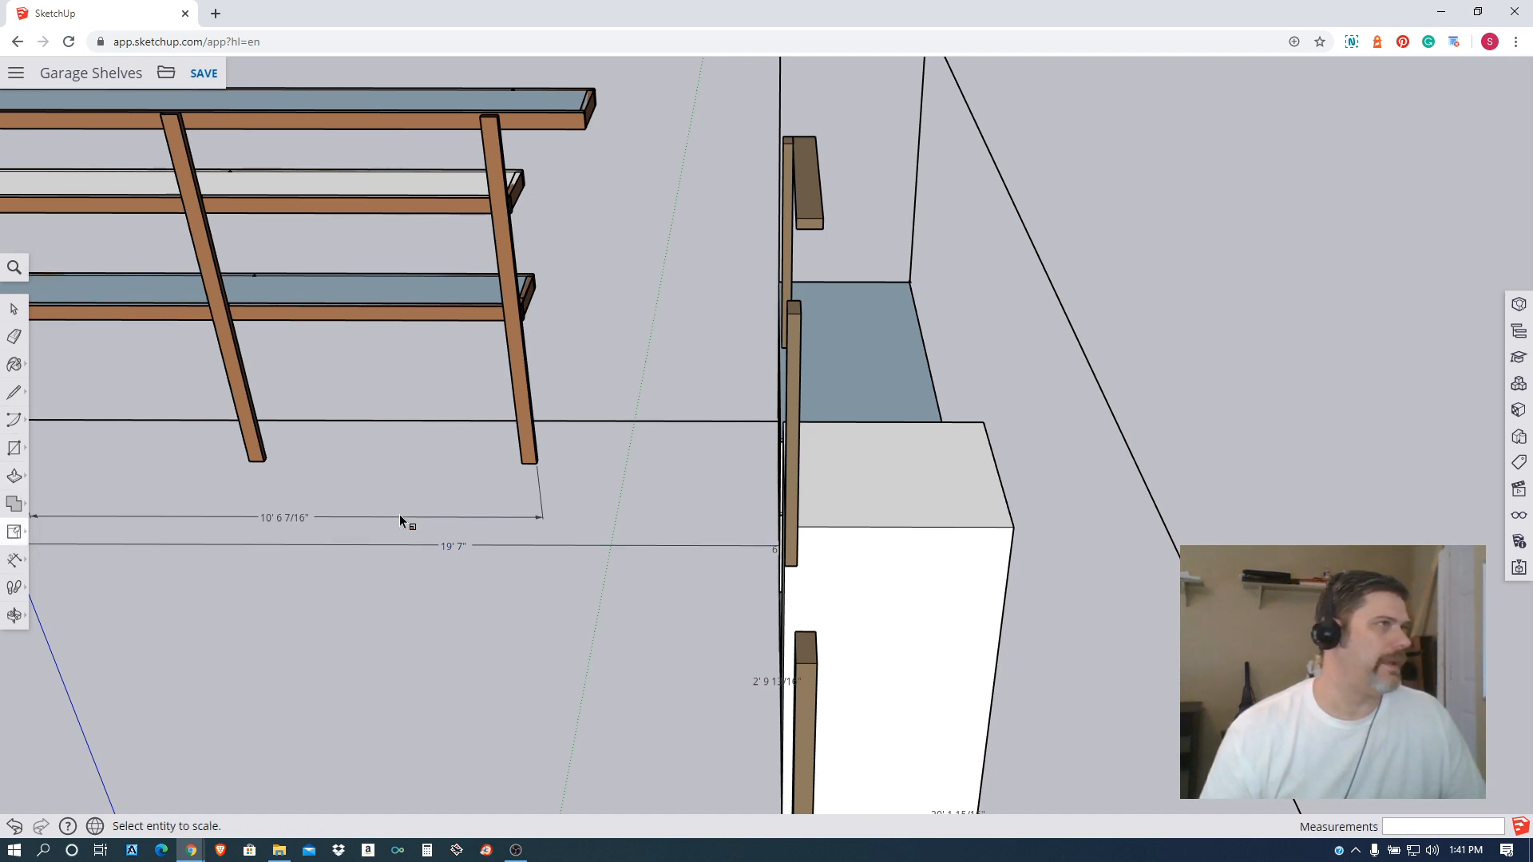
left_click(811, 223)
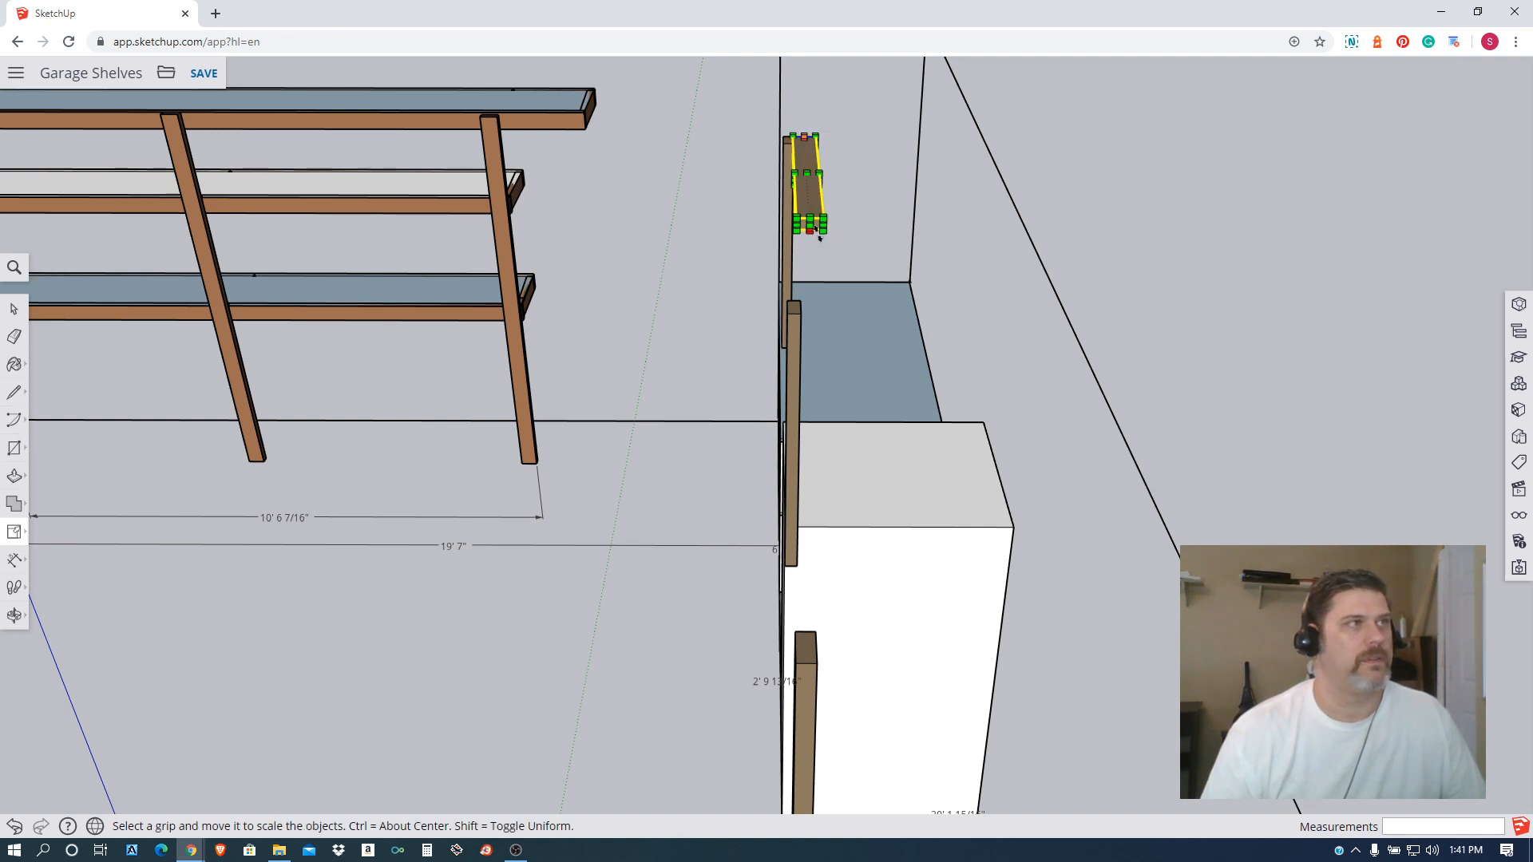
left_click_drag(823, 225, 863, 477)
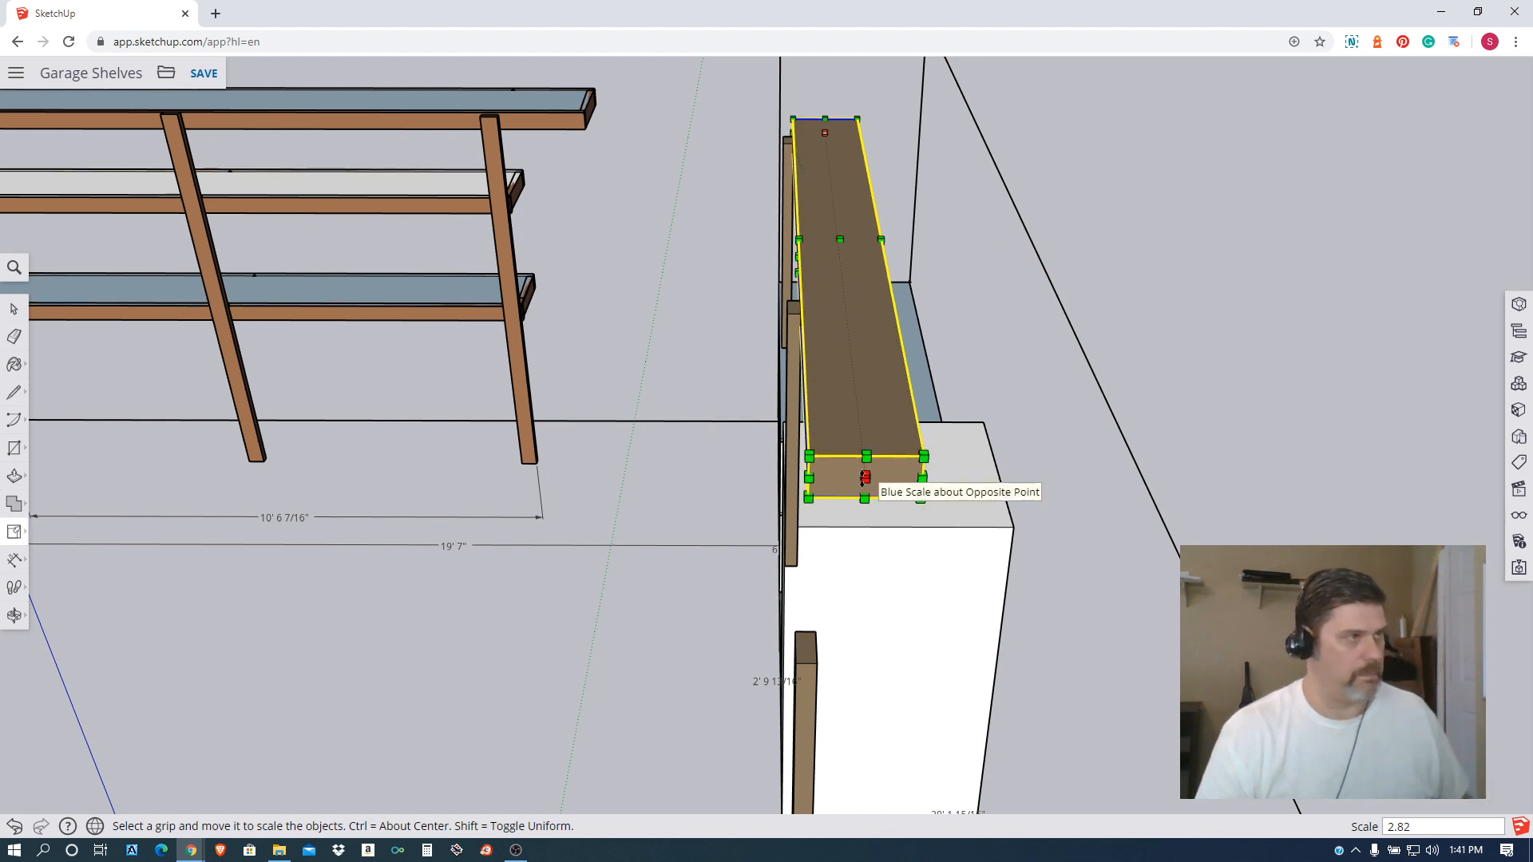
key("Escape")
middle_click_drag(865, 482, 779, 70)
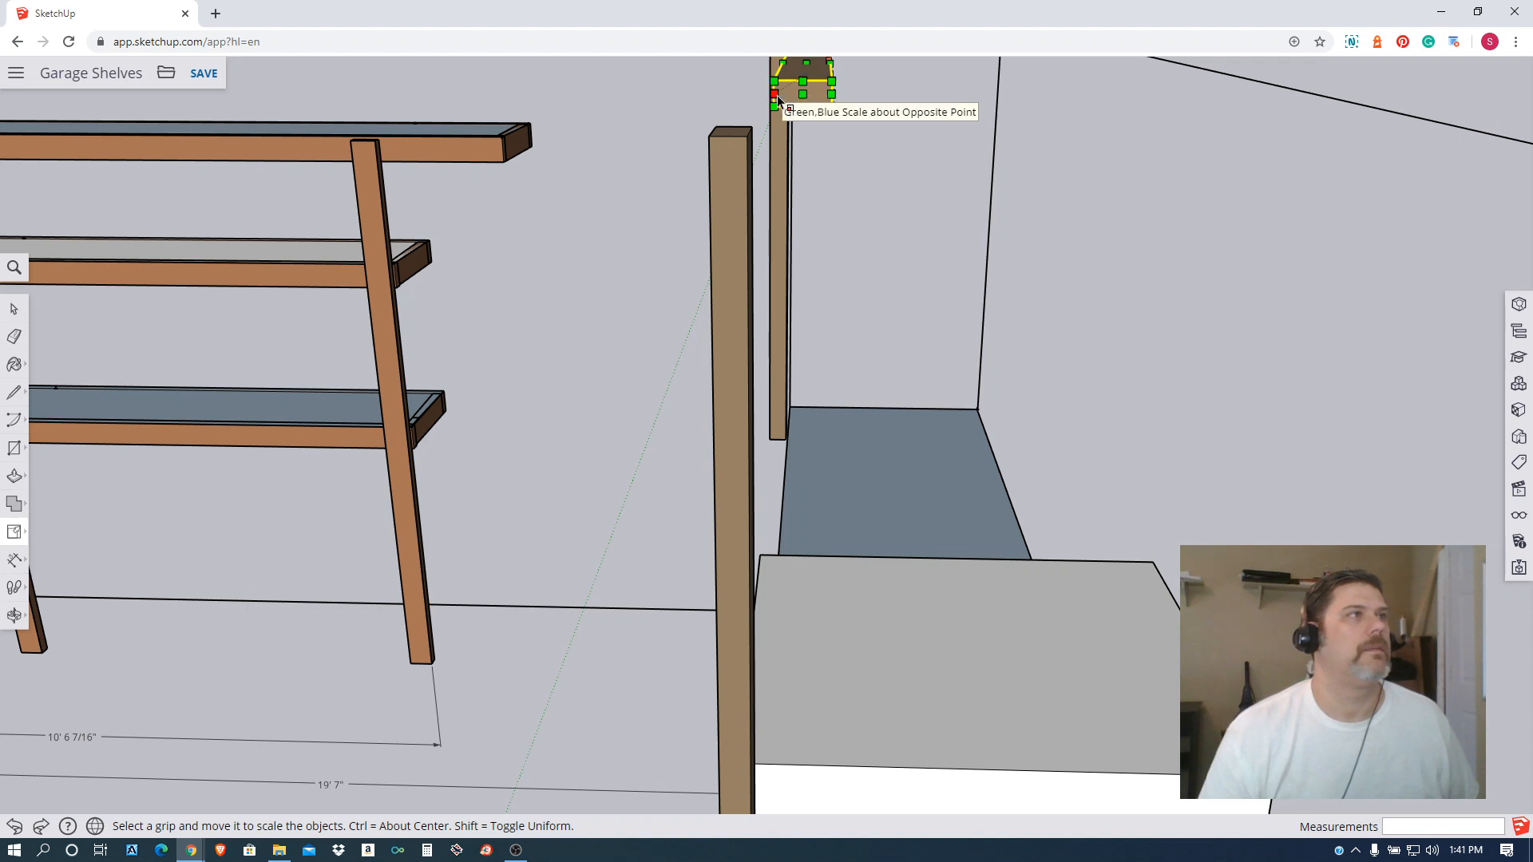
Try scaling the flat board about 1.57 times from the edge of its free end and undo it.
left_click_drag(776, 96, 746, 170)
middle_click_drag(785, 261, 859, 595)
left_click_drag(876, 587, 876, 492)
key("s")
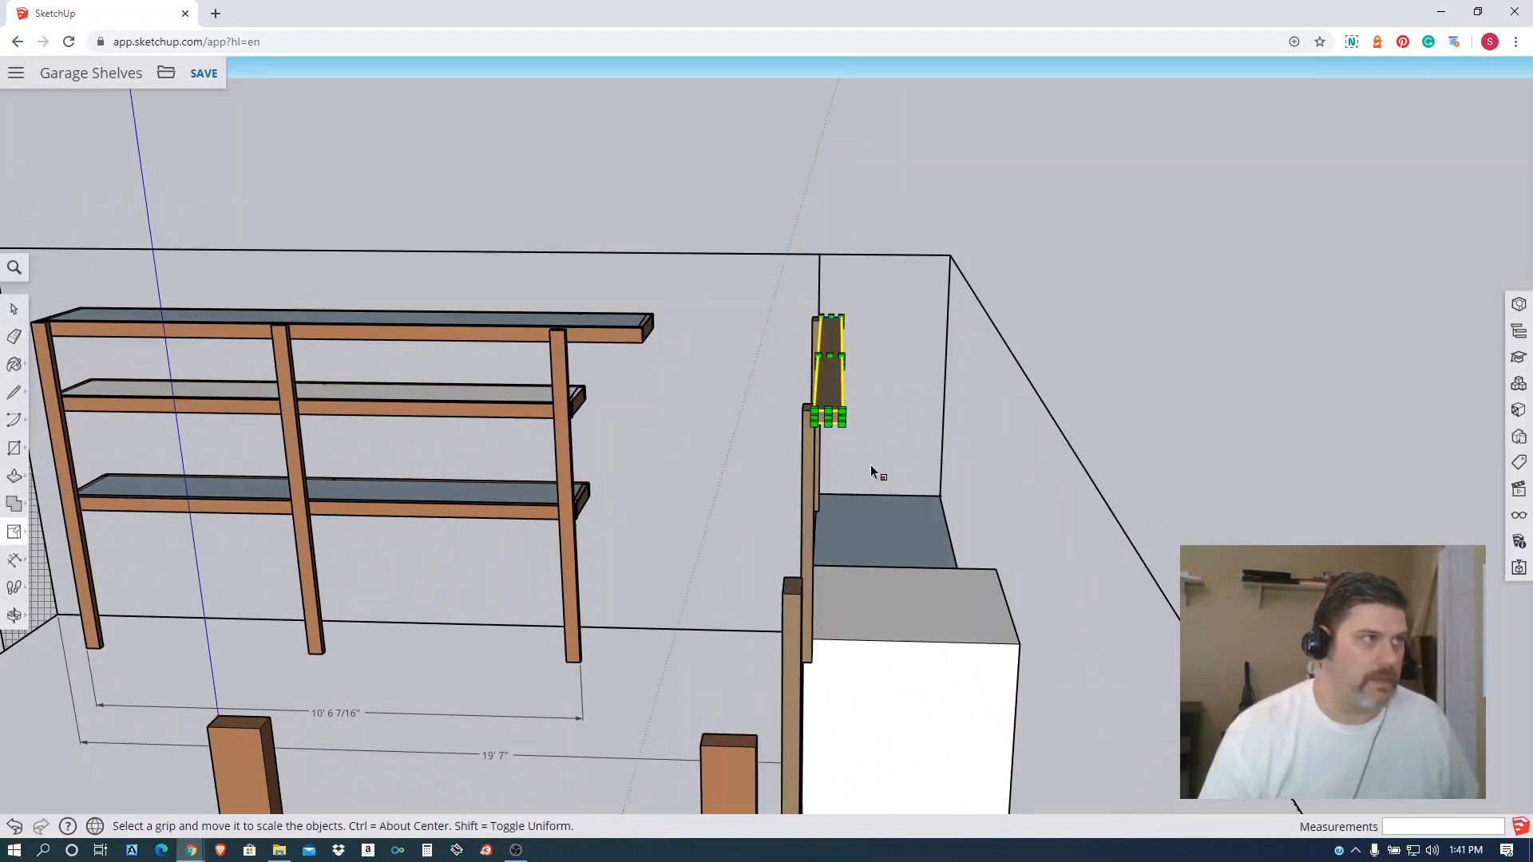
left_click_drag(812, 420, 894, 507)
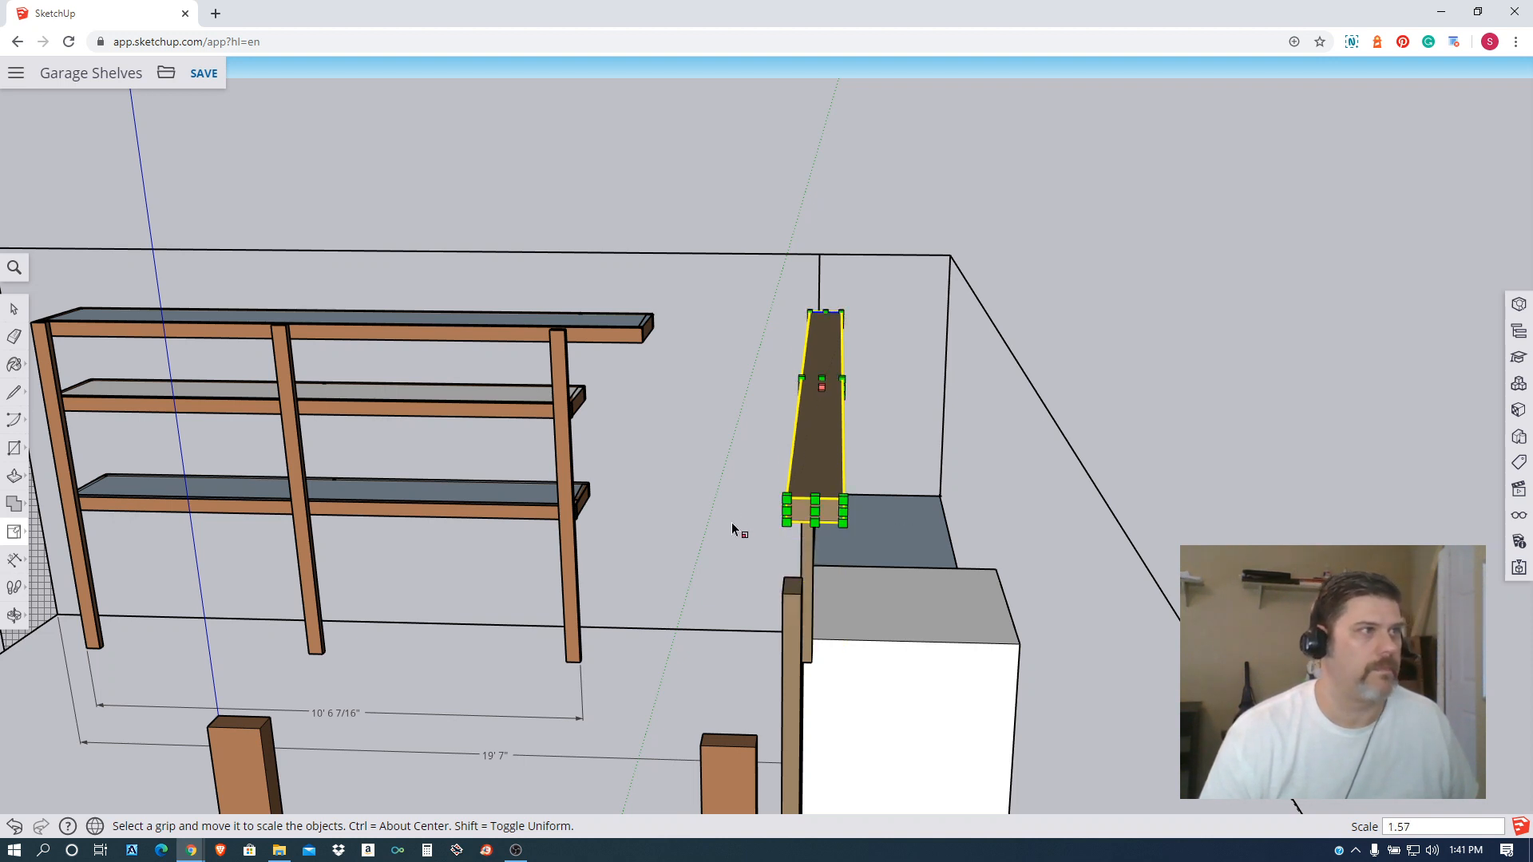
key("ctrl+z")
Stretch the flat board with Scale along the row so it spans the tops of all three hanging posts.
middle_click_drag(731, 522, 831, 564)
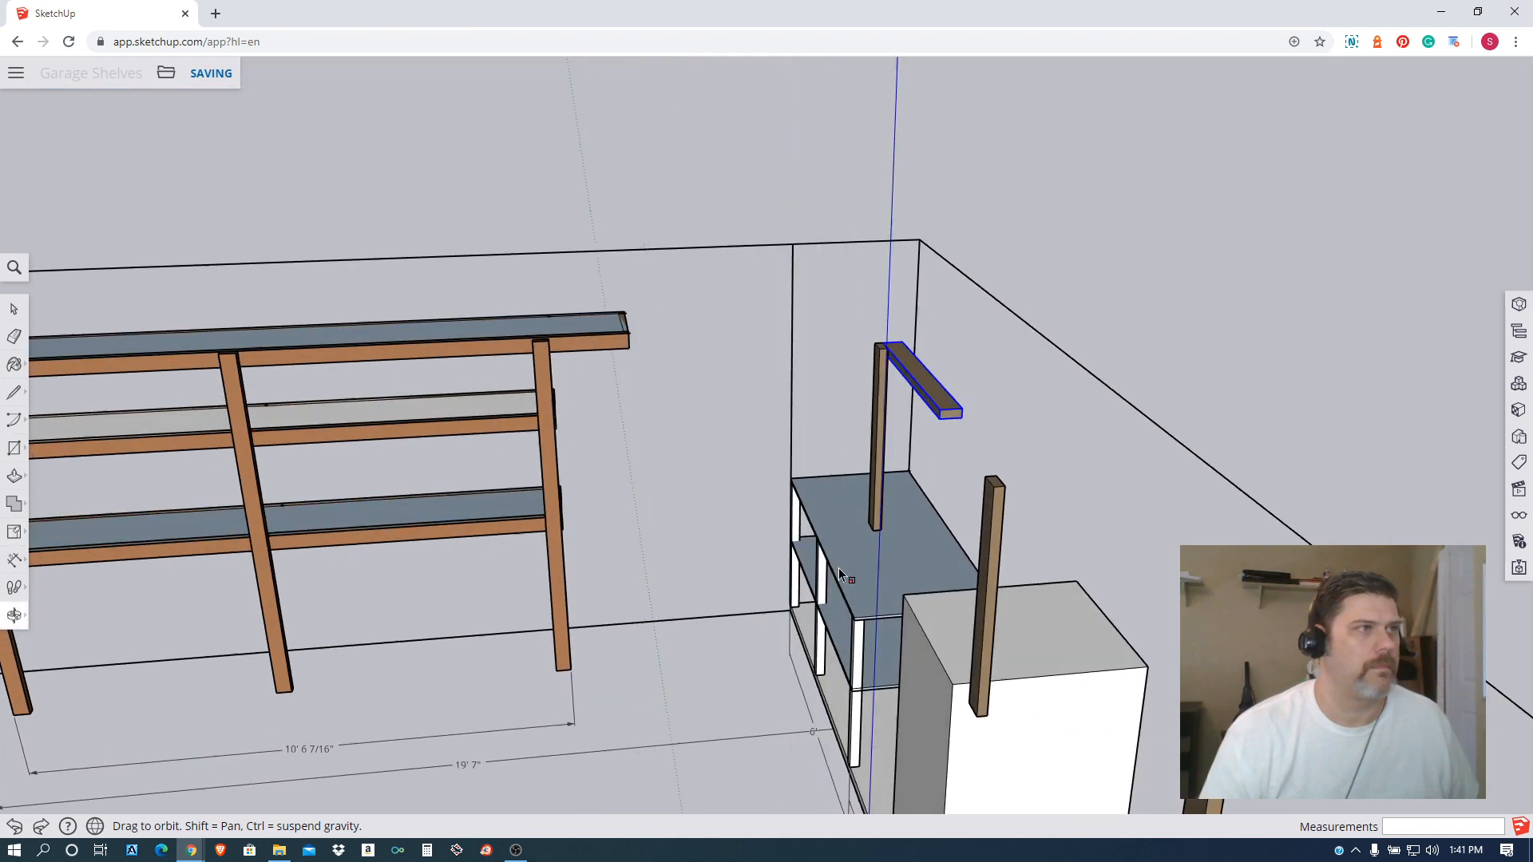
key("s")
middle_click_drag(951, 410, 924, 417)
middle_click_drag(1151, 627, 1109, 539)
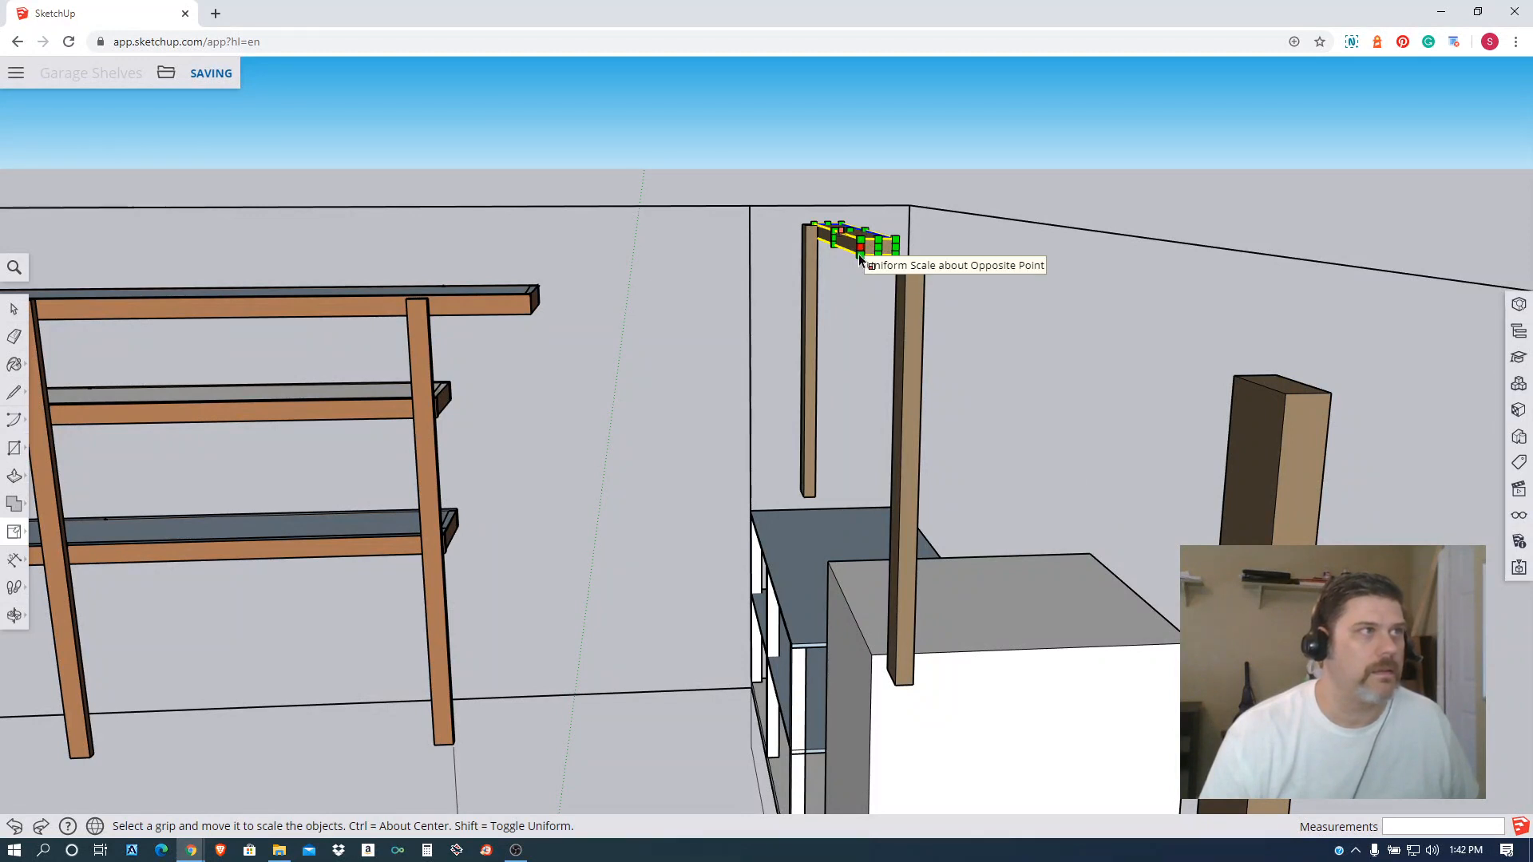
left_click_drag(860, 253, 1307, 525)
middle_click_drag(1308, 525, 1135, 540)
Examine the board across the hanging posts and the surrounding garage shelving from several angles.
scroll(1135, 539, "down", 3)
scroll(686, 435, "down", 2)
middle_click_drag(336, 513, 1086, 631)
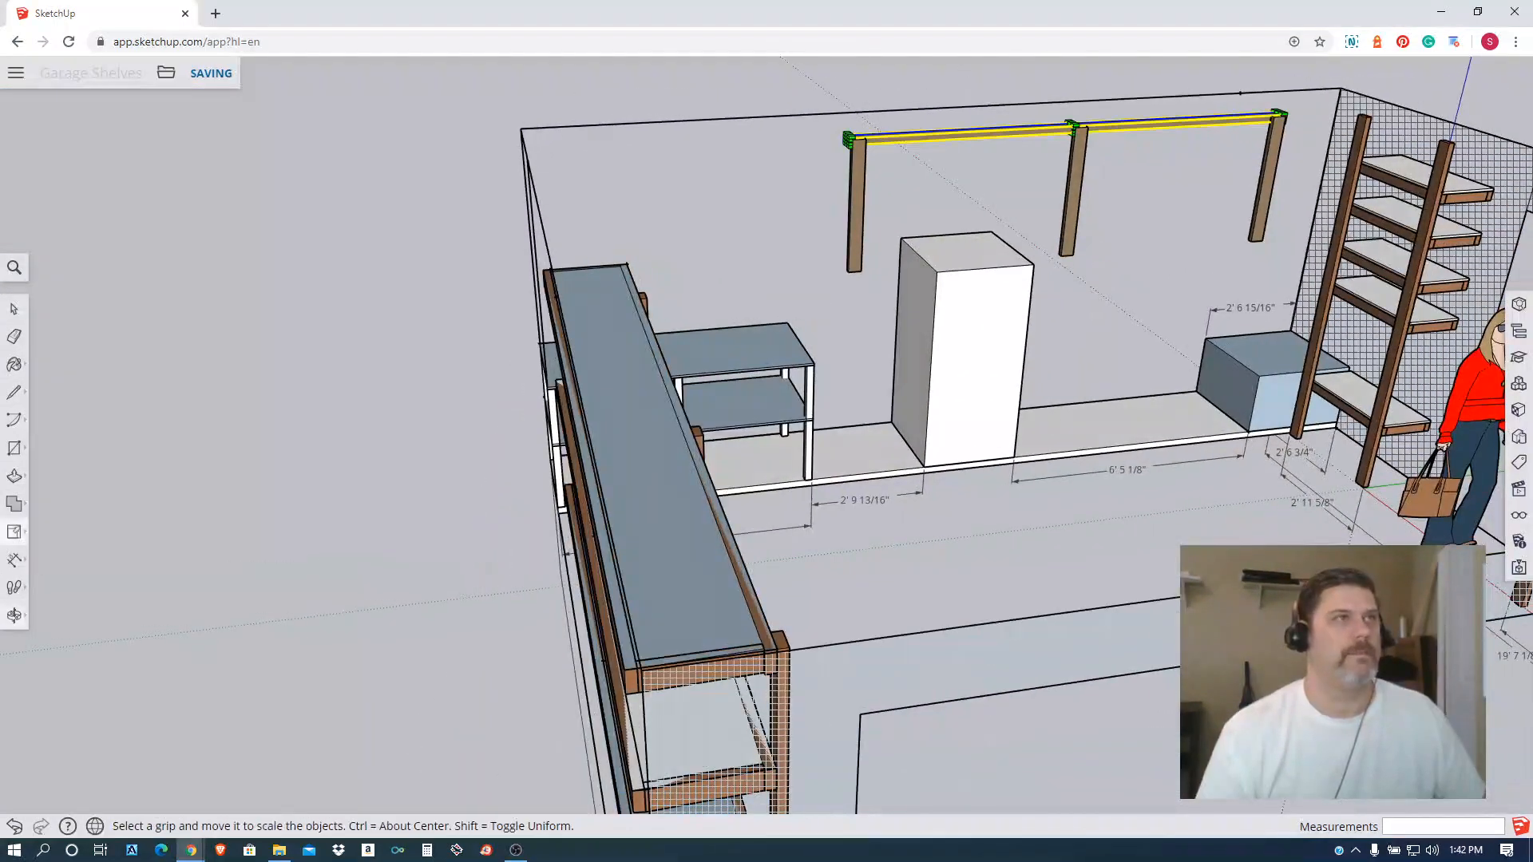
middle_click_drag(1037, 439, 461, 398)
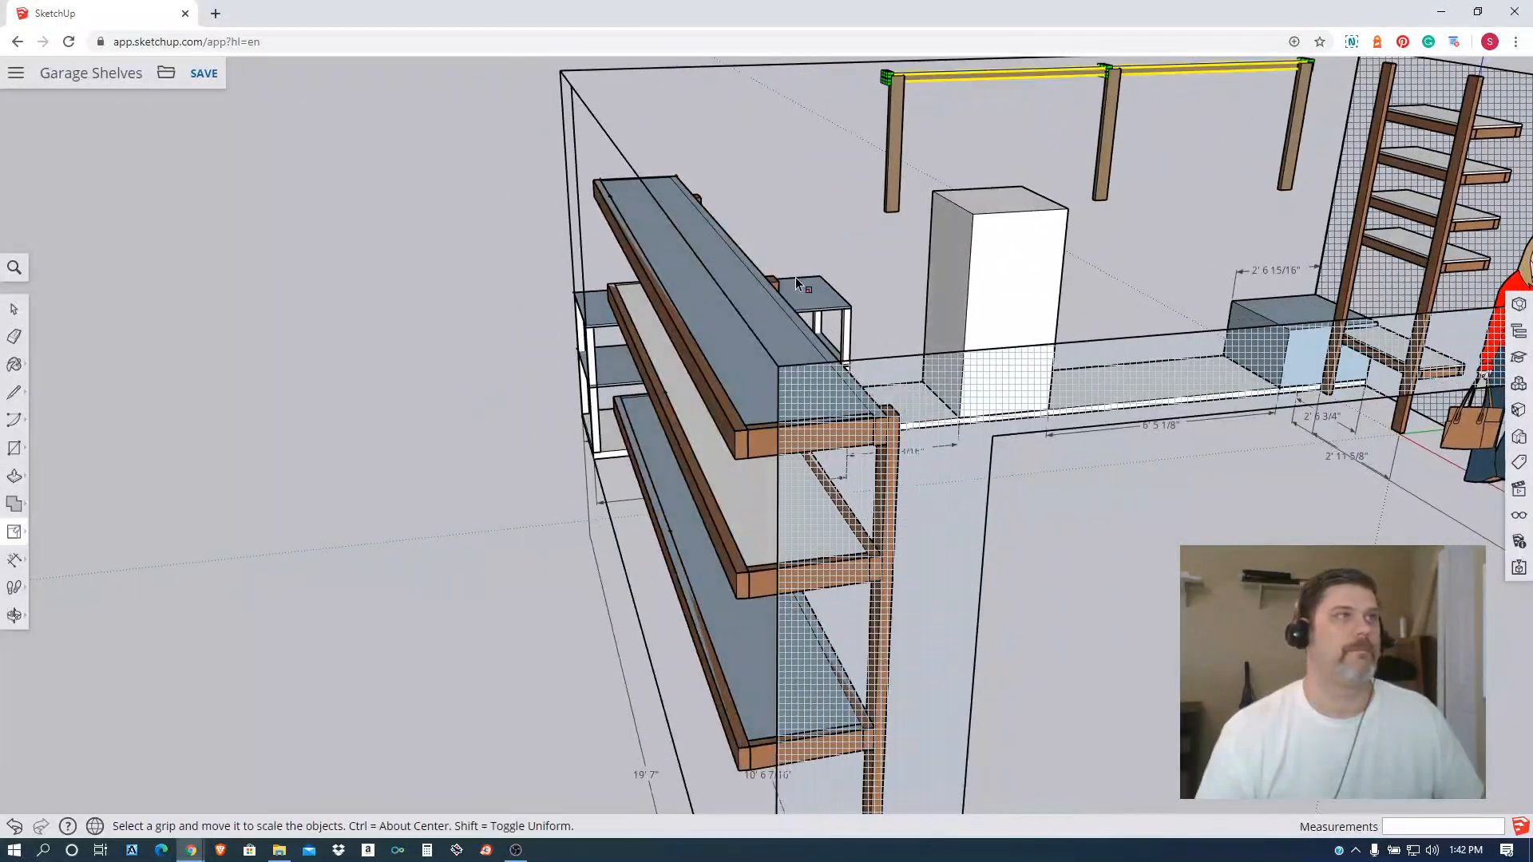
scroll(915, 249, "up", 6)
middle_click_drag(1054, 318, 883, 242)
middle_click_drag(1087, 252, 946, 266)
middle_click_drag(818, 243, 1118, 486)
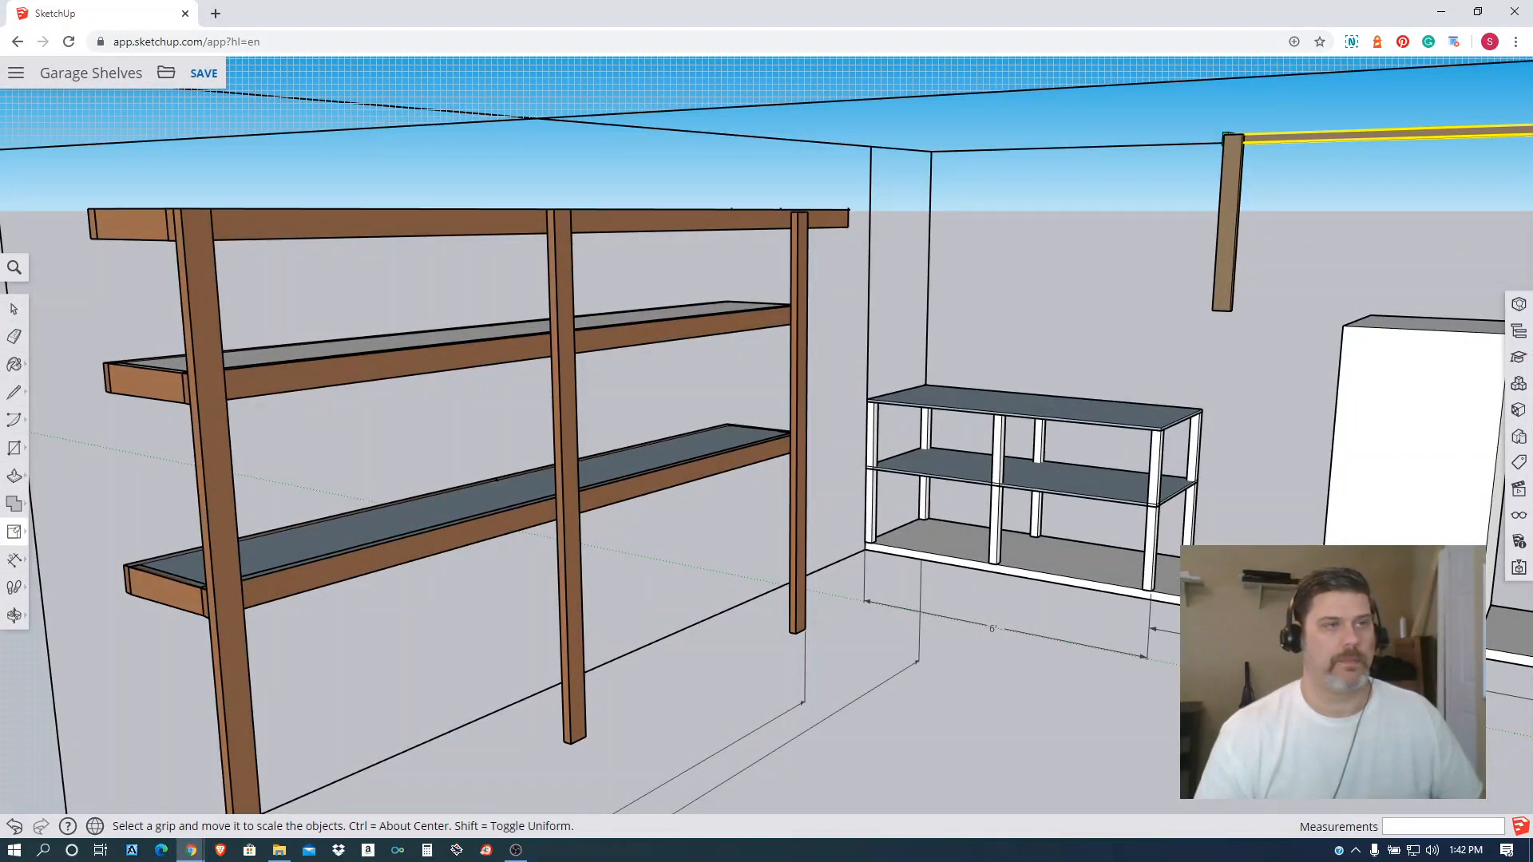
middle_click_drag(1057, 473, 1282, 475)
scroll(519, 319, "up", 2)
middle_click_drag(519, 319, 521, 555)
scroll(412, 428, "down", 5)
middle_click_drag(415, 429, 653, 300)
scroll(639, 279, "up", 5)
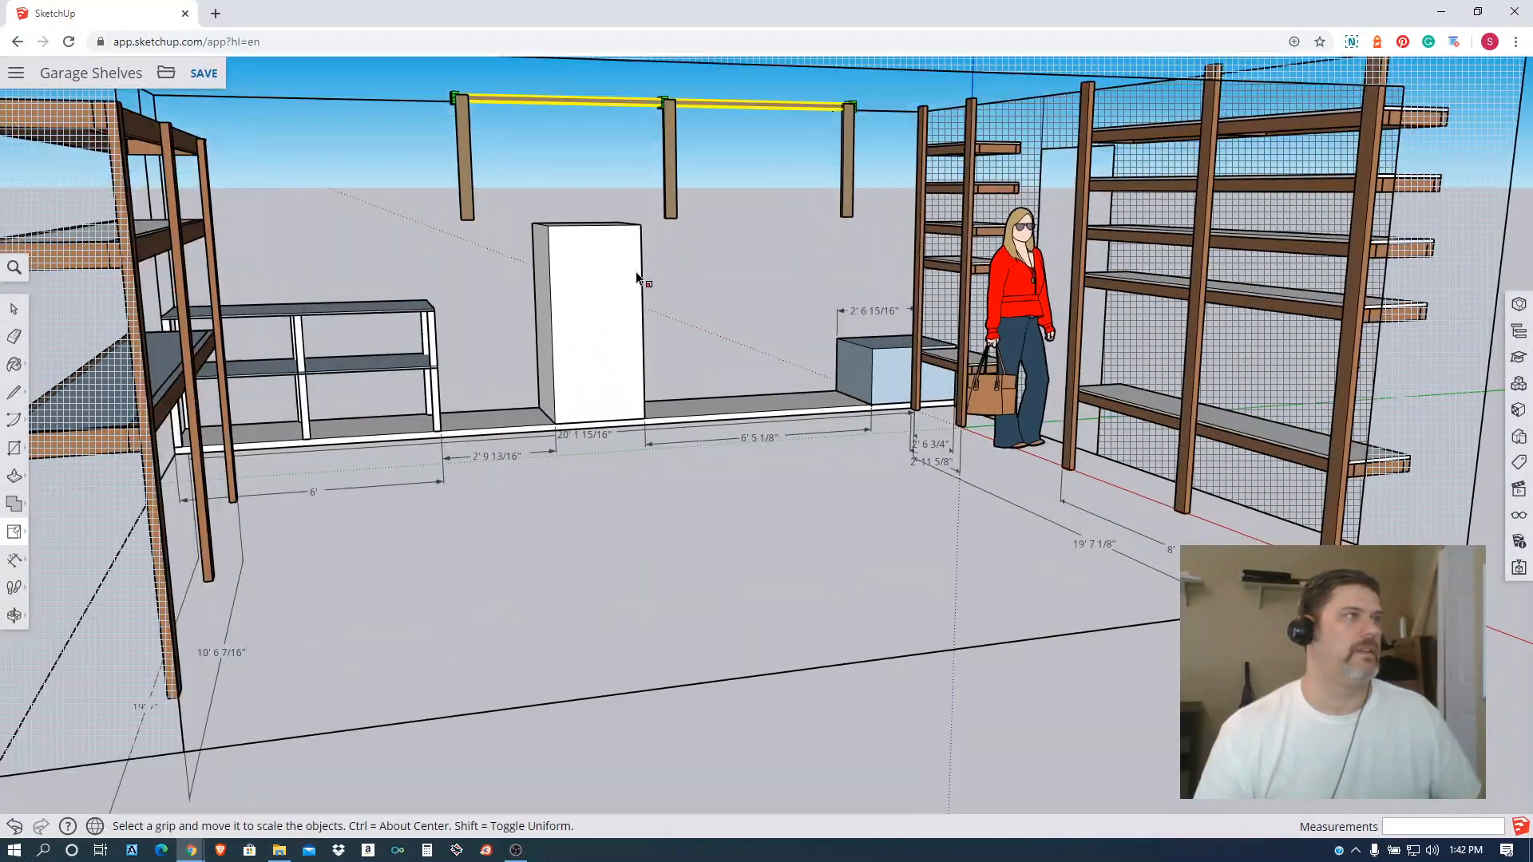
middle_click_drag(574, 215, 1143, 476)
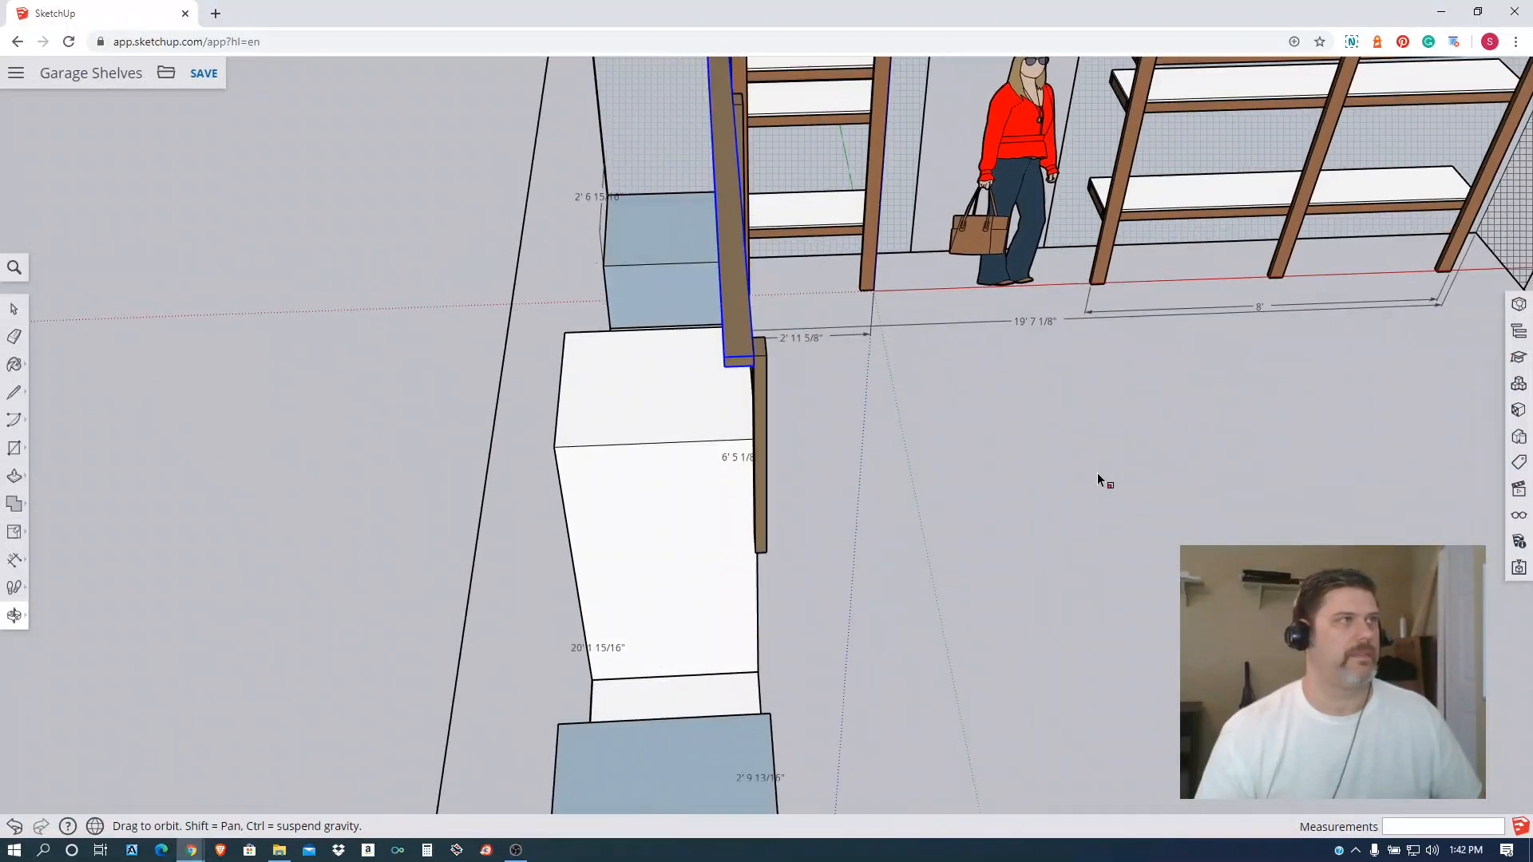
middle_click_drag(821, 431, 617, 587)
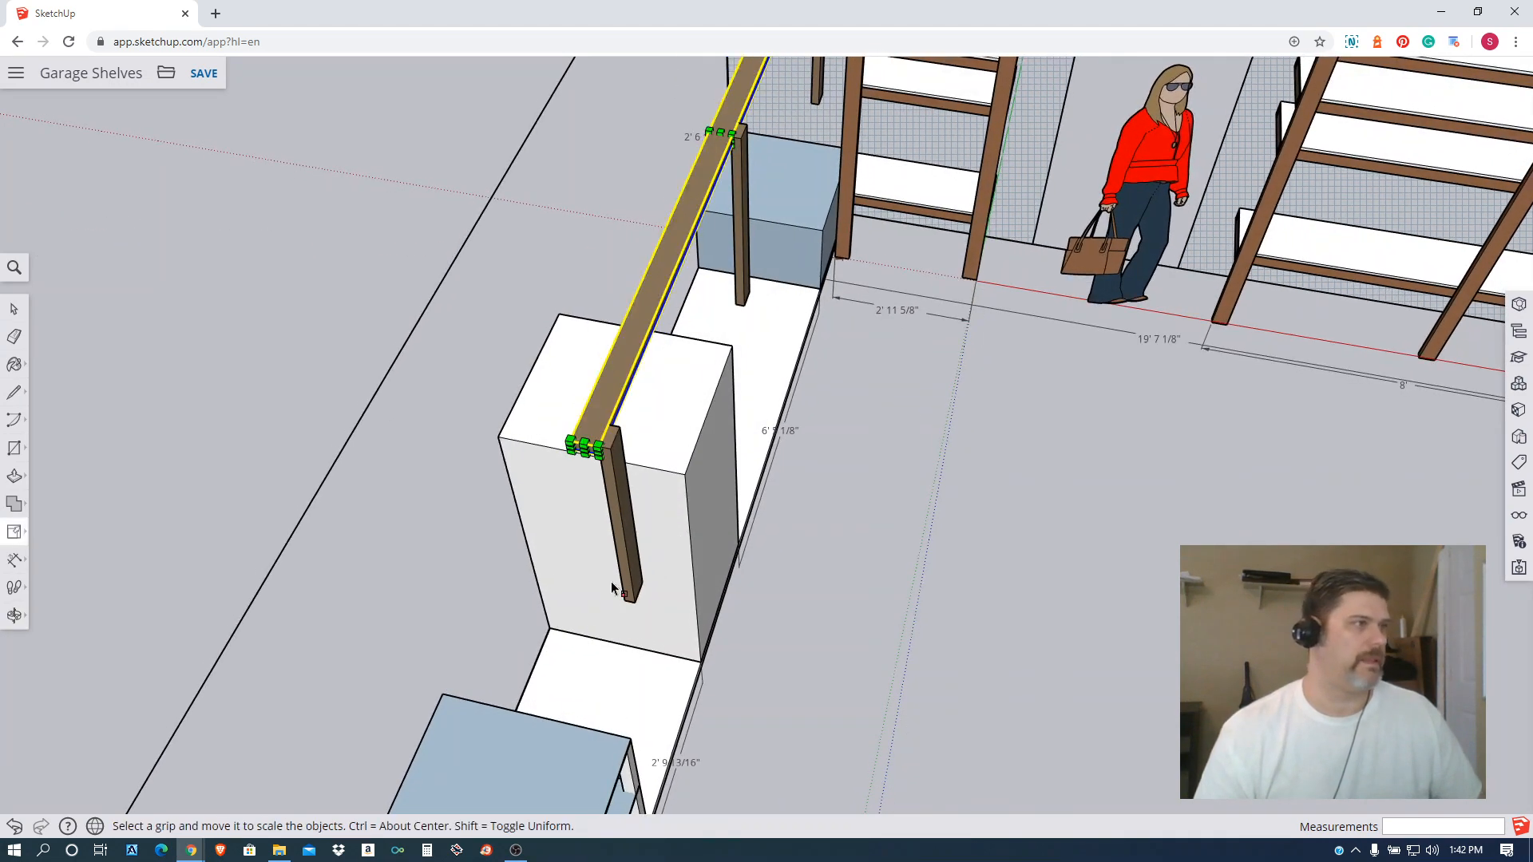